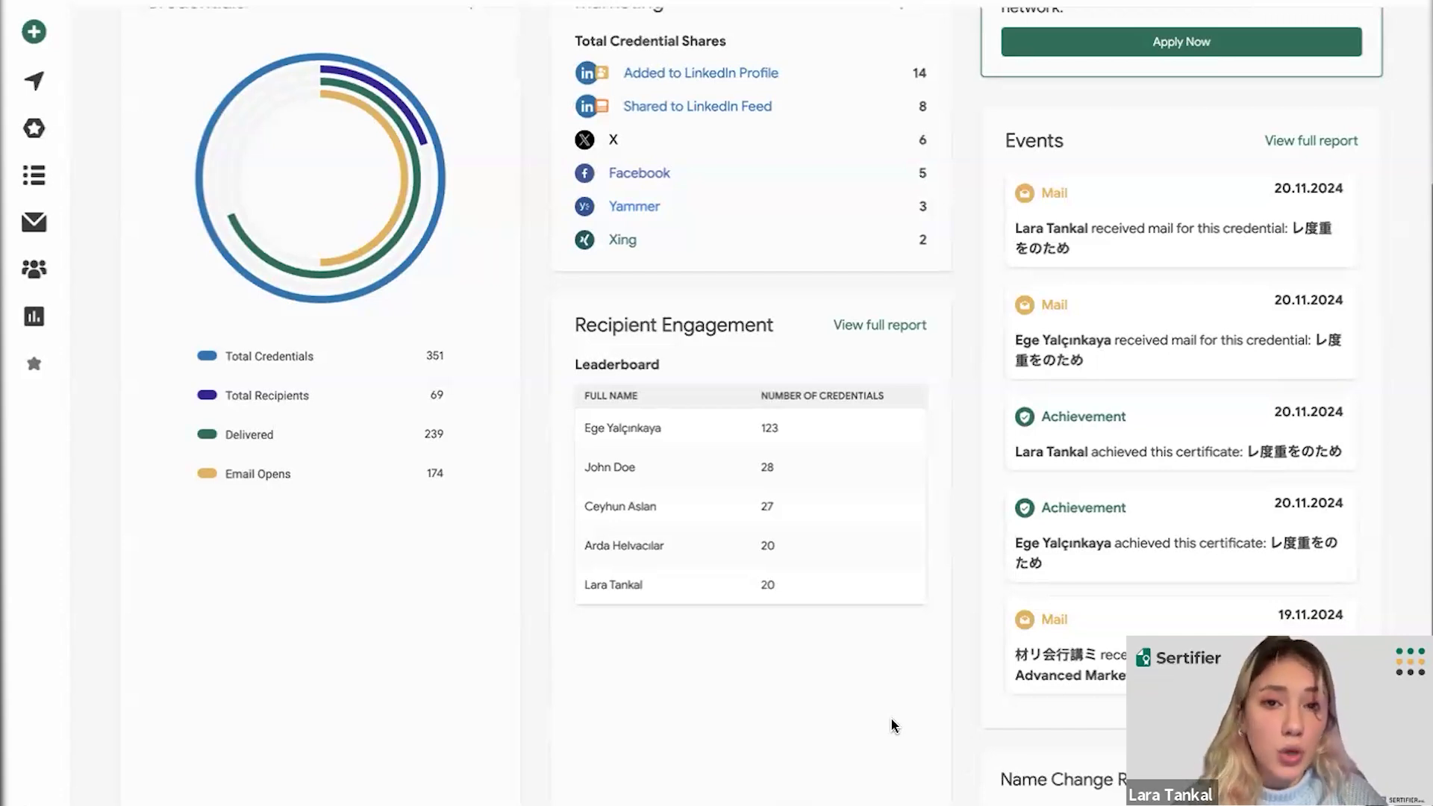
# - Open the Name Change Requests page listing the 4 pending recipient name changes
pyautogui.click(1017, 781)
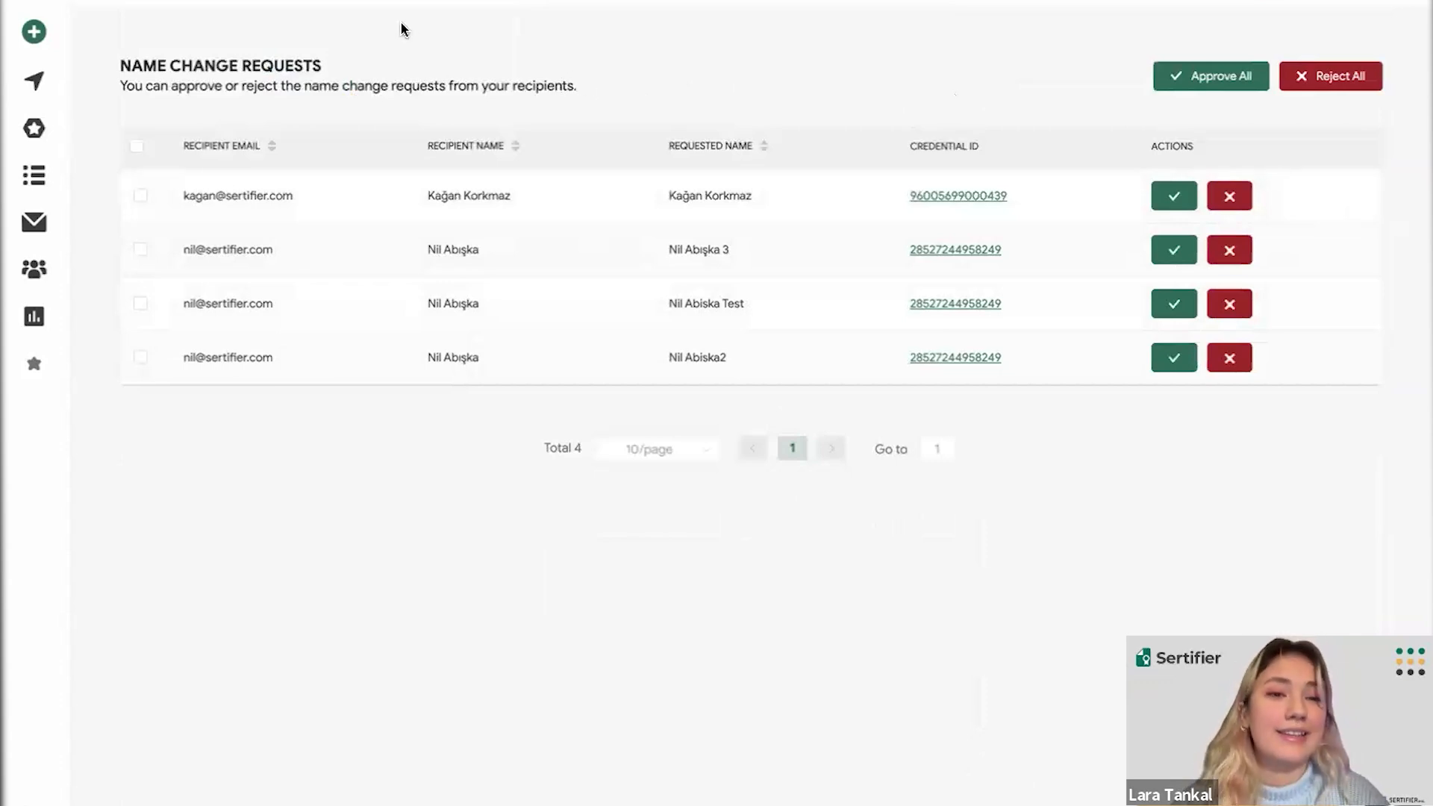
# - Return to the dashboard showing 351 credentials, 69 recipients, 239 delivered and 174 opens
pyautogui.moveTo(53, 3)
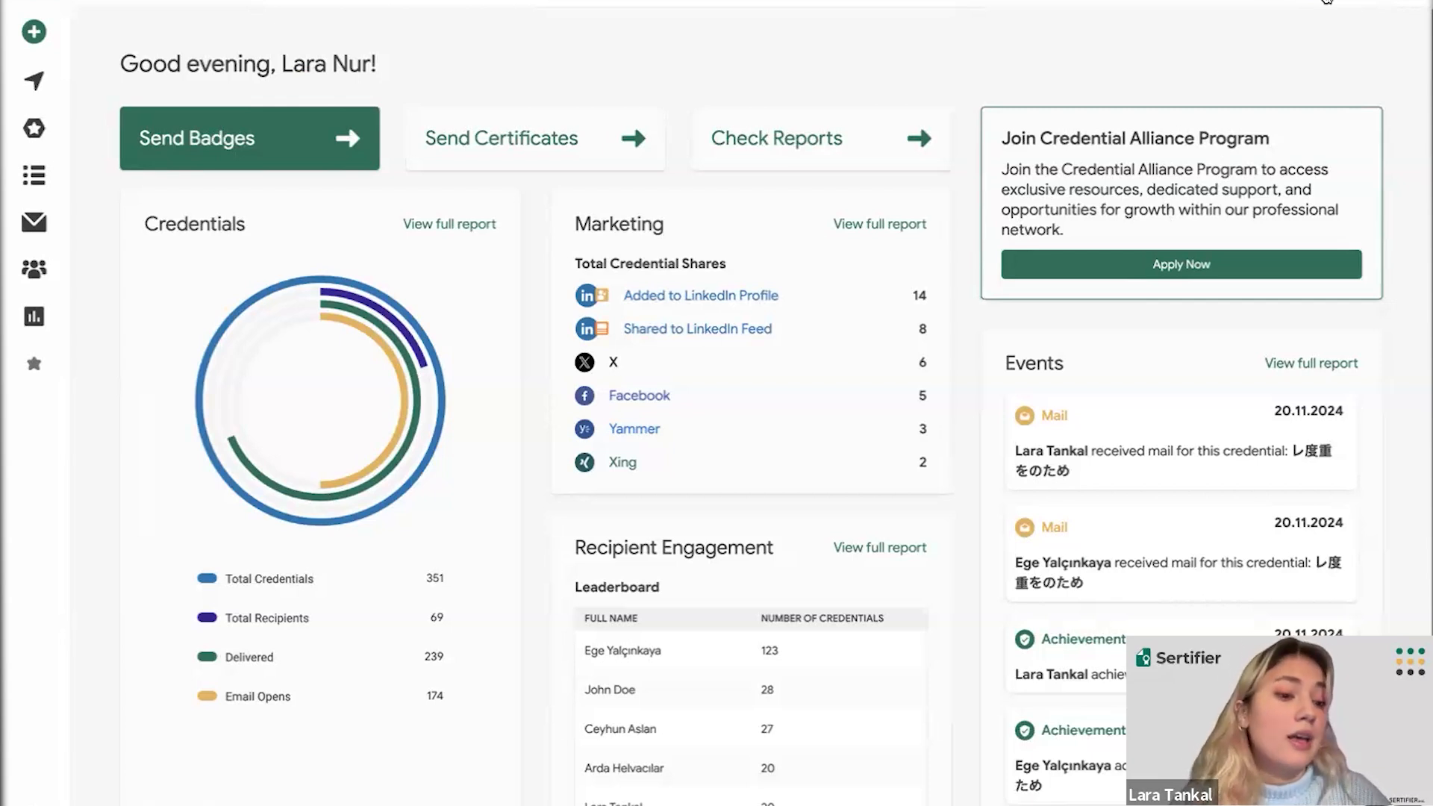
# - Open the account menu listing the backup, testforcampaign and test2 organizations
pyautogui.click(1327, 1)
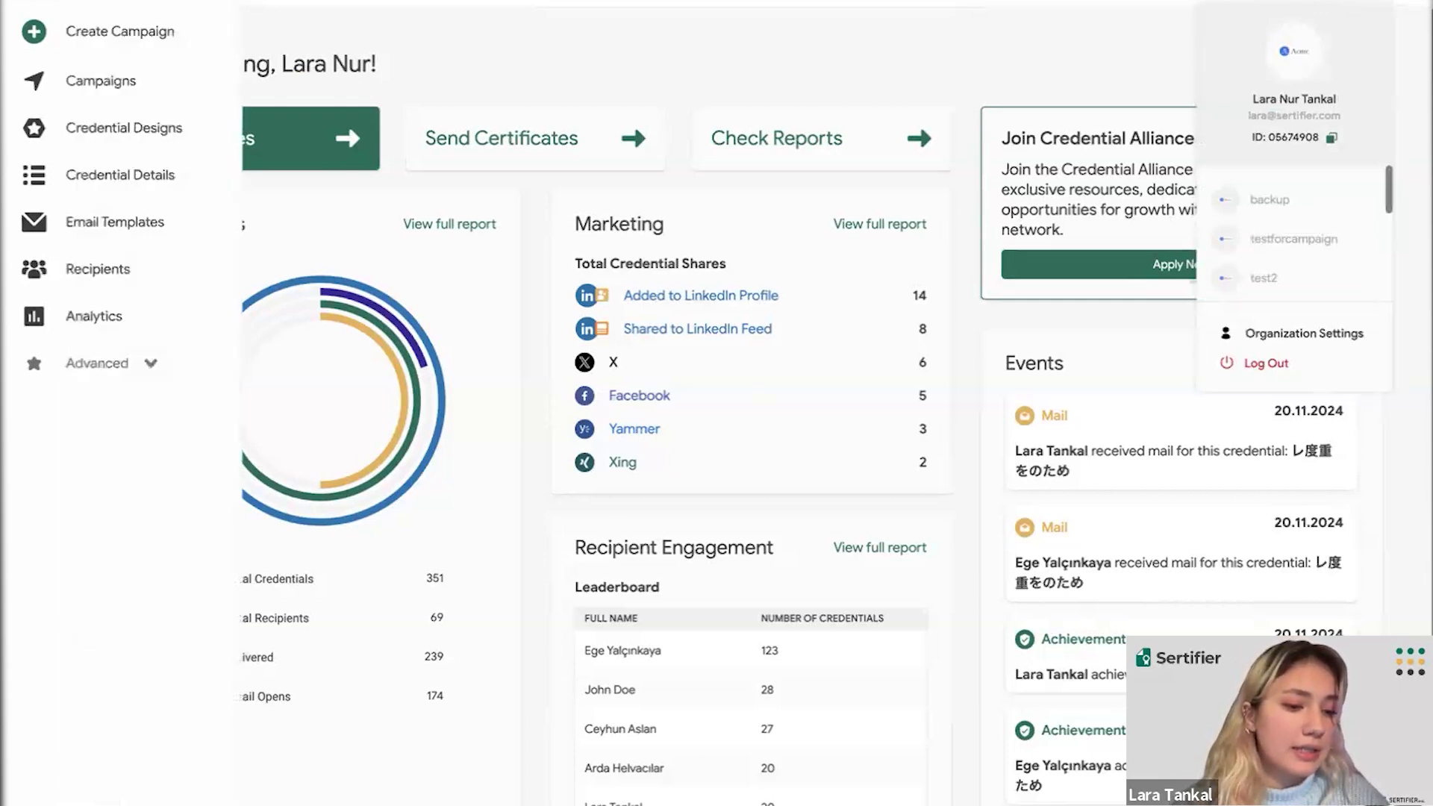
# - Open Organization Settings to view the Live Acme Inc. issuer profile and contact details
pyautogui.click(45, 803)
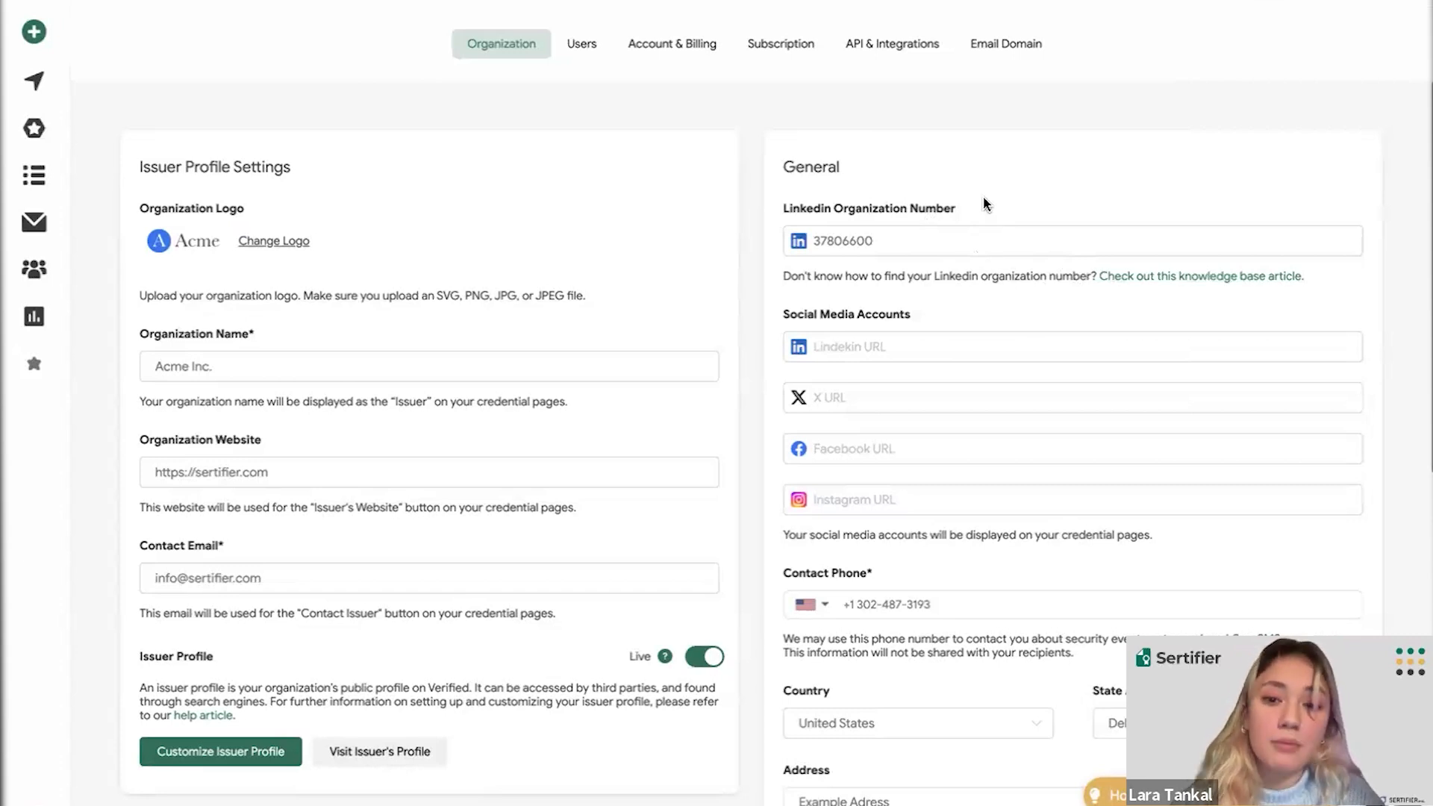
# - Scroll Organization settings down to the verification notice and the day.month.year date format
pyautogui.scroll(-1, 984, 204)
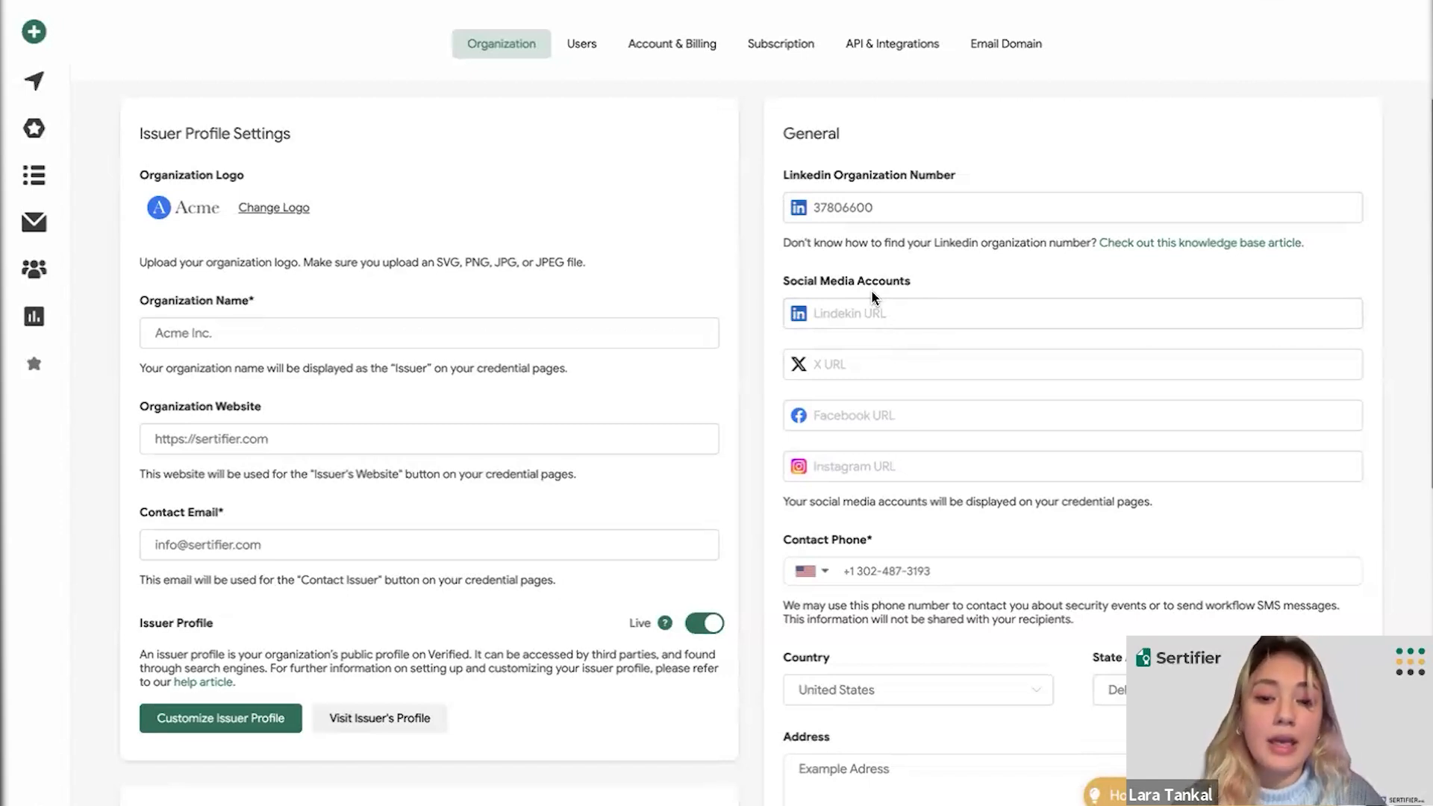
pyautogui.scroll(-1, 872, 293)
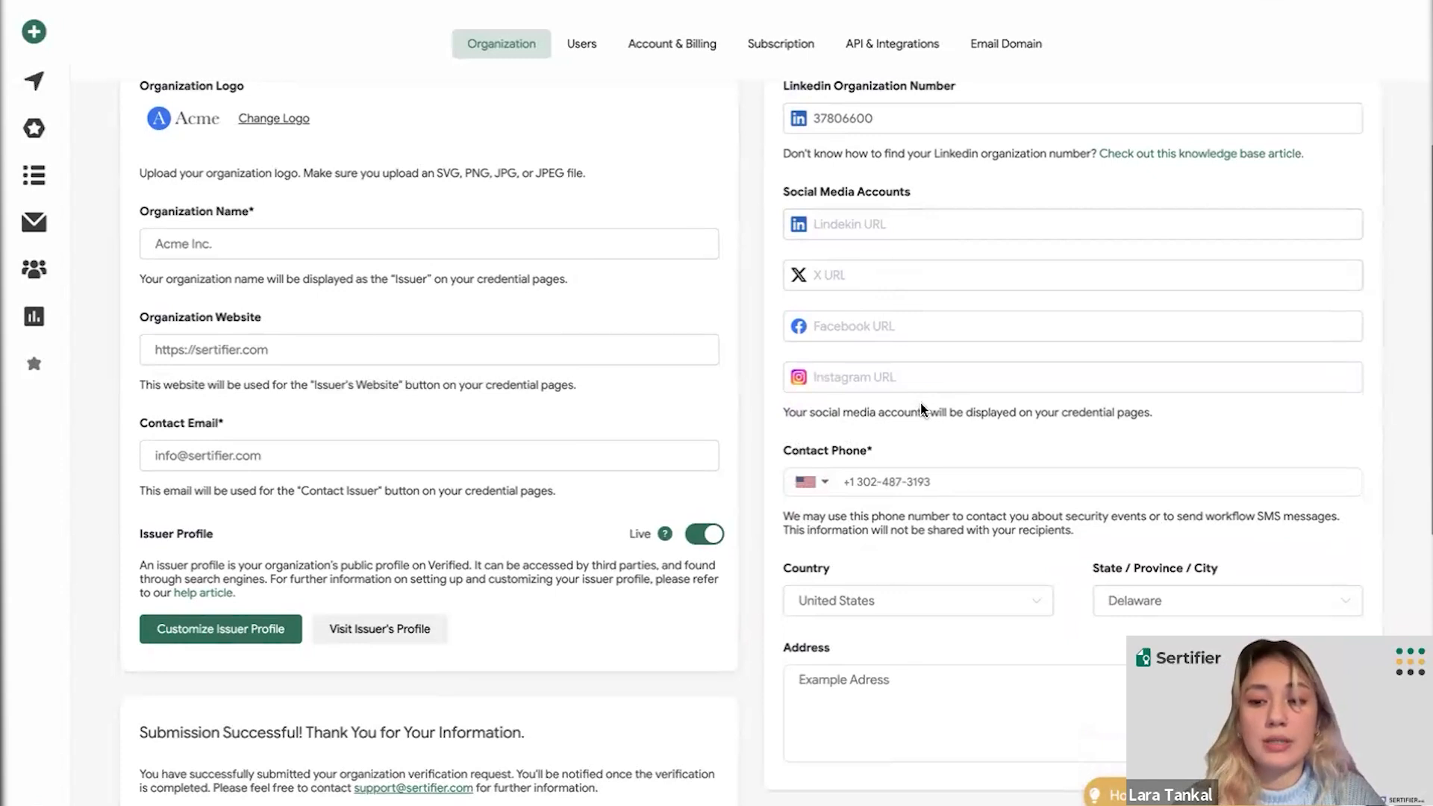
pyautogui.scroll(-1, 923, 409)
pyautogui.scroll(-2, 923, 409)
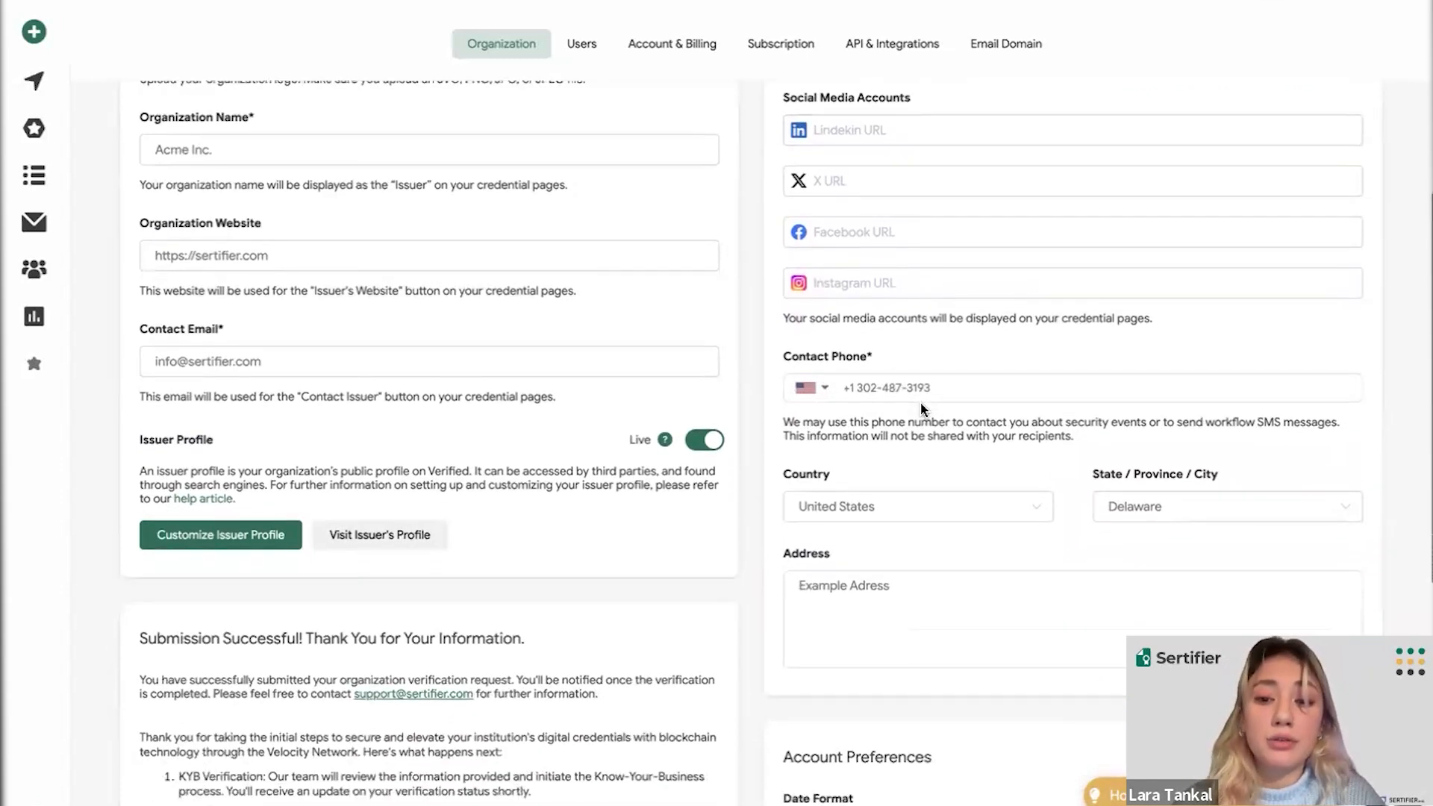
pyautogui.scroll(-1, 923, 409)
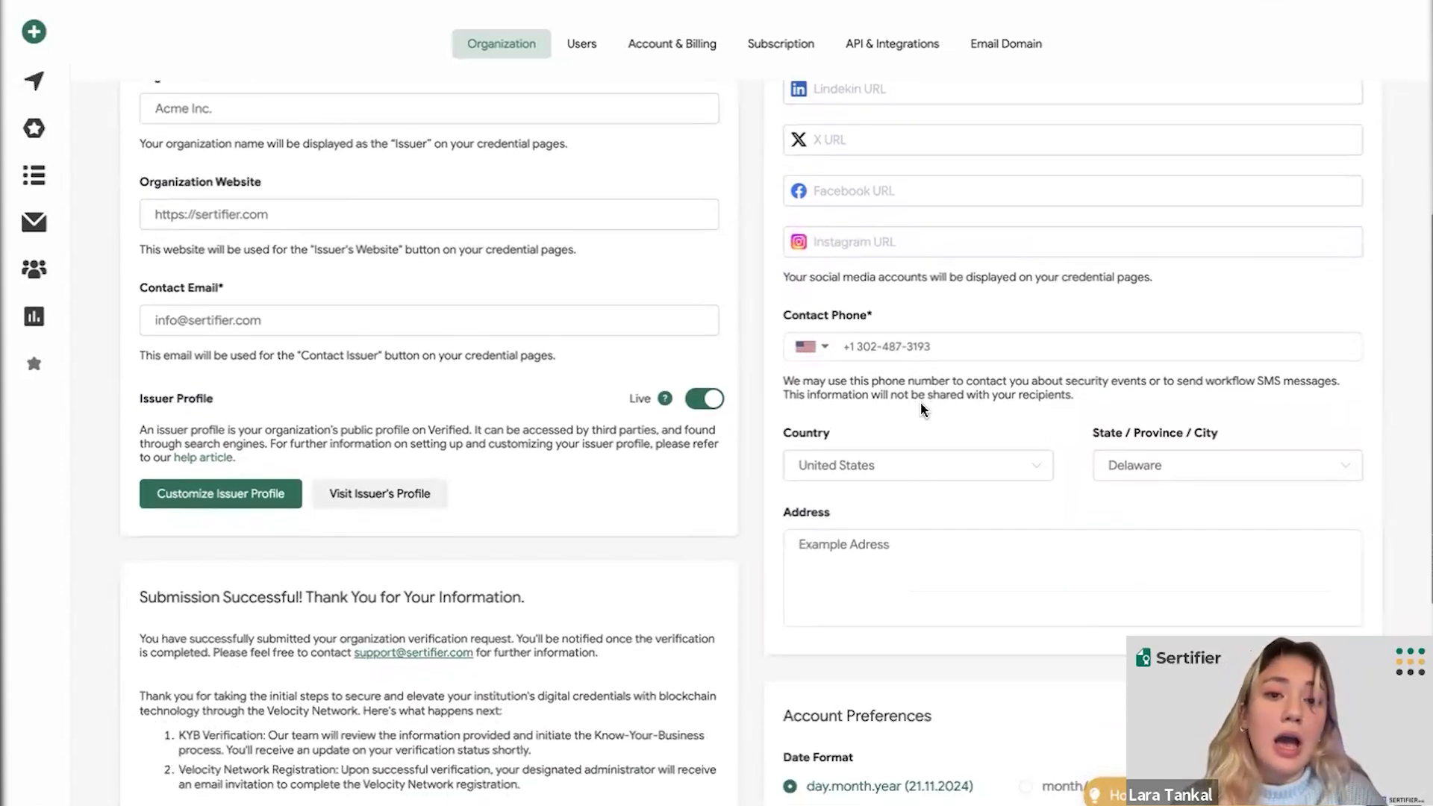
pyautogui.scroll(-3, 923, 409)
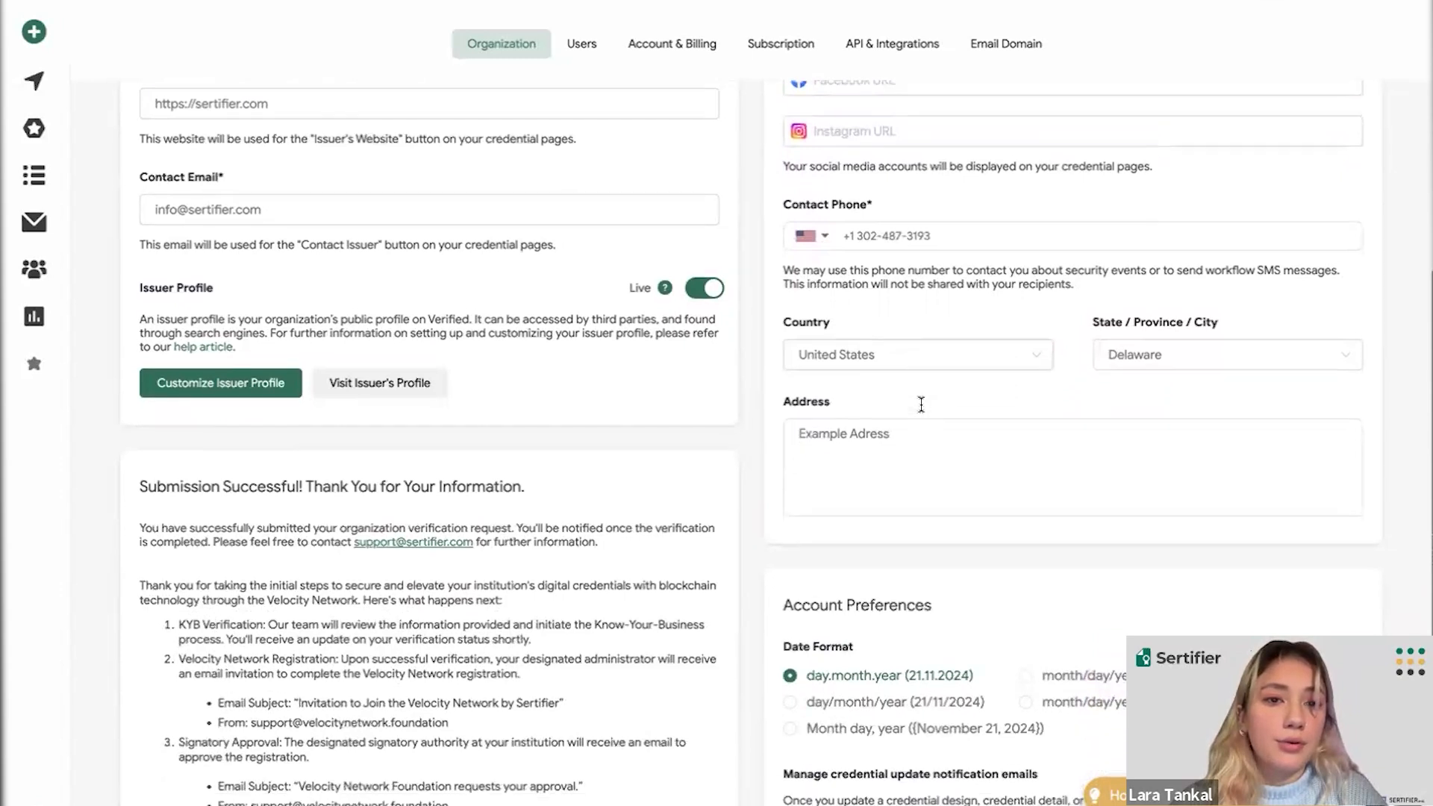
pyautogui.scroll(-4, 921, 405)
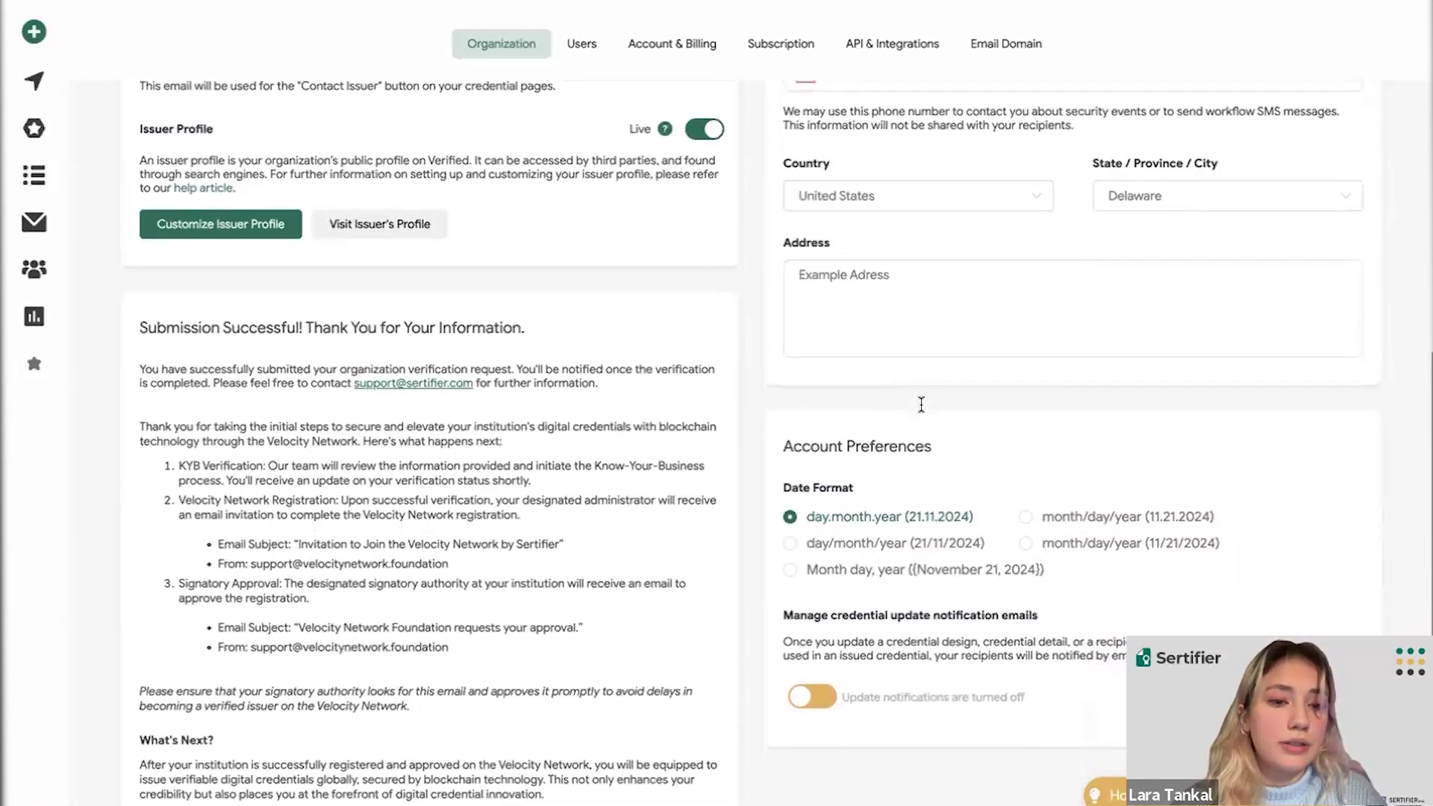
pyautogui.scroll(-2, 921, 405)
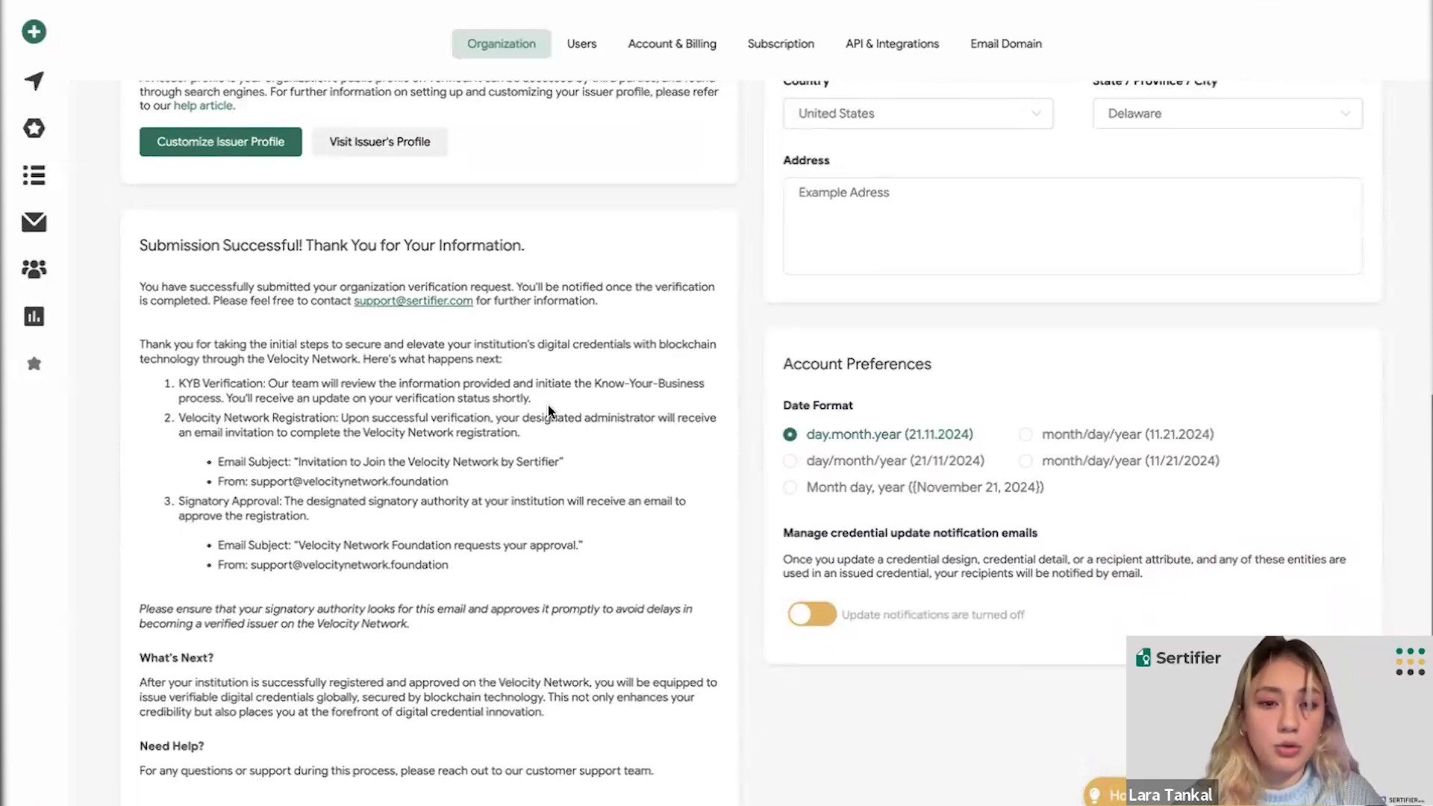
pyautogui.scroll(-1, 548, 407)
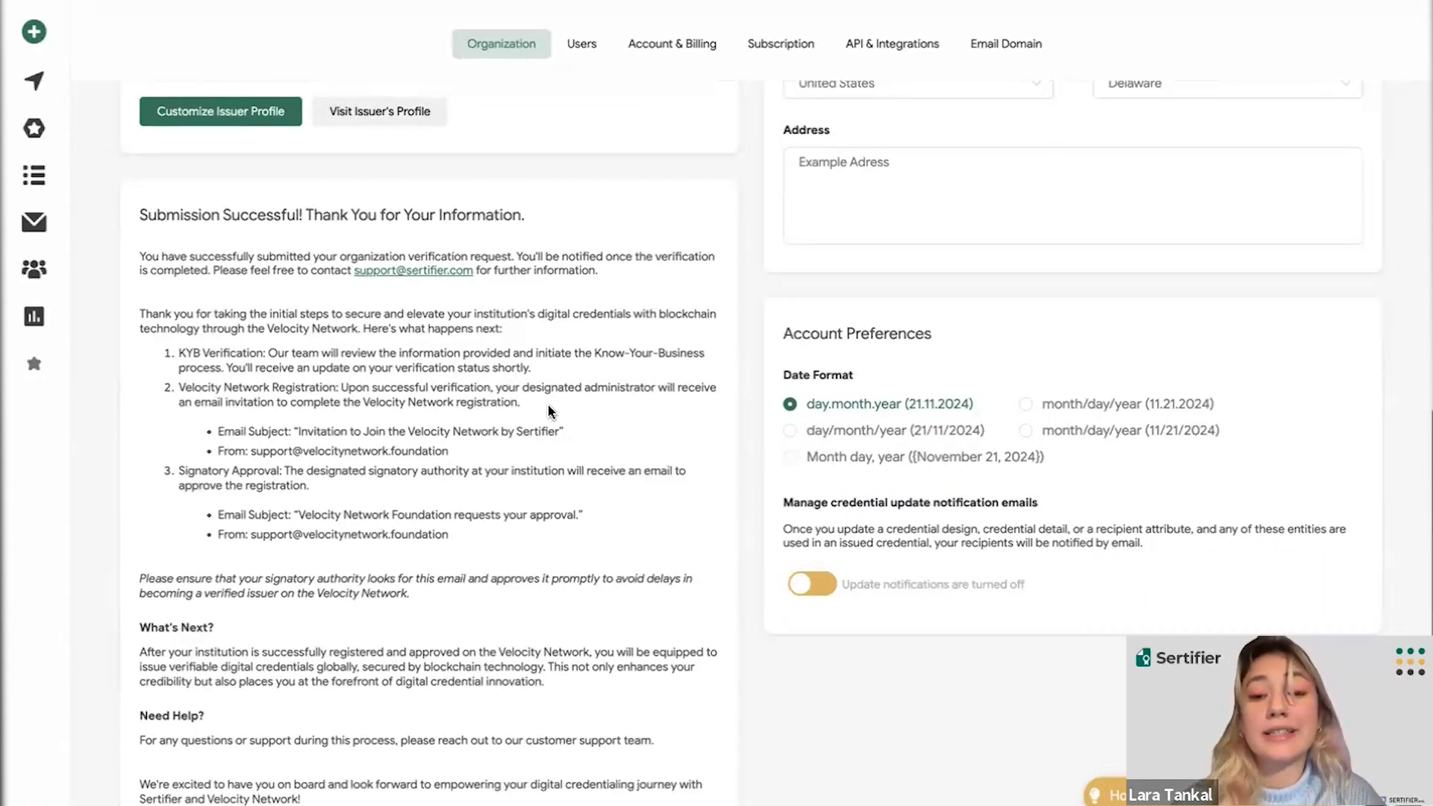
pyautogui.scroll(-1, 548, 410)
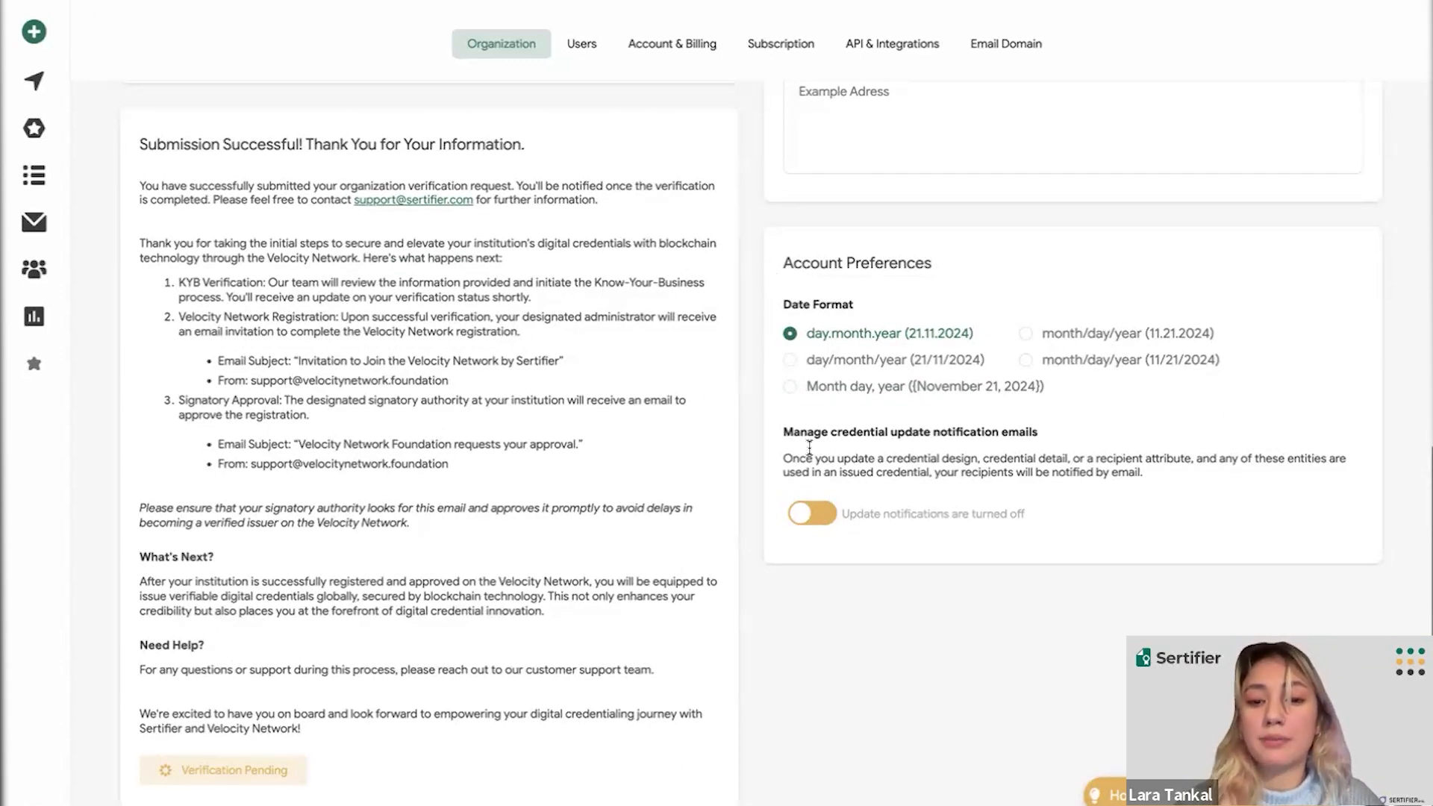
pyautogui.click(808, 513)
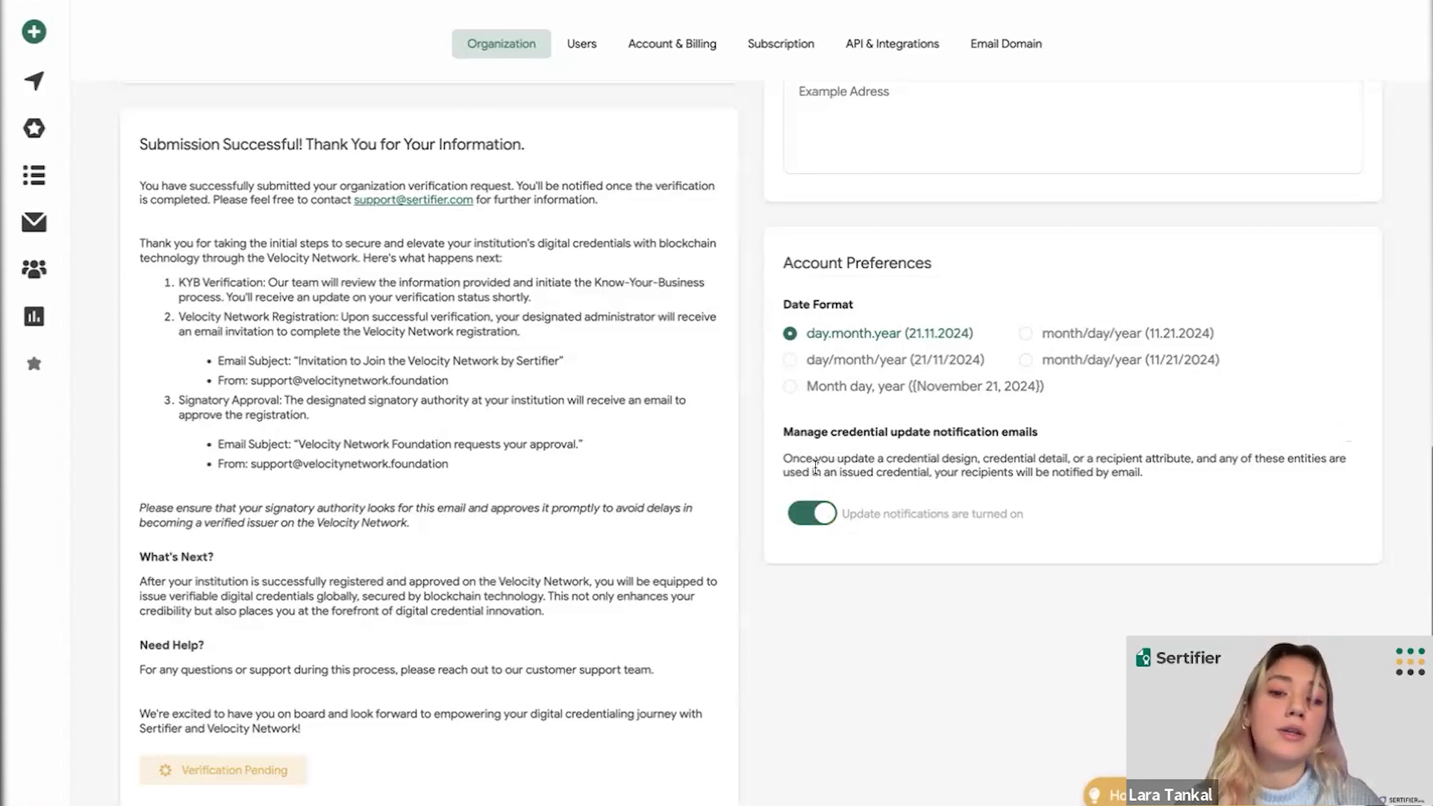
pyautogui.click(821, 515)
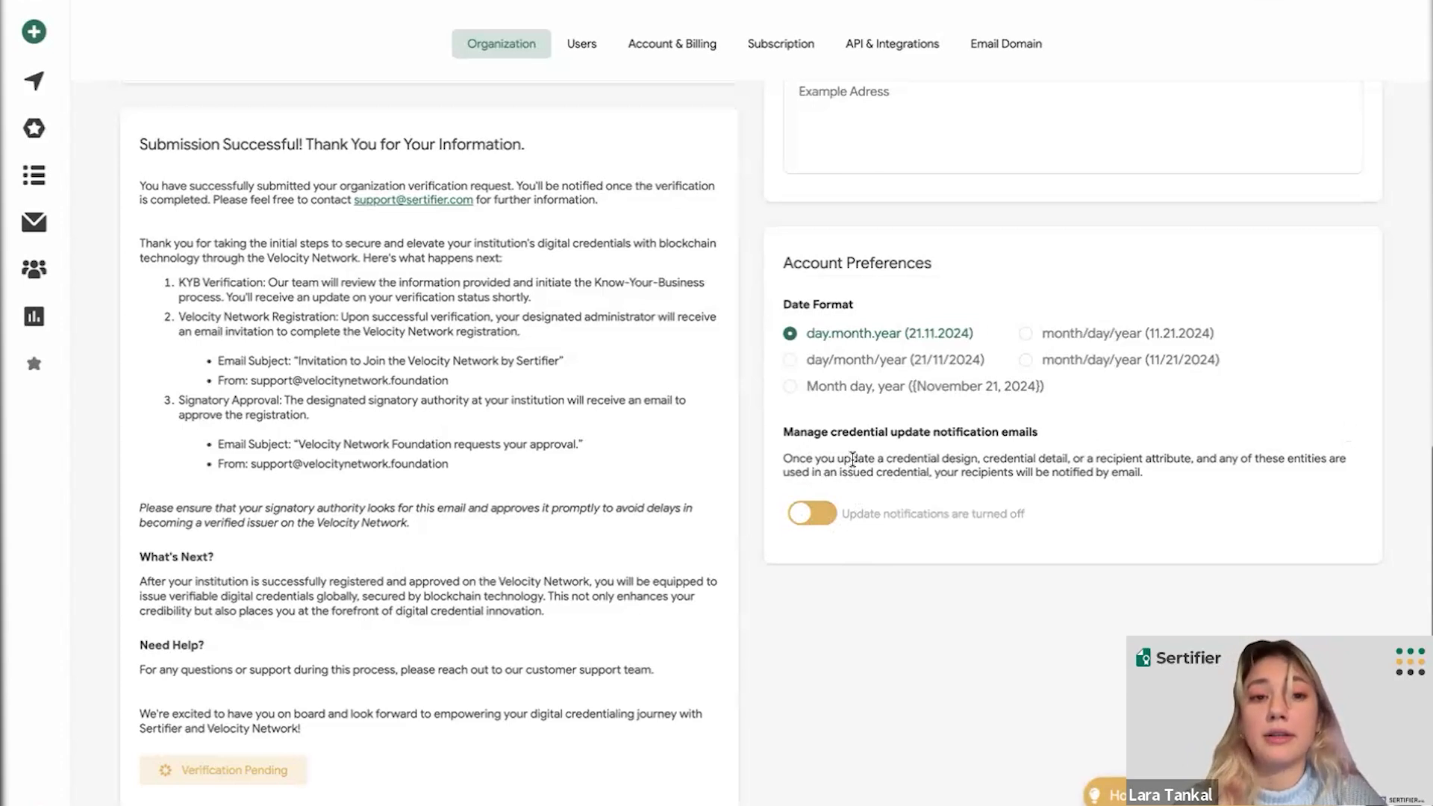
pyautogui.scroll(3, 774, 470)
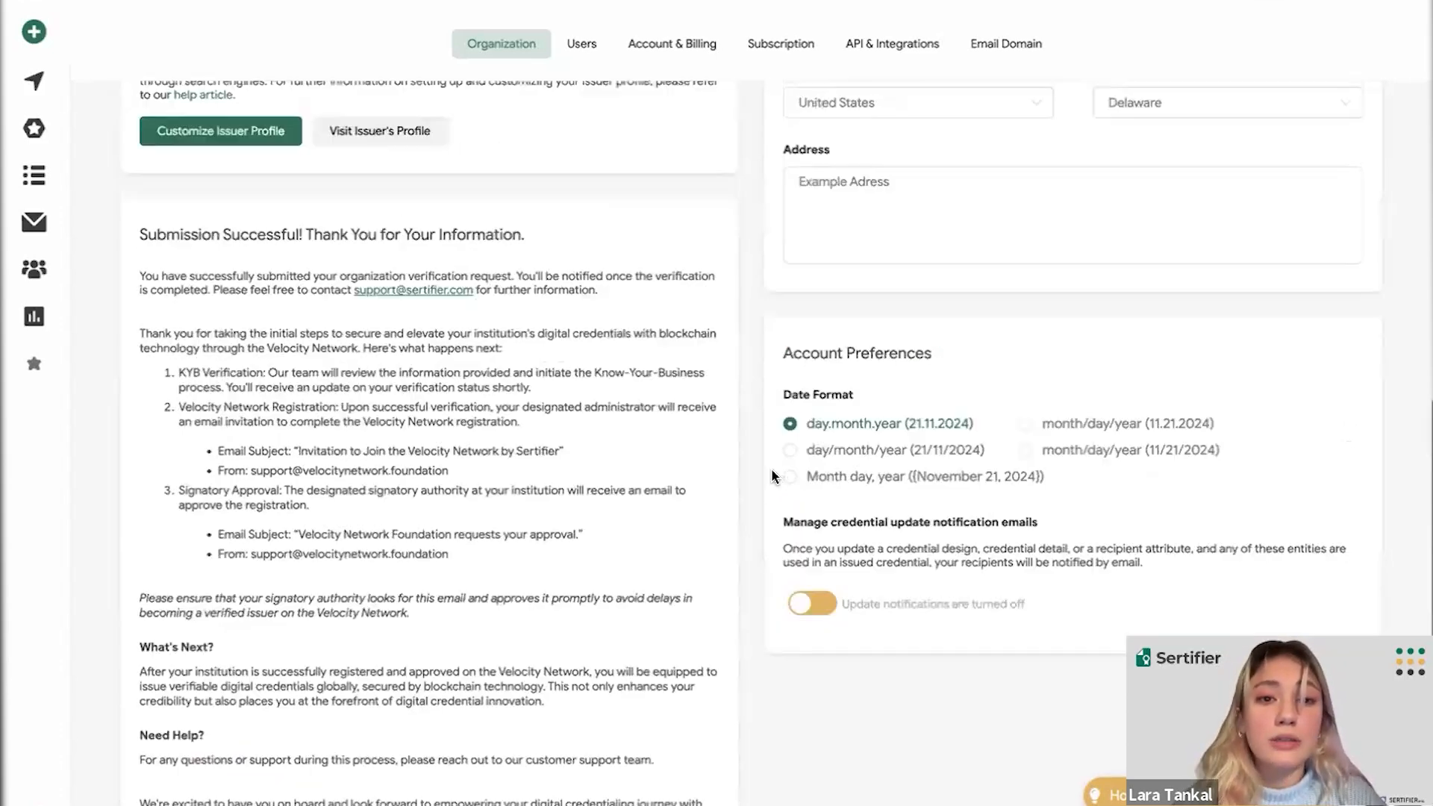
pyautogui.scroll(7, 773, 472)
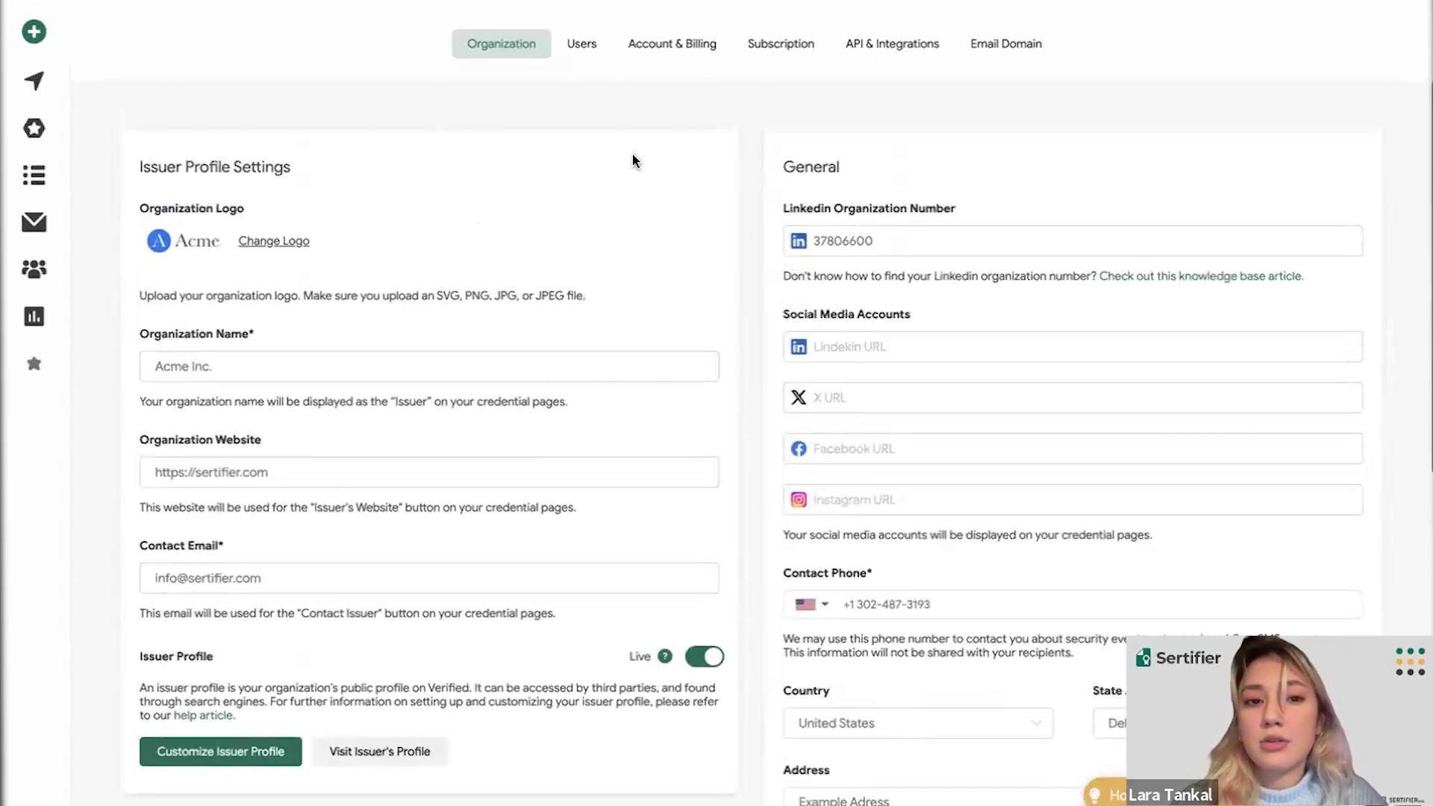
pyautogui.click(582, 52)
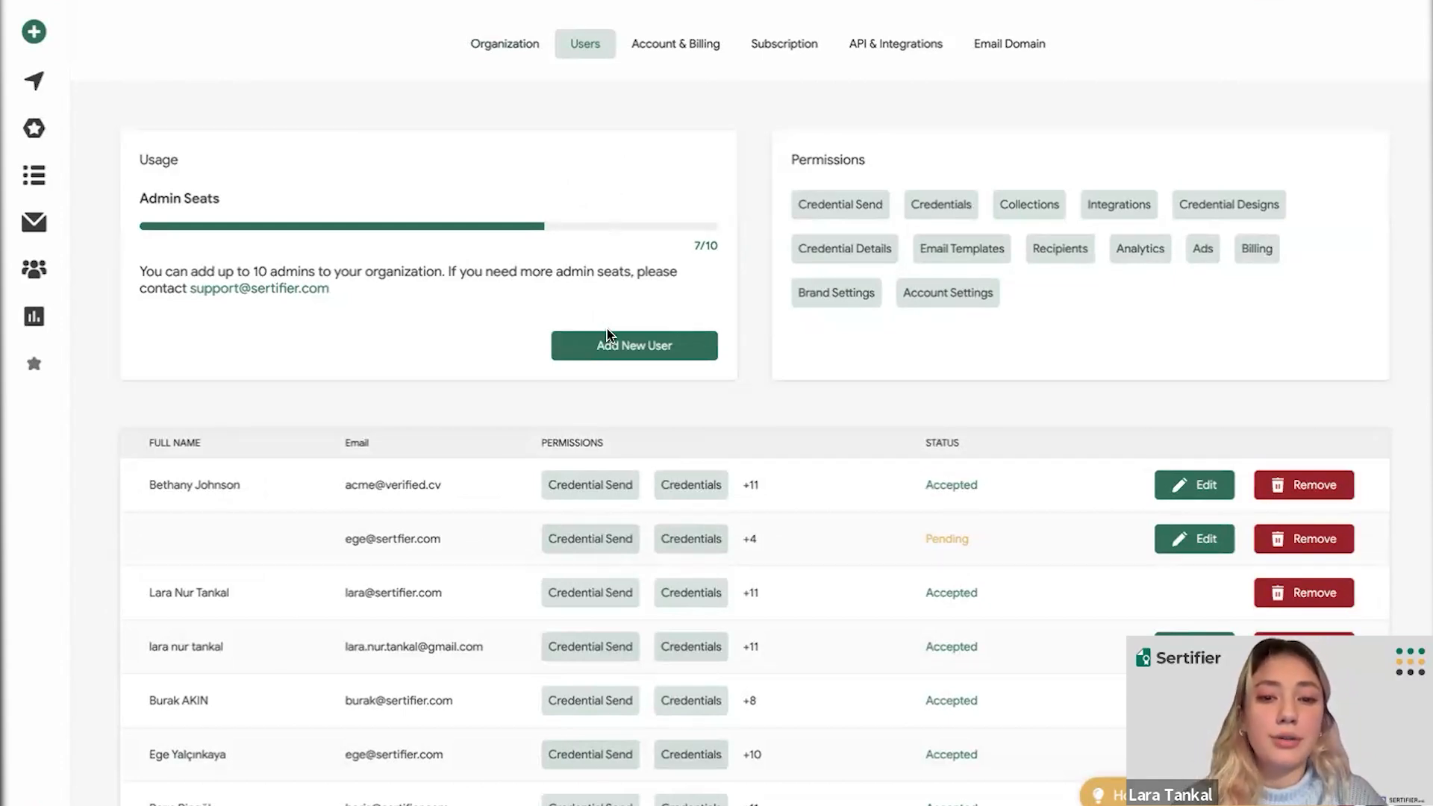
pyautogui.click(617, 351)
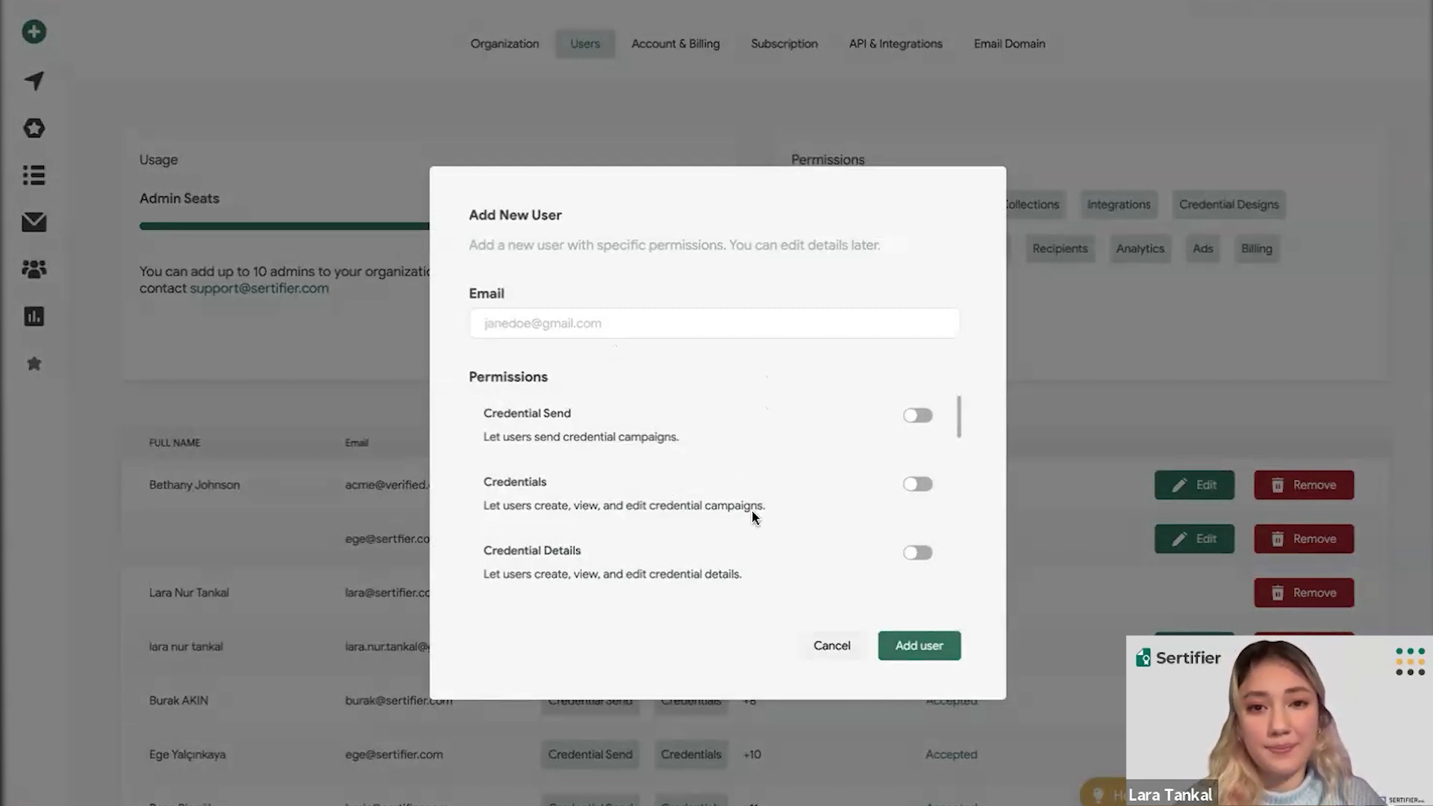
pyautogui.click(823, 646)
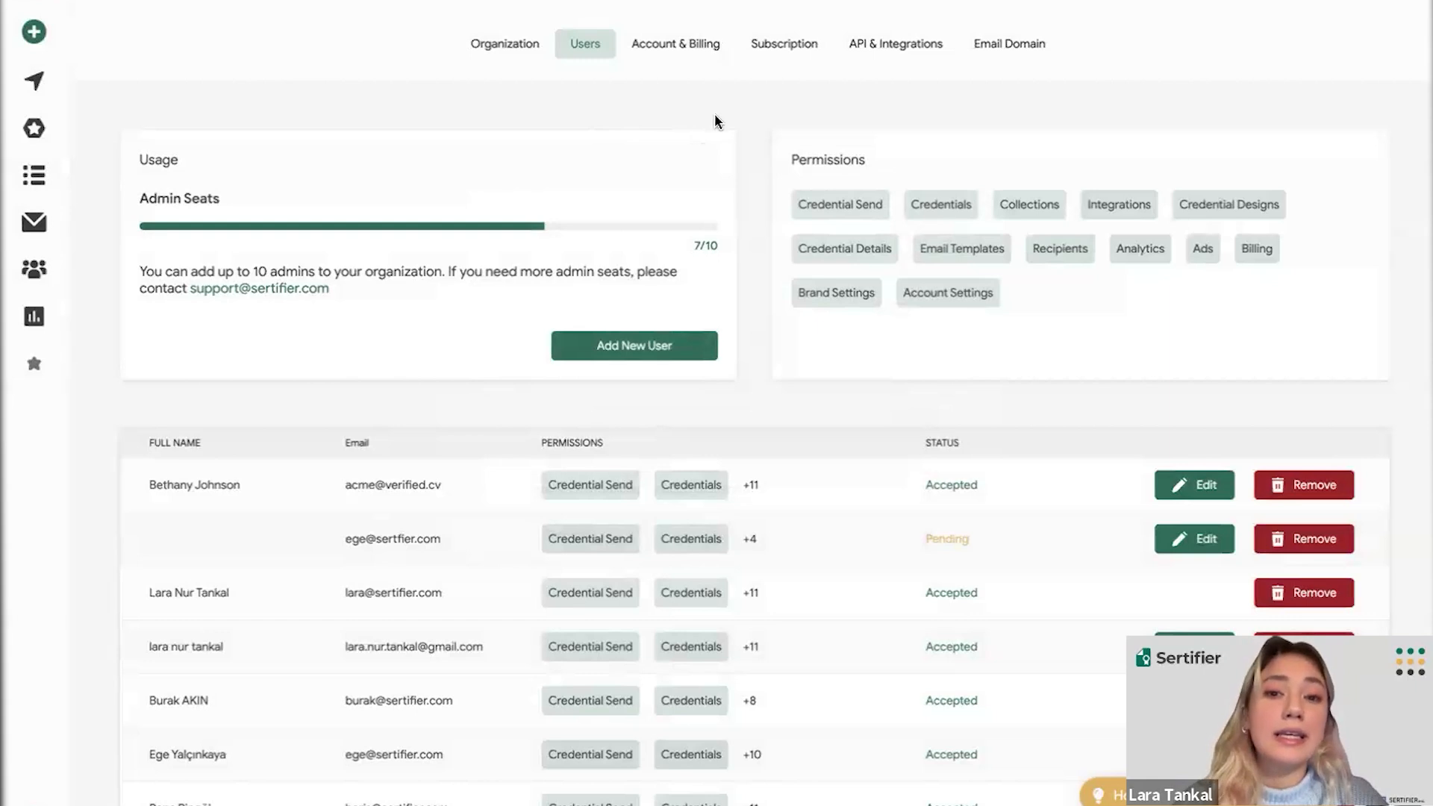
# - Show the Email Domain settings with the Passive mail.acme.com domain and DNS instructions
pyautogui.click(1009, 55)
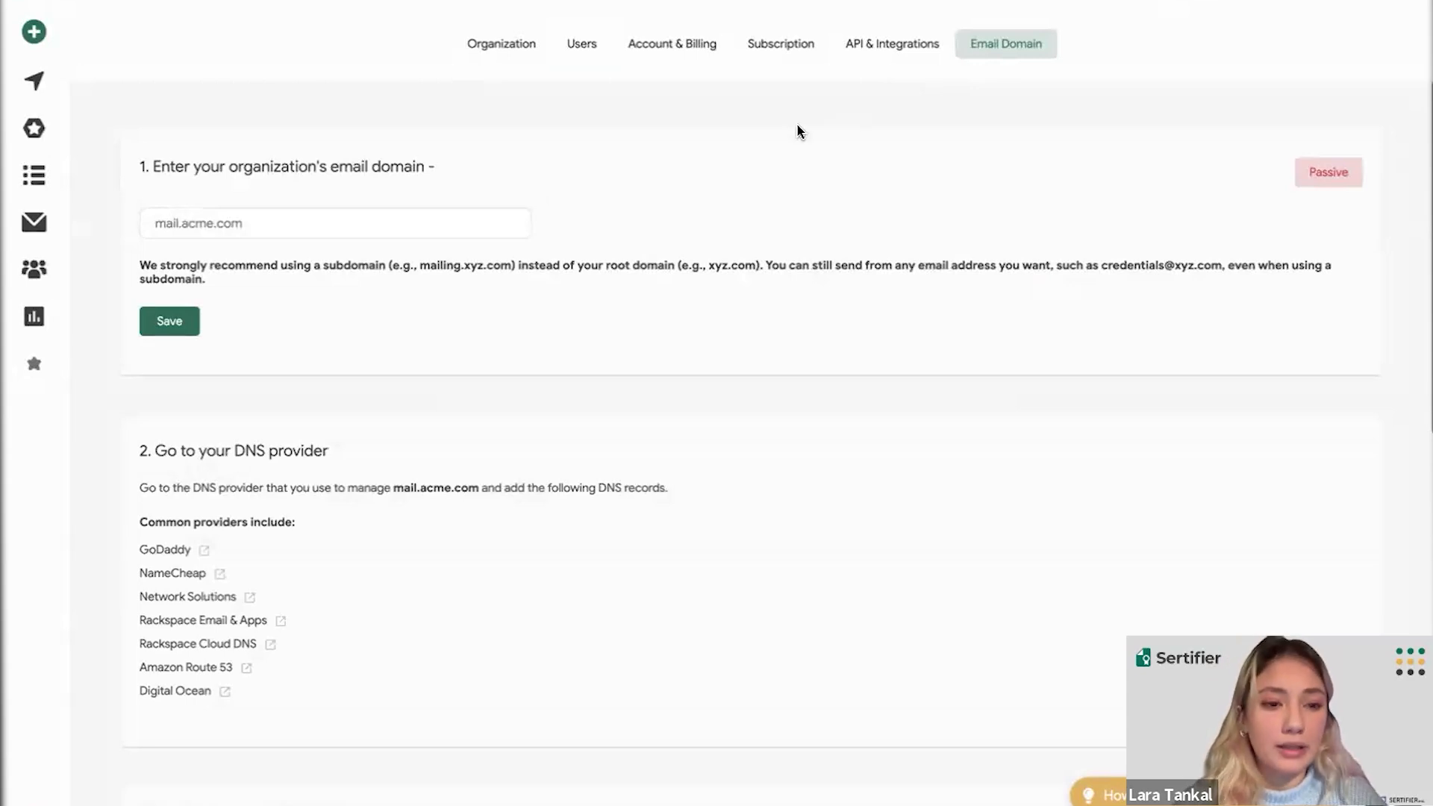
pyautogui.scroll(-2, 797, 127)
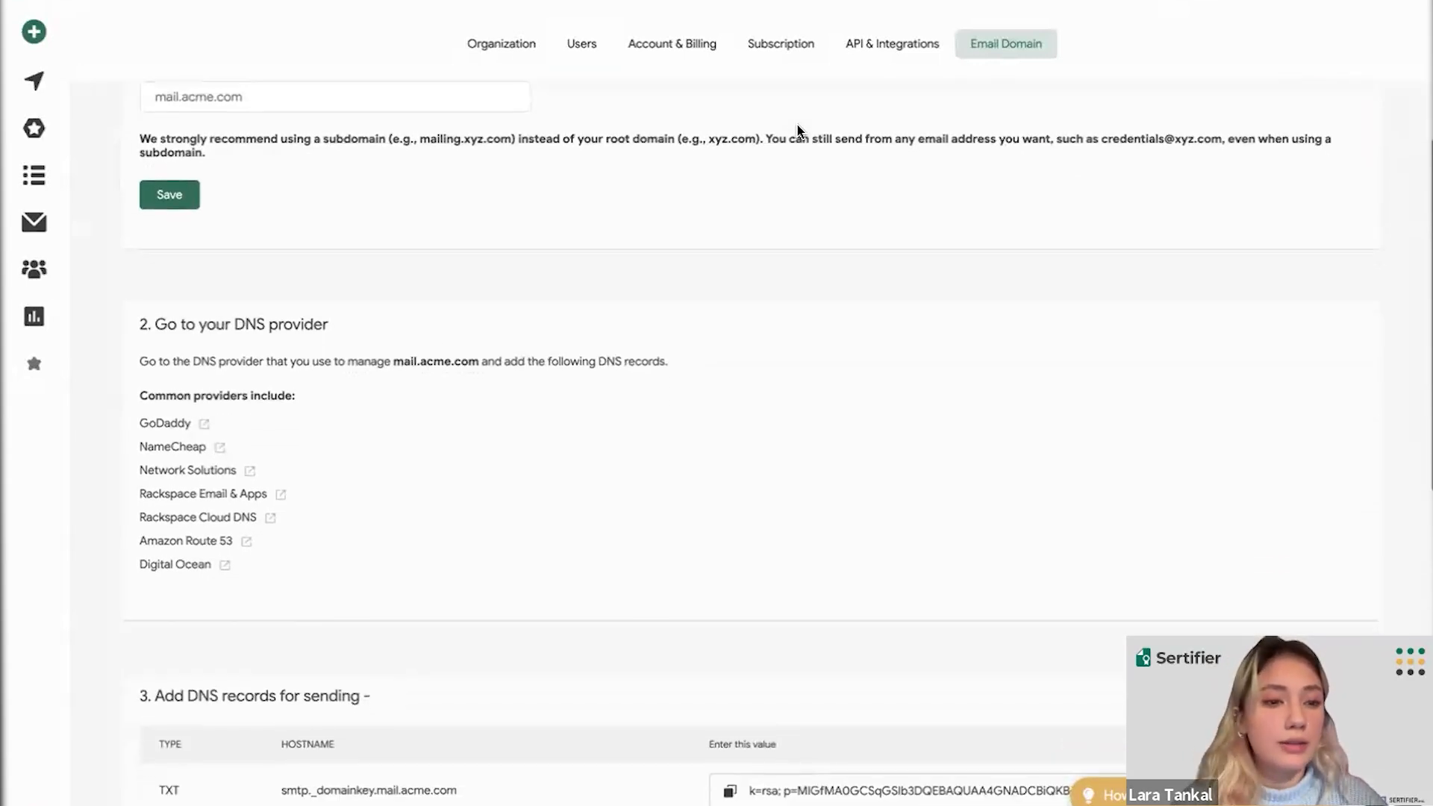
pyautogui.scroll(-2, 798, 132)
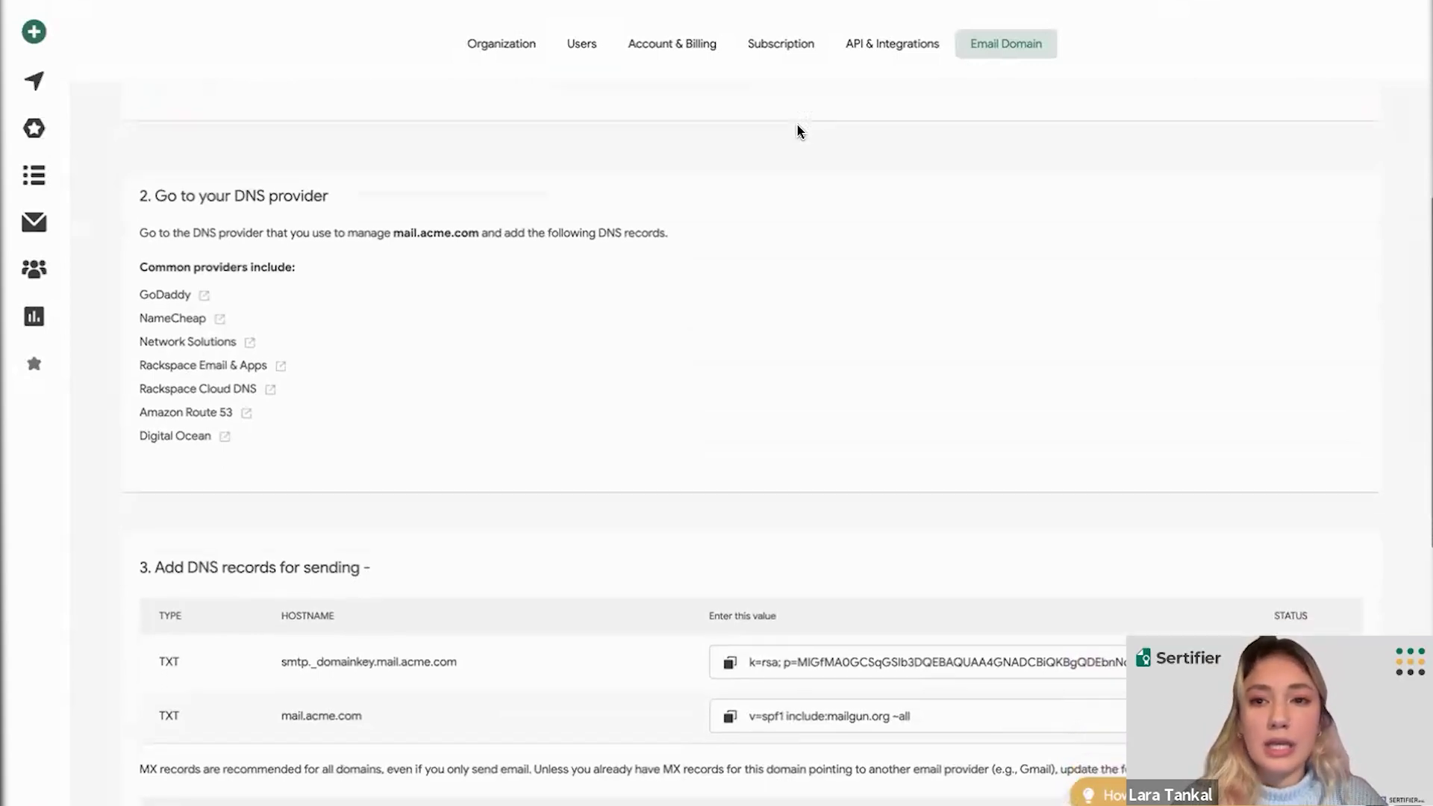
pyautogui.scroll(-4, 798, 131)
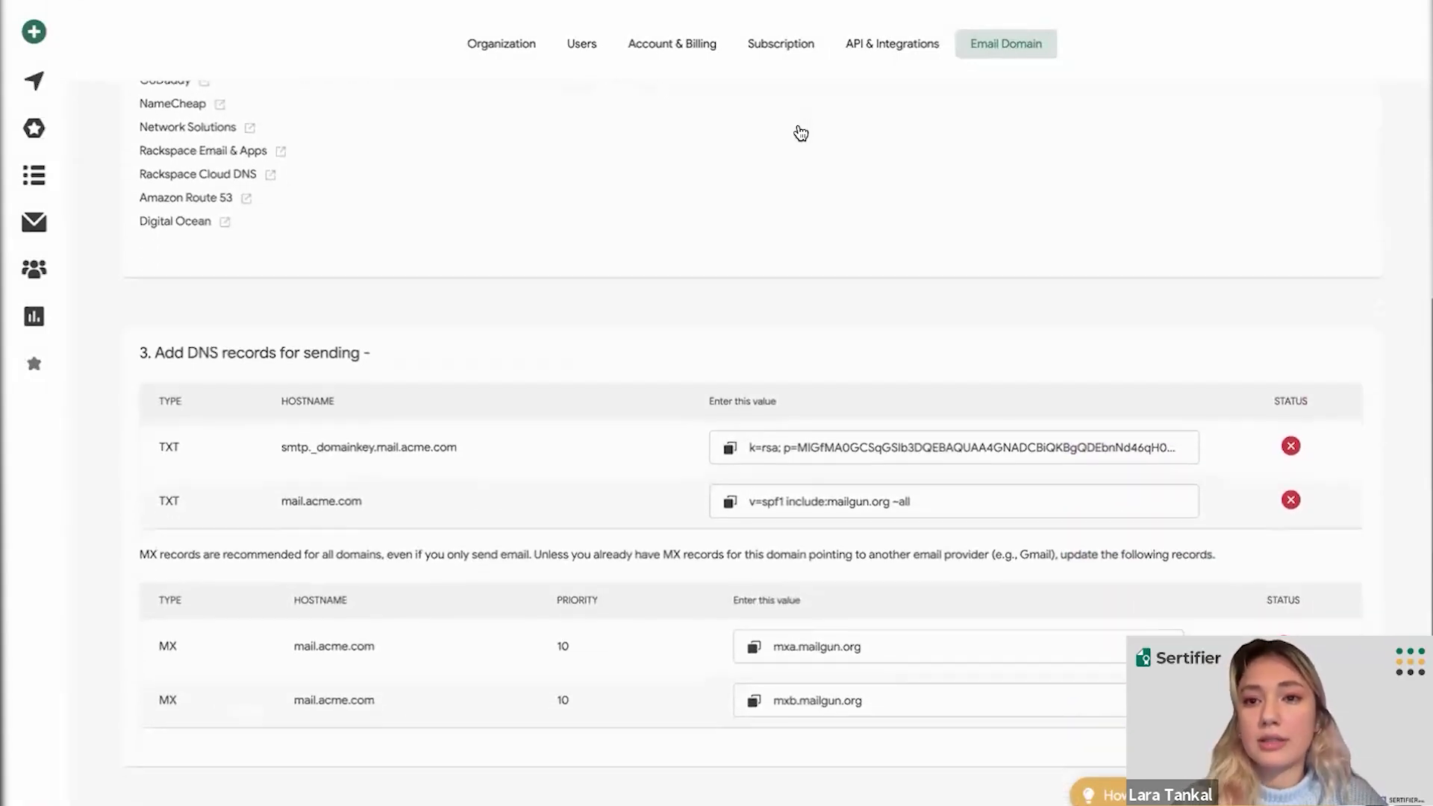
pyautogui.scroll(-4, 801, 133)
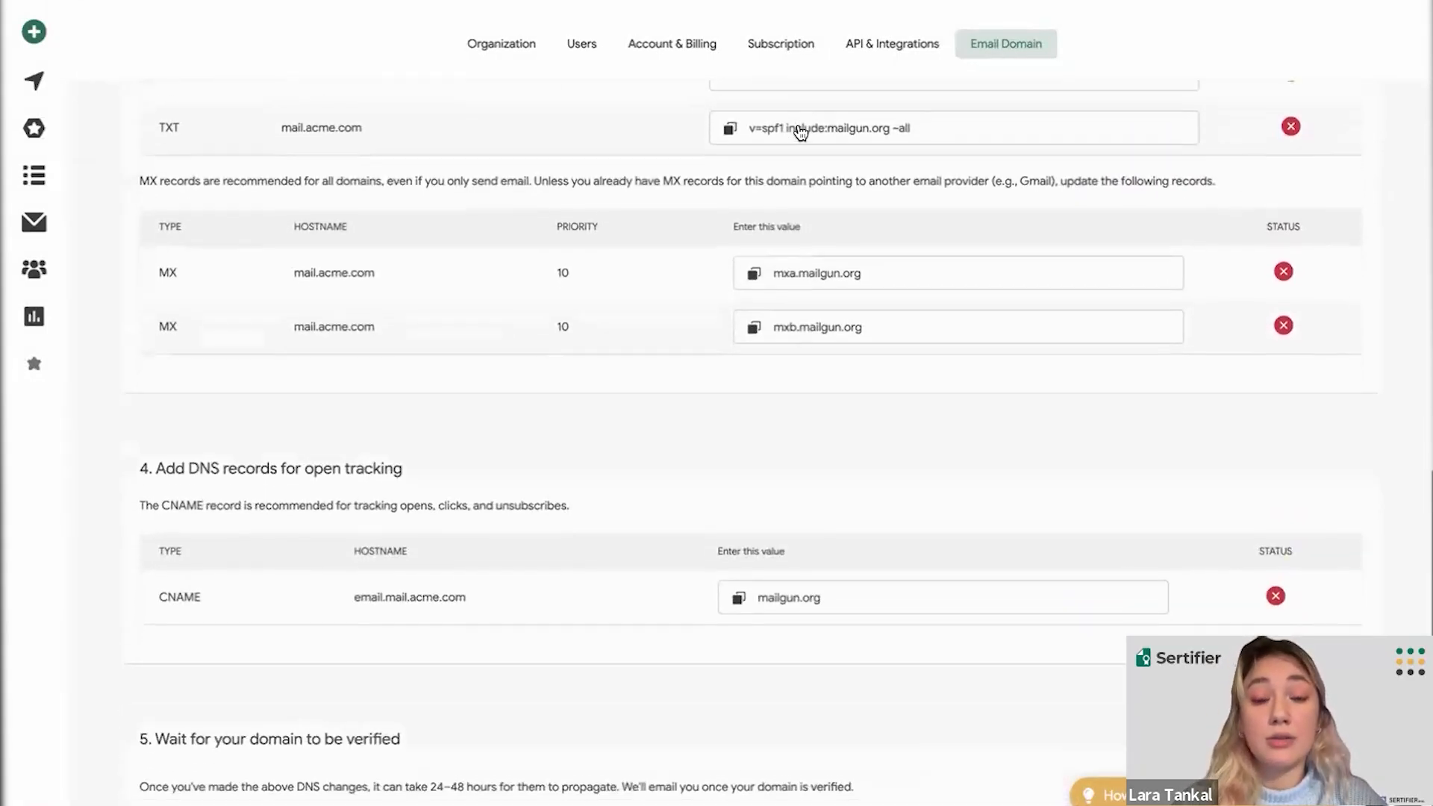
pyautogui.scroll(4, 786, 422)
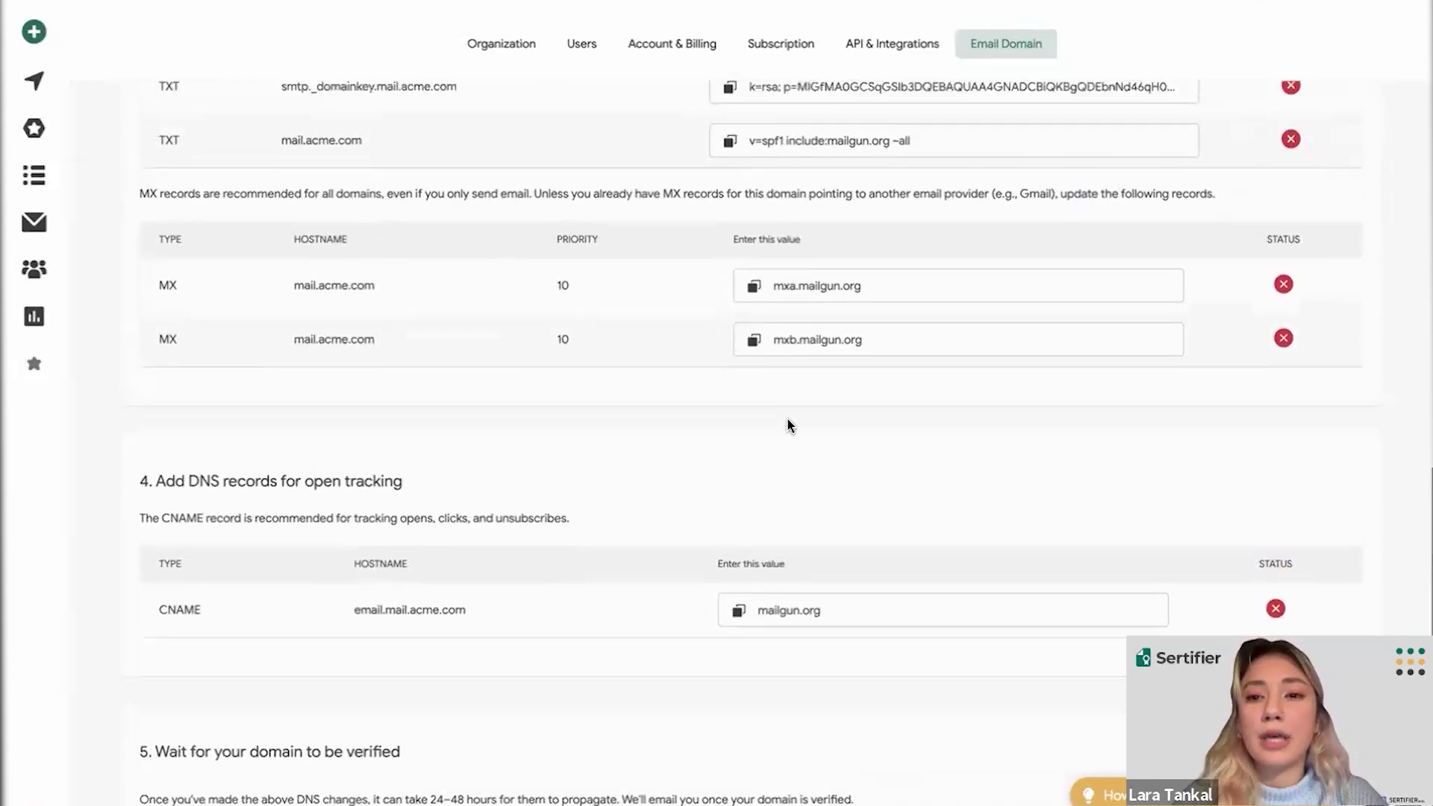
pyautogui.scroll(8, 789, 426)
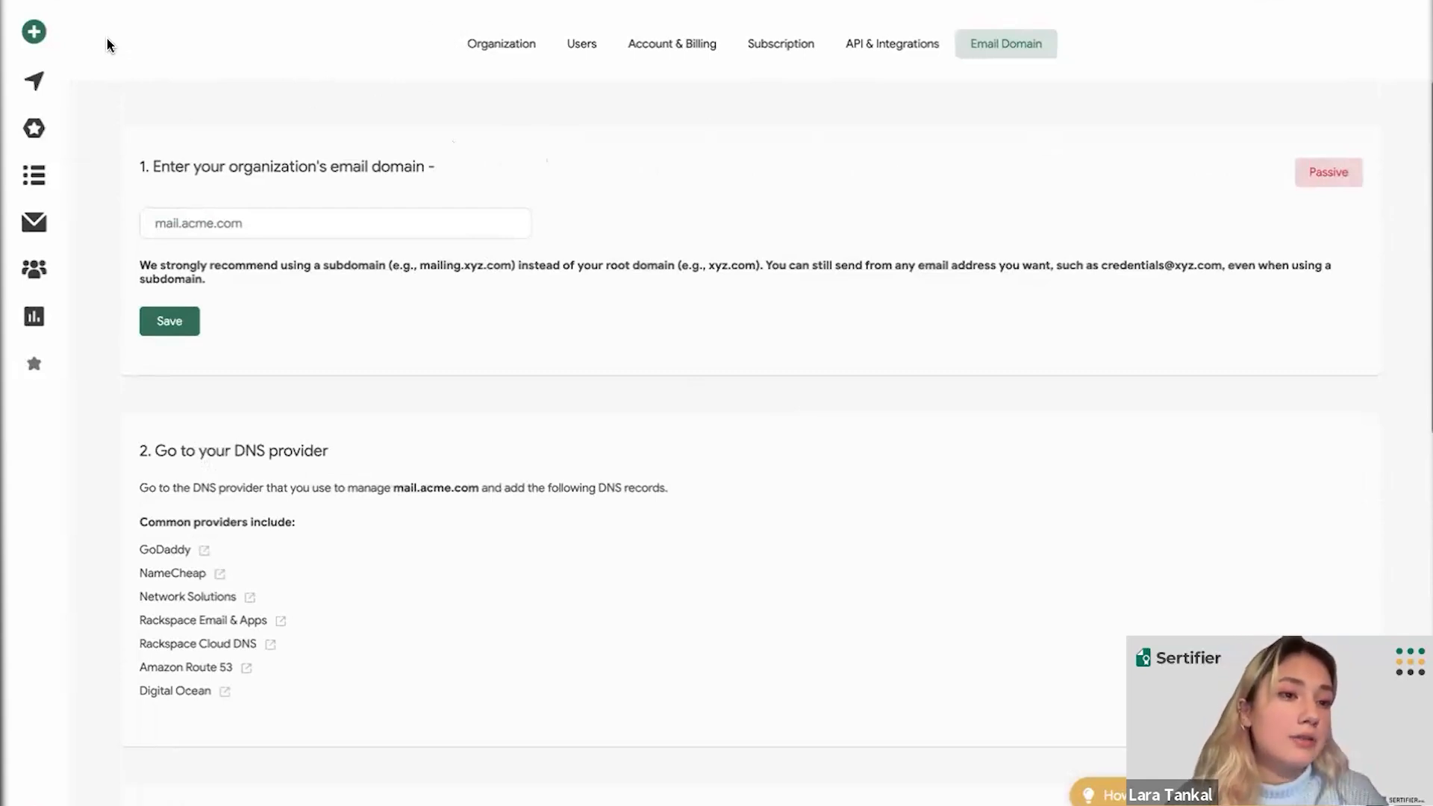
# - Create campaign 'Credential 743' from the sidebar and review its setup steps
pyautogui.moveTo(53, 28)
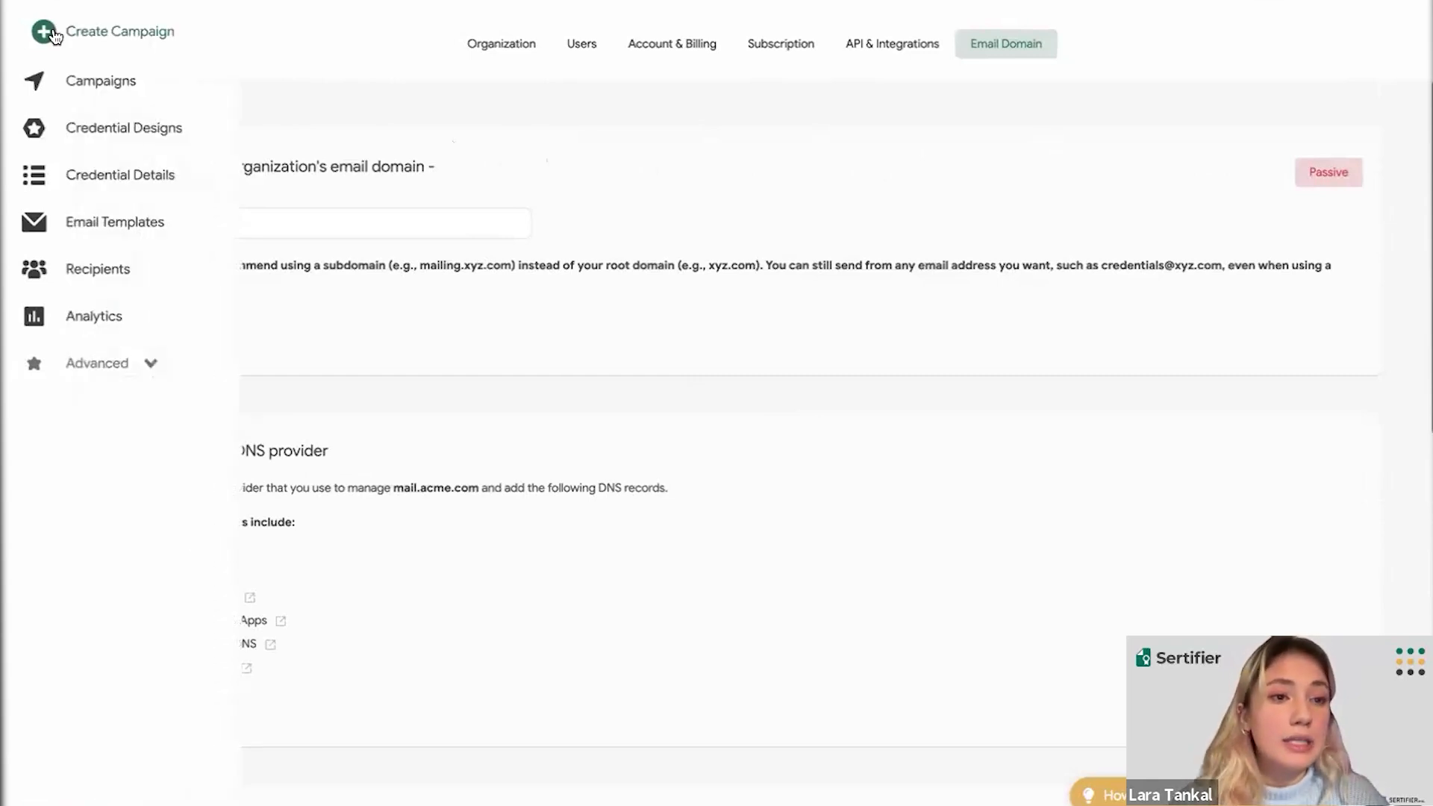
pyautogui.click(54, 33)
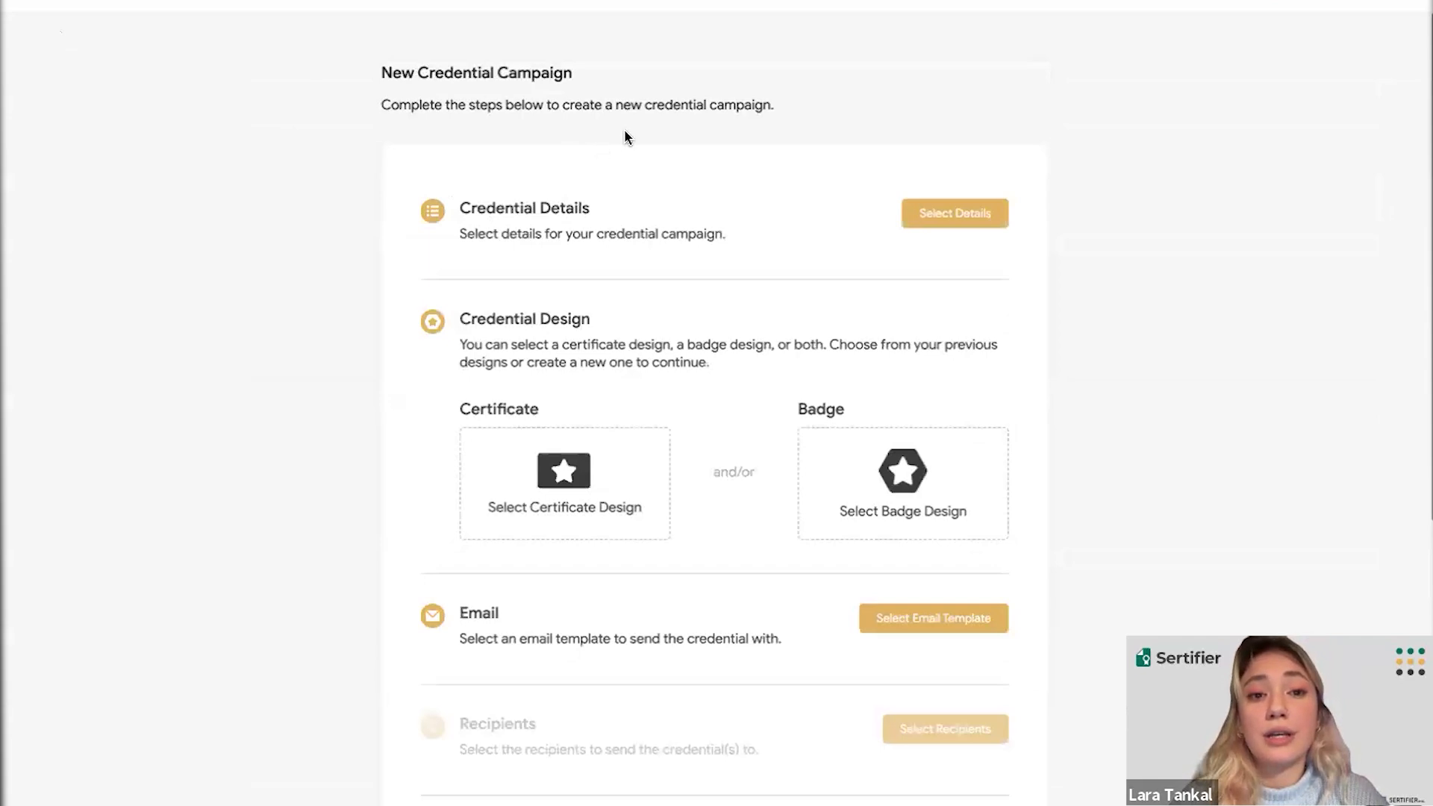
pyautogui.scroll(-1, 665, 140)
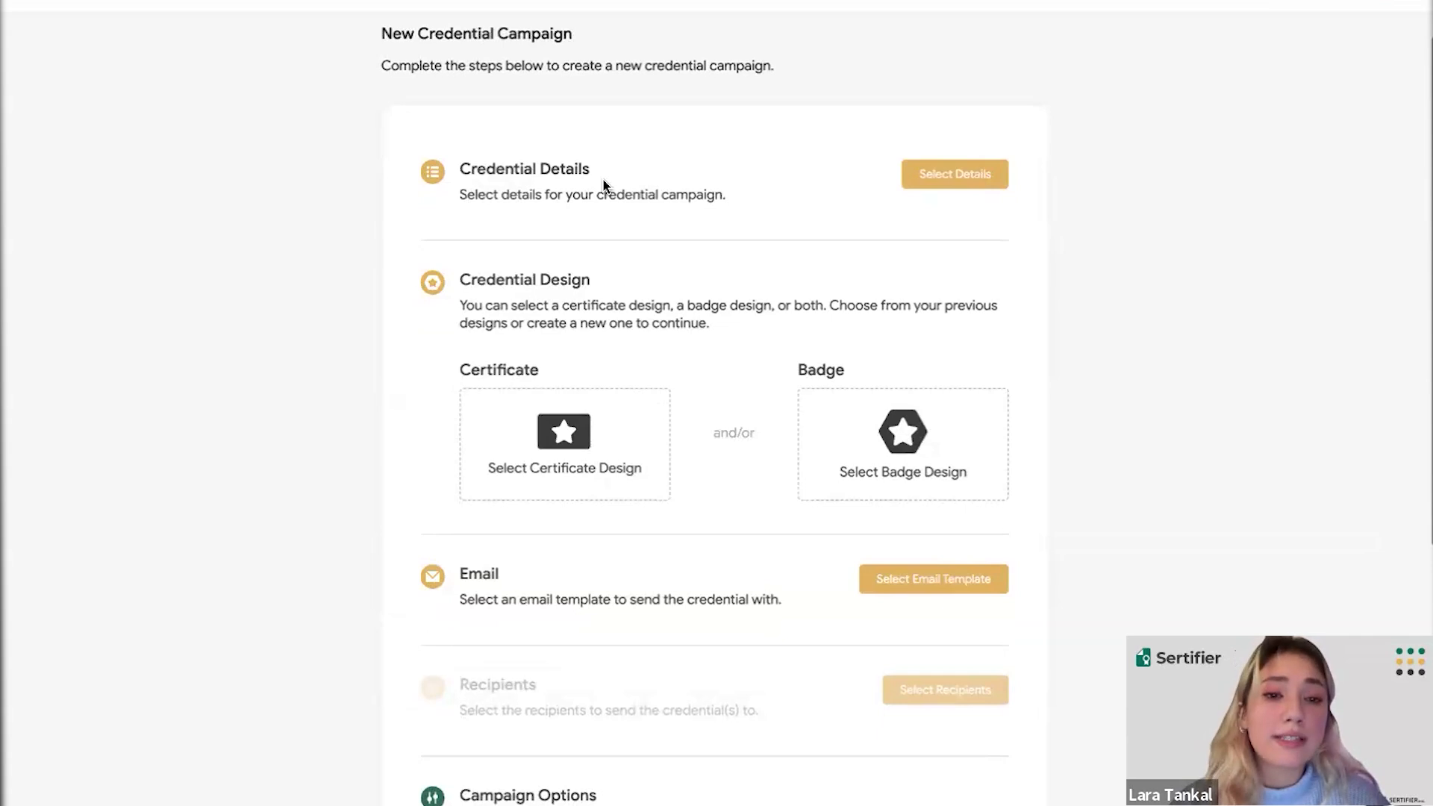
pyautogui.scroll(-1, 603, 182)
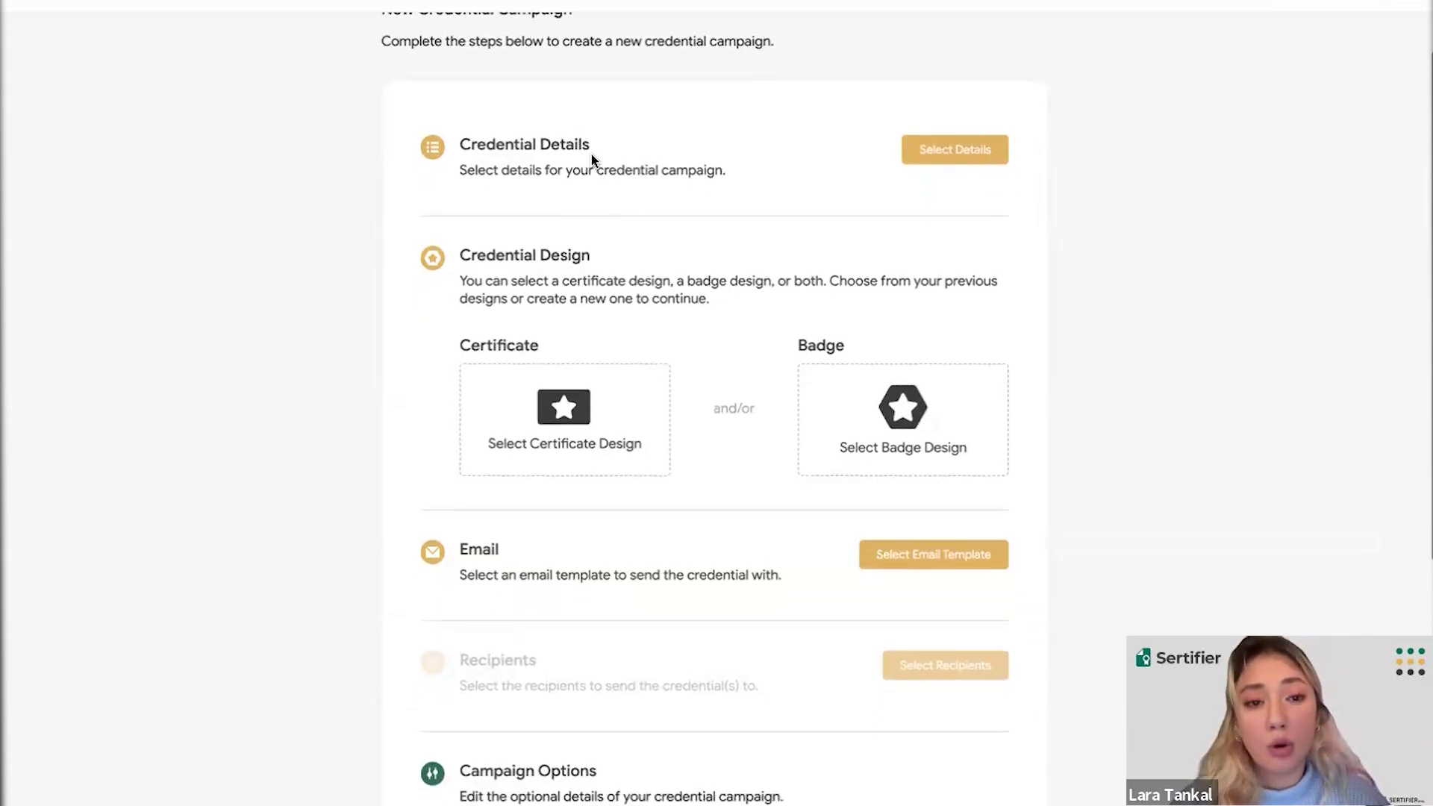
pyautogui.scroll(-3, 591, 154)
pyautogui.scroll(4, 544, 182)
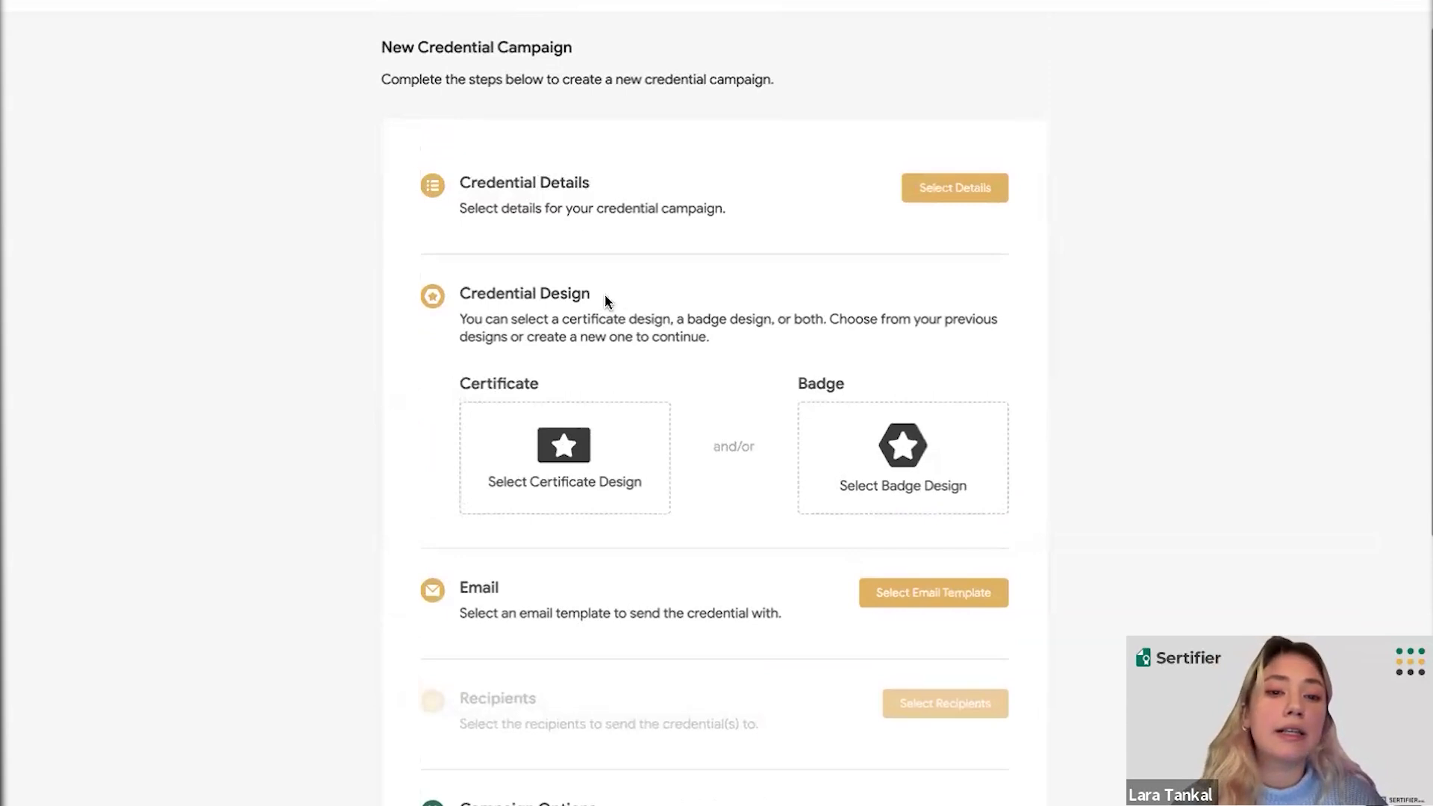
pyautogui.scroll(-2, 603, 293)
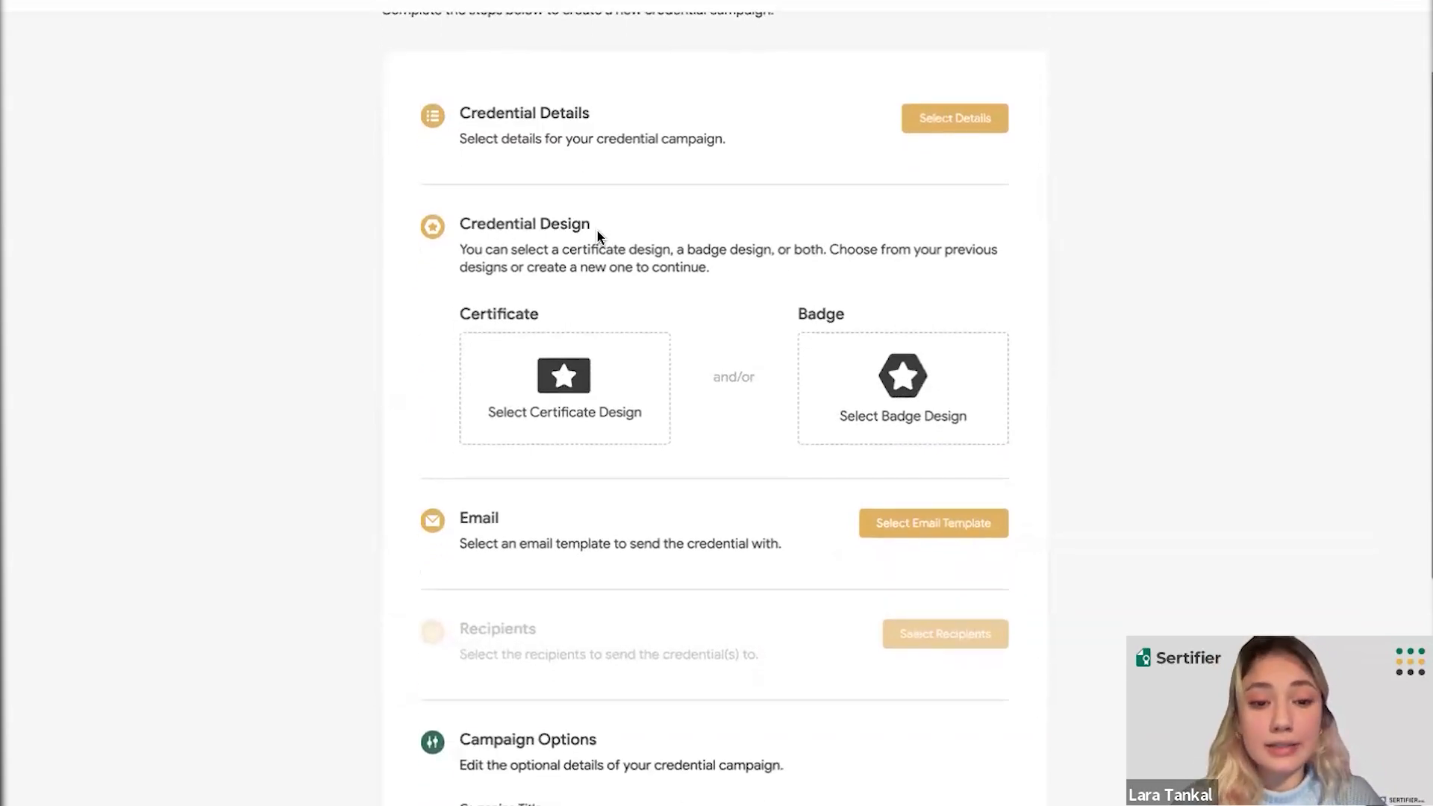
pyautogui.scroll(-3, 597, 237)
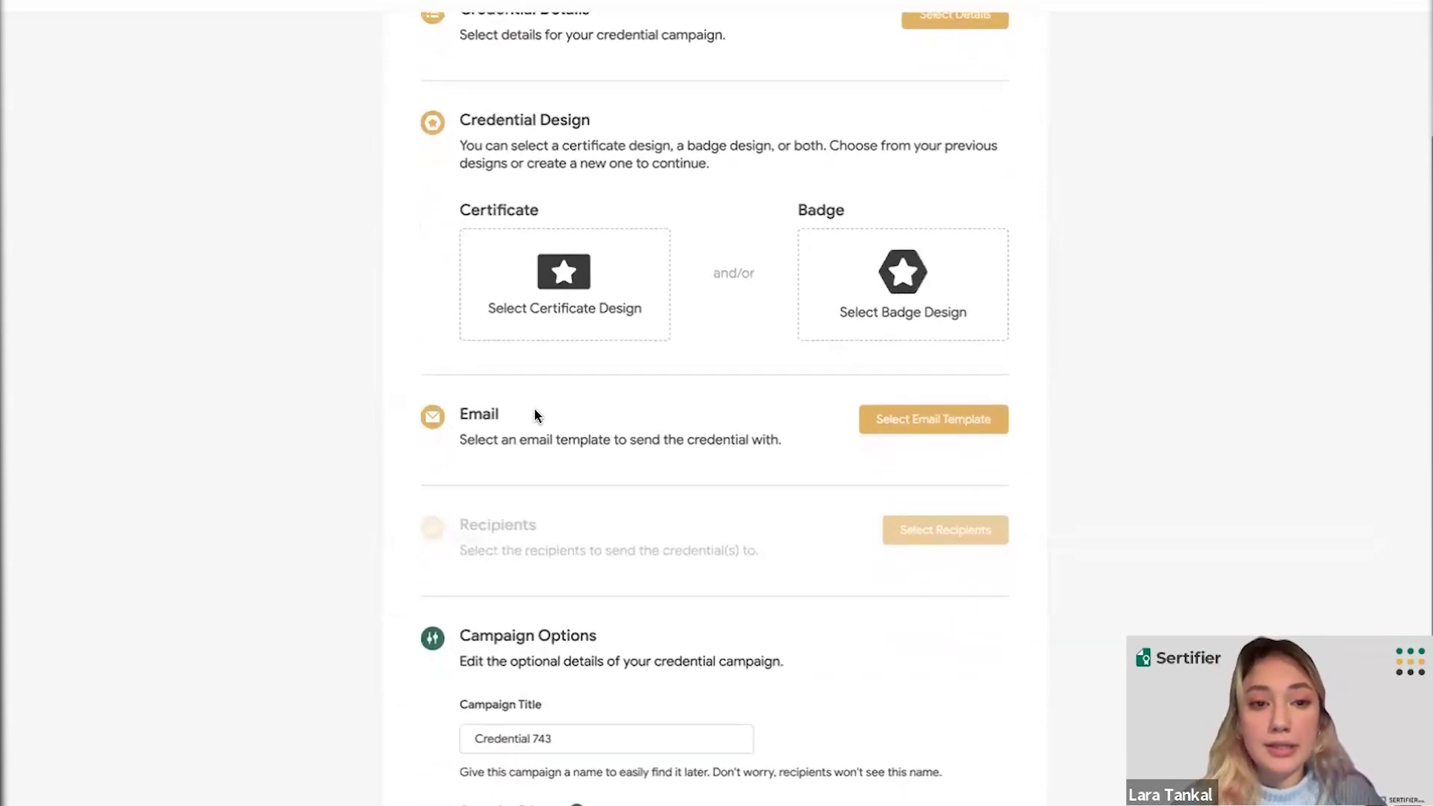
pyautogui.scroll(-2, 535, 415)
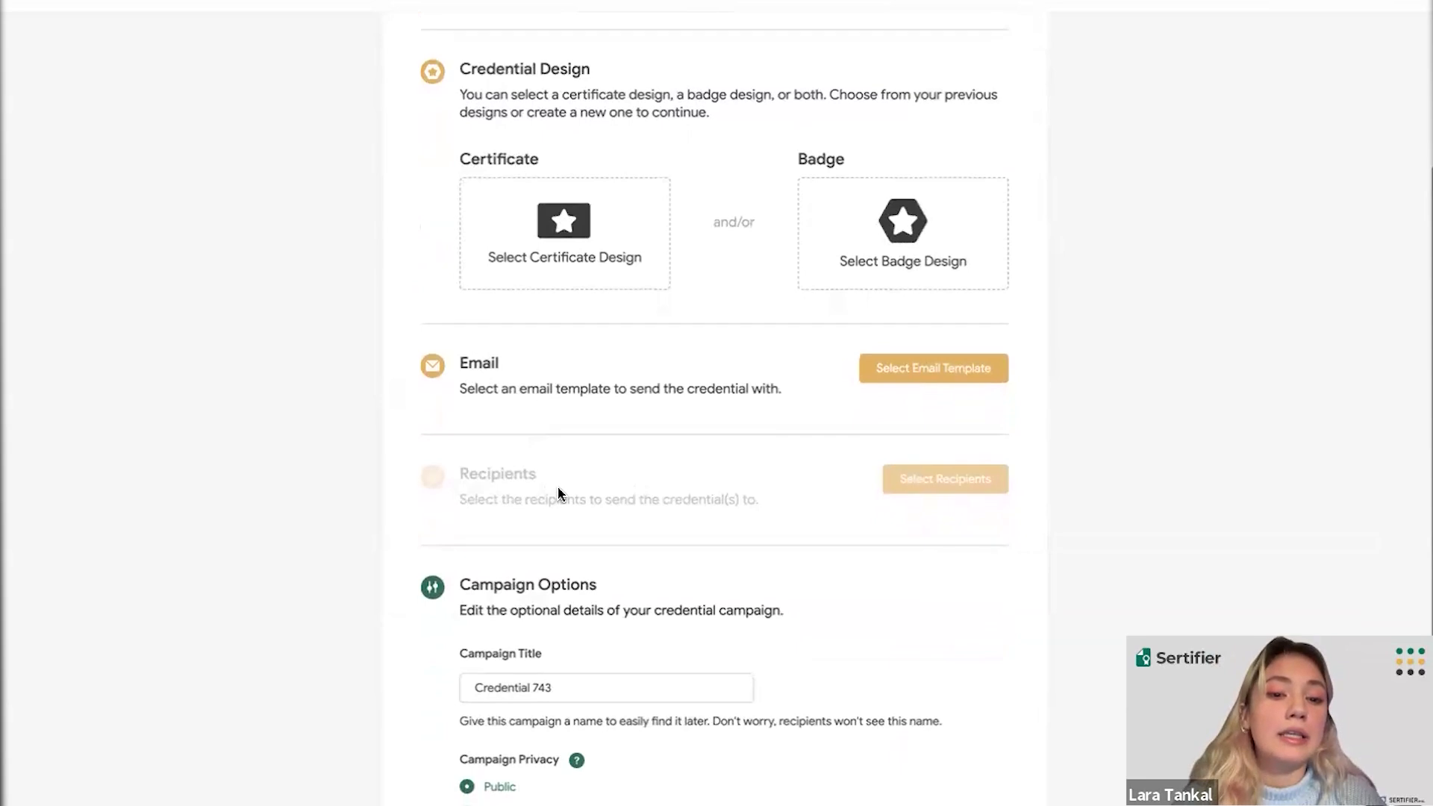
pyautogui.scroll(-1, 565, 484)
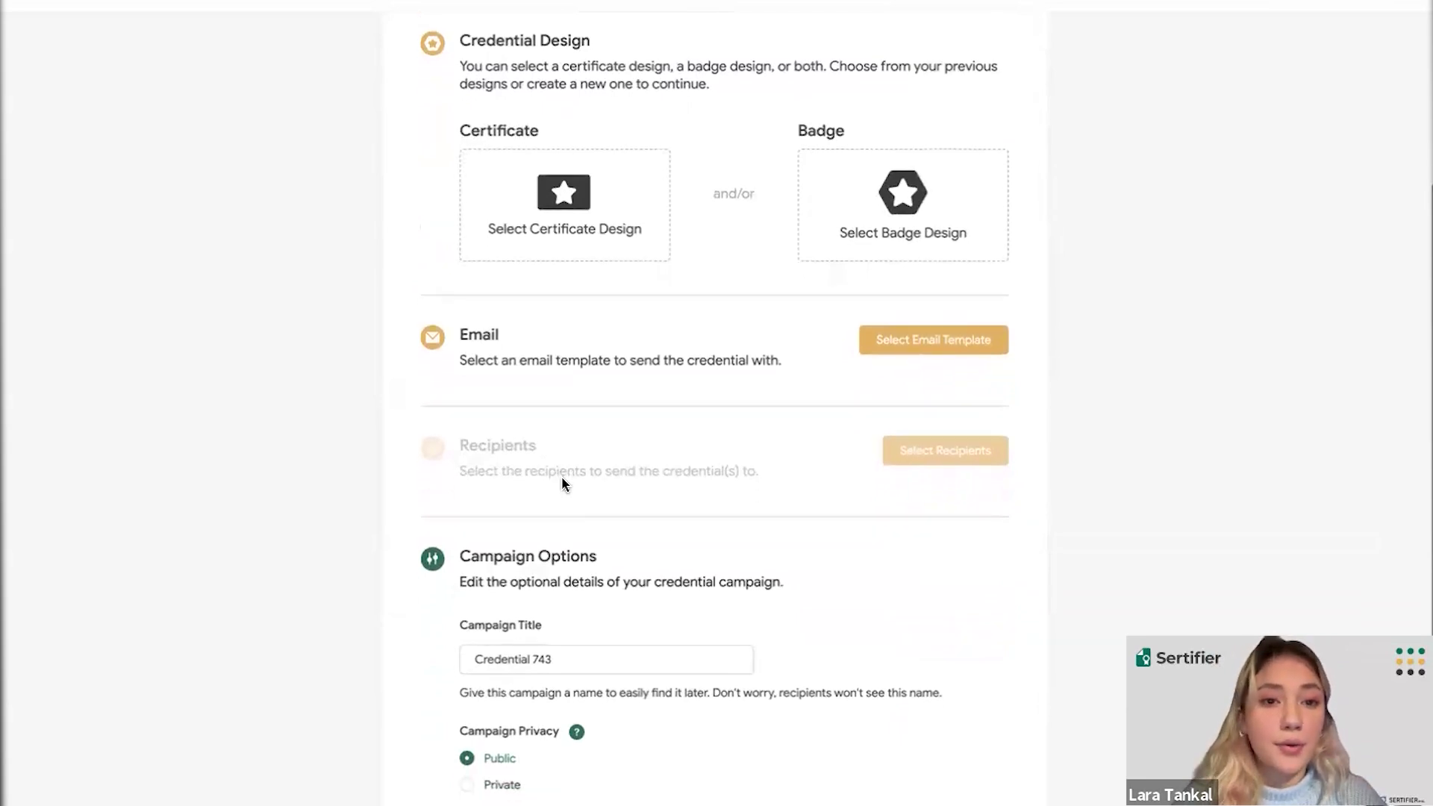
pyautogui.scroll(4, 563, 482)
pyautogui.scroll(2, 564, 483)
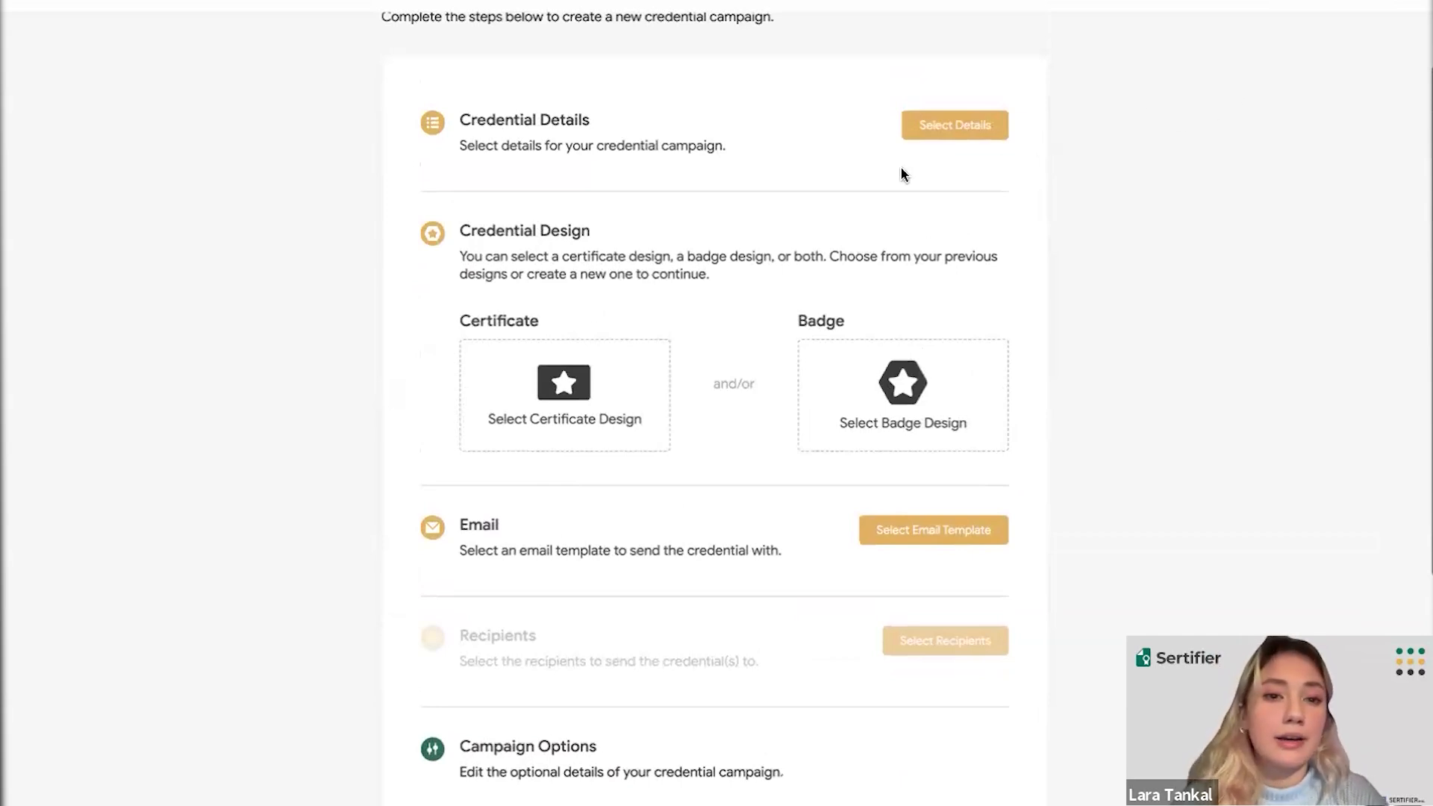
# - Open a blank credential details form from Select Details on the campaign page
pyautogui.click(922, 129)
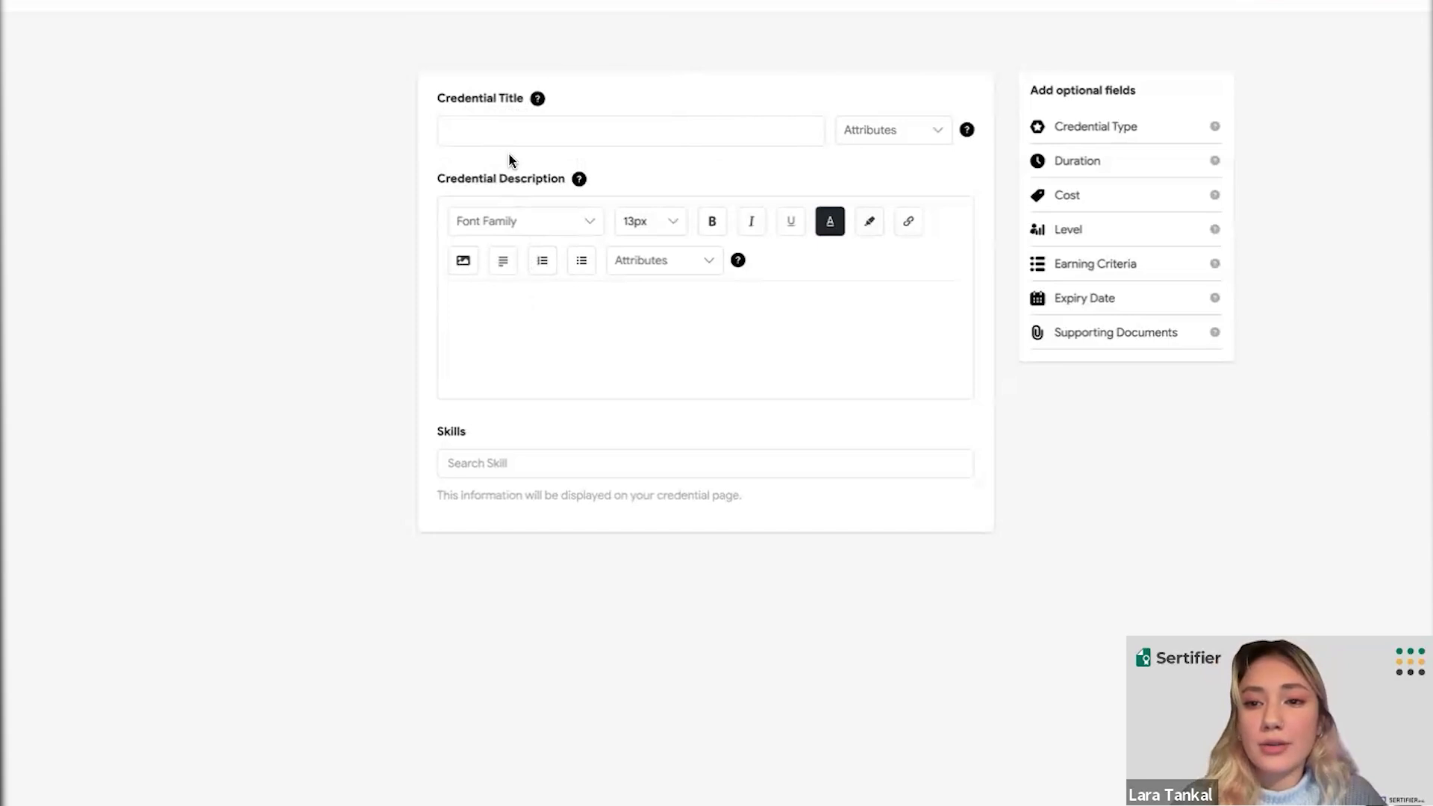
# - Enter title 'Advanced Marketing Course', description 'Desc.', and search skills for 'marketing'
pyautogui.click(497, 135)
pyautogui.write('Advanced Mar')
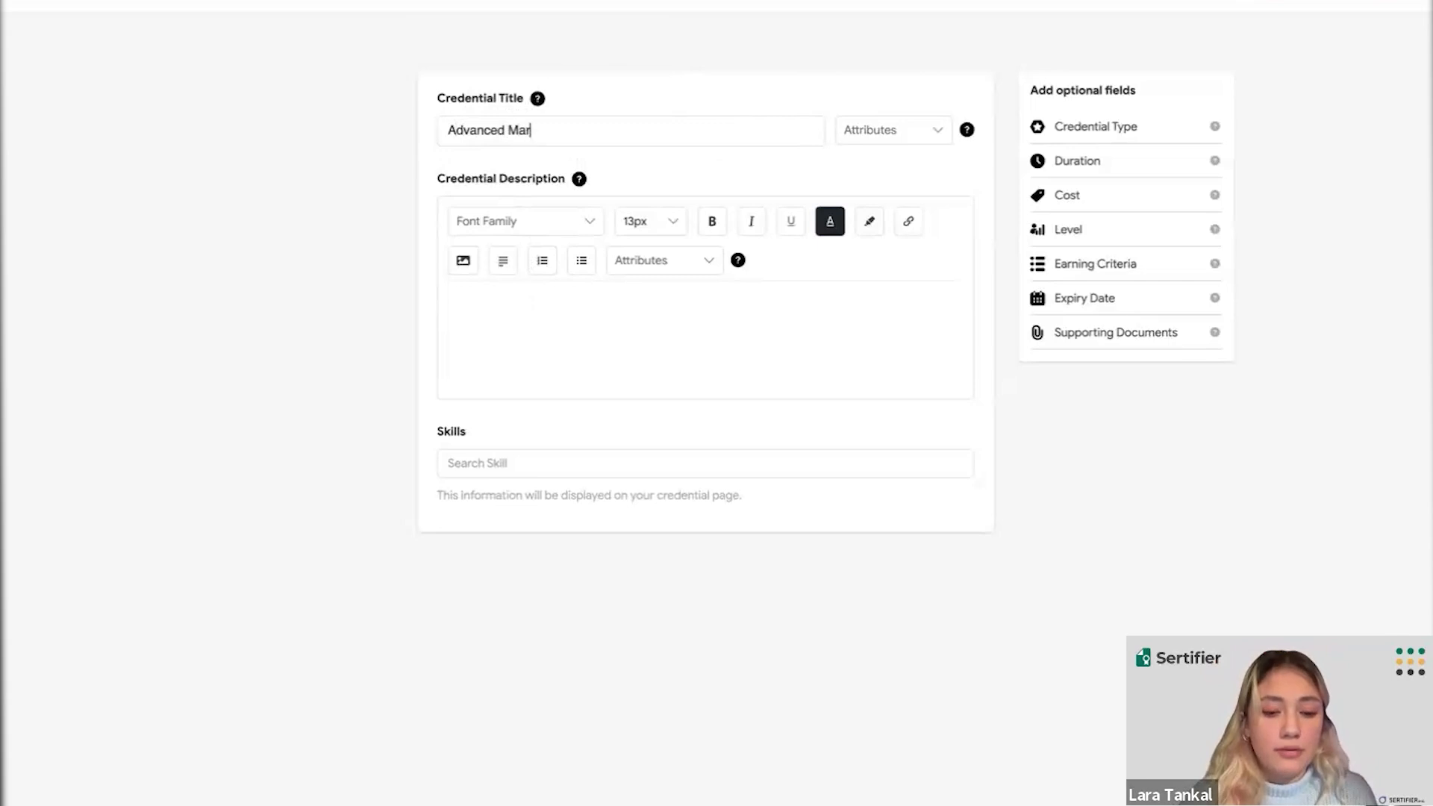
pyautogui.write('keting Course')
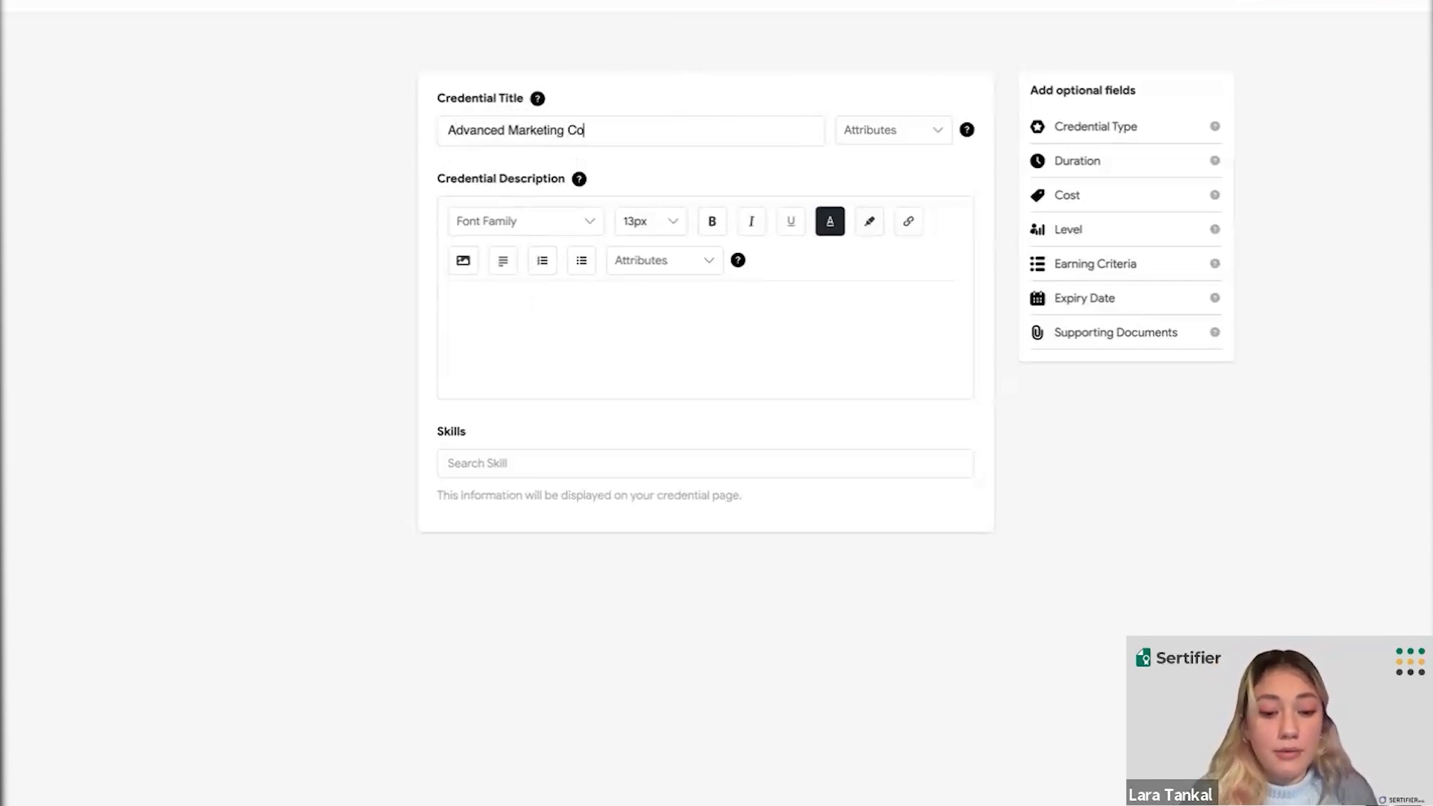
pyautogui.click(470, 317)
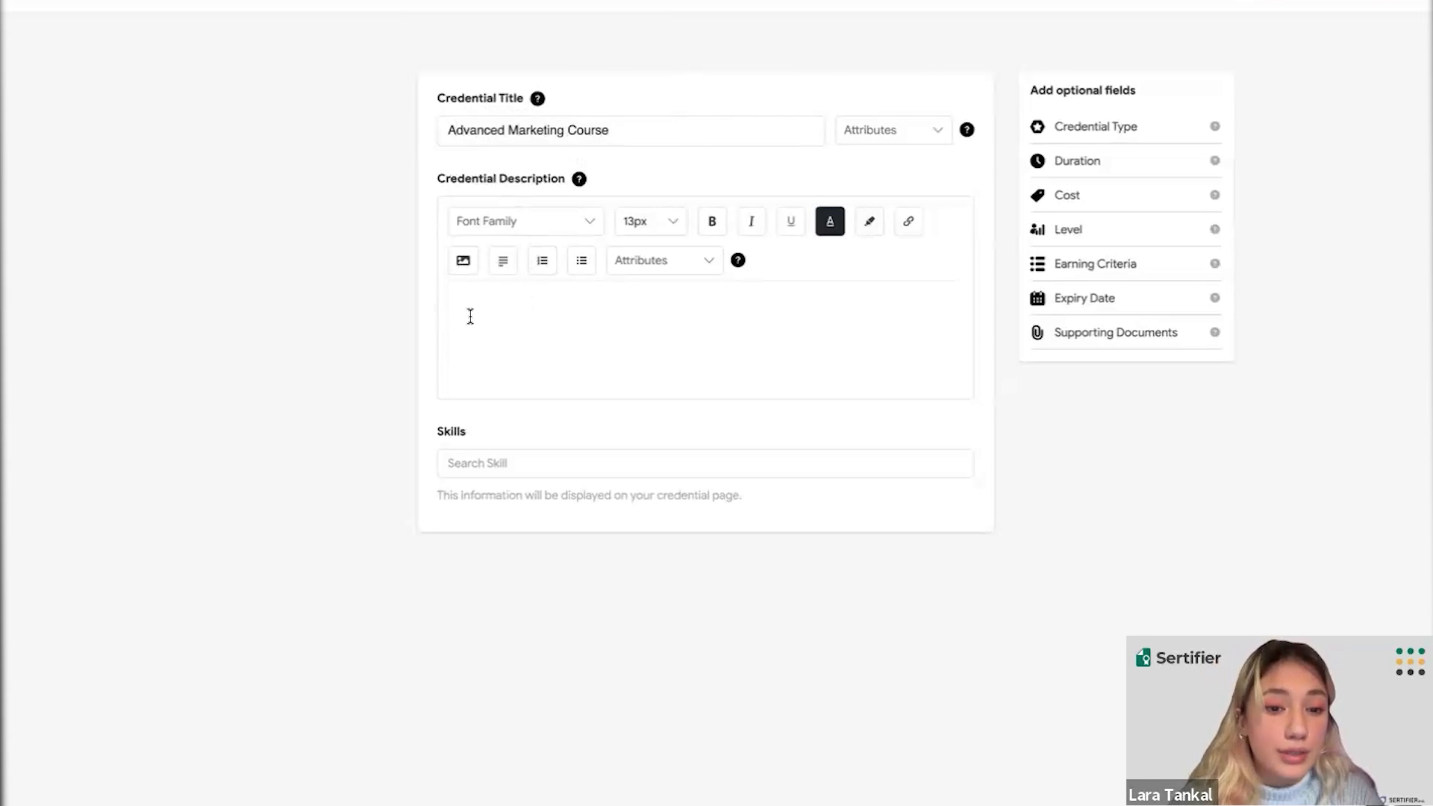
pyautogui.write('Desc.')
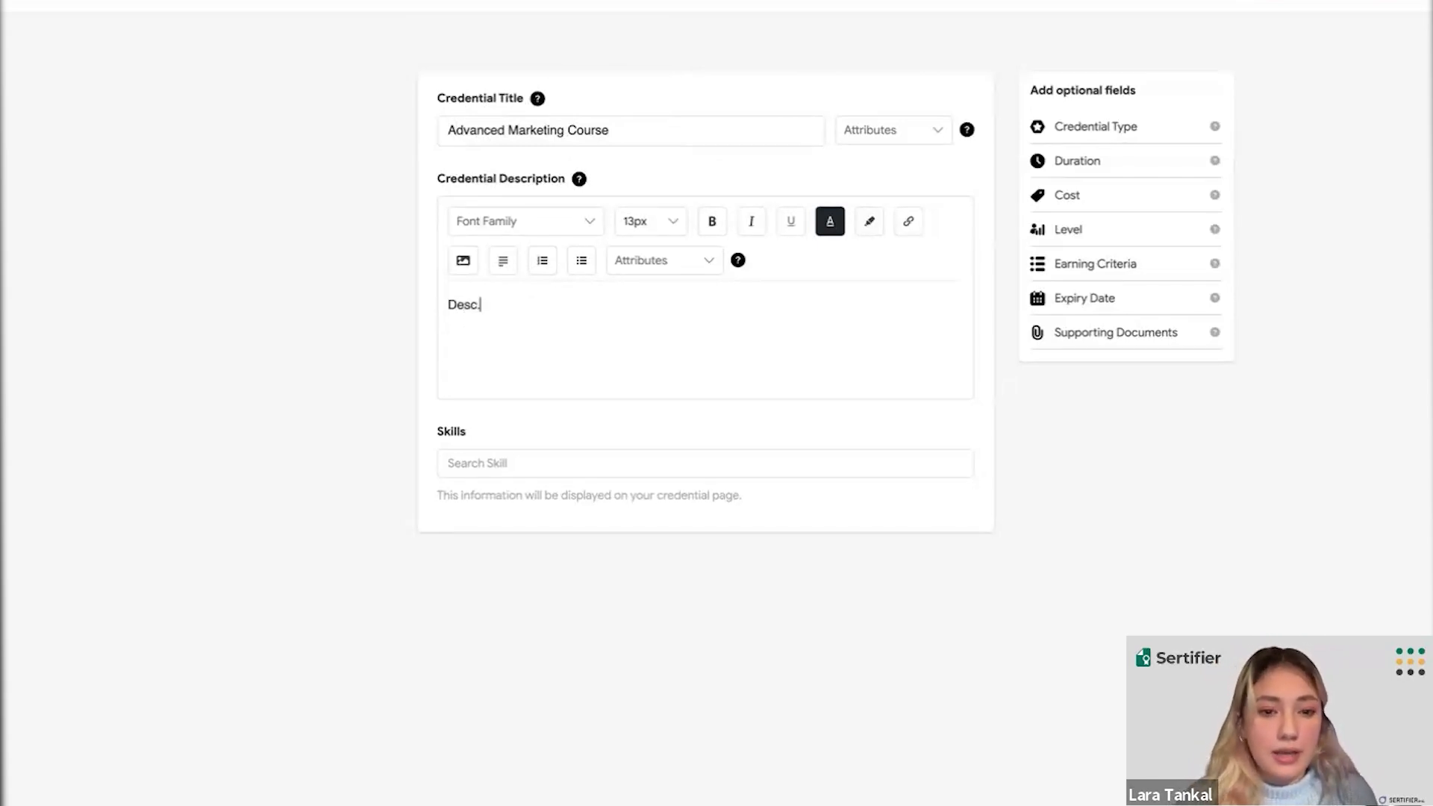
pyautogui.click(471, 458)
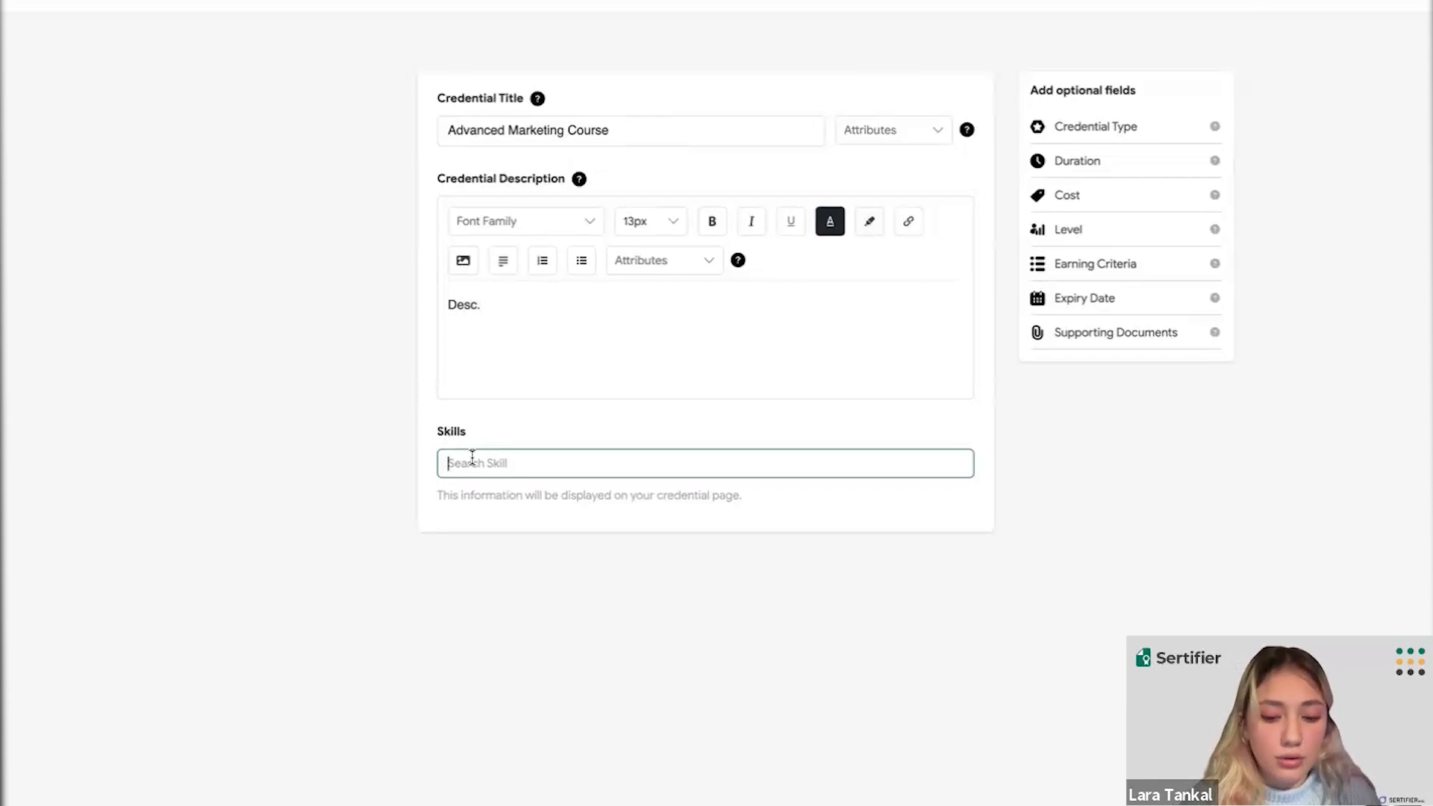
pyautogui.write('marketing')
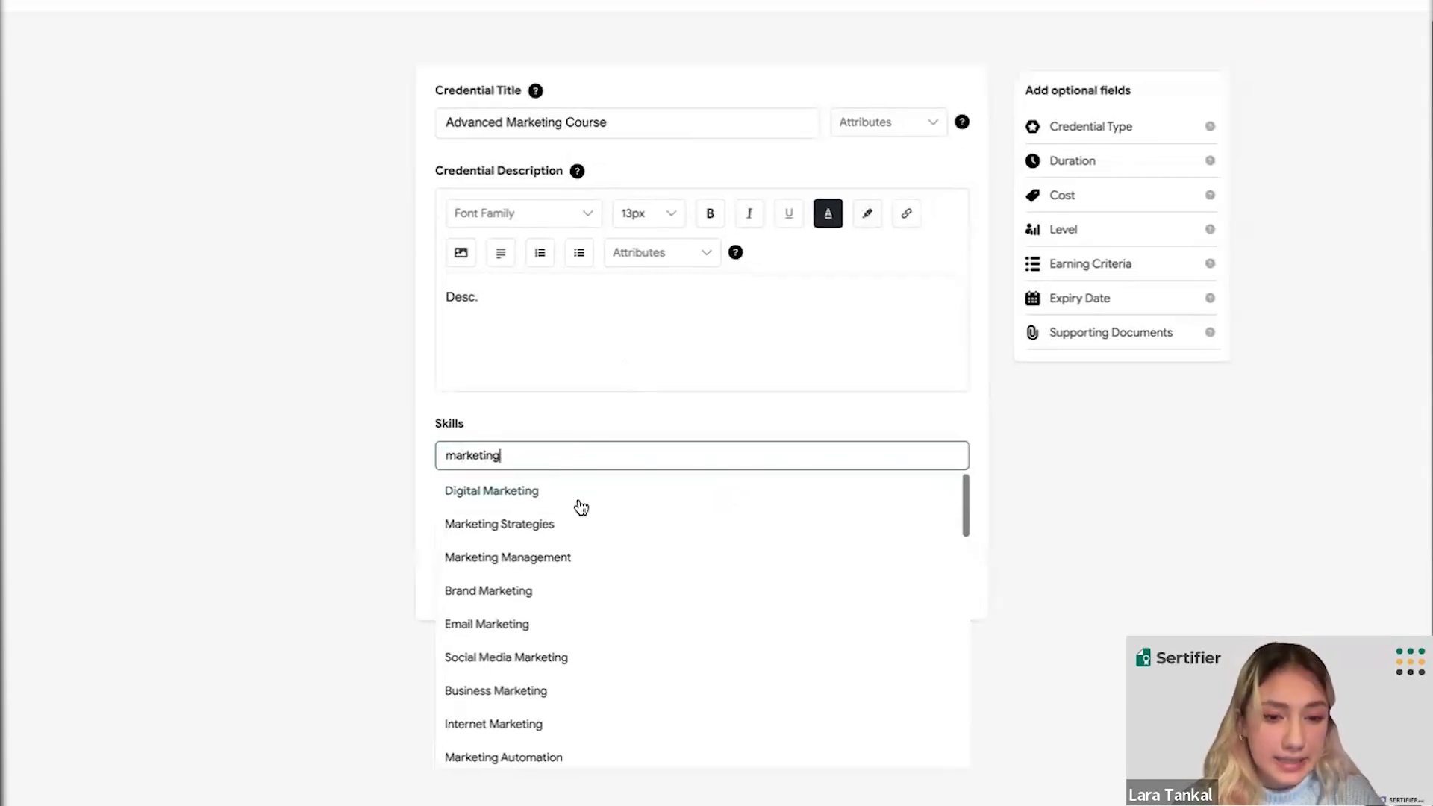
# - Add the suggested skills Digital Marketing, Social Media Marketing and Public Relations Campaigns
pyautogui.scroll(-2, 582, 507)
pyautogui.scroll(-10, 581, 508)
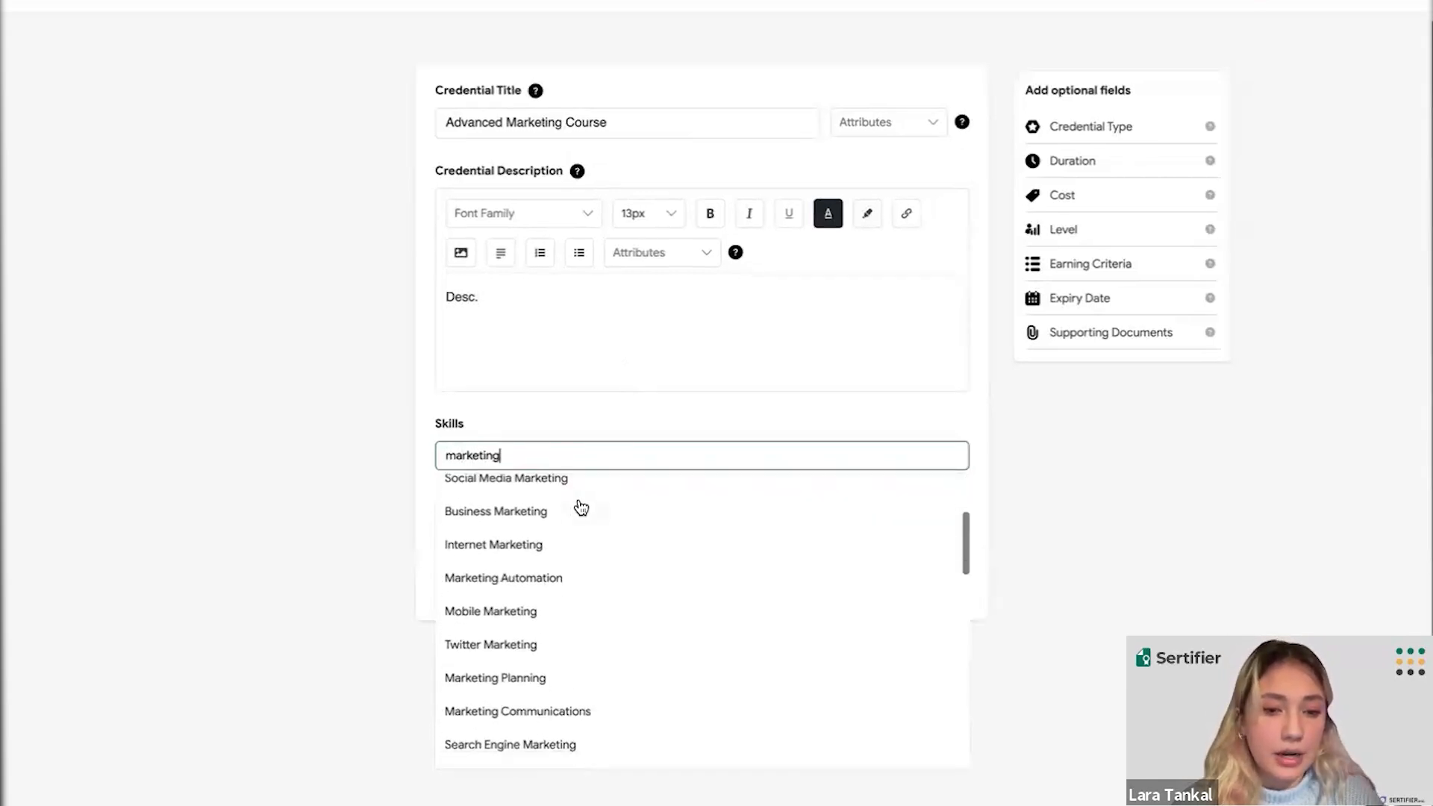
pyautogui.scroll(12, 582, 507)
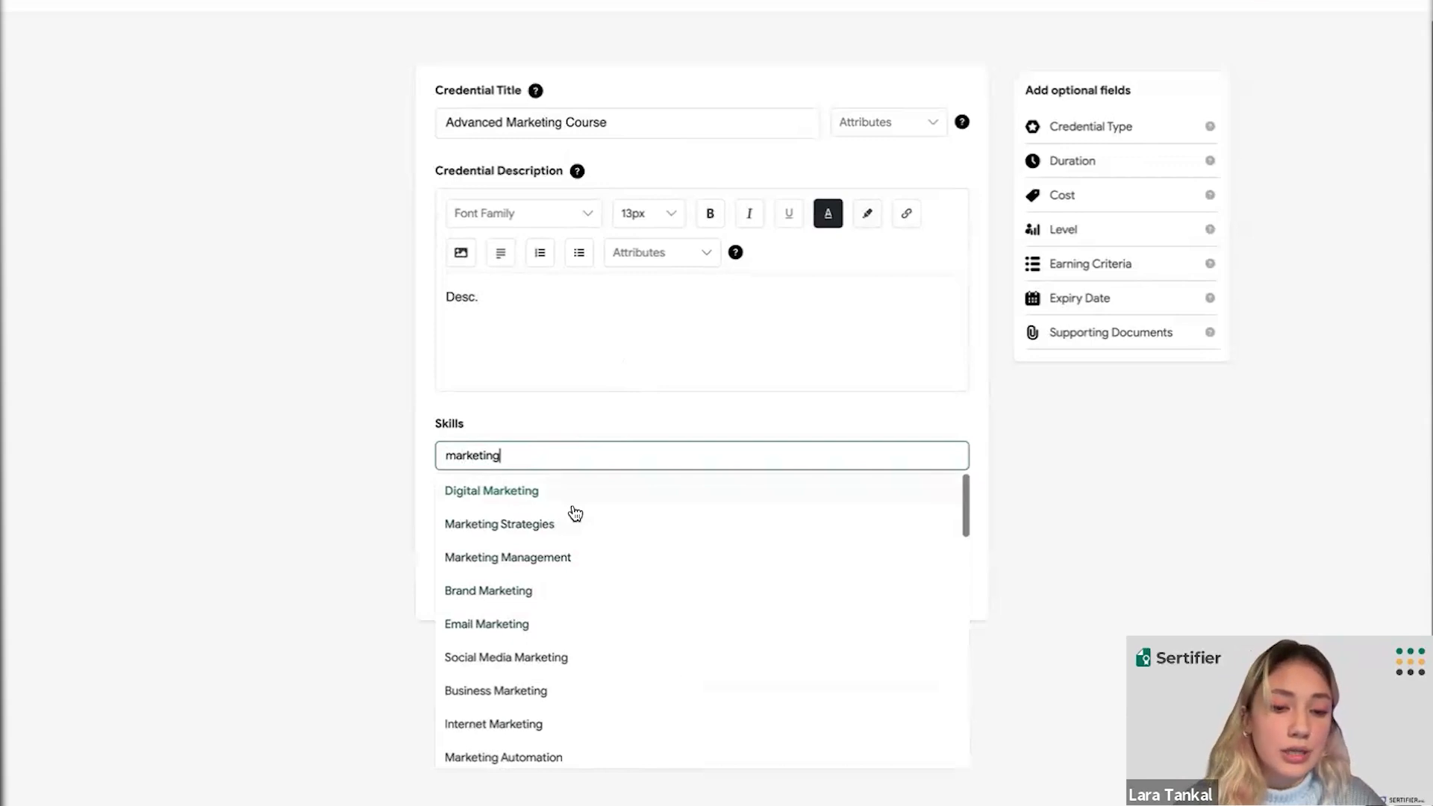
pyautogui.click(559, 506)
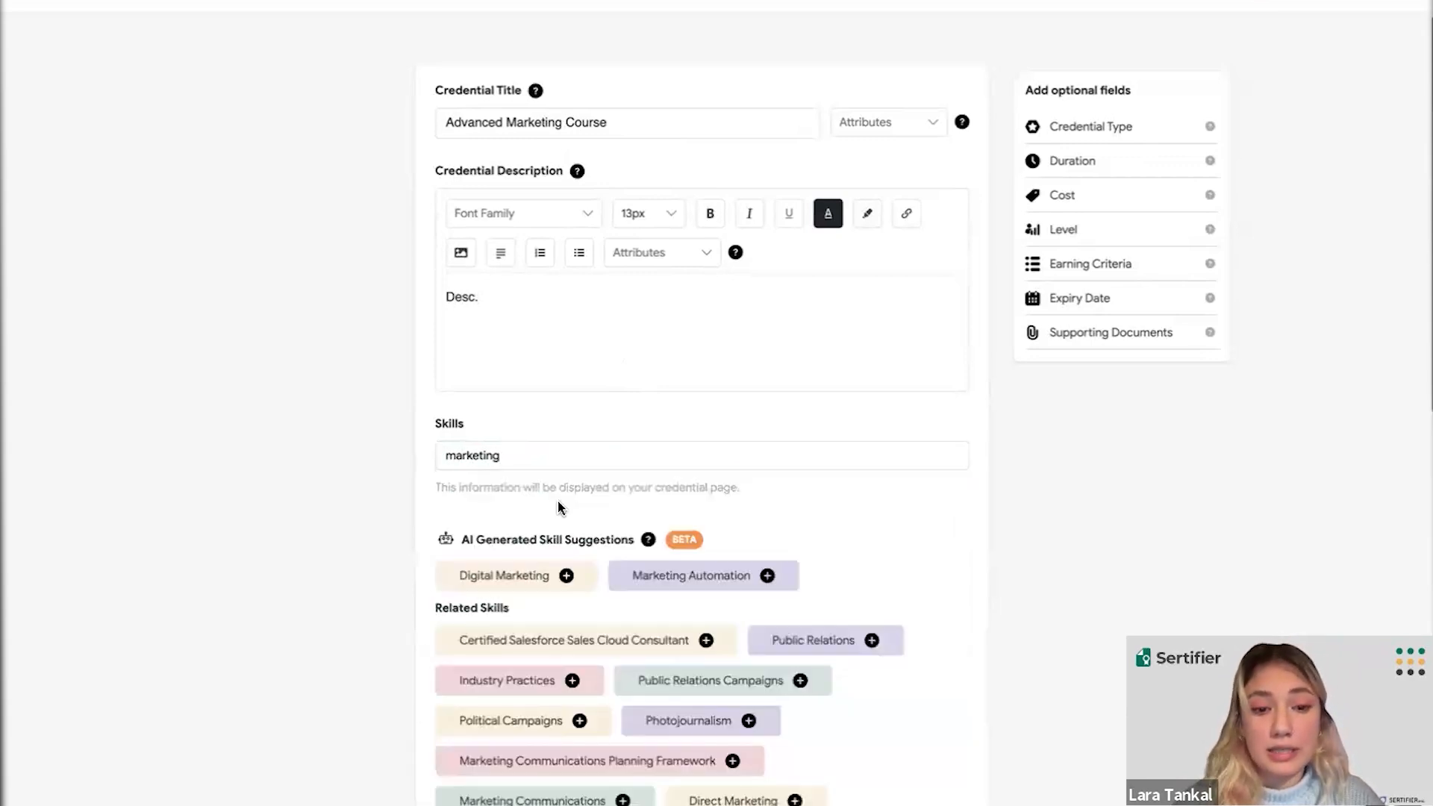
pyautogui.scroll(-1, 560, 508)
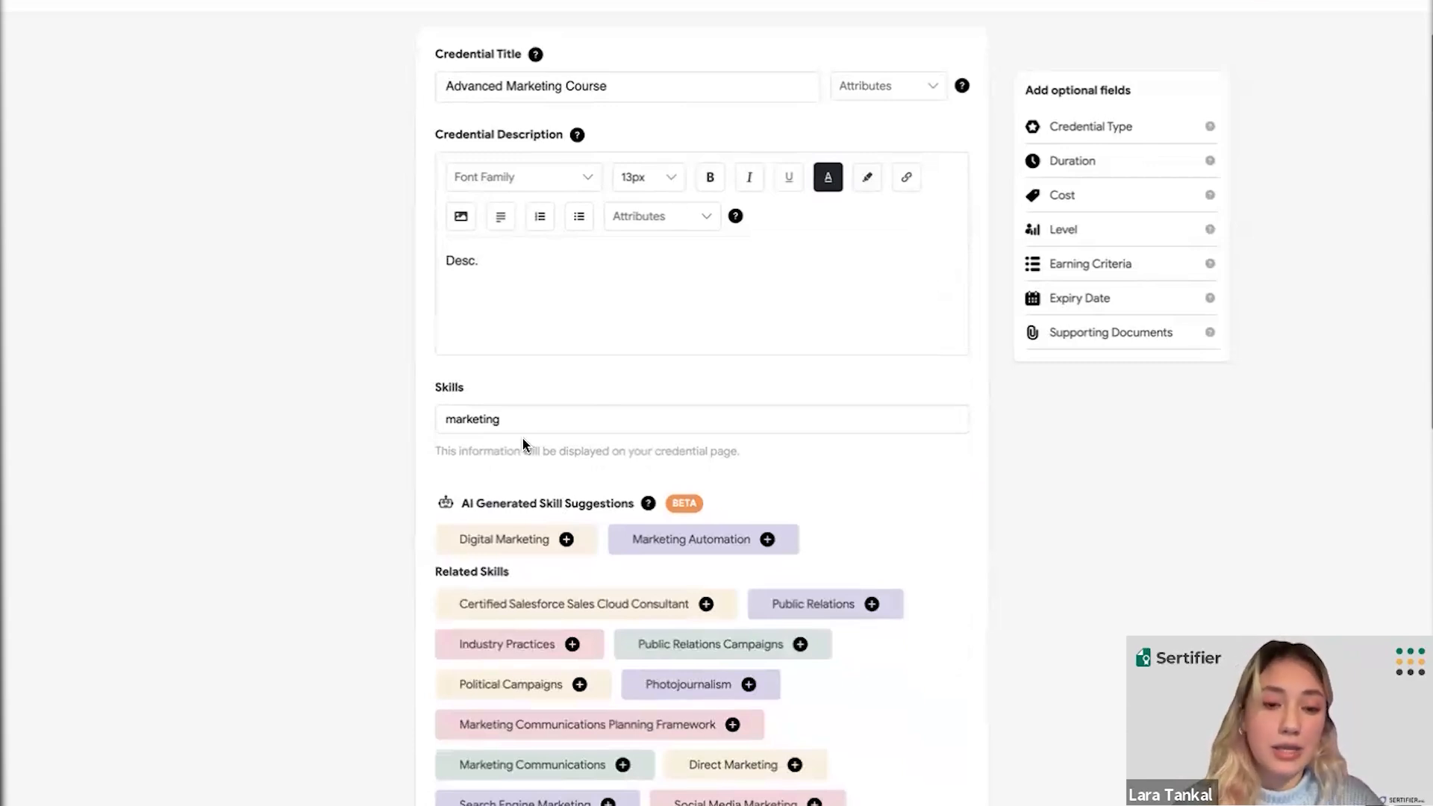
pyautogui.scroll(-5, 522, 445)
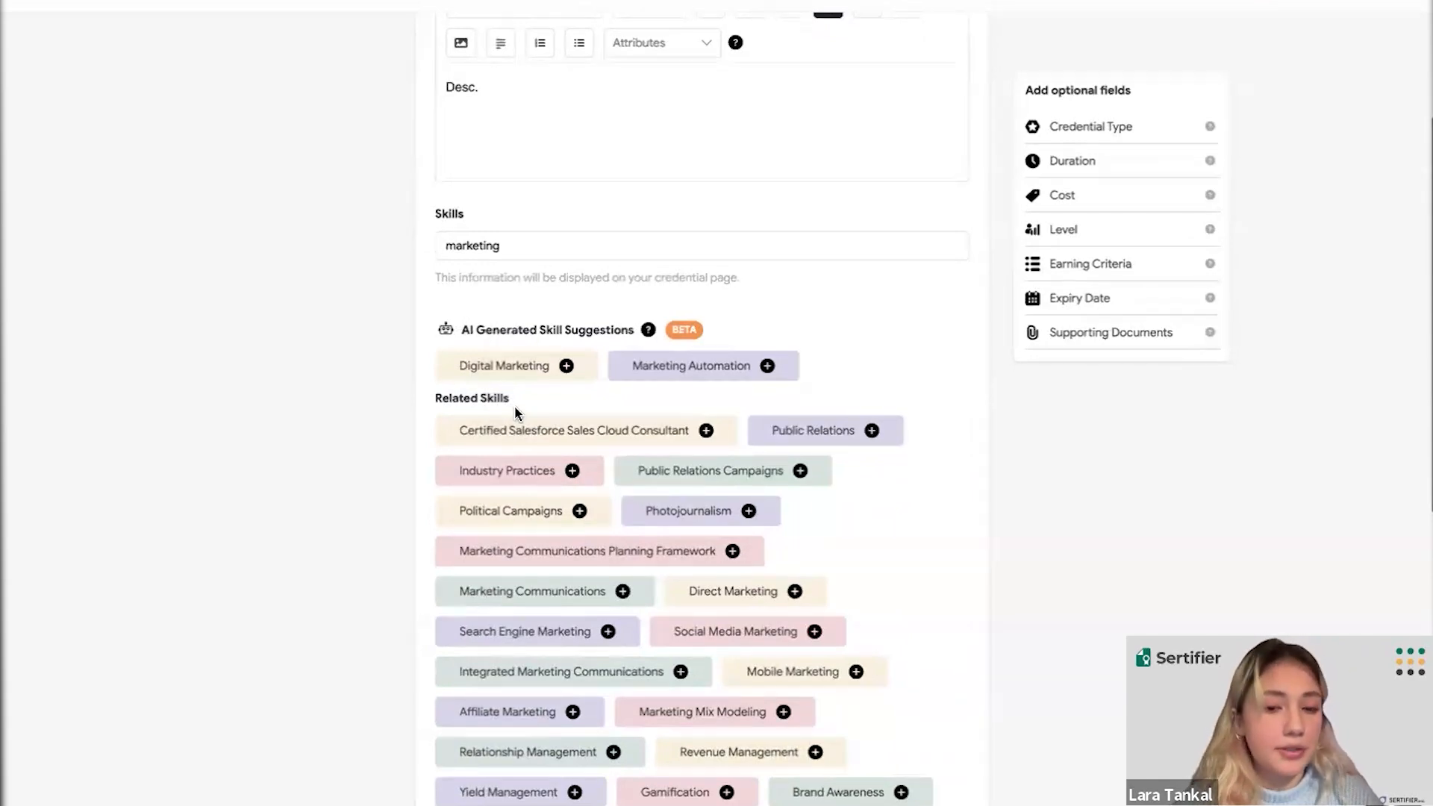
pyautogui.scroll(-3, 514, 409)
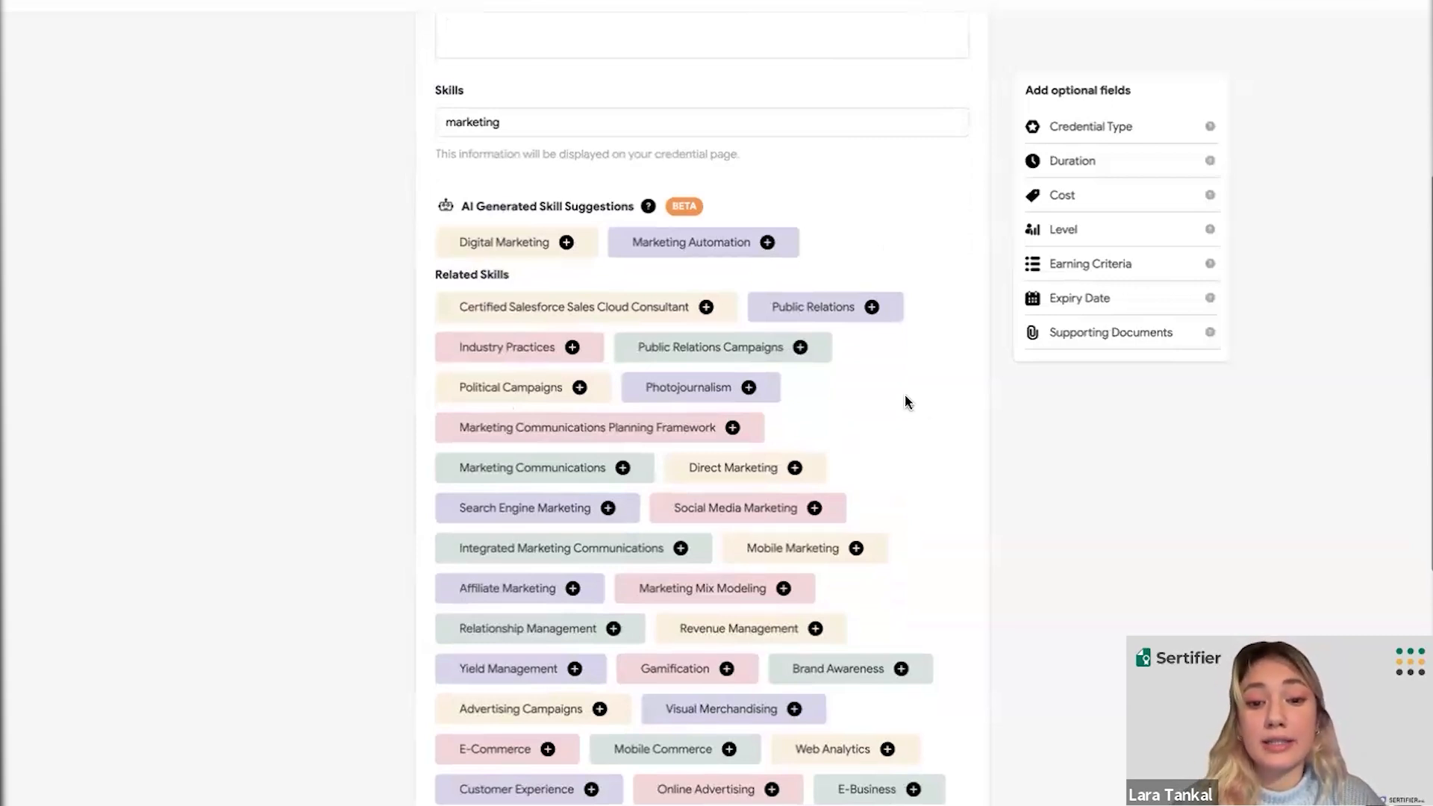
pyautogui.click(815, 509)
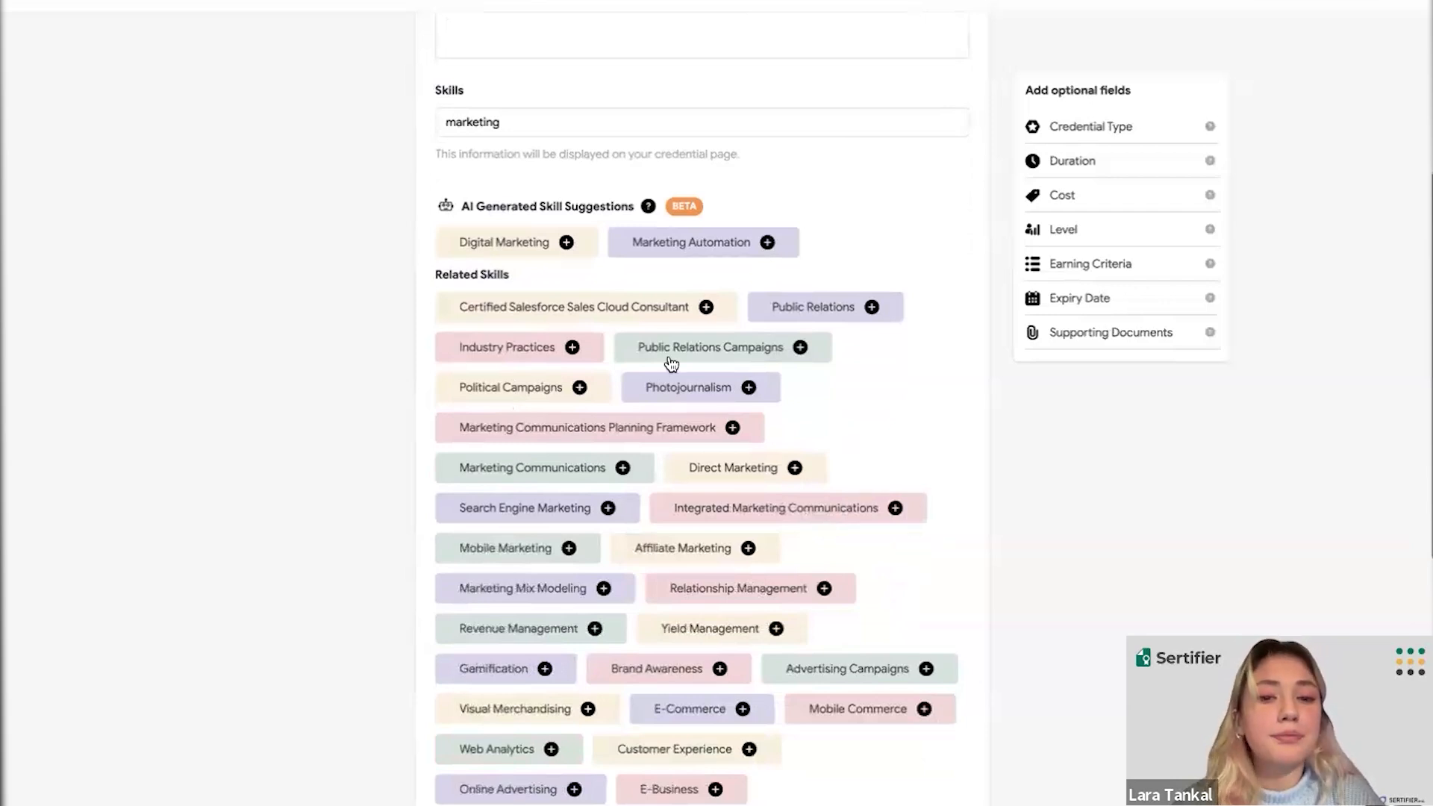
pyautogui.click(802, 347)
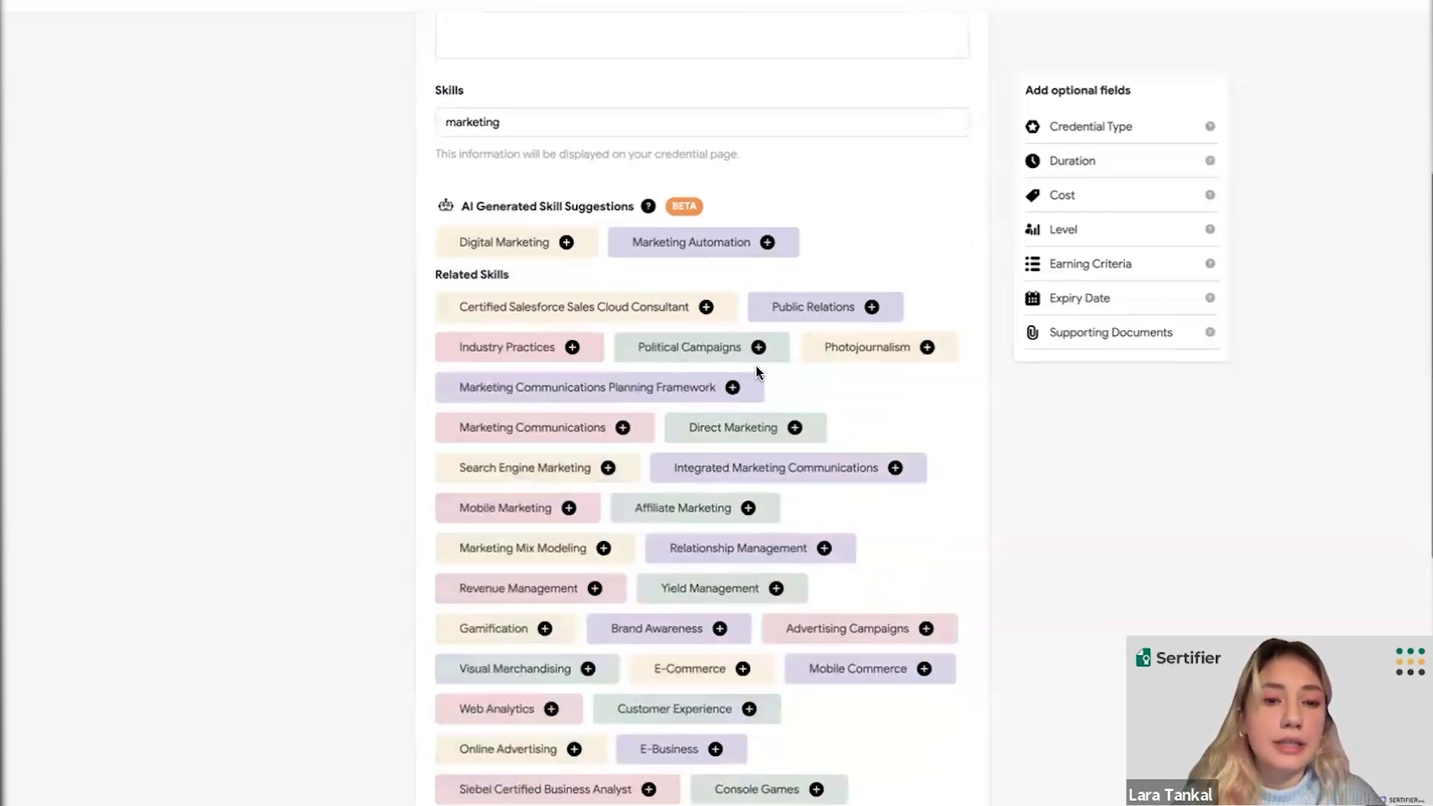
# - Load more suggestions until the end of the list, then add 'marketing' as a custom skill
pyautogui.scroll(3, 597, 366)
pyautogui.click(539, 343)
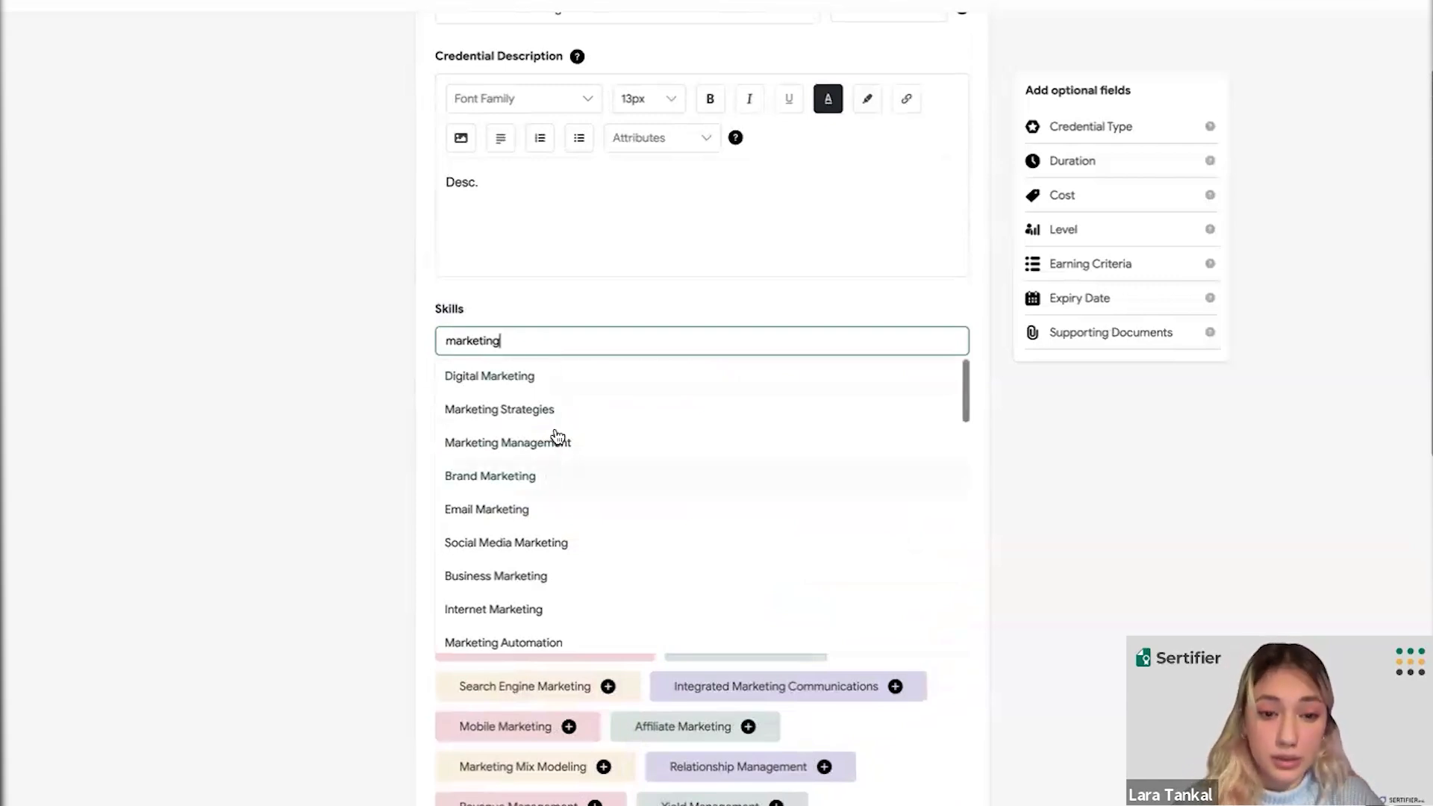
pyautogui.scroll(-1, 558, 437)
pyautogui.scroll(1, 558, 436)
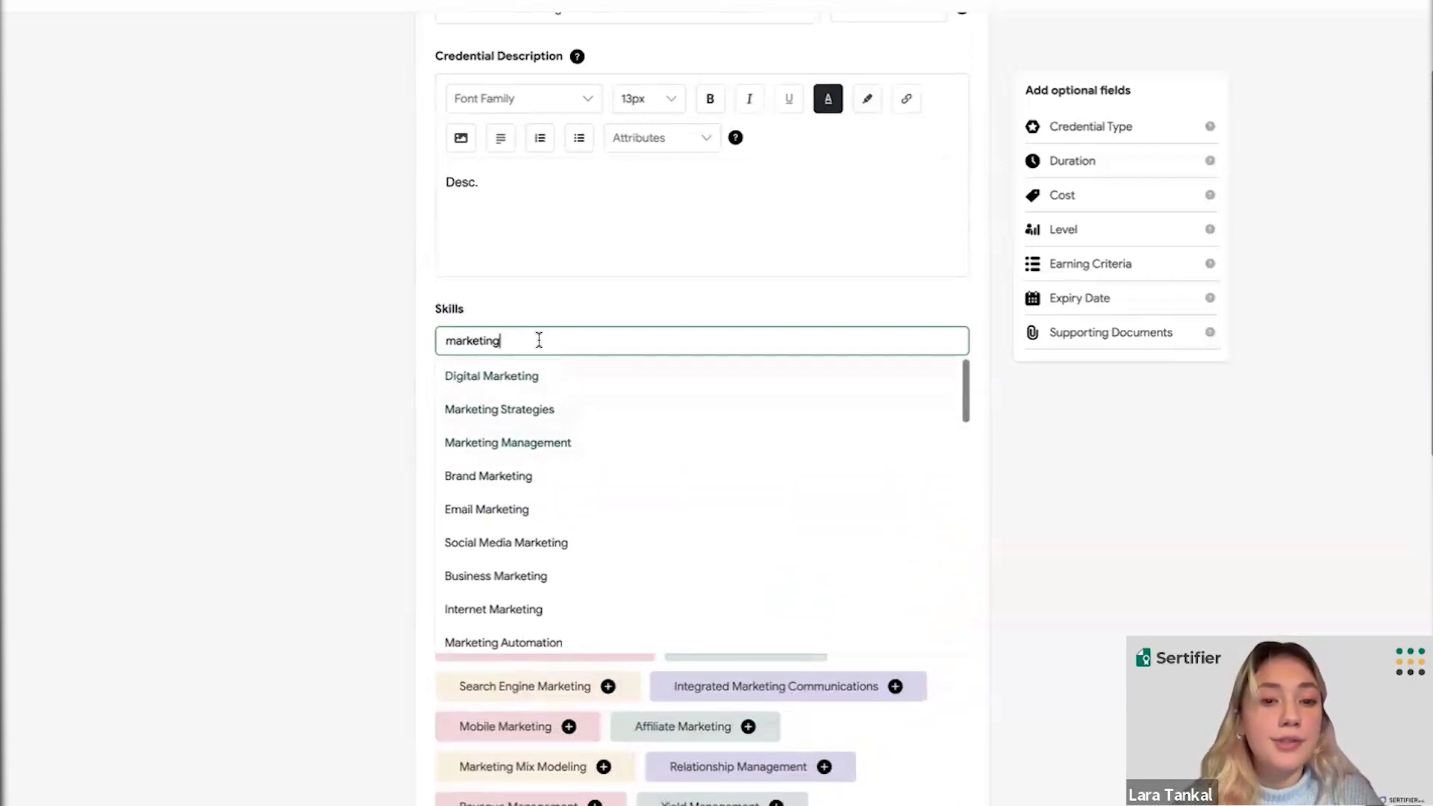
pyautogui.scroll(-5, 560, 425)
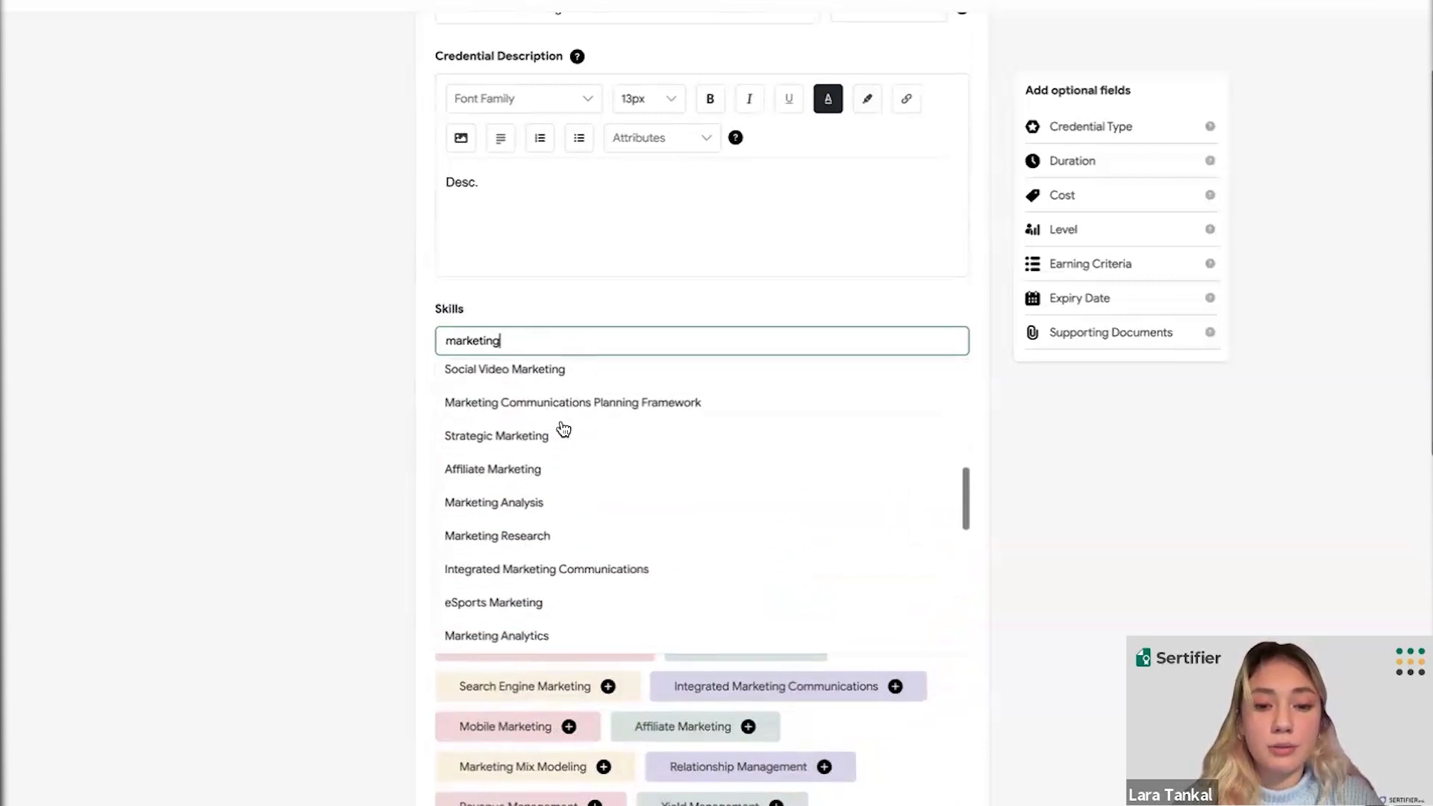
pyautogui.scroll(-5, 564, 429)
pyautogui.click(700, 627)
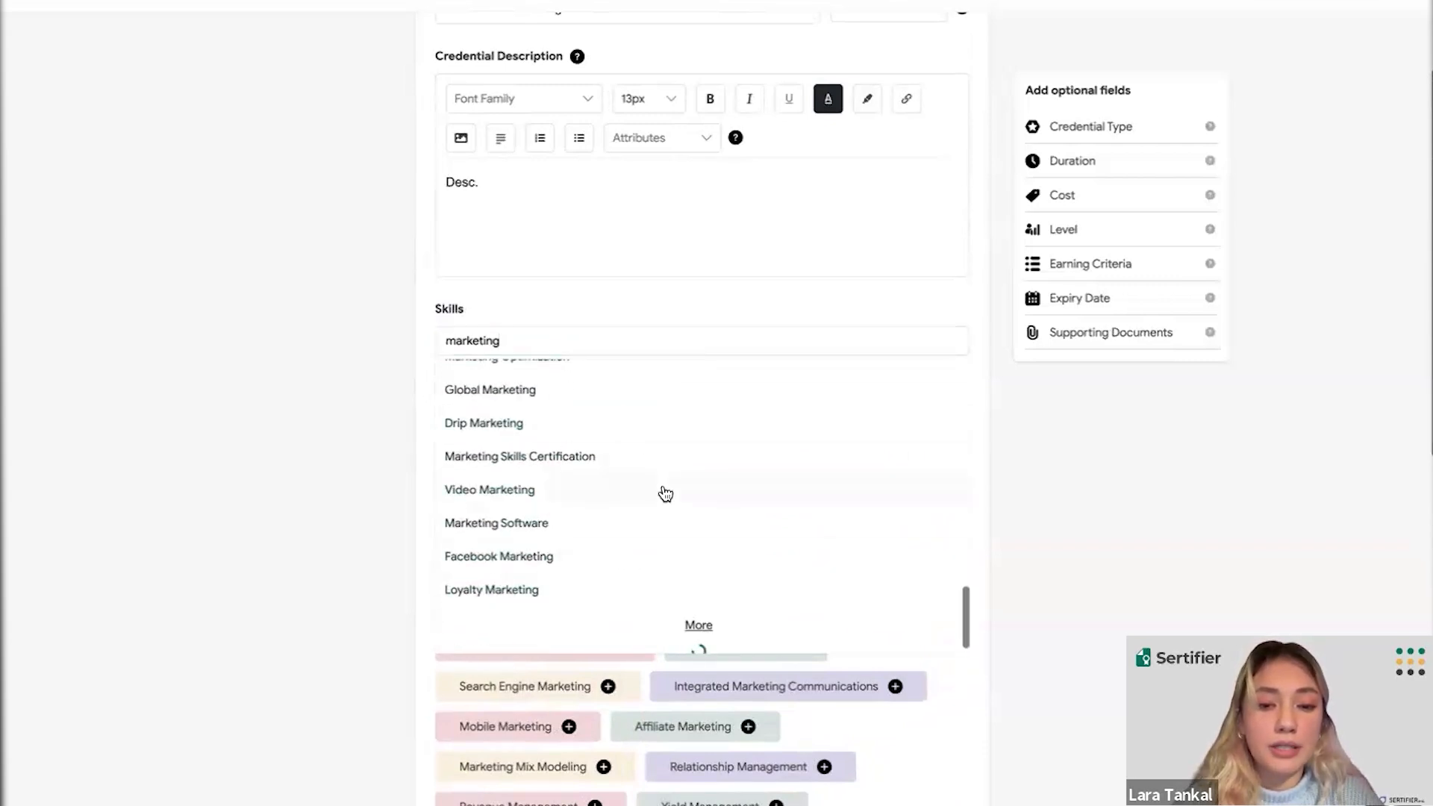
pyautogui.scroll(-7, 672, 455)
pyautogui.click(699, 627)
pyautogui.scroll(-5, 675, 528)
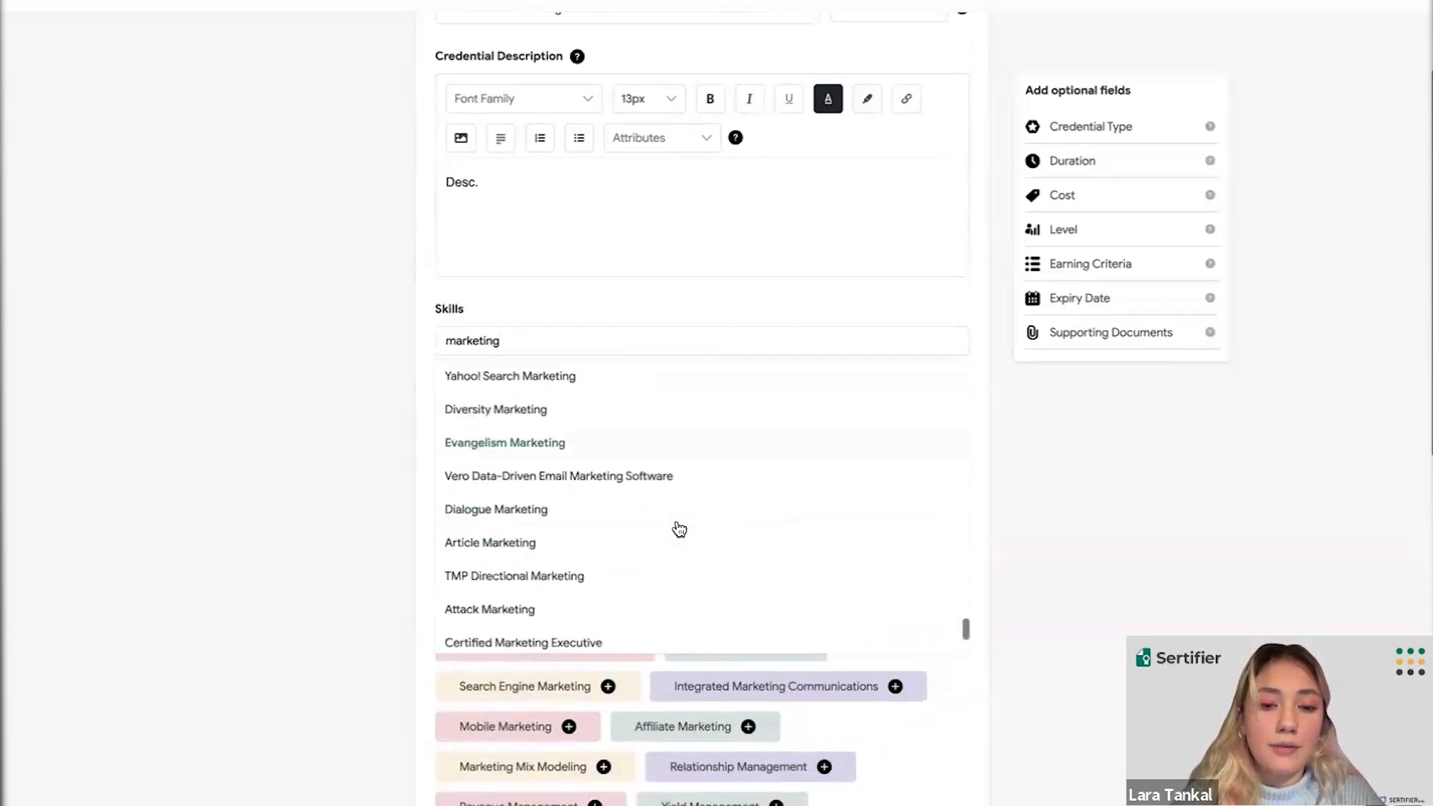
pyautogui.scroll(-10, 679, 523)
pyautogui.scroll(8, 698, 441)
pyautogui.click(702, 469)
pyautogui.scroll(-4, 672, 333)
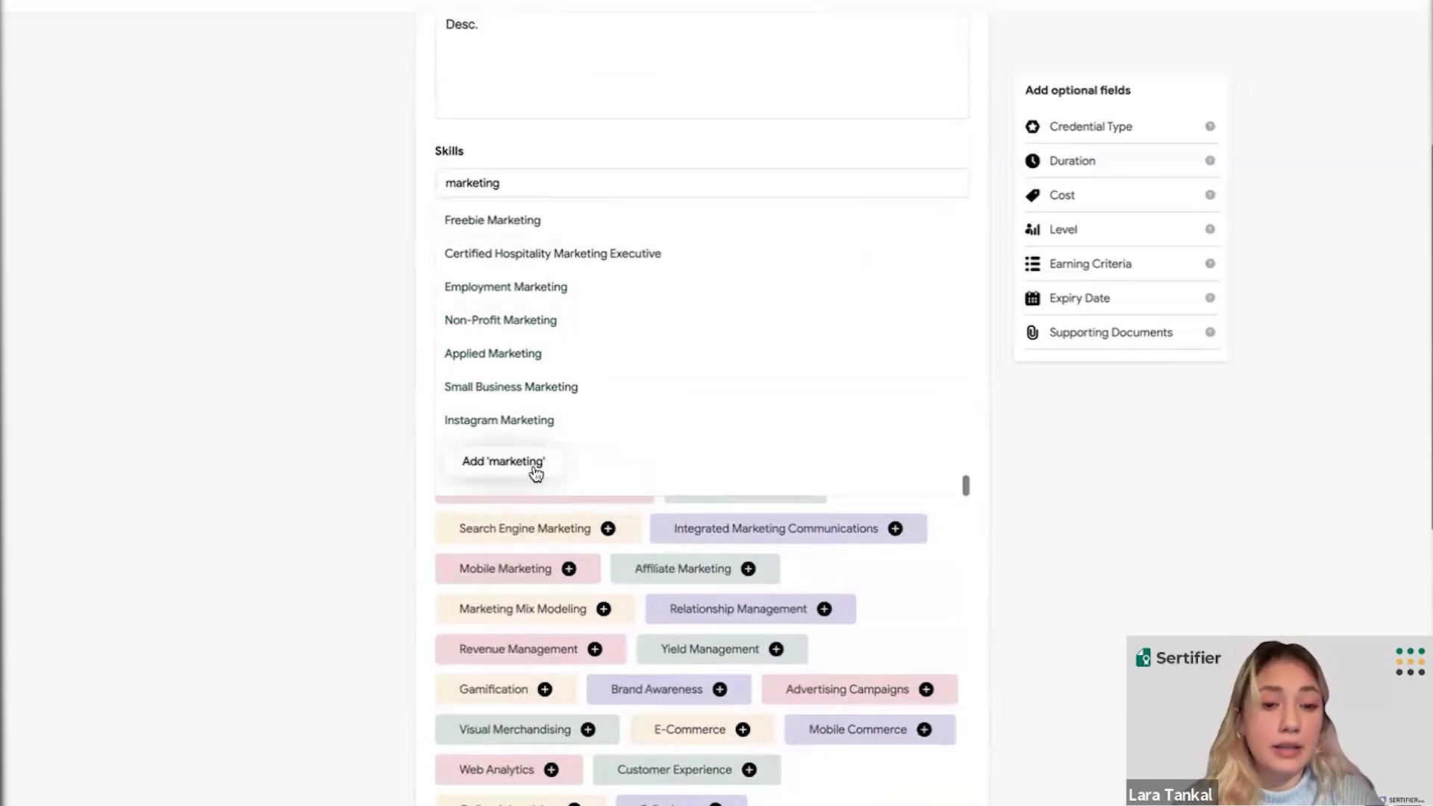
pyautogui.click(534, 470)
pyautogui.scroll(-9, 531, 465)
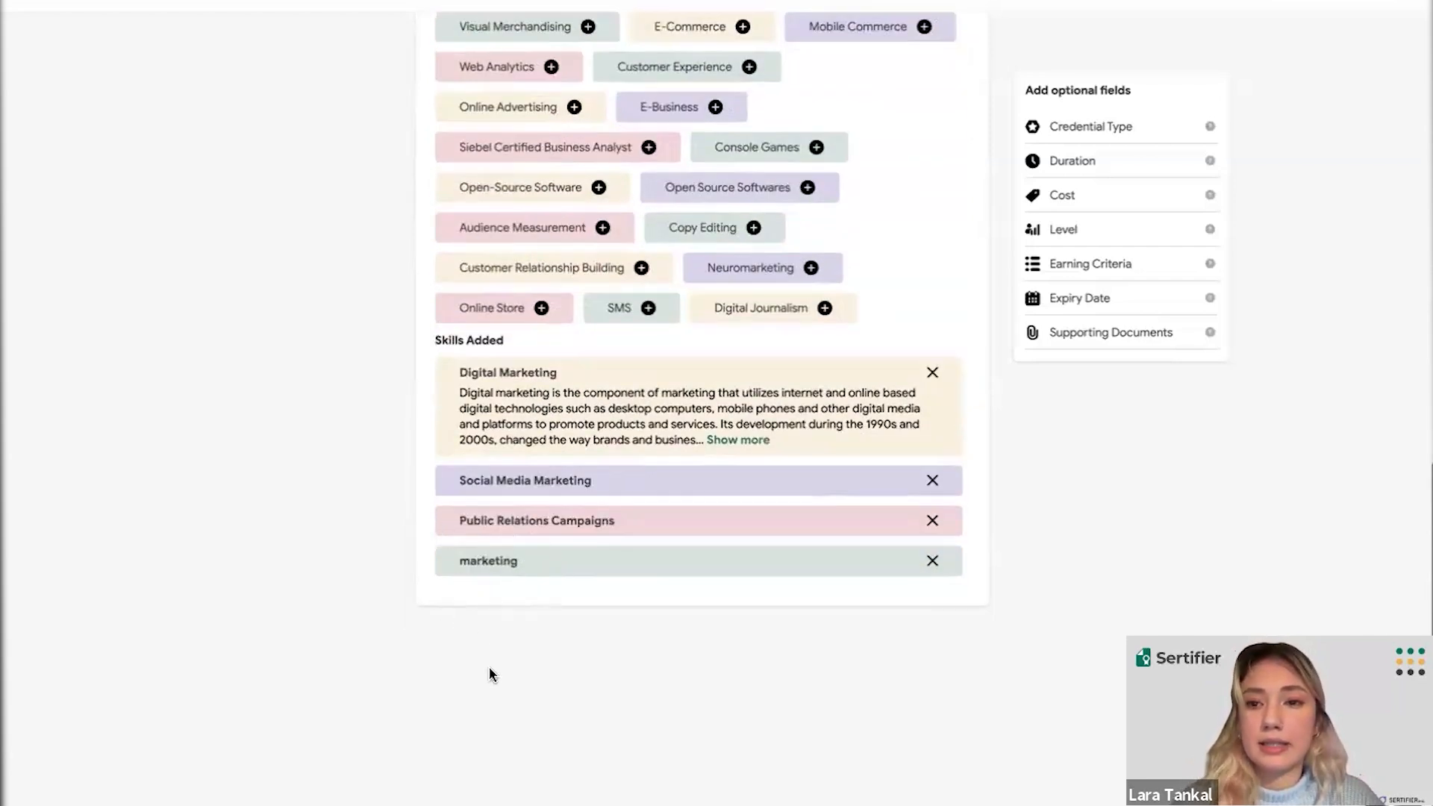
pyautogui.scroll(10, 669, 529)
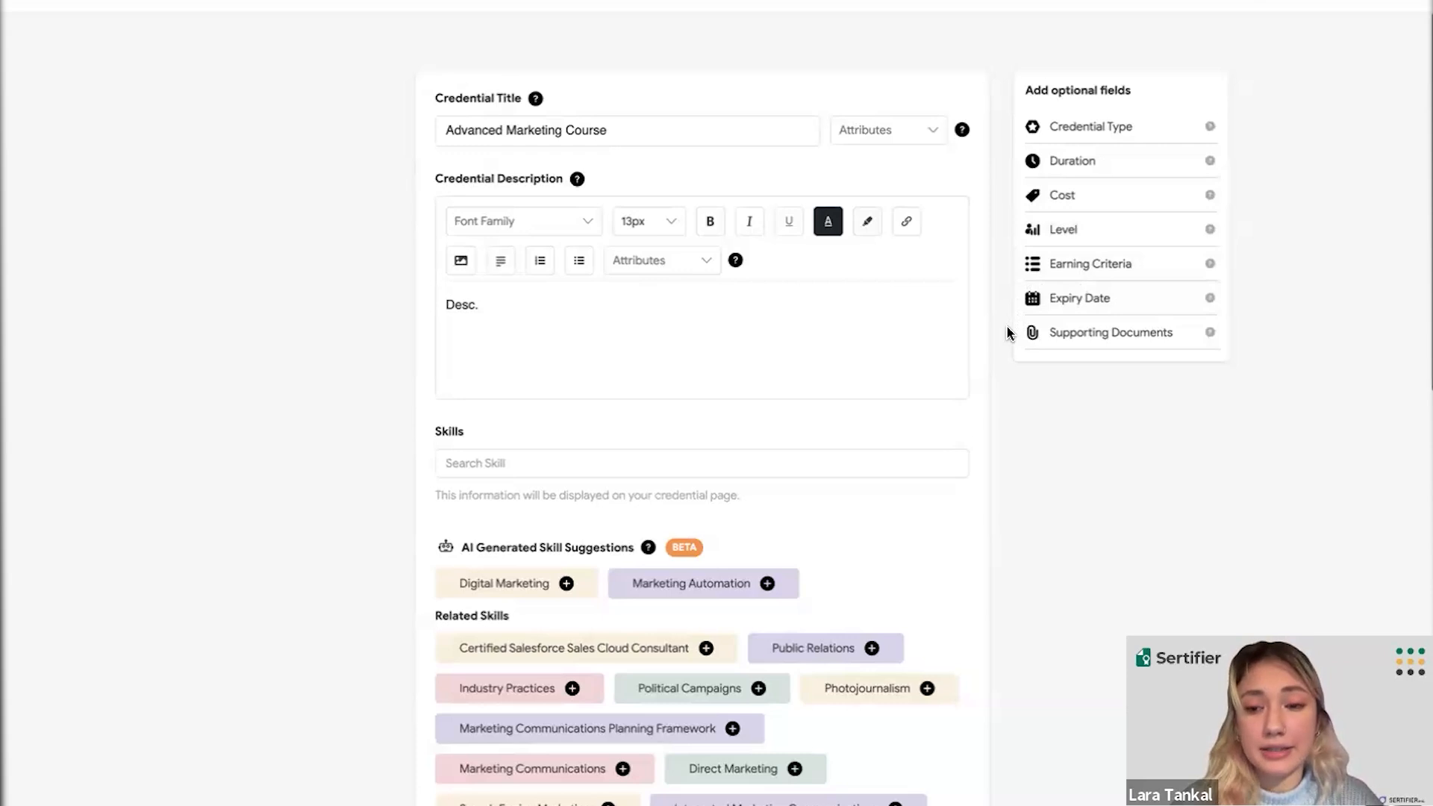
pyautogui.scroll(-1, 1017, 382)
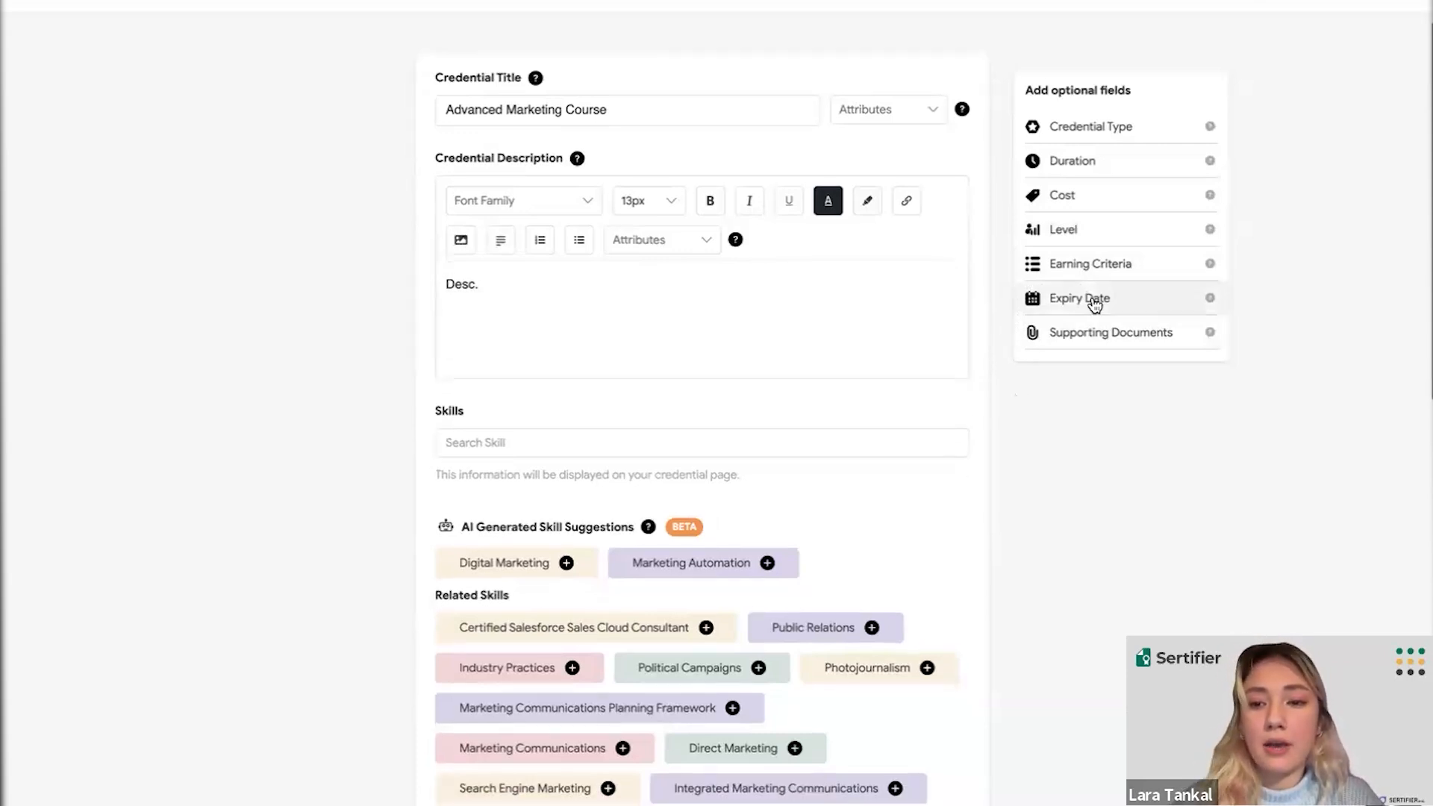
# - Add an Expiry Date field and set its end date to 25 November 2026
pyautogui.click(1094, 302)
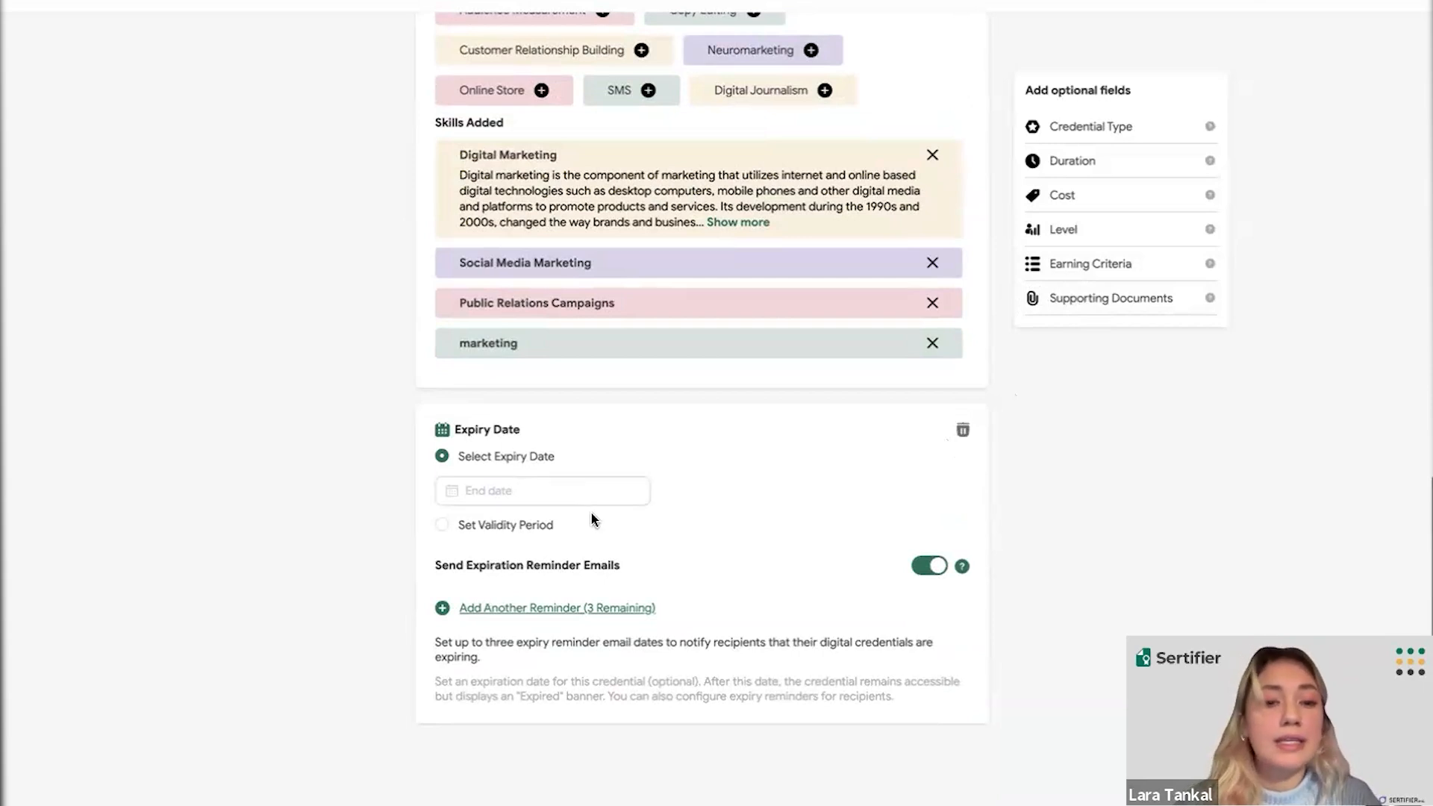
pyautogui.click(579, 494)
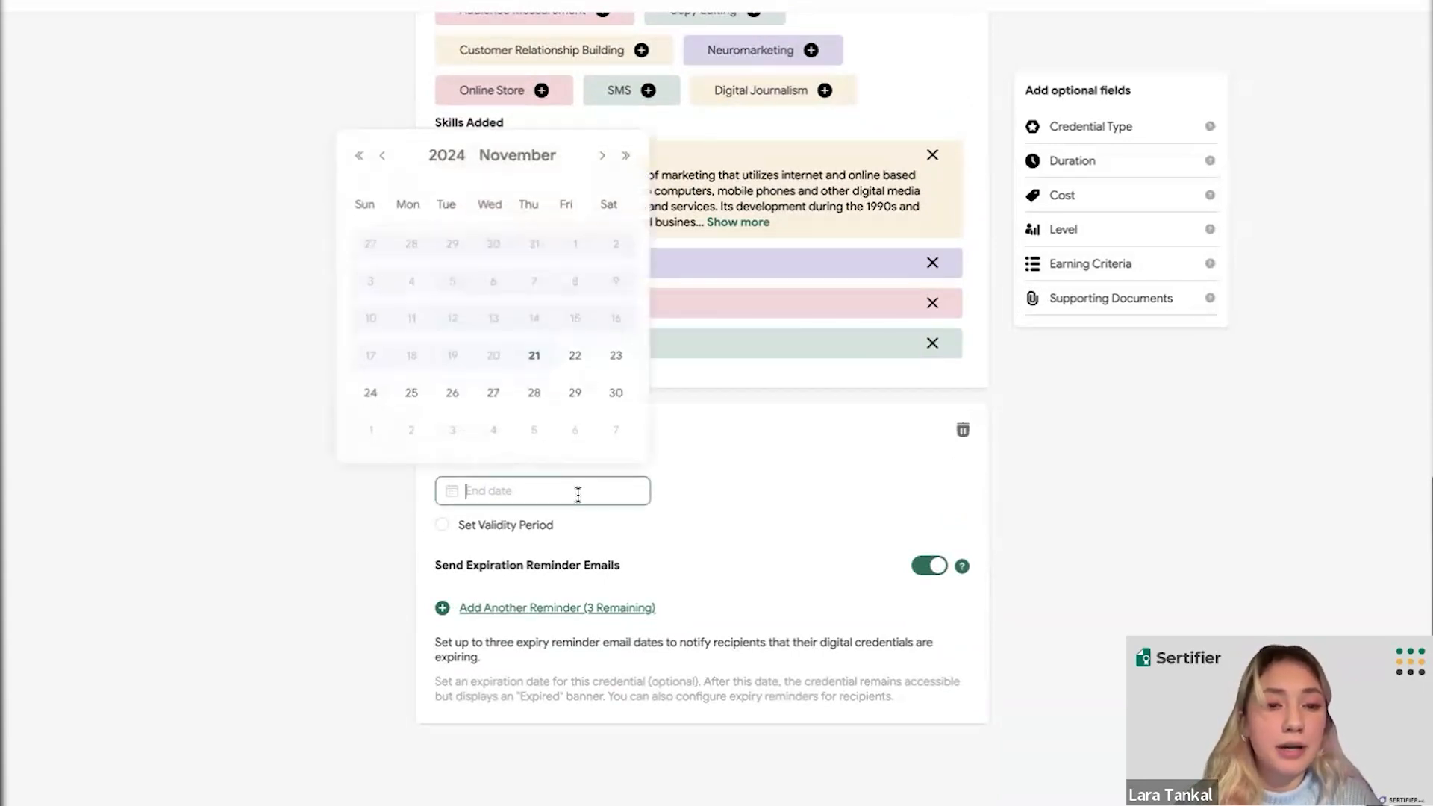
pyautogui.click(456, 162)
pyautogui.click(527, 290)
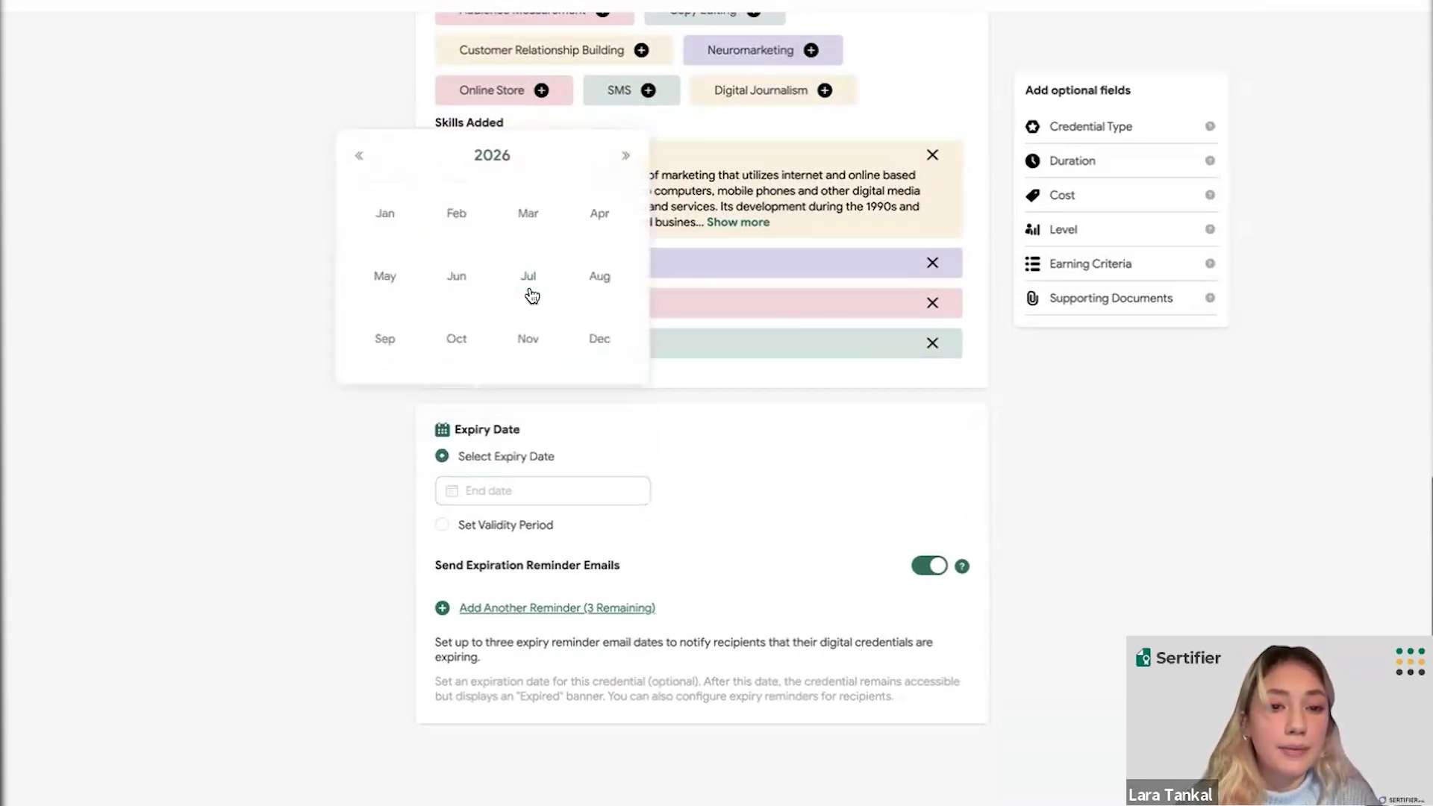
pyautogui.click(528, 343)
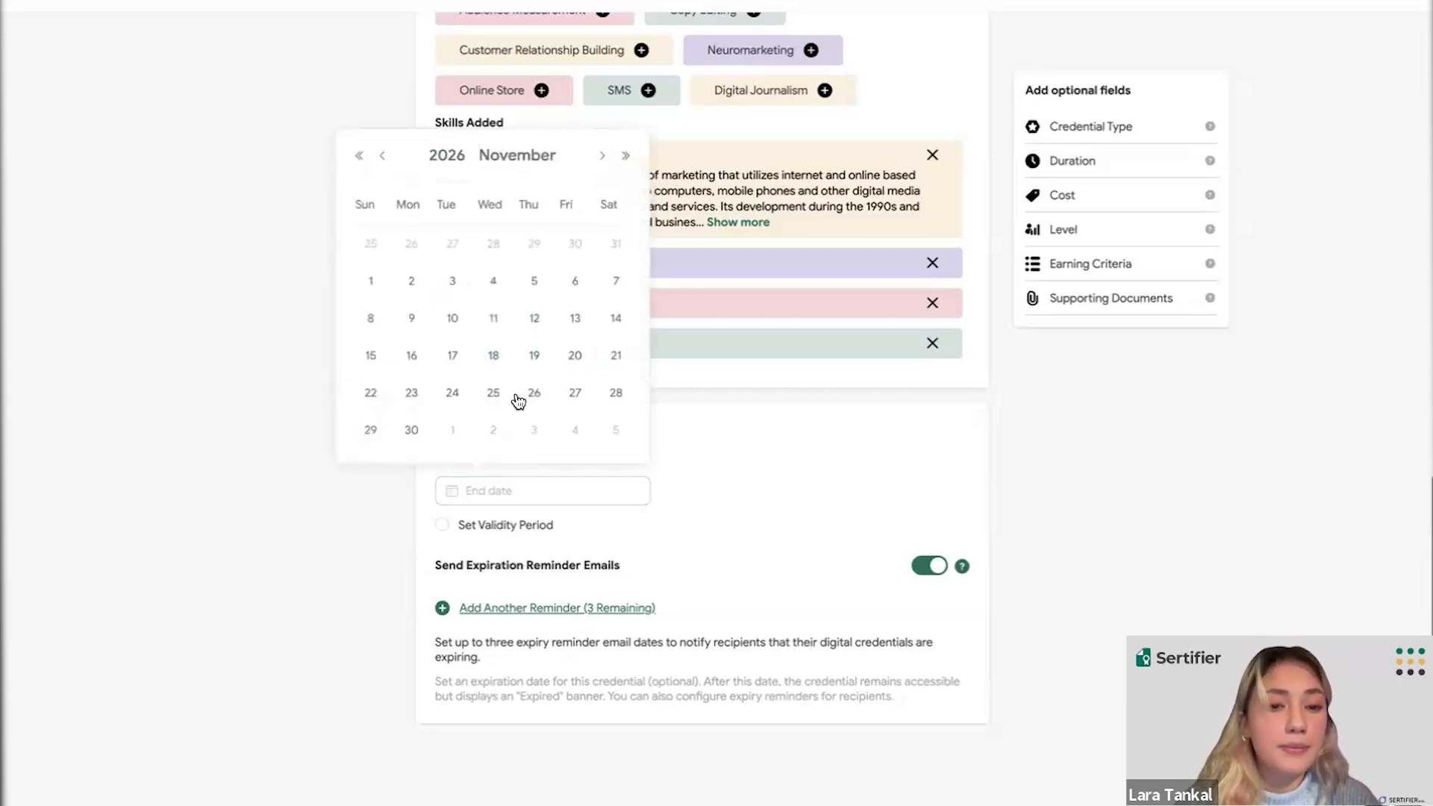
pyautogui.click(494, 391)
pyautogui.scroll(-1, 742, 515)
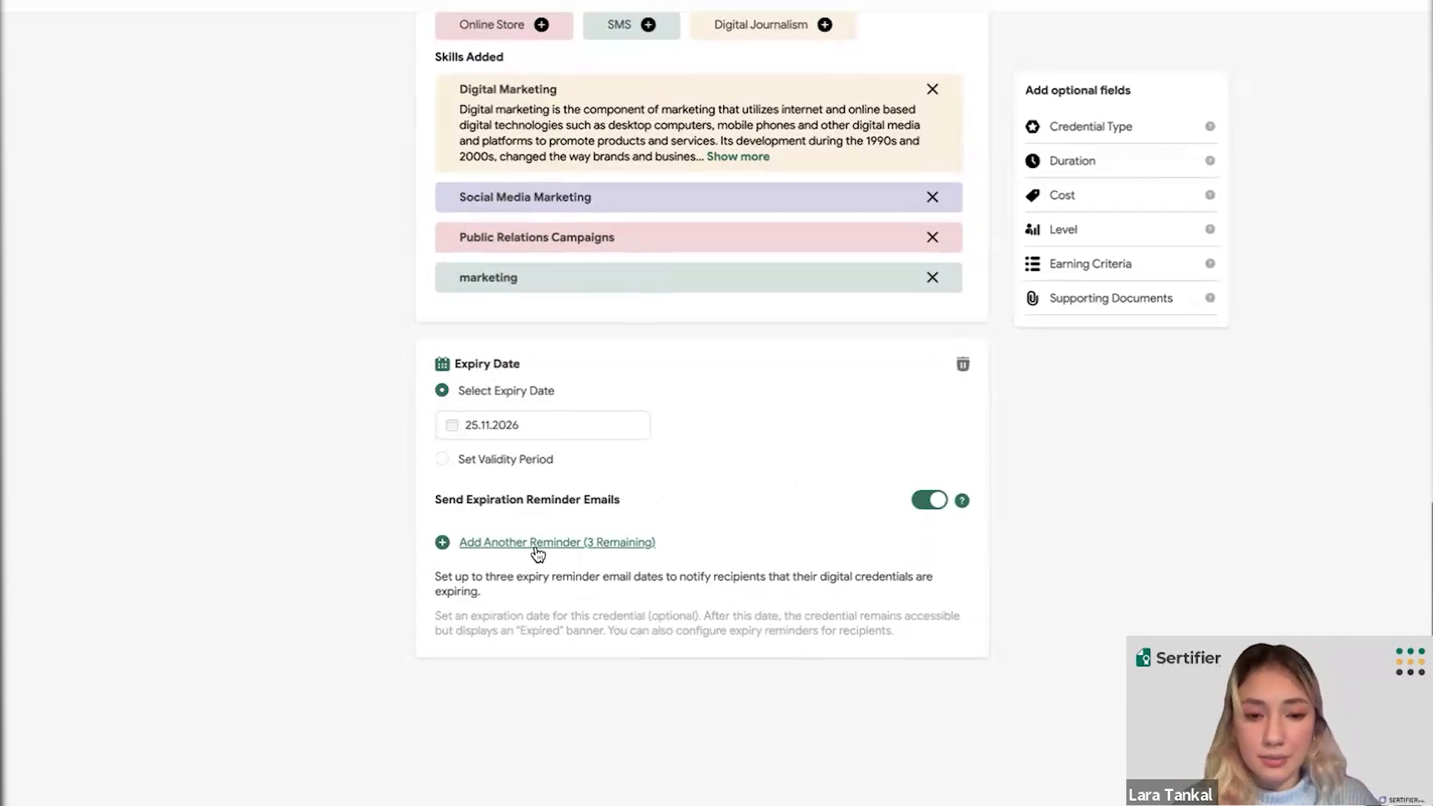
# - Add three expiration reminders to the credential
pyautogui.click(535, 543)
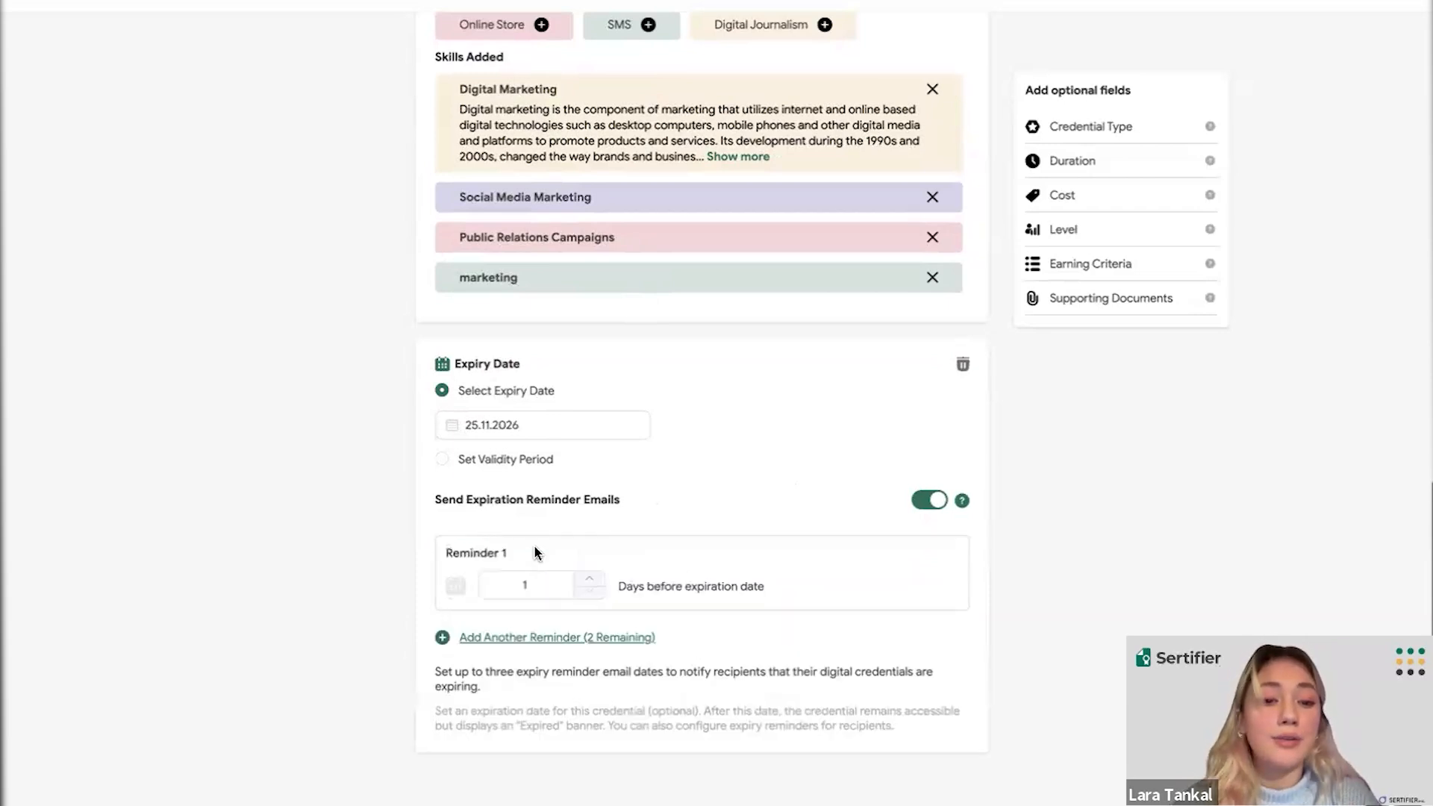
pyautogui.scroll(-2, 535, 548)
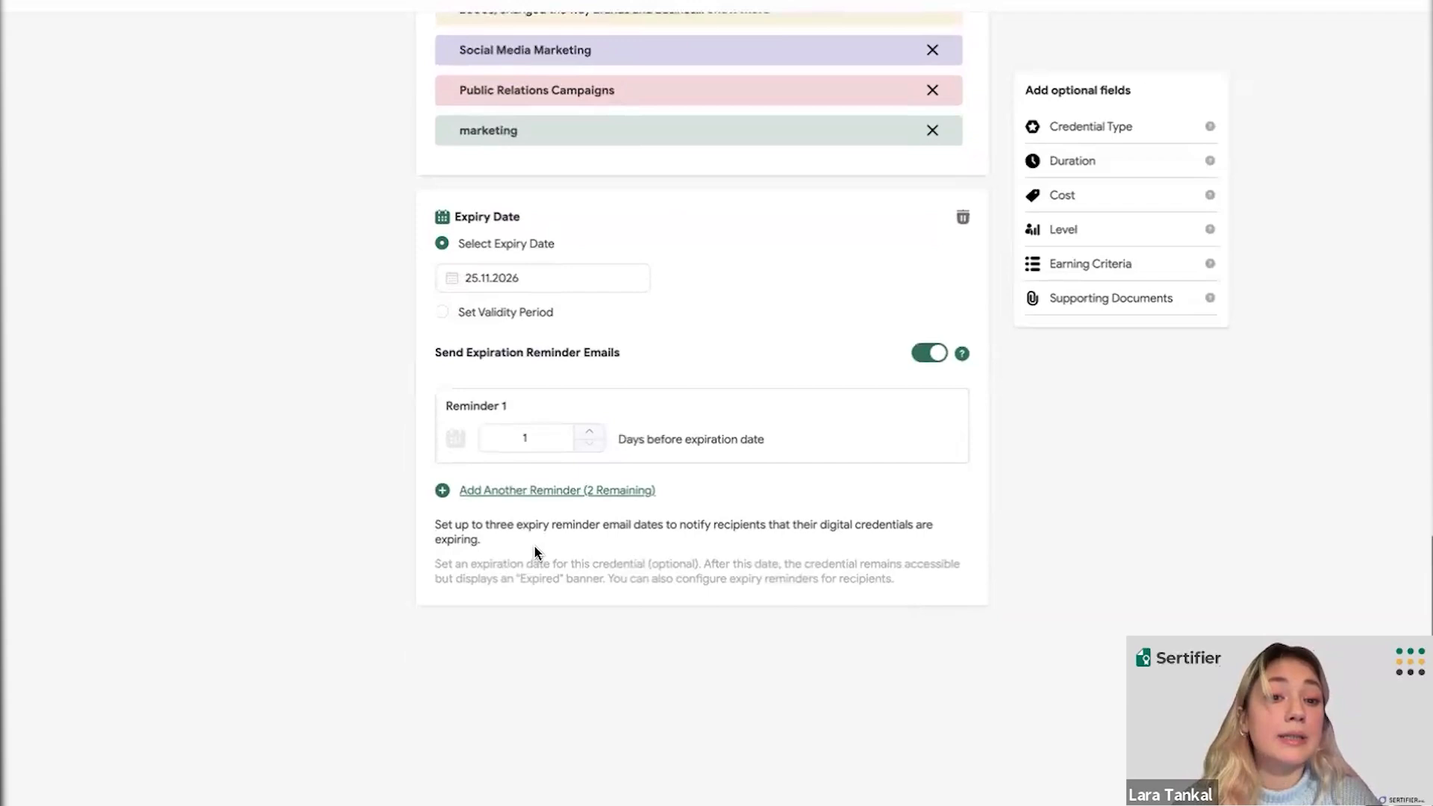
pyautogui.click(557, 491)
pyautogui.click(522, 585)
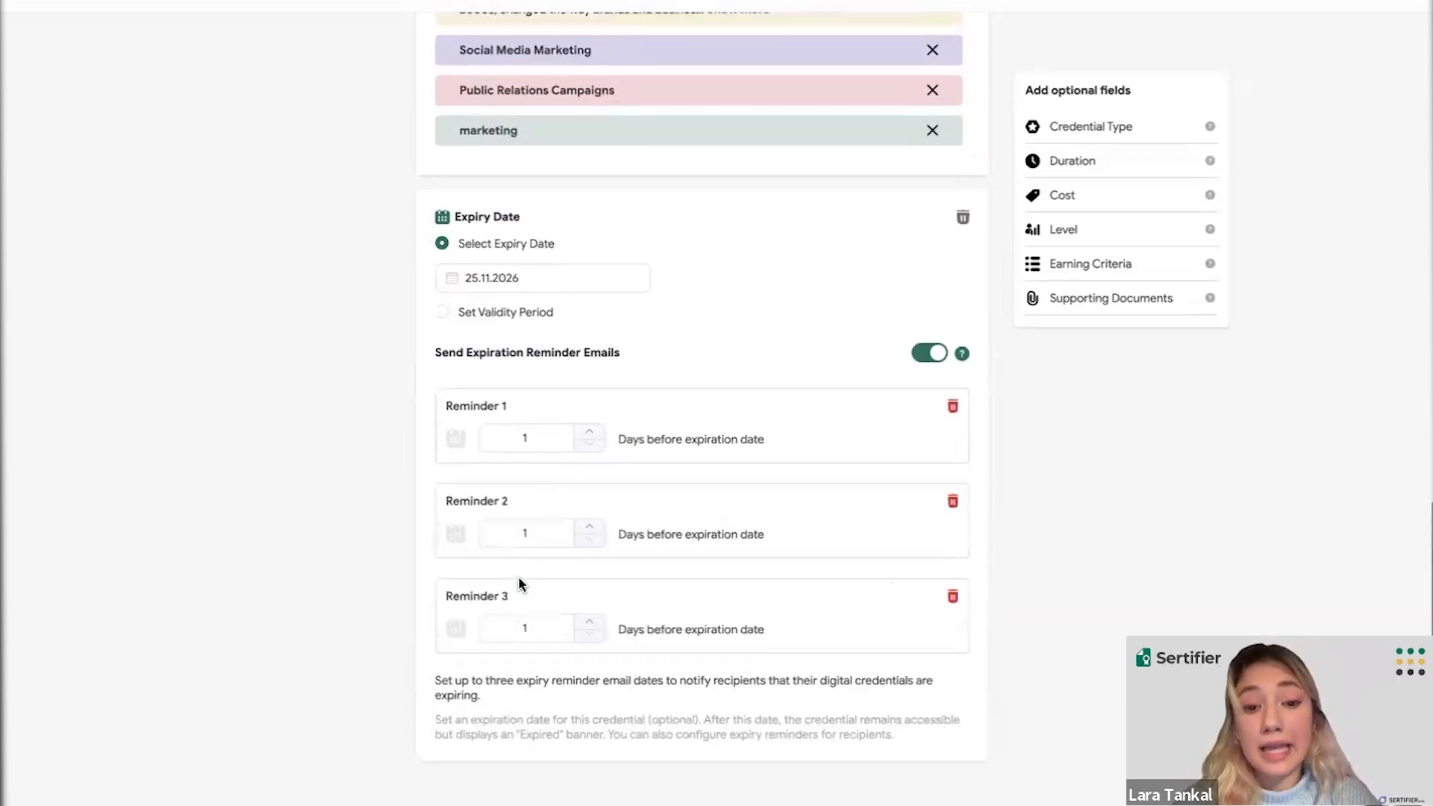
# - Set the reminders to 10, 5 and 2 days before expiration
pyautogui.click(598, 432)
pyautogui.click(597, 431)
pyautogui.doubleClick(598, 431)
pyautogui.click(598, 432)
pyautogui.click(598, 431)
pyautogui.click(598, 431)
pyautogui.click(597, 431)
pyautogui.click(598, 431)
pyautogui.click(590, 527)
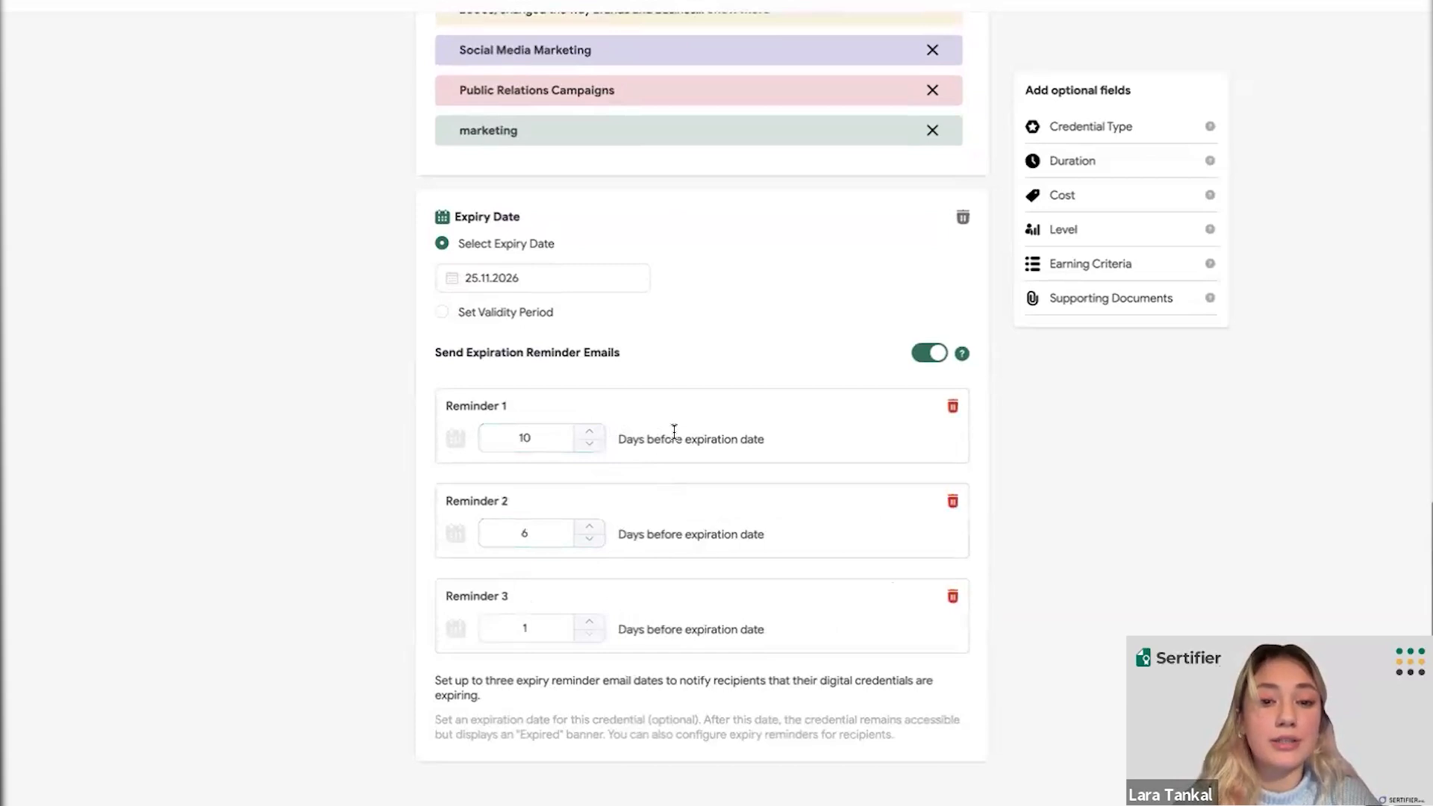
pyautogui.click(590, 539)
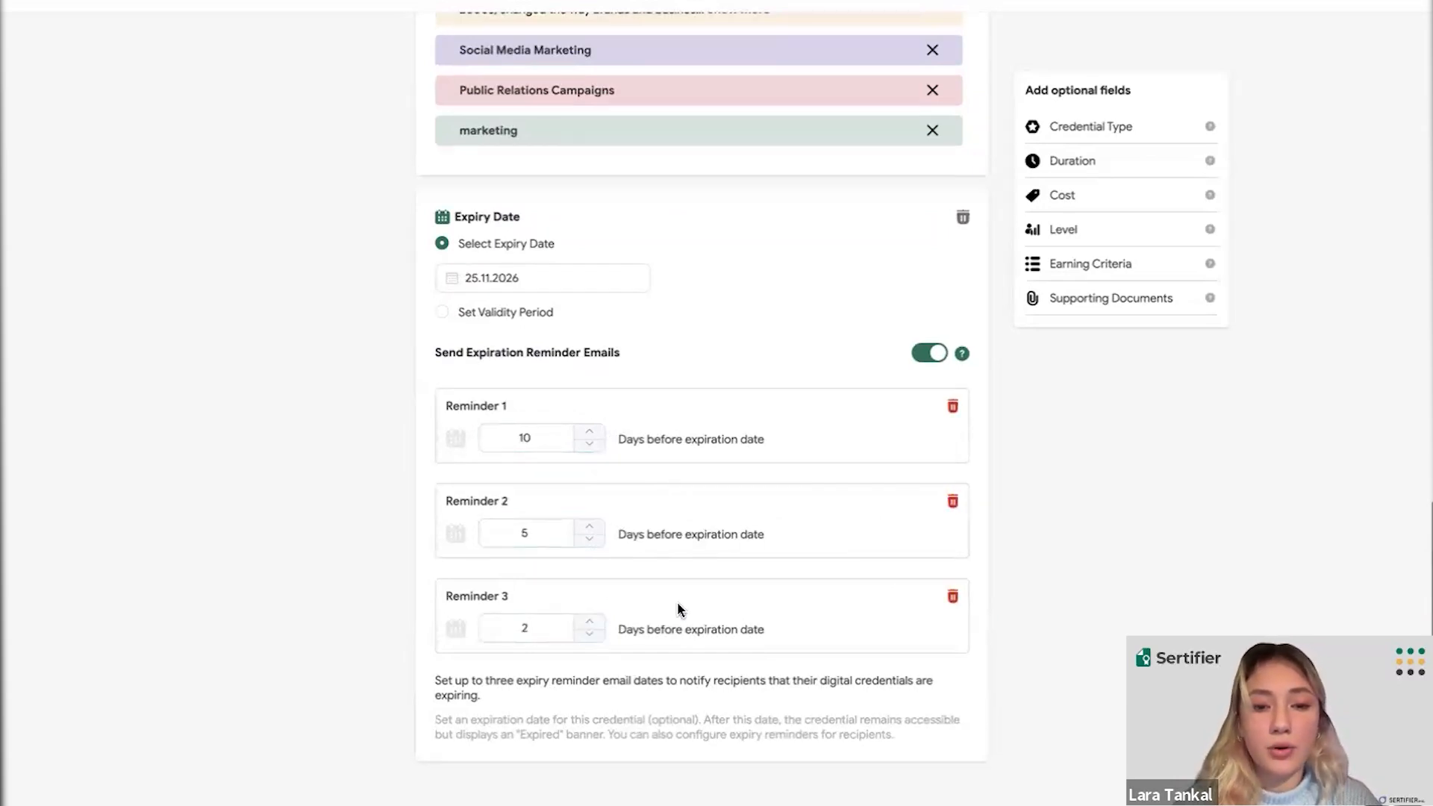
pyautogui.scroll(-1, 679, 604)
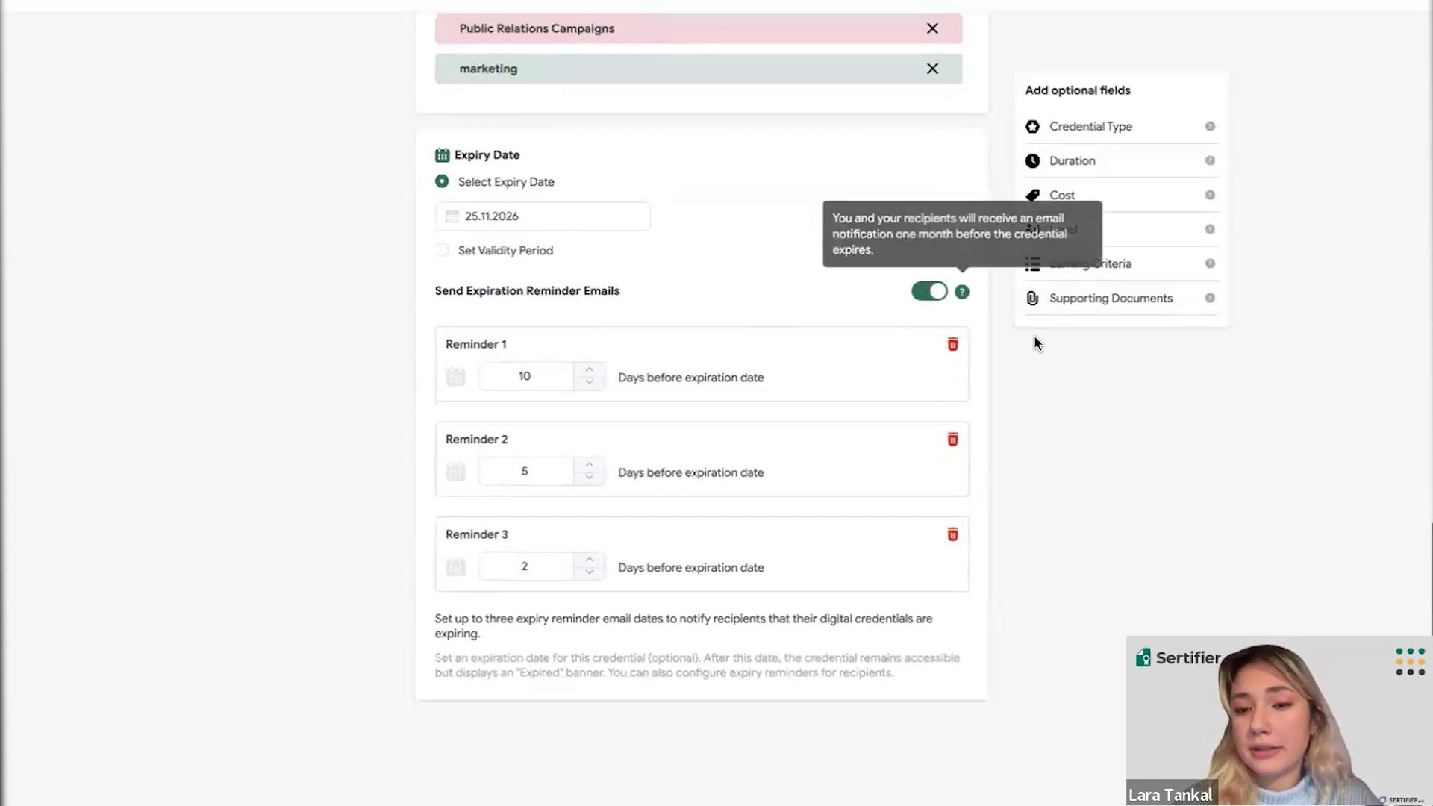
pyautogui.click(1057, 301)
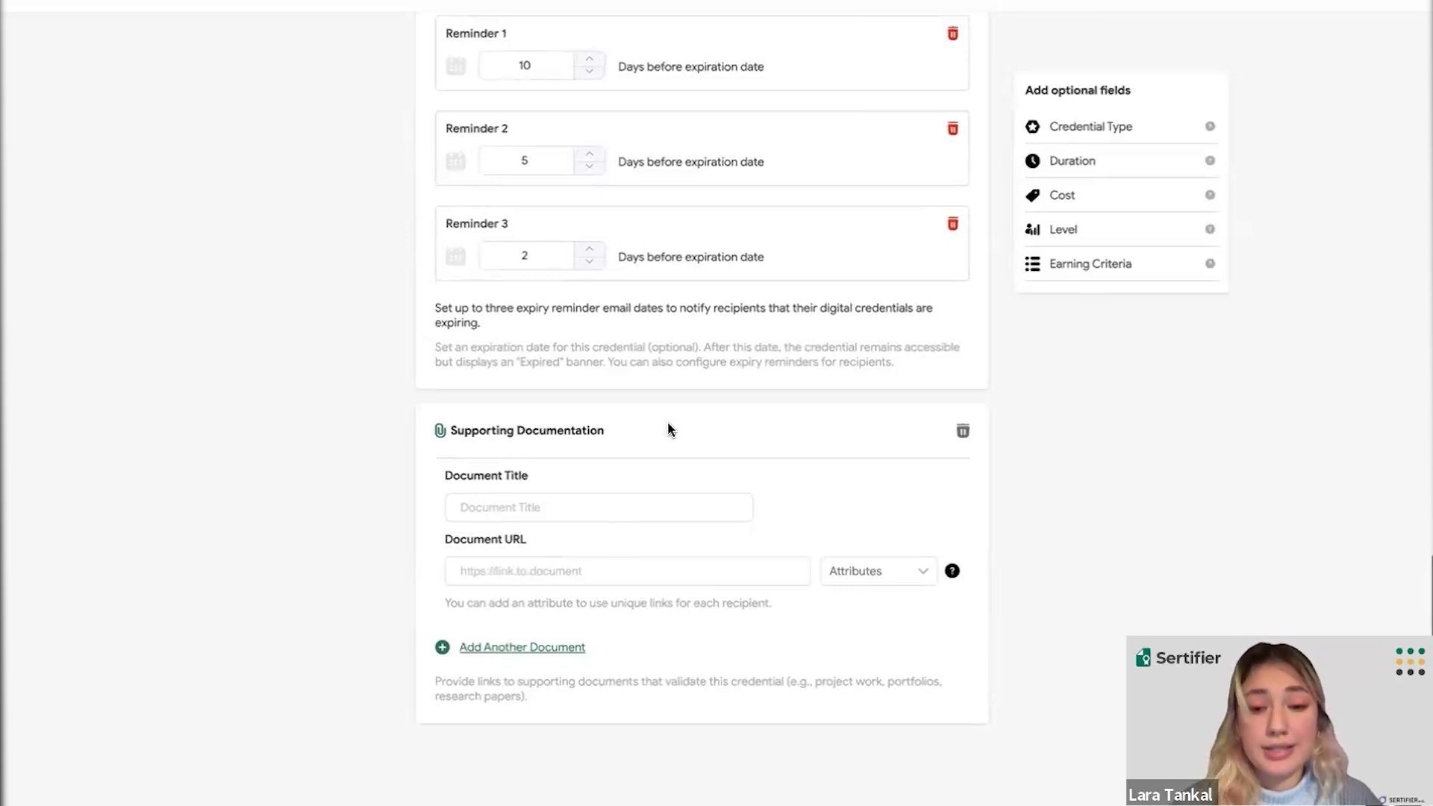
pyautogui.click(961, 431)
pyautogui.scroll(3, 871, 450)
pyautogui.scroll(15, 872, 452)
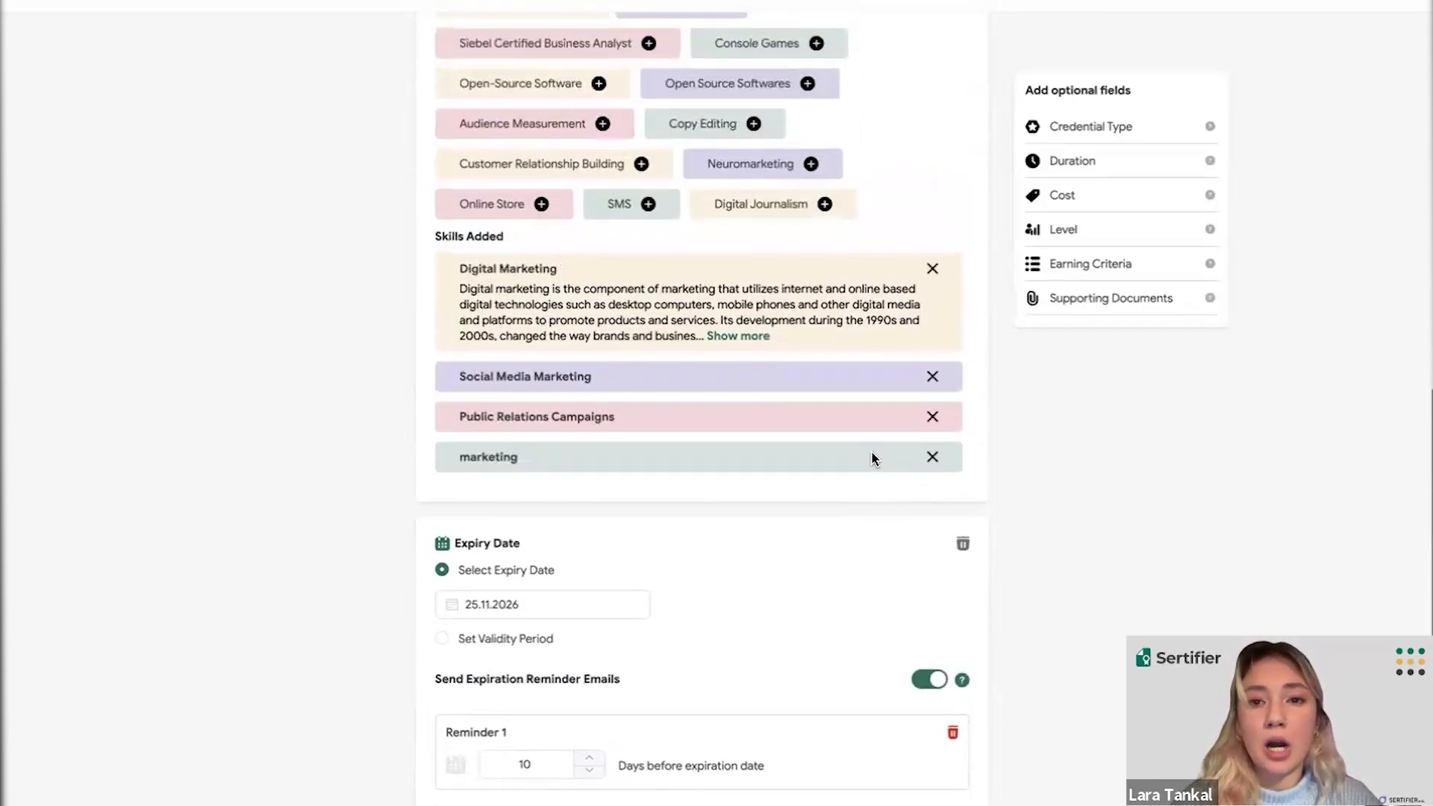
pyautogui.scroll(3, 872, 452)
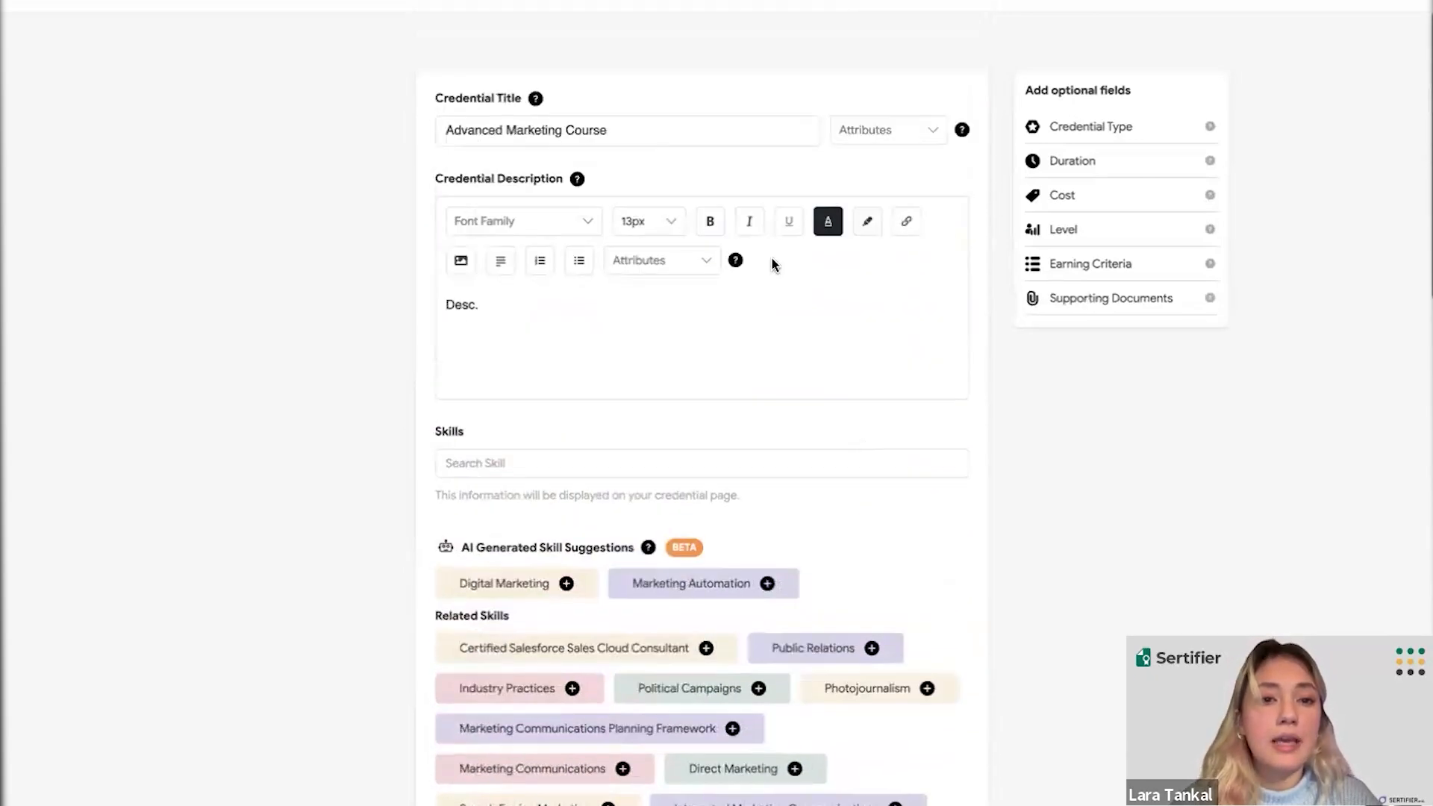
pyautogui.click(668, 122)
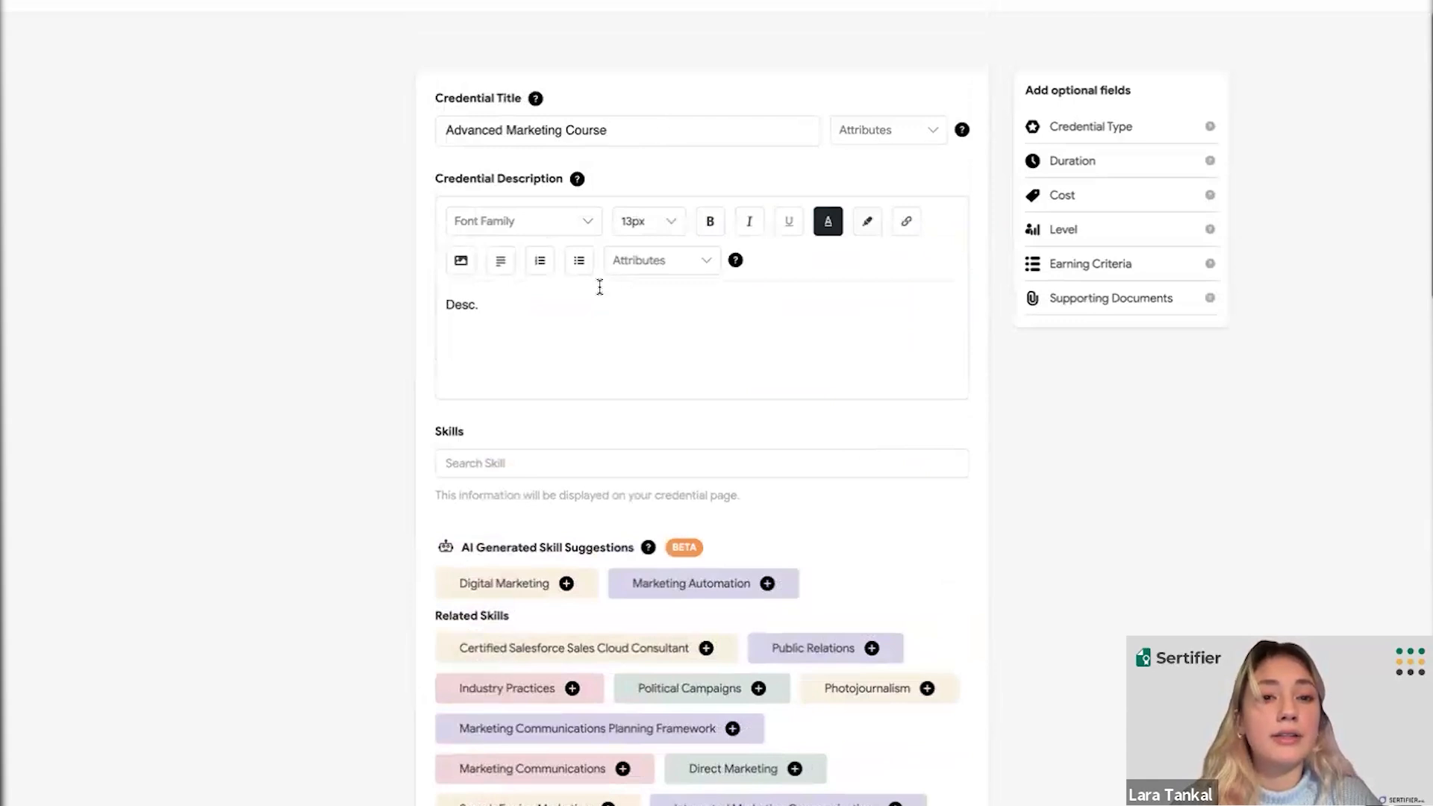
pyautogui.scroll(-6, 599, 287)
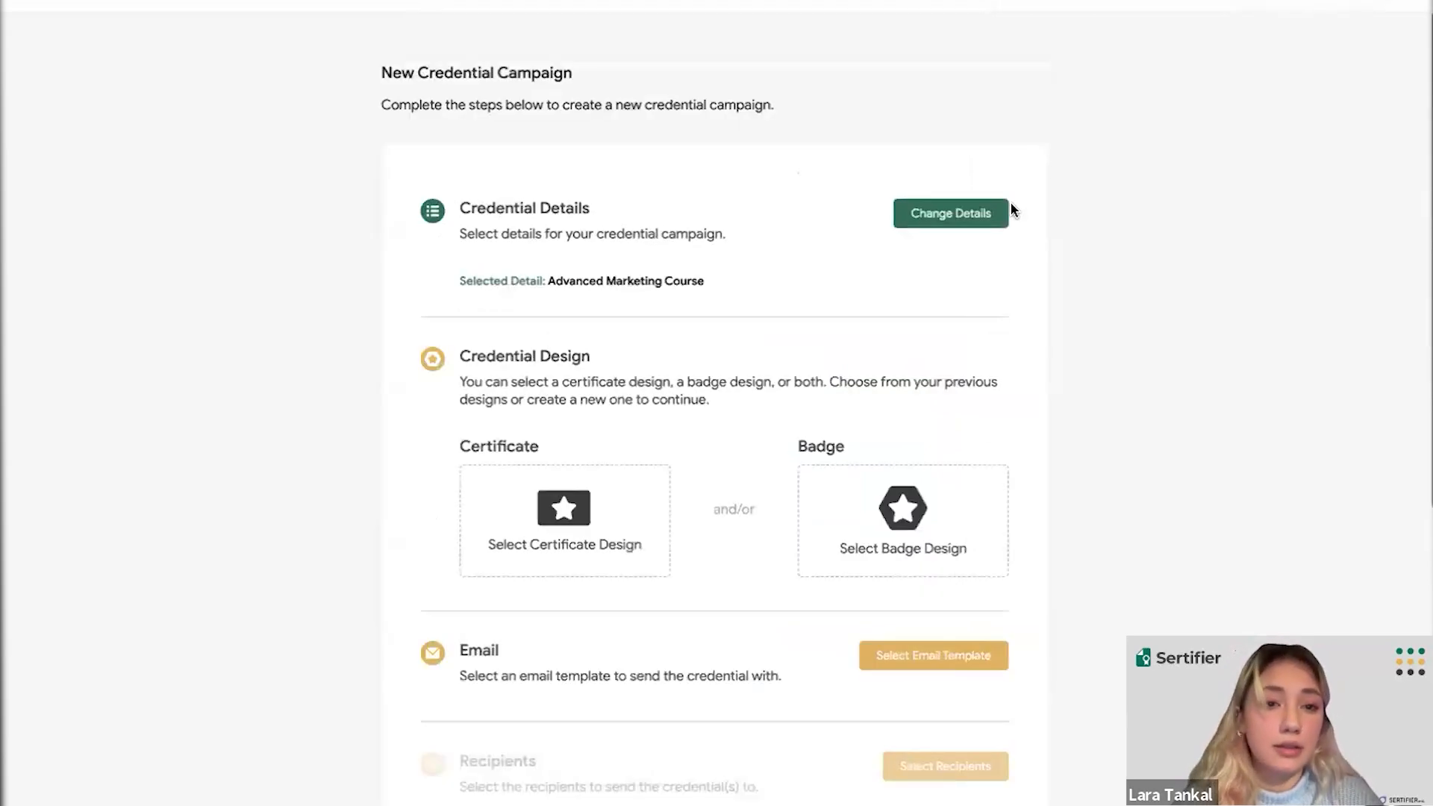
# - Scroll through the New Credential Campaign steps showing Advanced Marketing Course selected
pyautogui.scroll(-2, 836, 306)
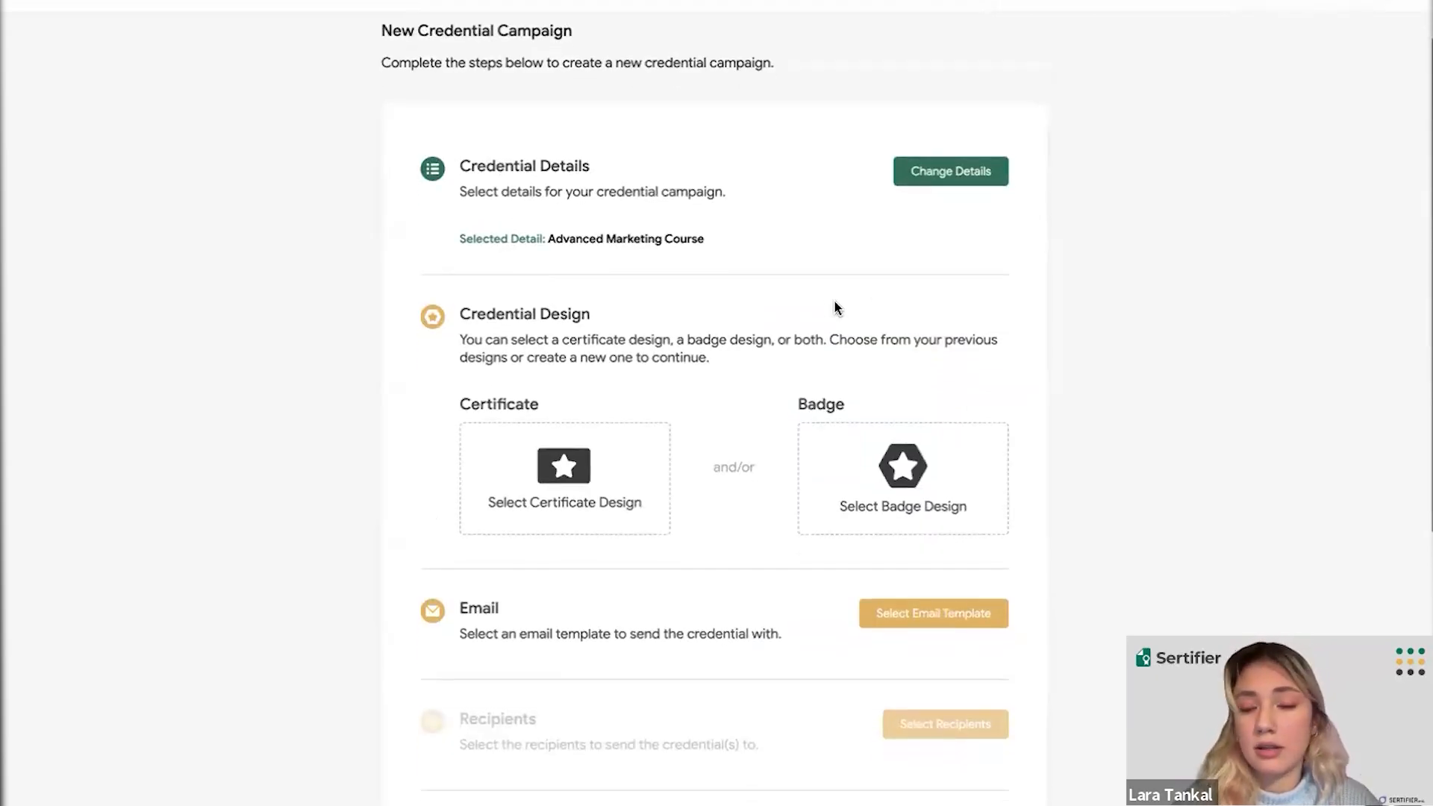
pyautogui.scroll(-1, 835, 306)
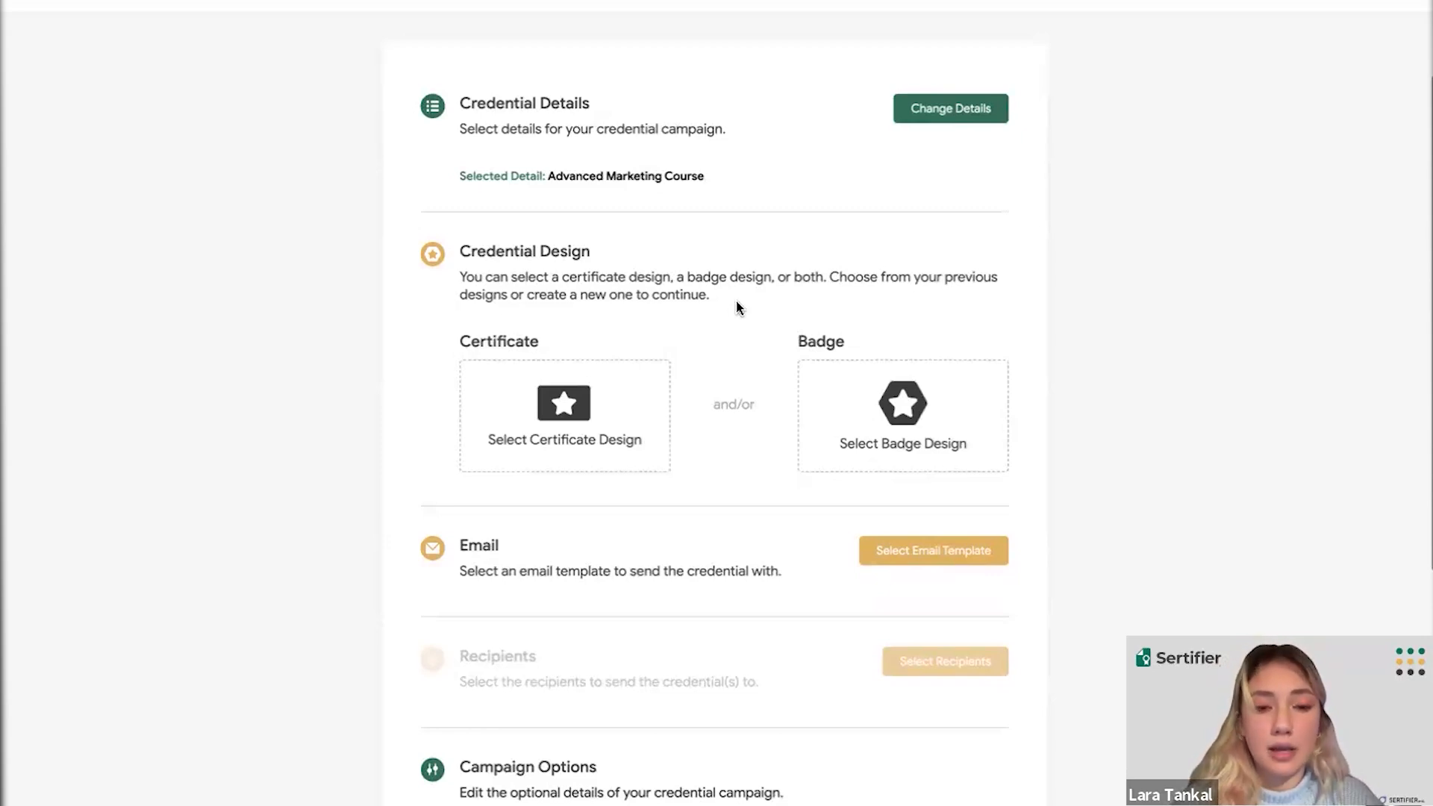
# - Browse the certificate designs and start a new blank design from the template gallery
pyautogui.click(573, 406)
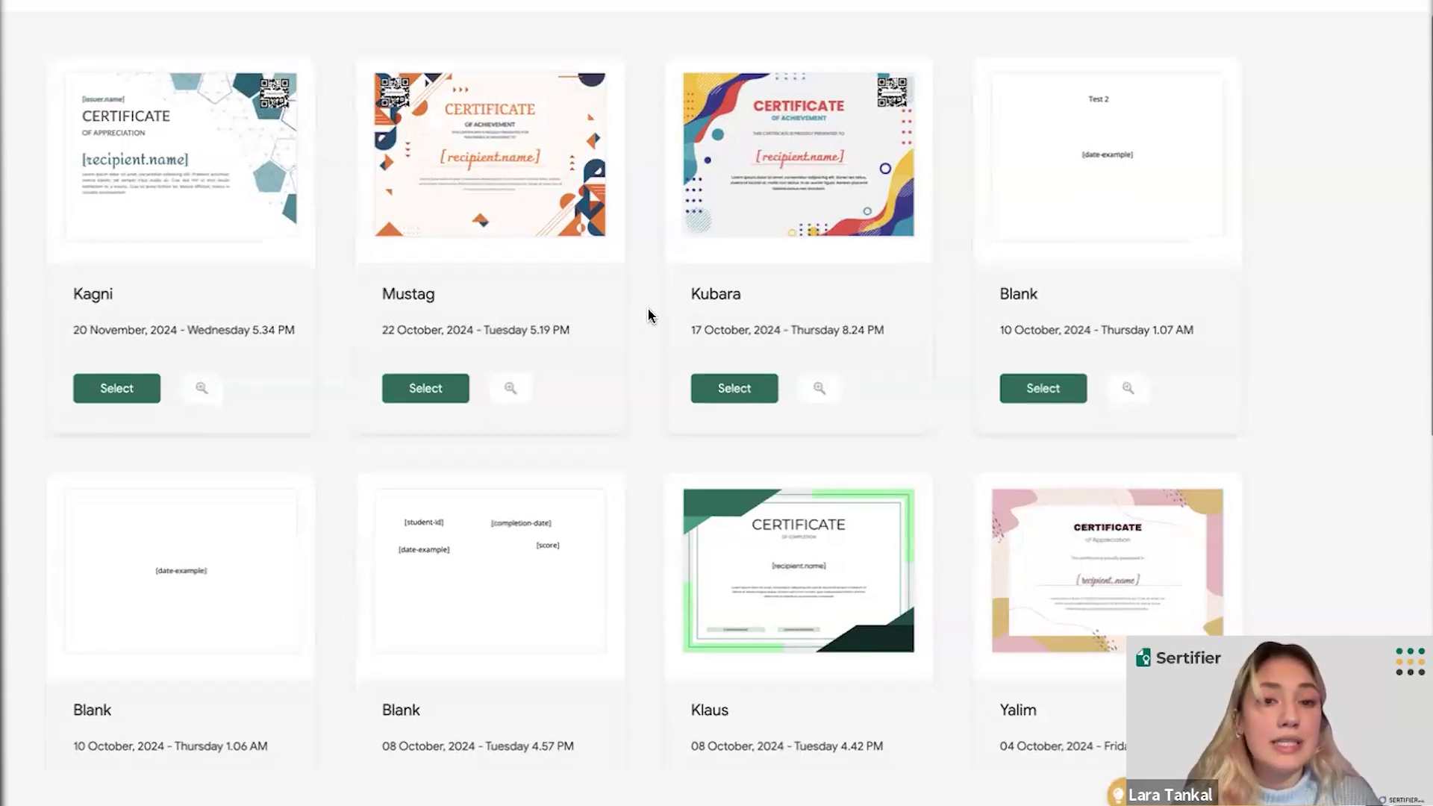
pyautogui.scroll(-1, 648, 315)
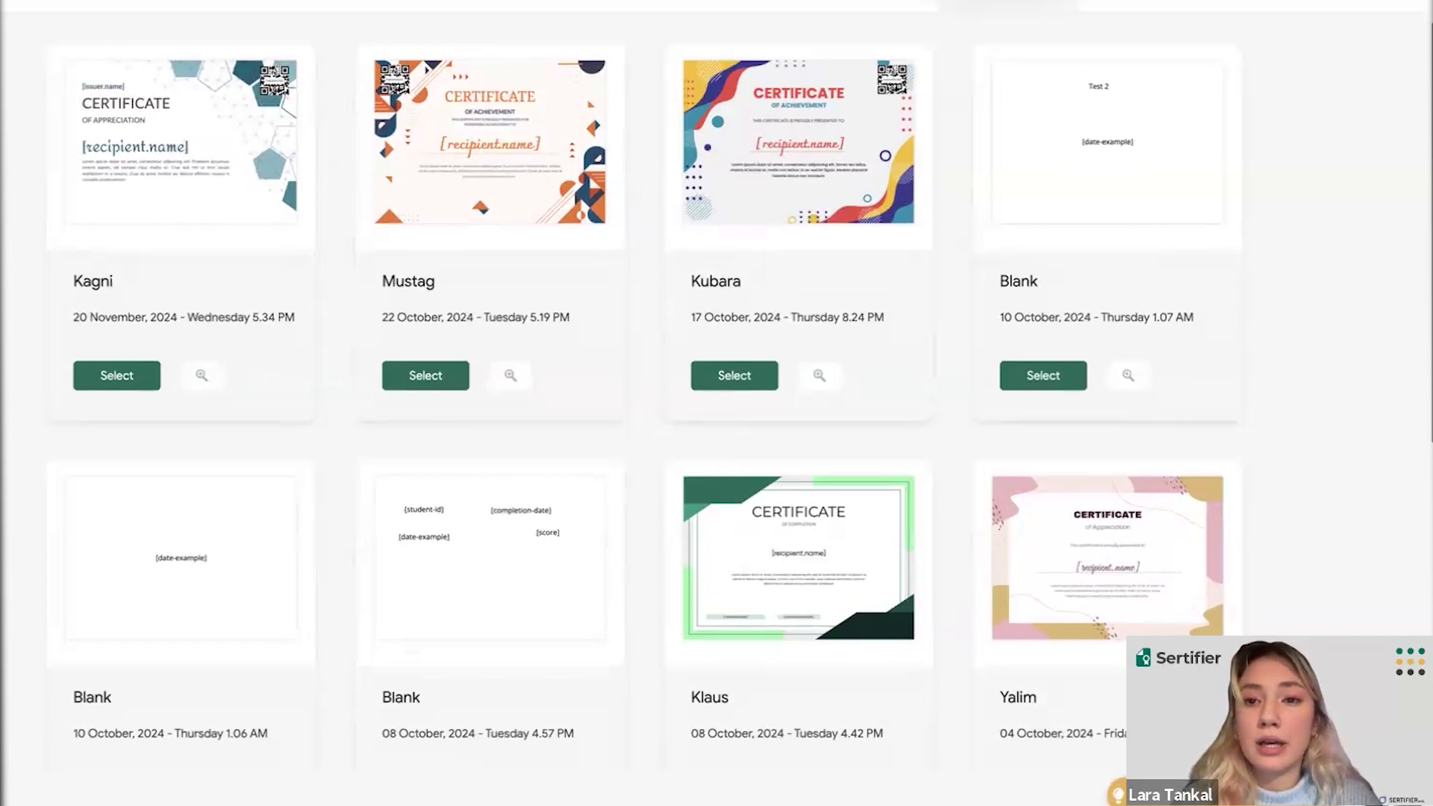
pyautogui.click(1009, 2)
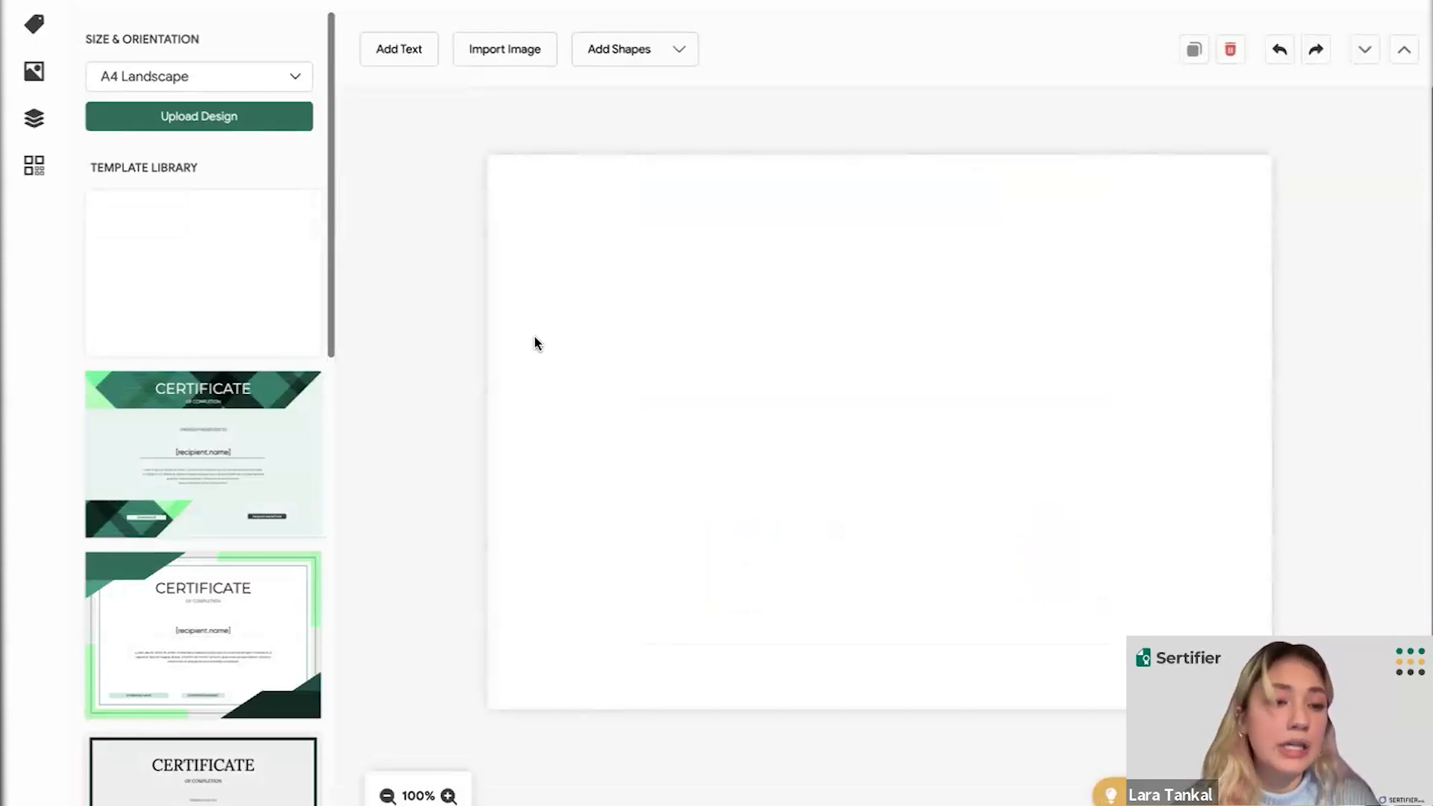
pyautogui.scroll(-5, 266, 457)
pyautogui.scroll(-12, 266, 458)
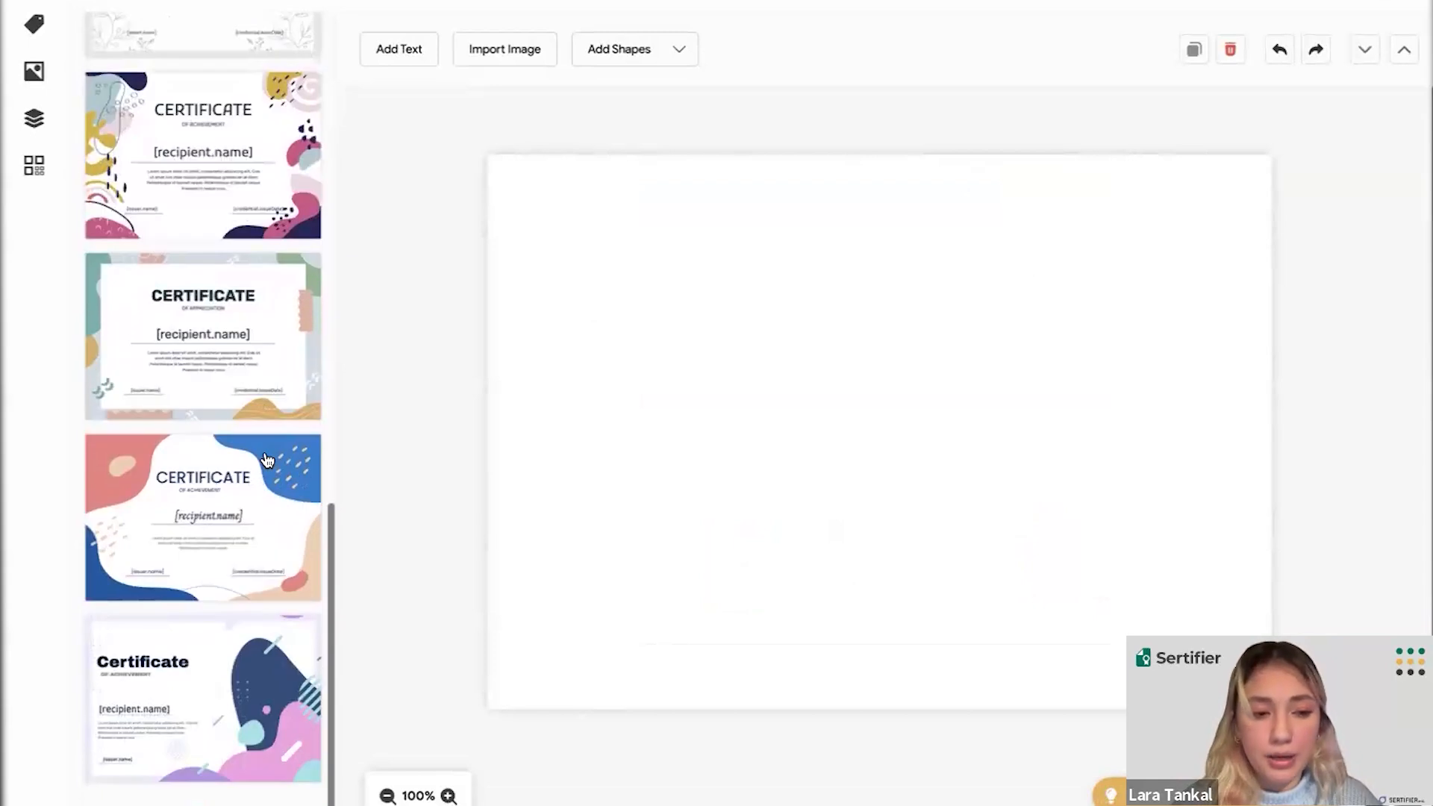
pyautogui.scroll(-6, 265, 458)
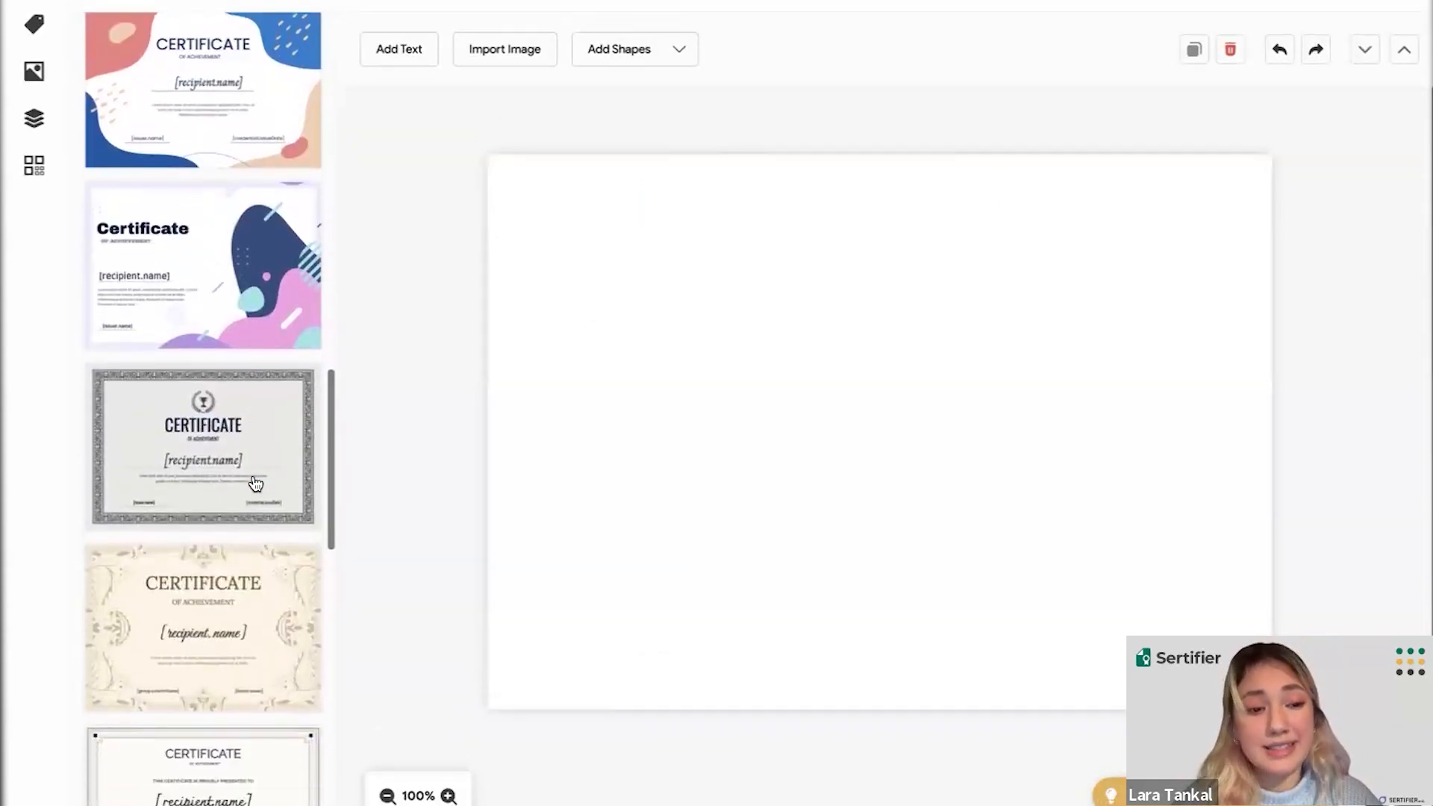
pyautogui.scroll(-9, 256, 484)
pyautogui.scroll(20, 255, 484)
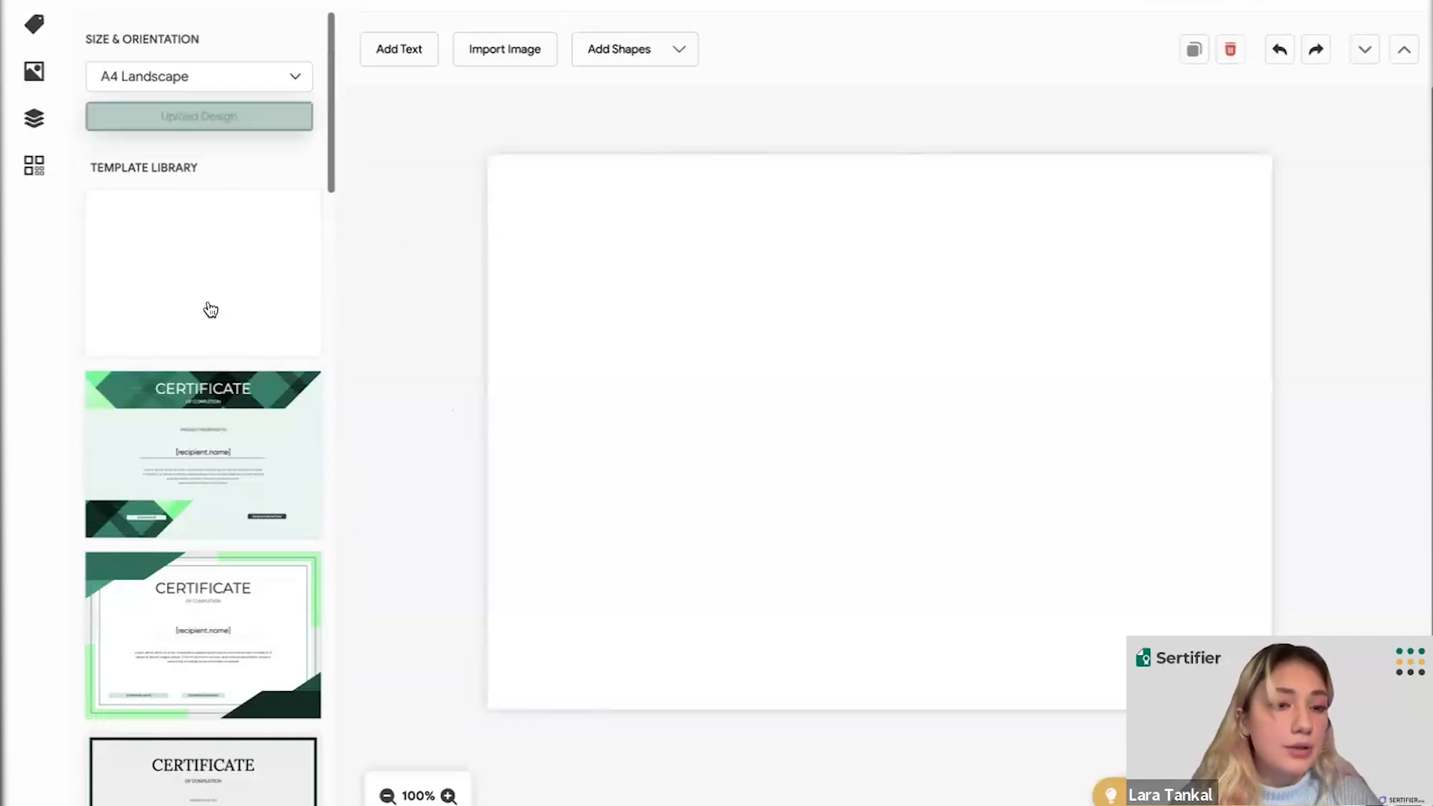
pyautogui.scroll(-10, 209, 310)
pyautogui.scroll(-12, 209, 311)
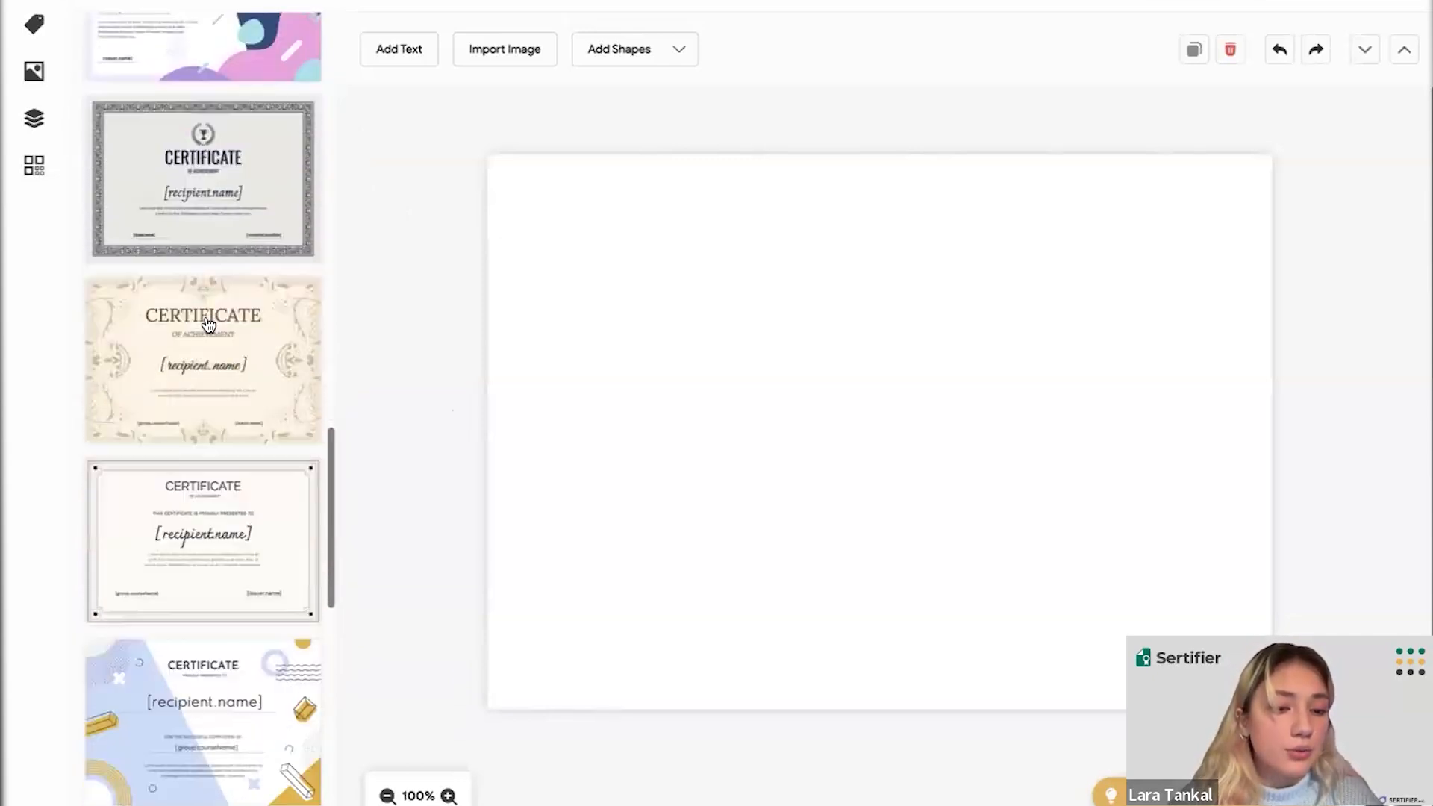
pyautogui.scroll(-7, 209, 325)
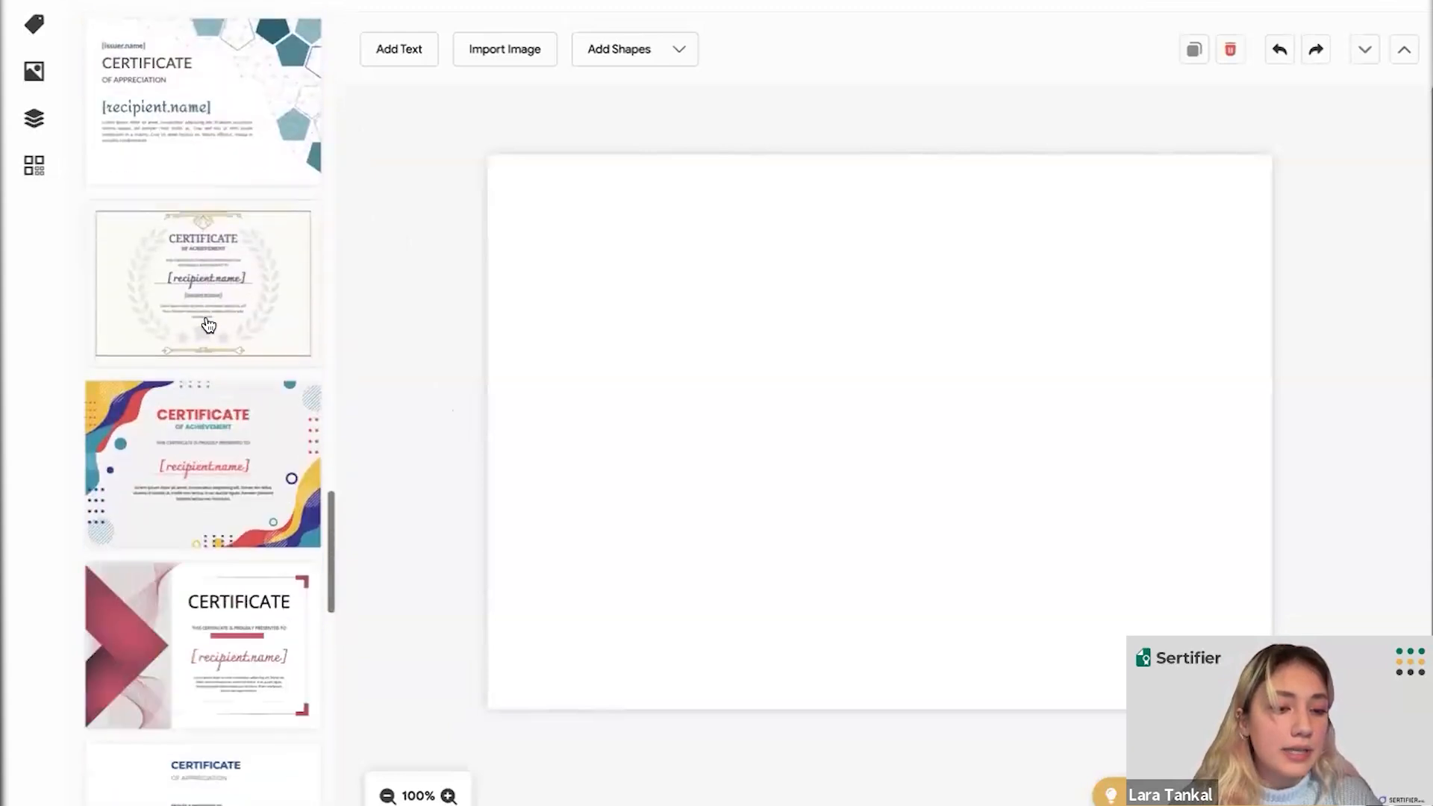
# - Apply the red wave template, select its CERTIFICATE and [recipient.name] texts, and show Attributes
pyautogui.scroll(-1, 179, 416)
pyautogui.click(161, 357)
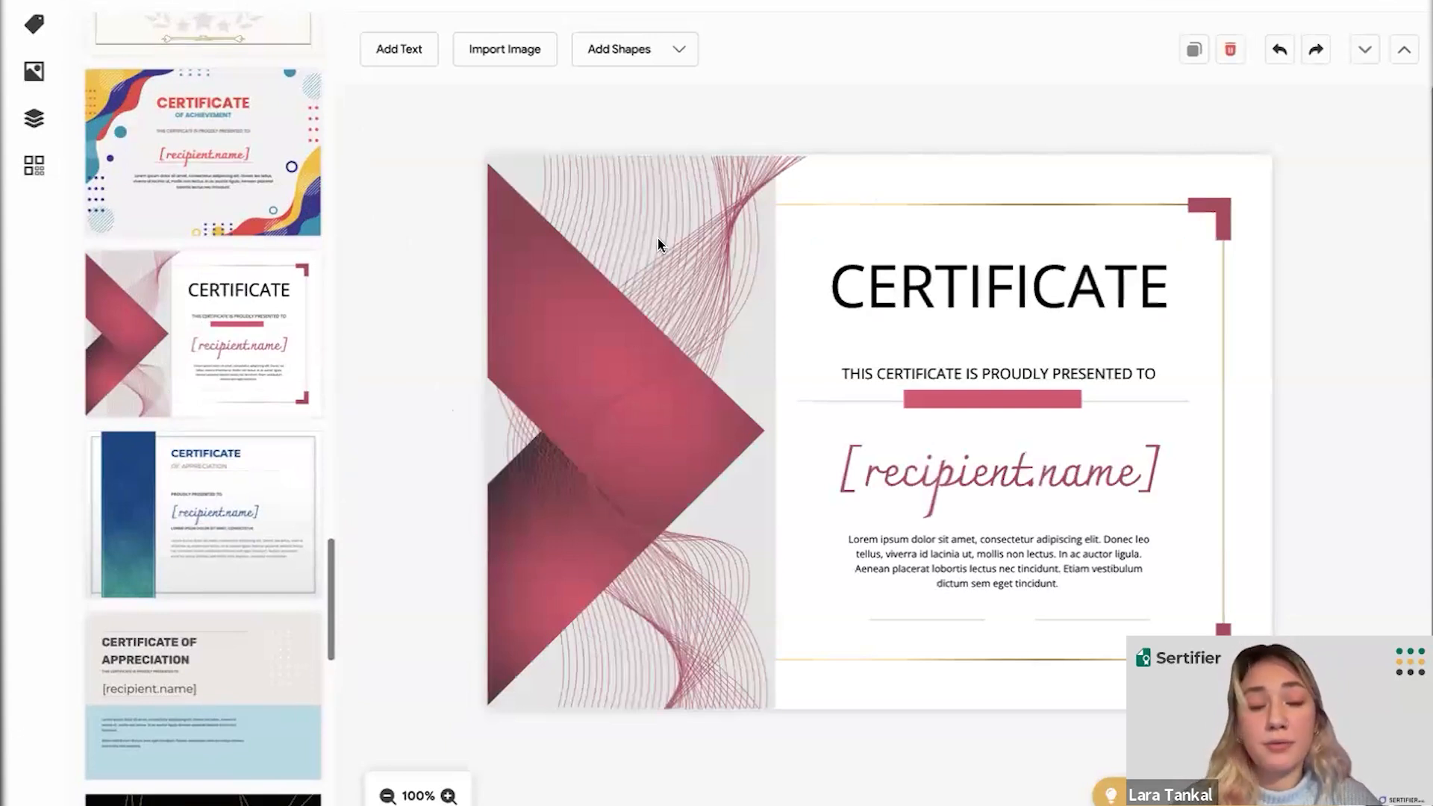
pyautogui.click(883, 298)
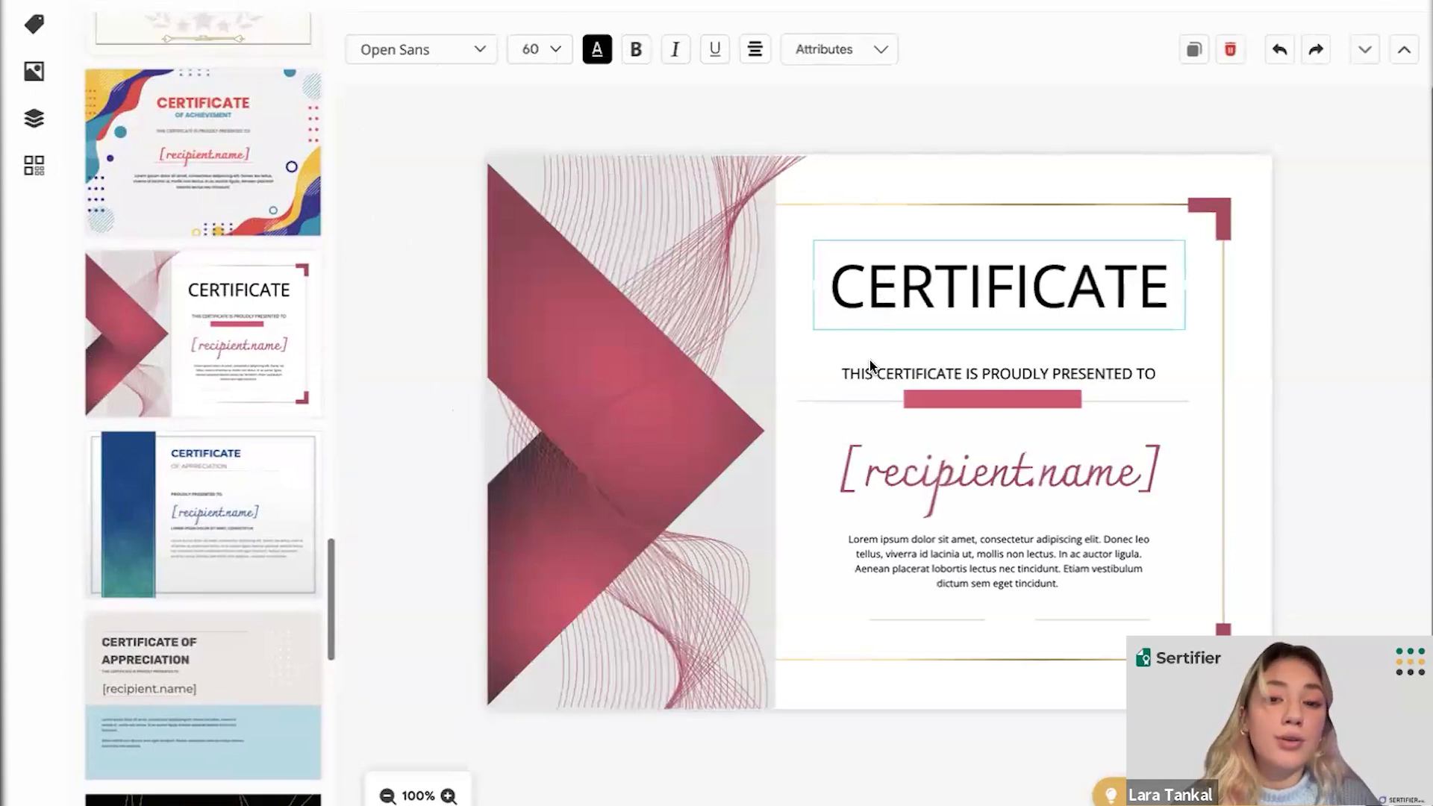
pyautogui.click(868, 486)
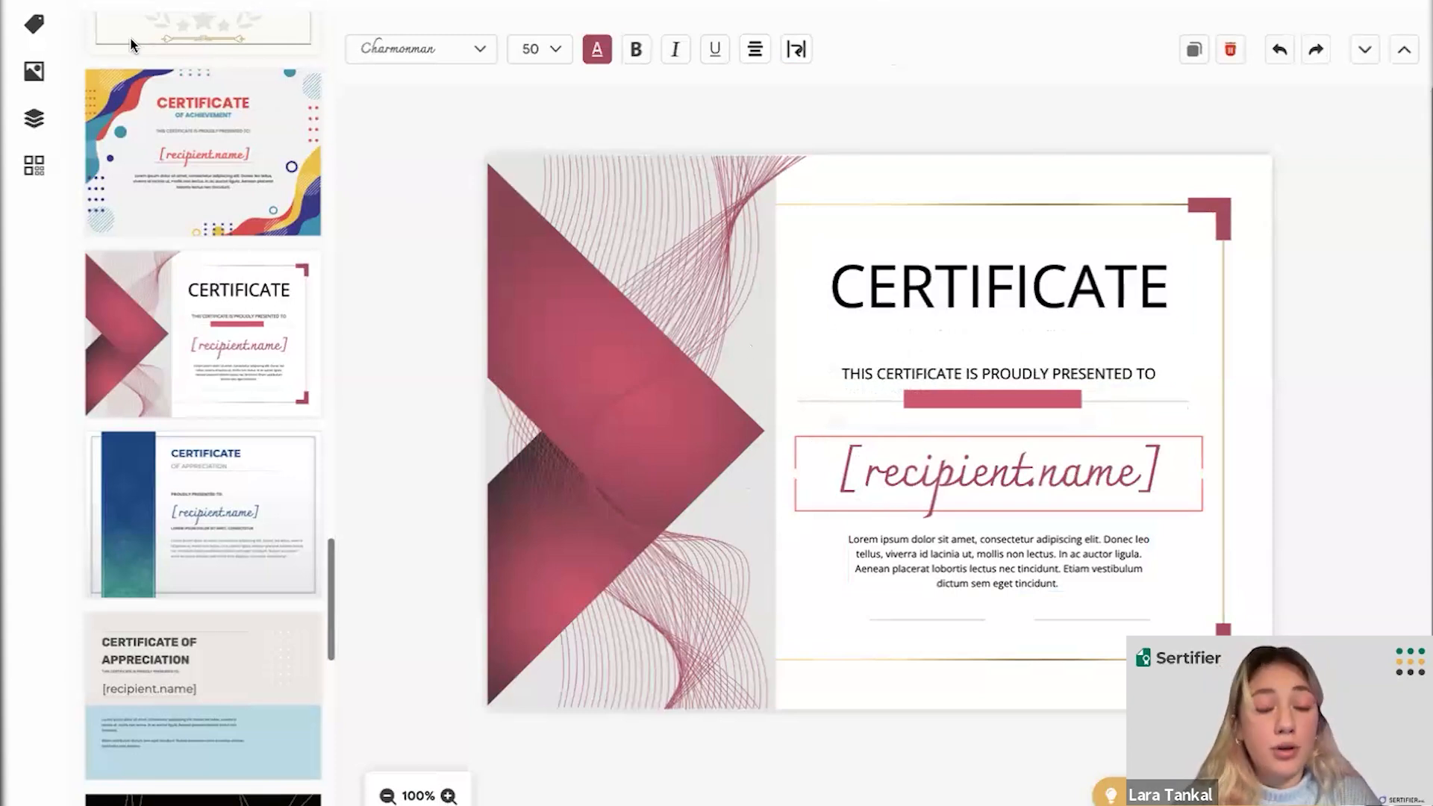
pyautogui.click(45, 26)
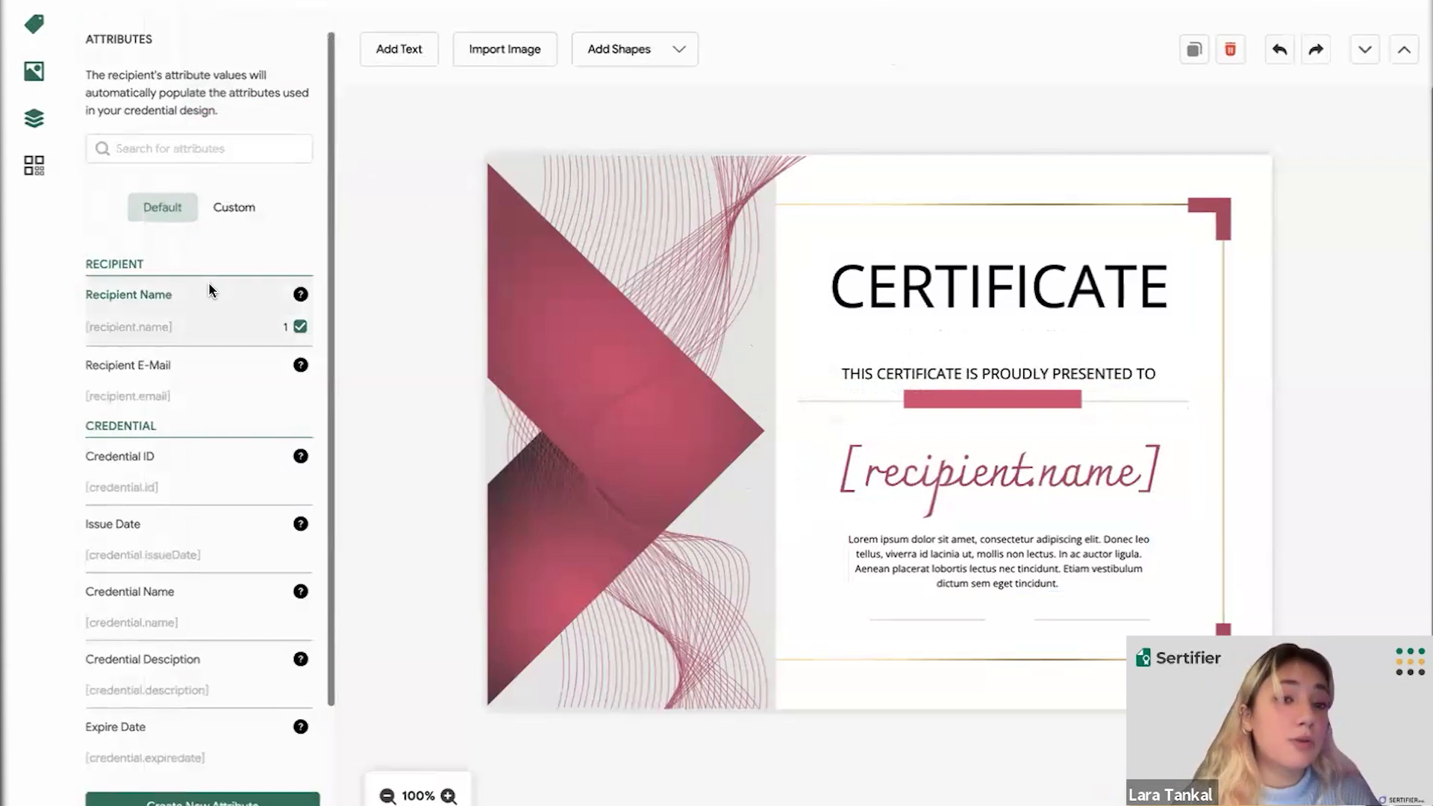
# - Scroll the Attributes panel down and choose Create New Attribute
pyautogui.scroll(-1, 208, 280)
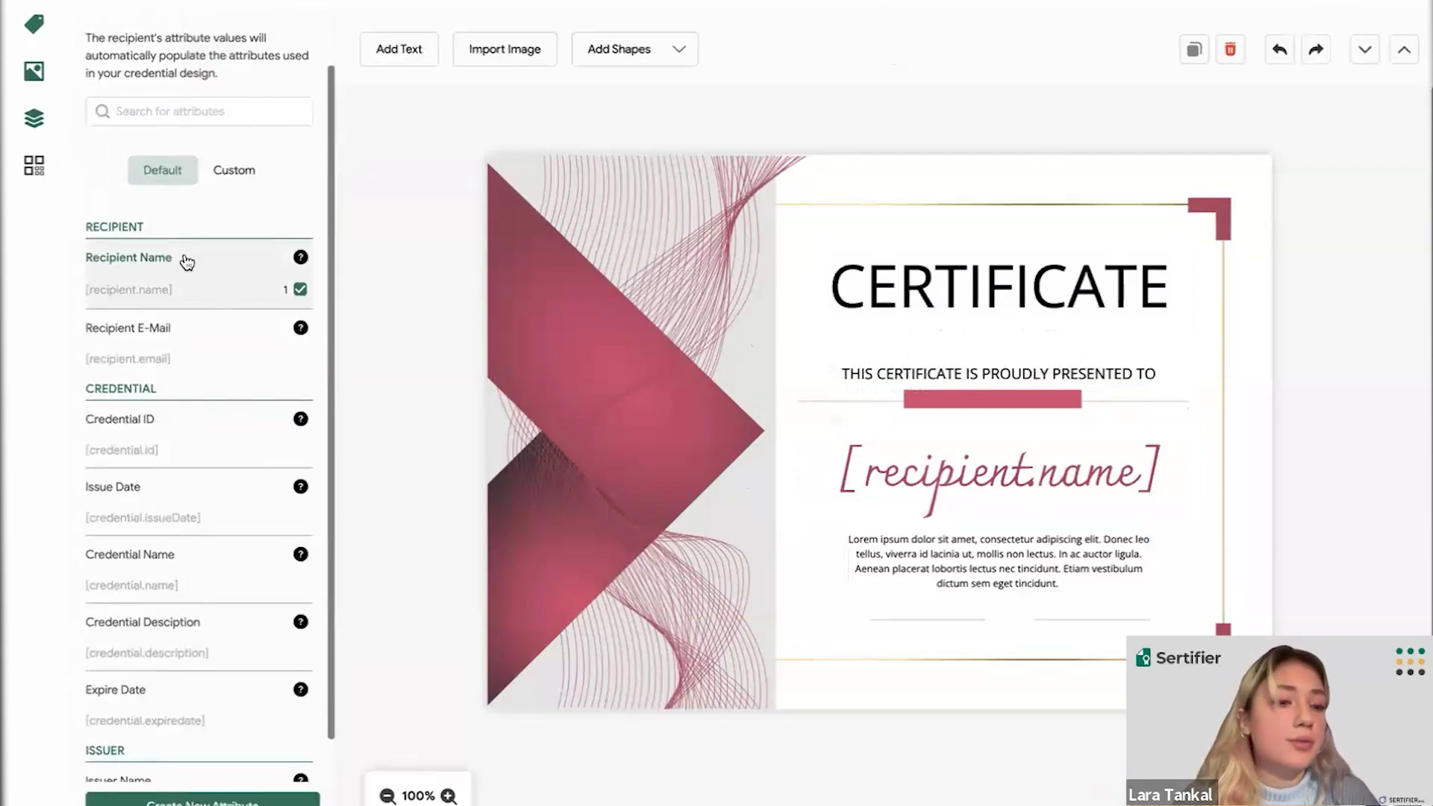
pyautogui.scroll(-1, 198, 366)
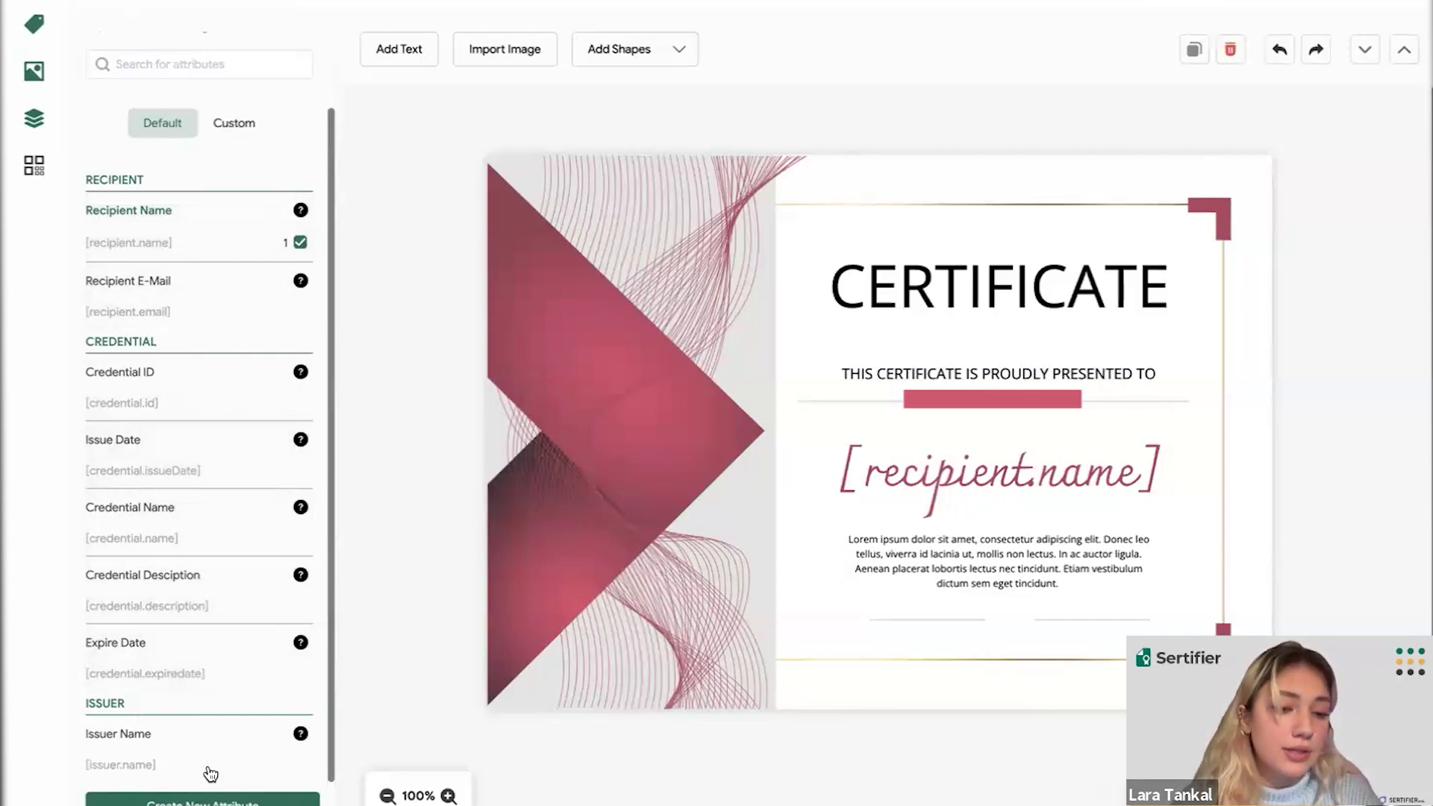
pyautogui.click(203, 800)
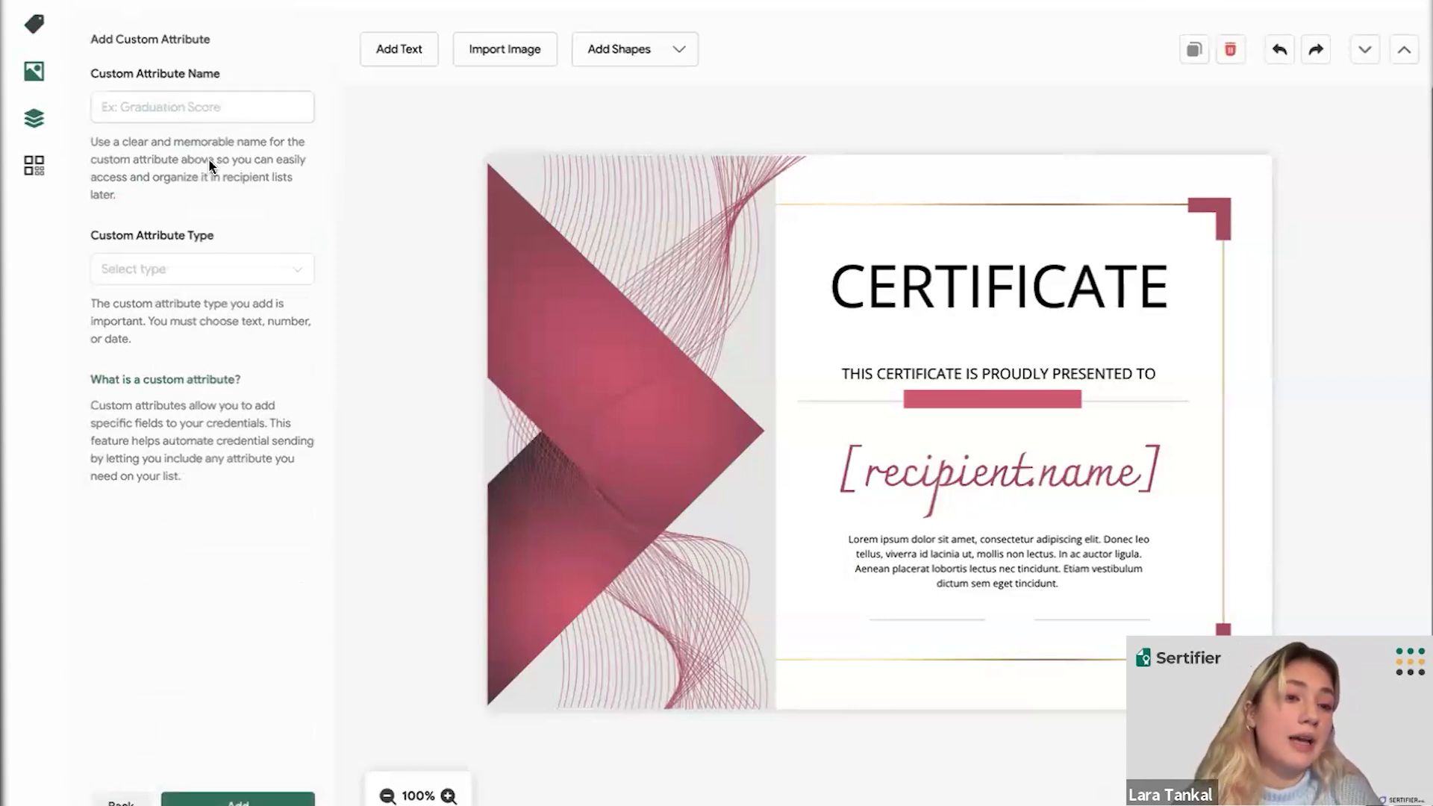
pyautogui.click(201, 270)
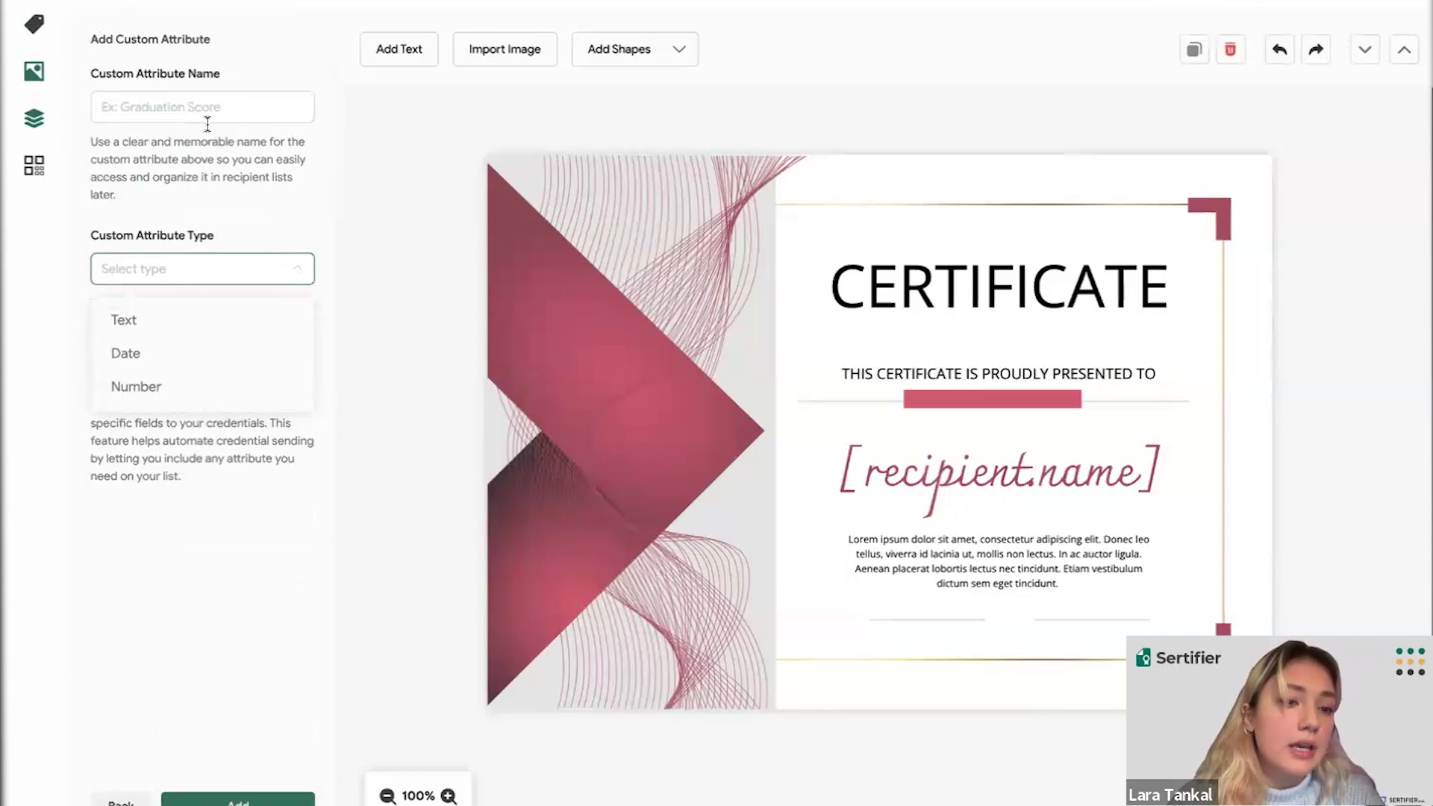
pyautogui.click(216, 201)
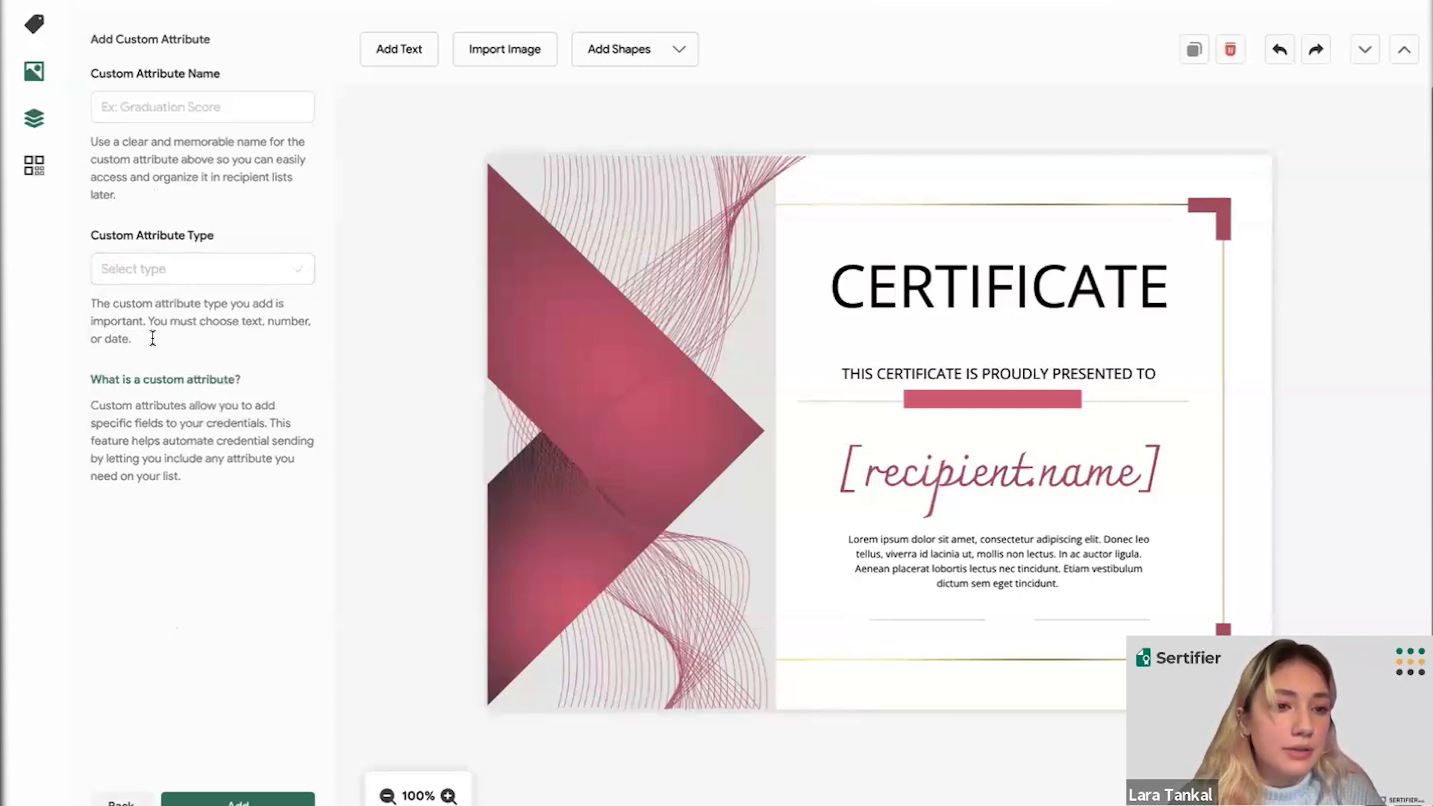
# - Go back and scroll the Custom attributes list, including Student ID, Score, Level and Training Date
pyautogui.click(215, 800)
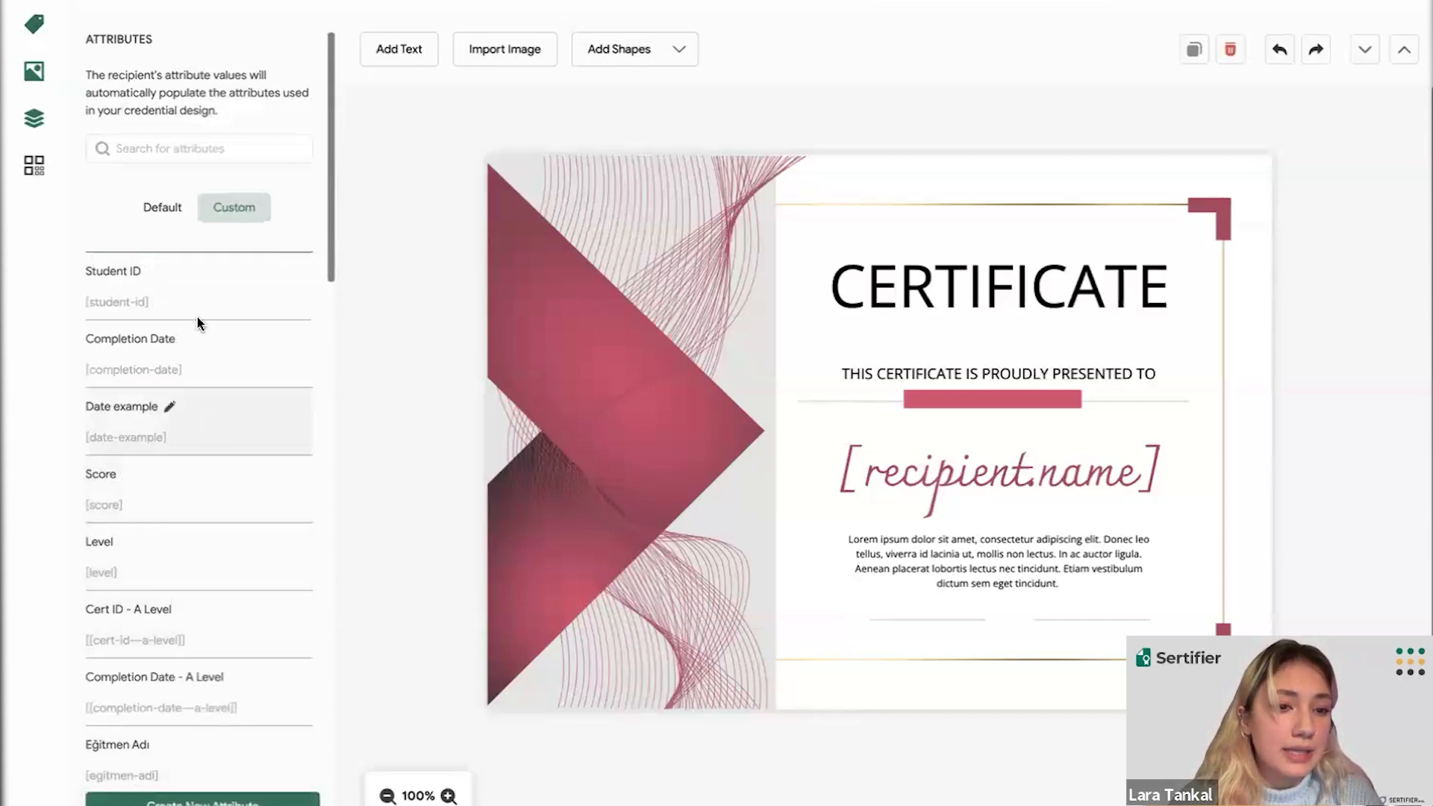
pyautogui.scroll(-1, 212, 300)
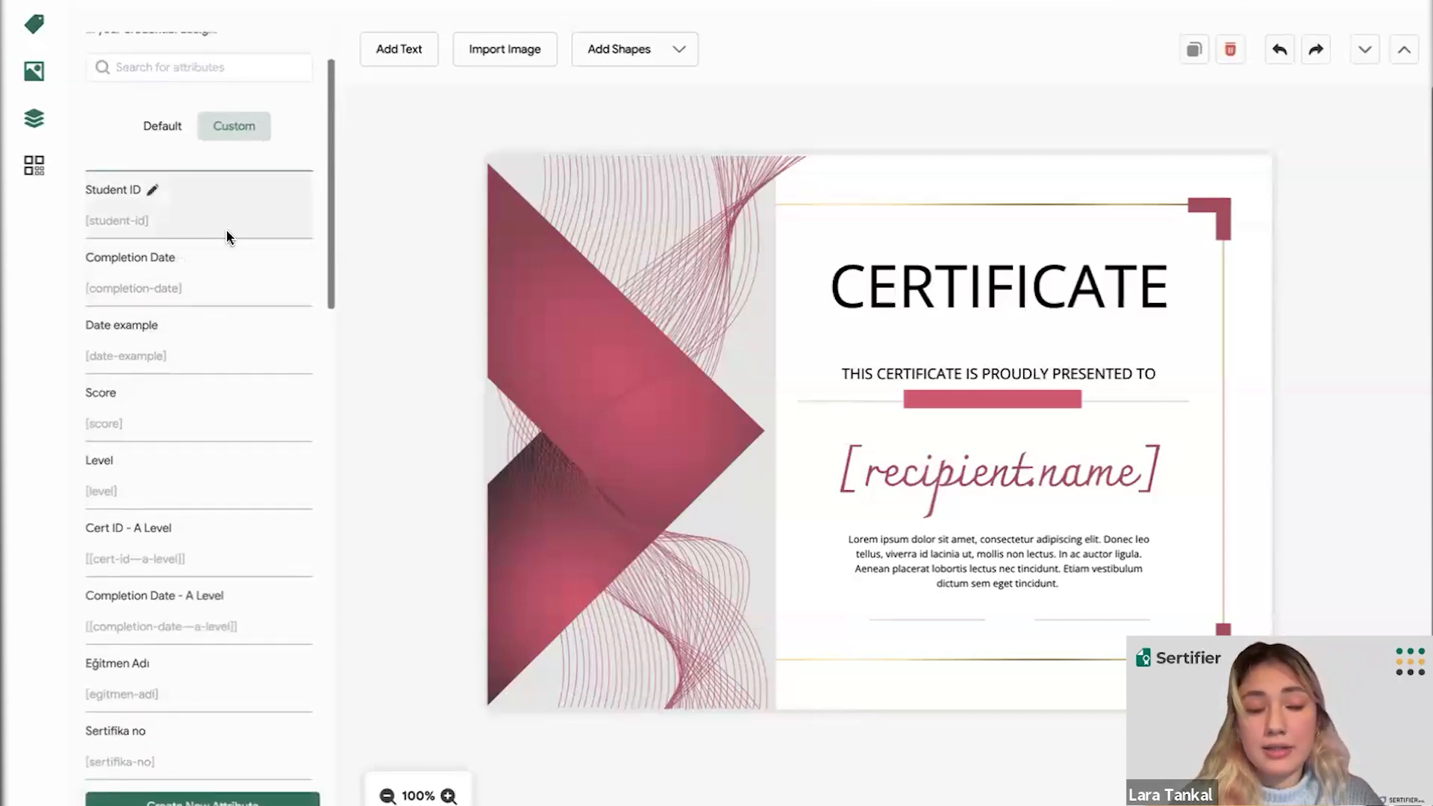
pyautogui.scroll(-2, 228, 237)
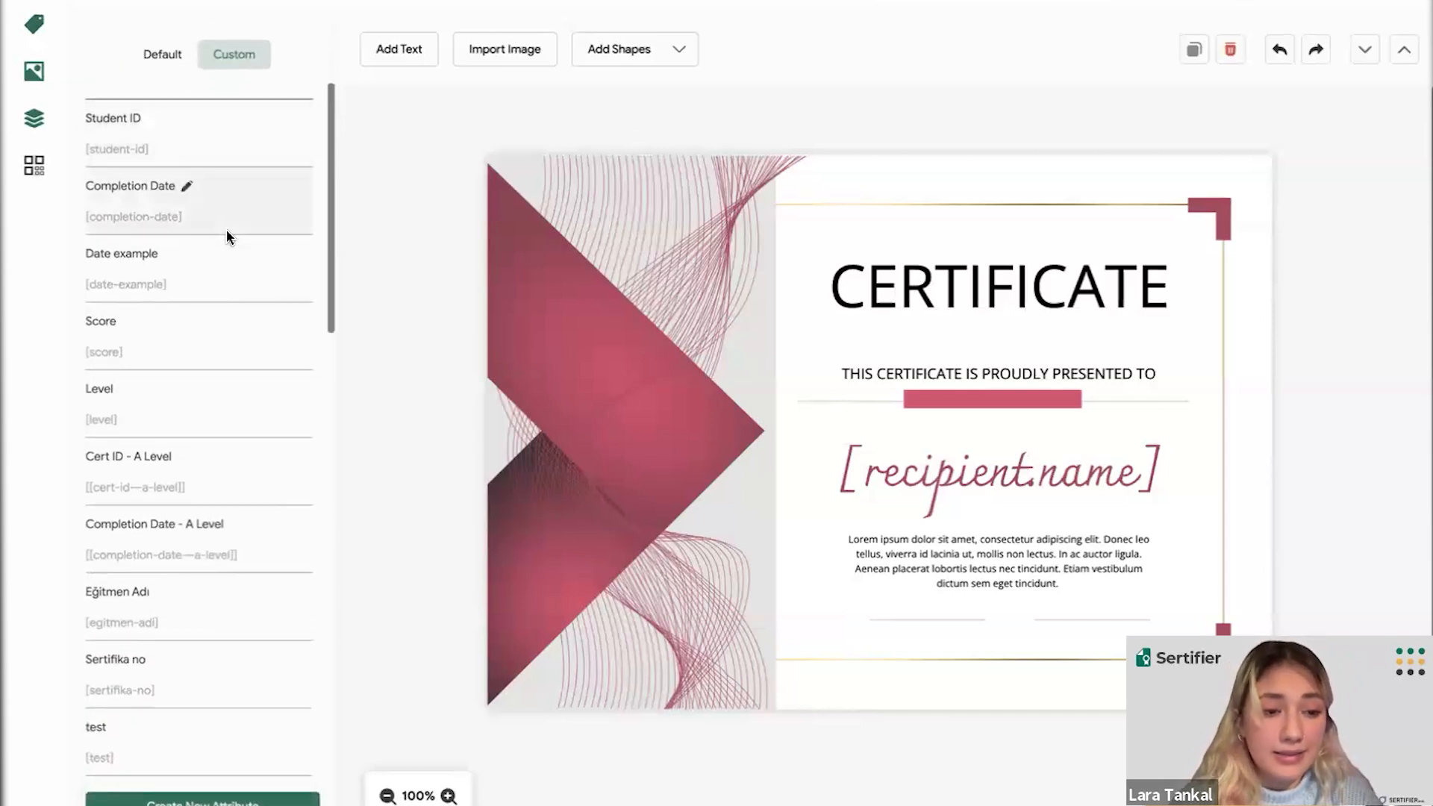
pyautogui.scroll(-1, 227, 237)
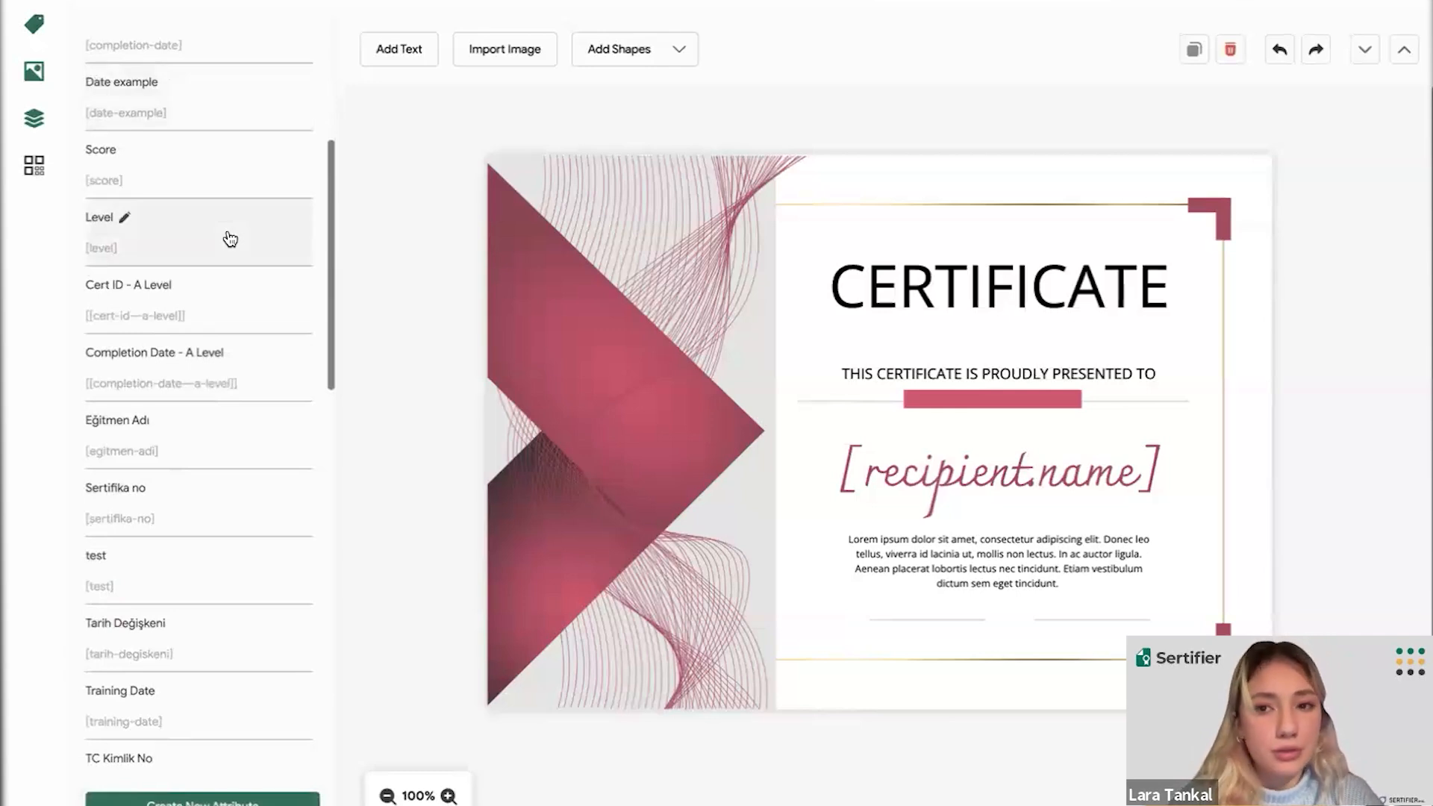
pyautogui.scroll(-1, 230, 239)
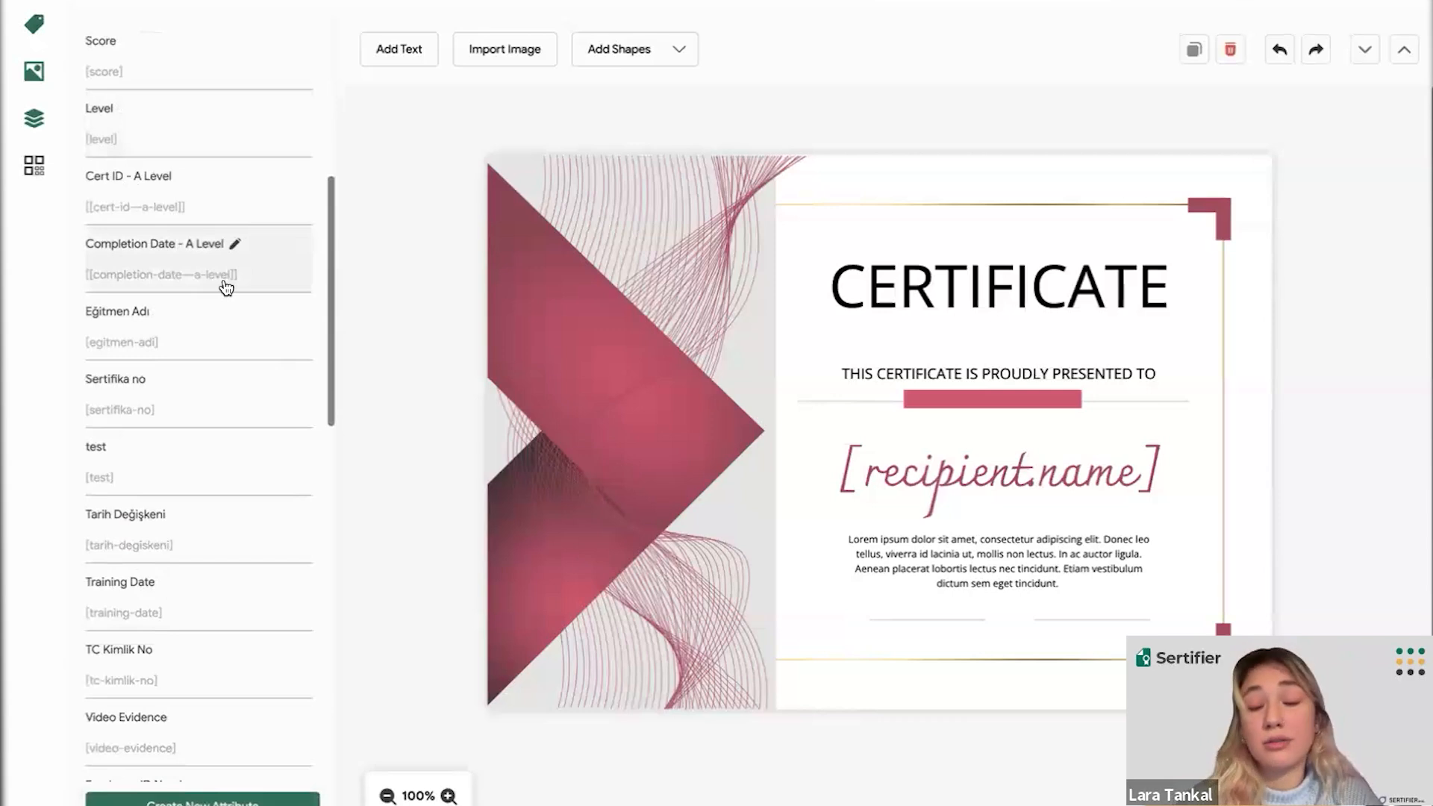
pyautogui.scroll(-1, 226, 288)
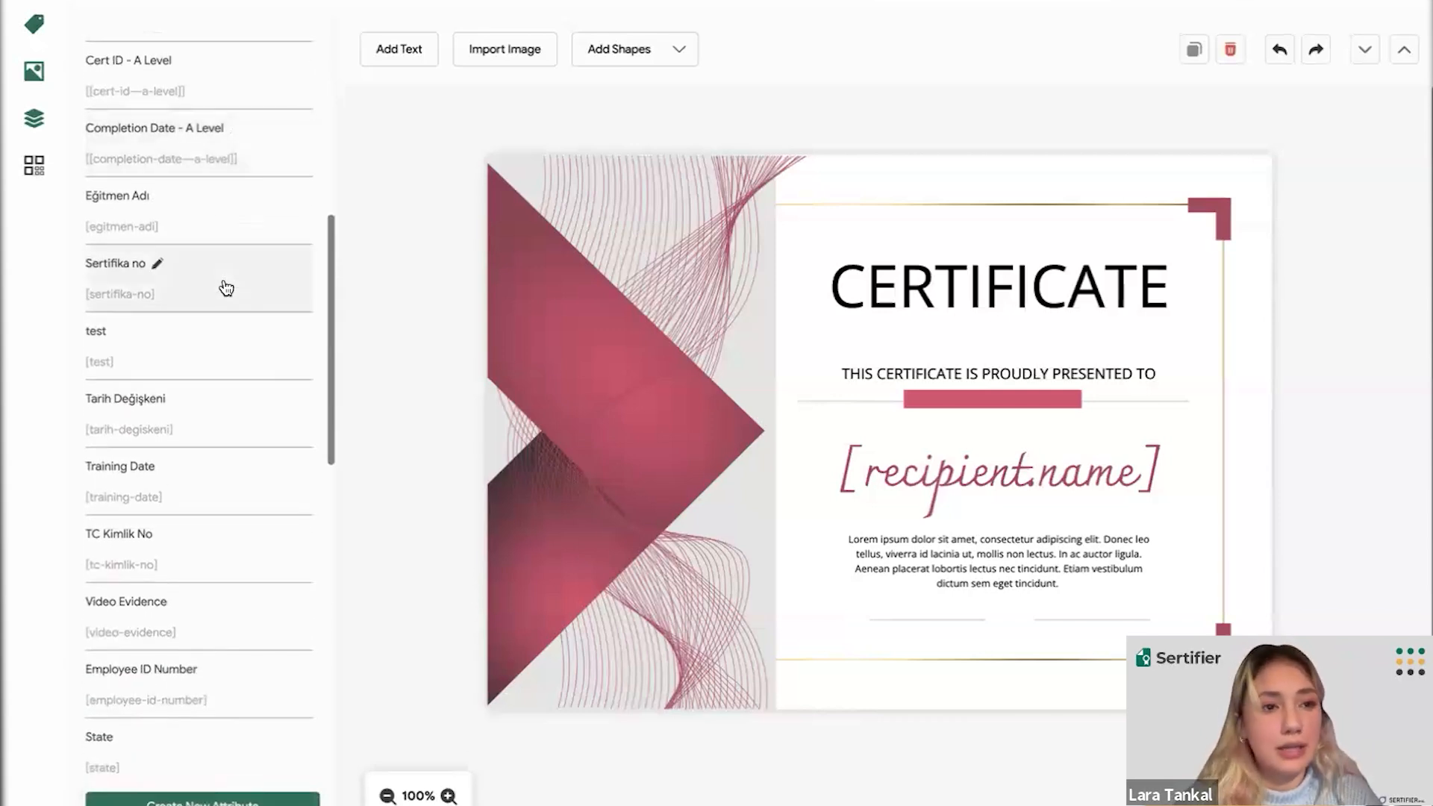
pyautogui.scroll(5, 226, 288)
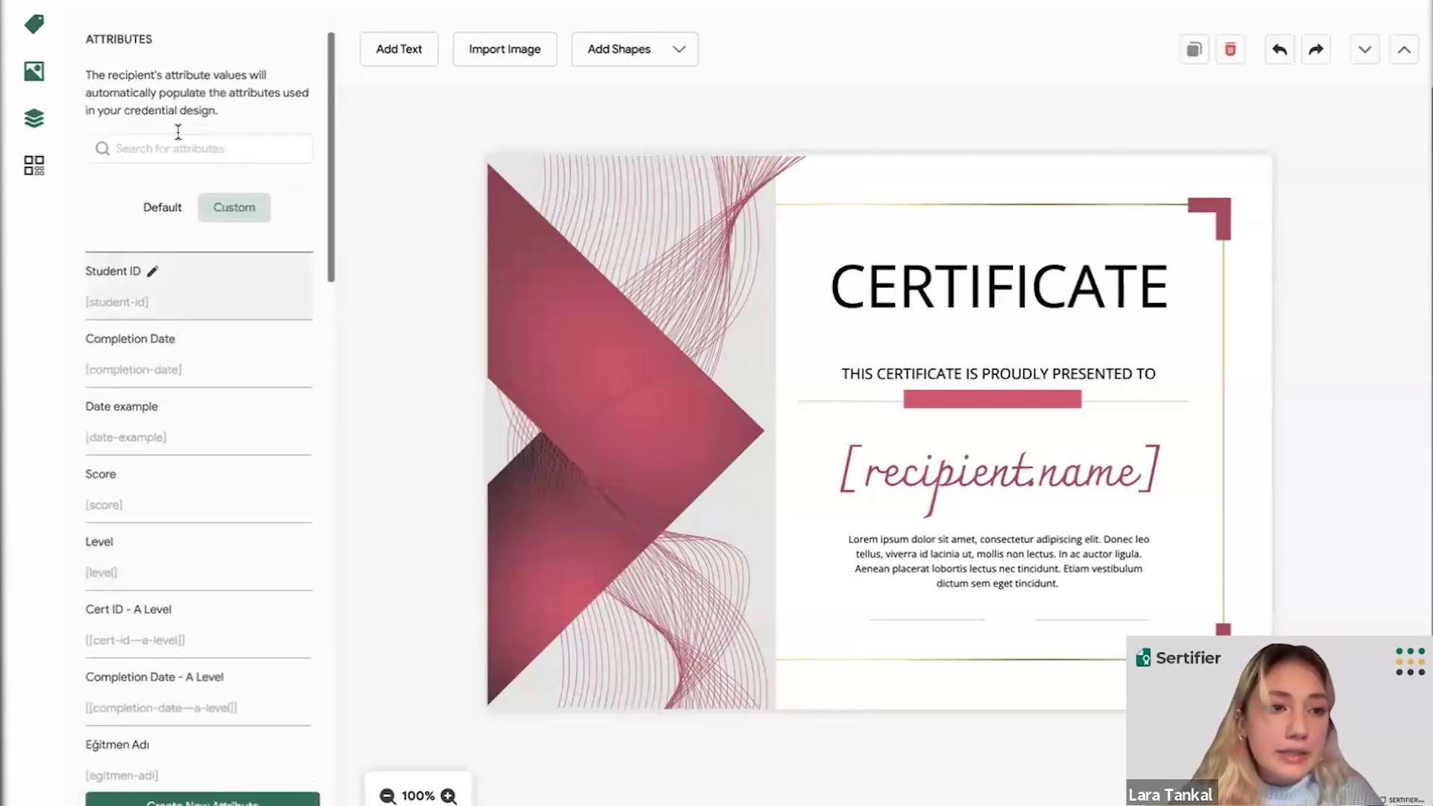
pyautogui.moveTo(38, 75)
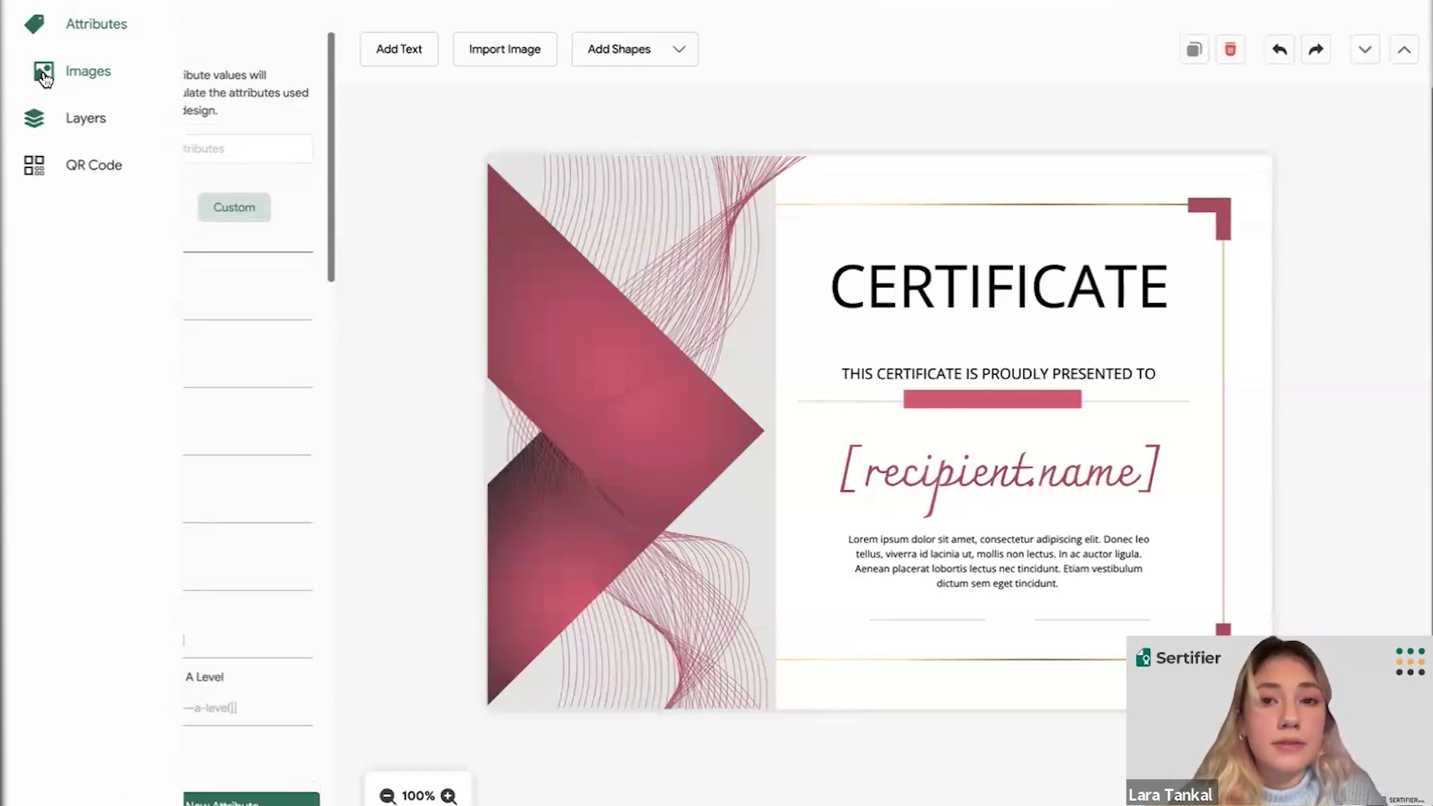
# - Show the Upload Image panel from the Images icon in the sidebar
pyautogui.click(45, 77)
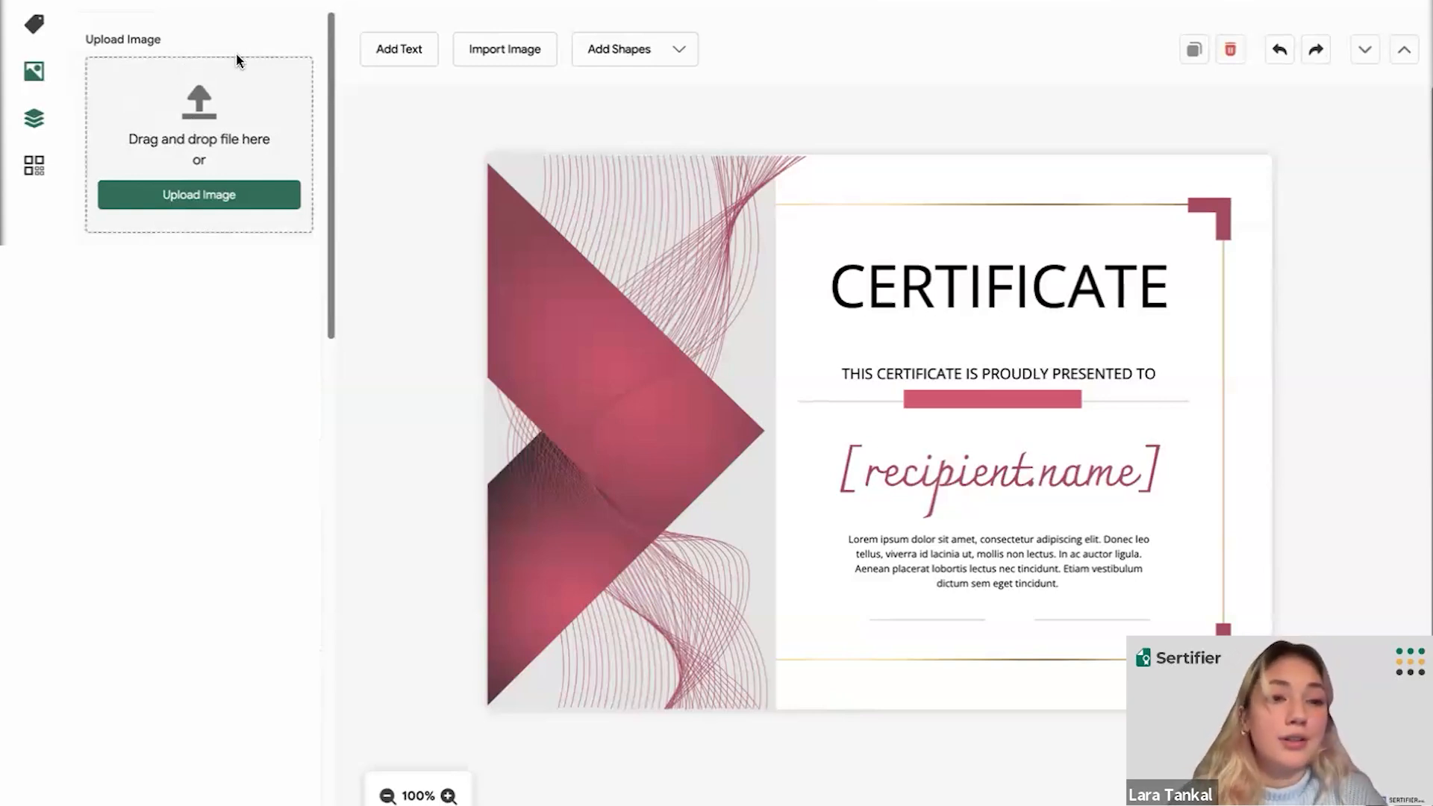
# - Add a QR code placeholder and move it to the certificate's top-left corner
pyautogui.click(46, 174)
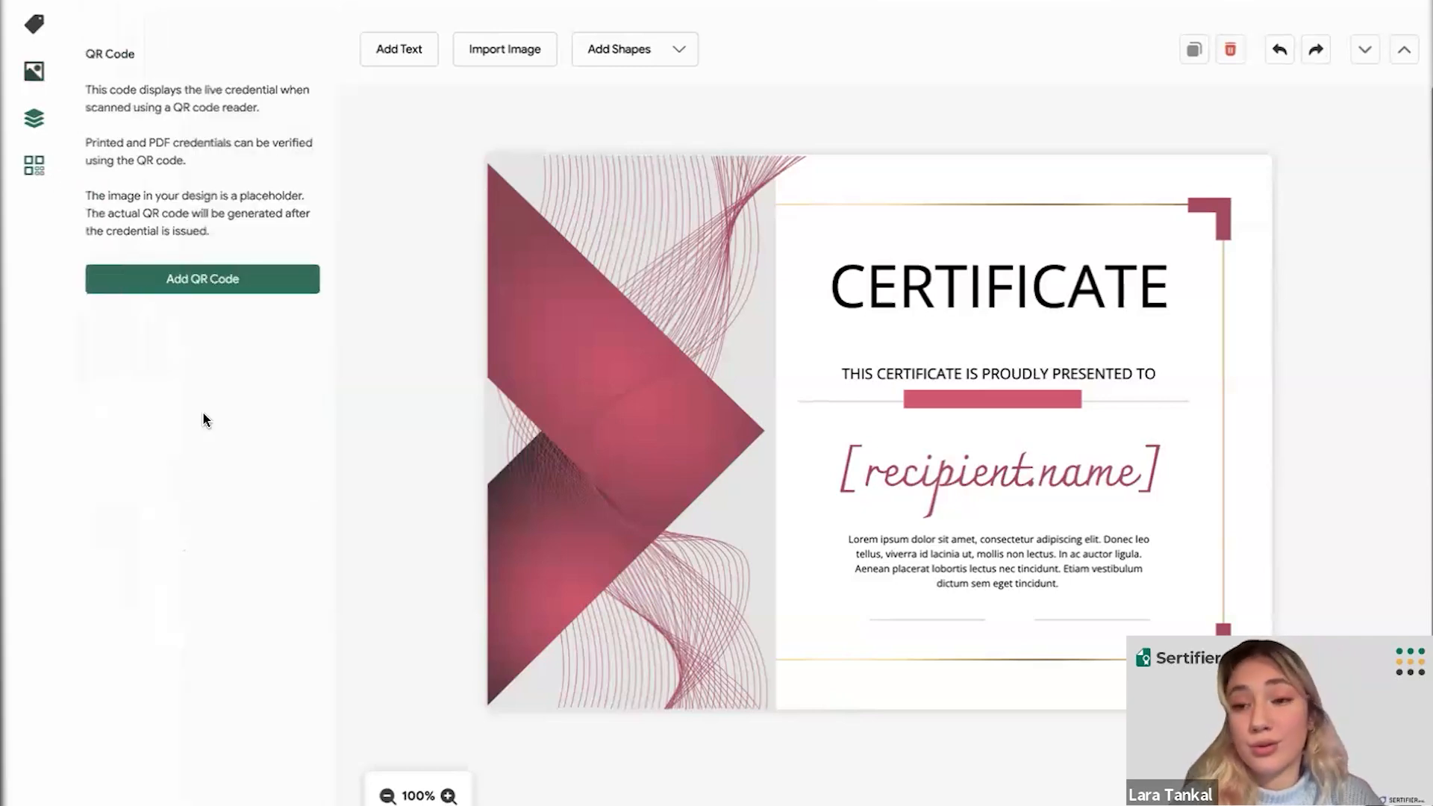
pyautogui.click(183, 278)
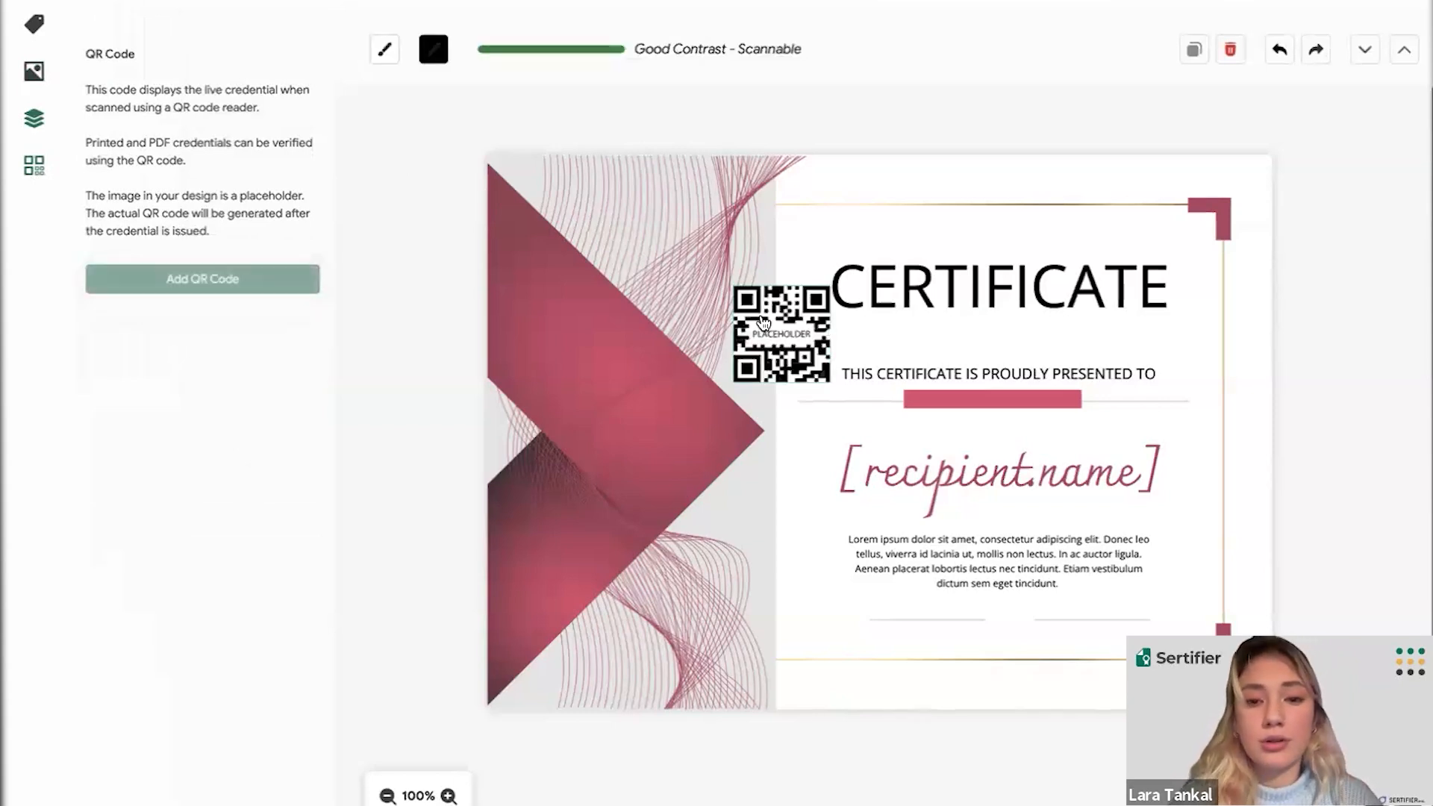
pyautogui.moveTo(764, 321); pyautogui.dragTo(553, 210)
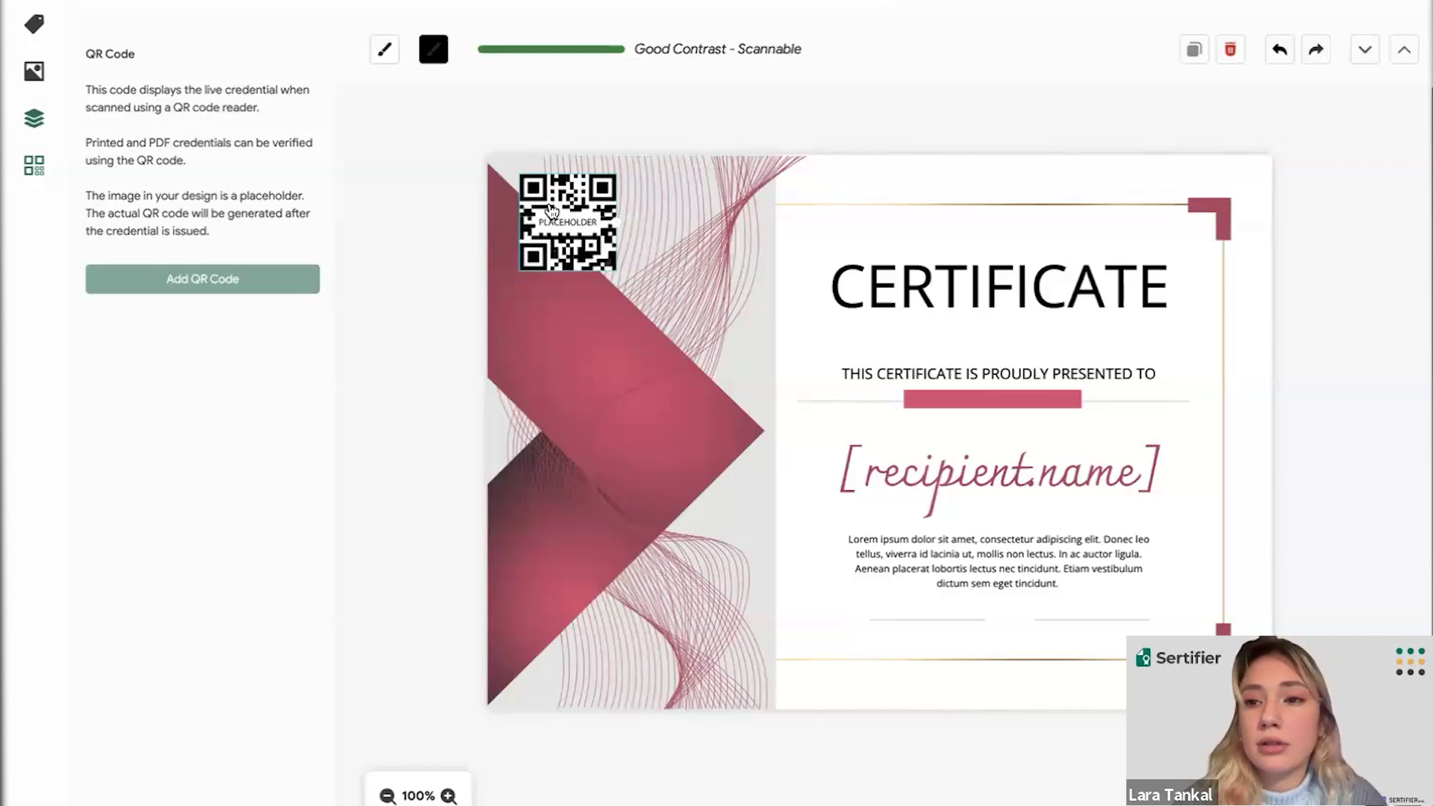
pyautogui.click(575, 135)
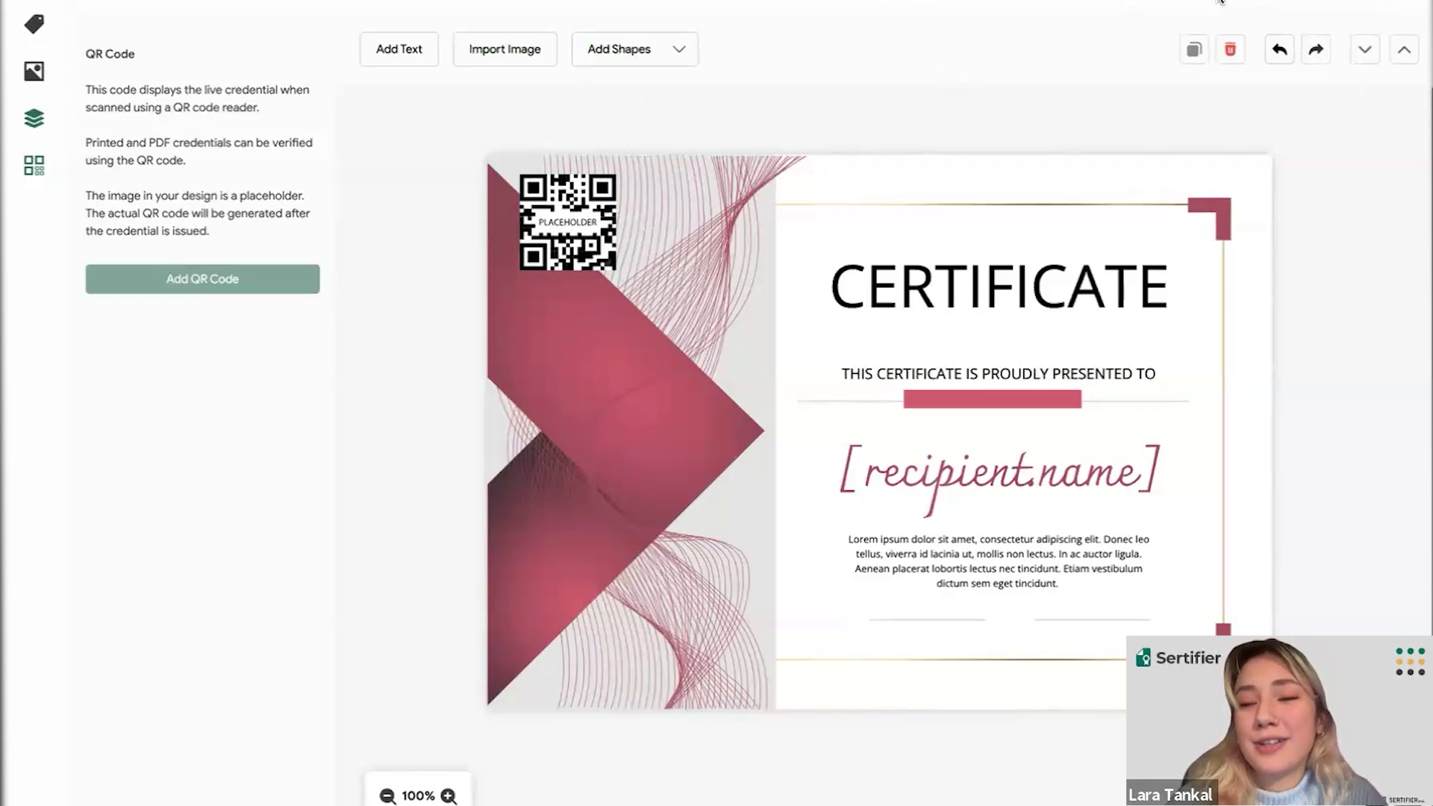
# - Preview the design, entering a sample recipient's full name in the Recipient Name field
pyautogui.click(1182, 2)
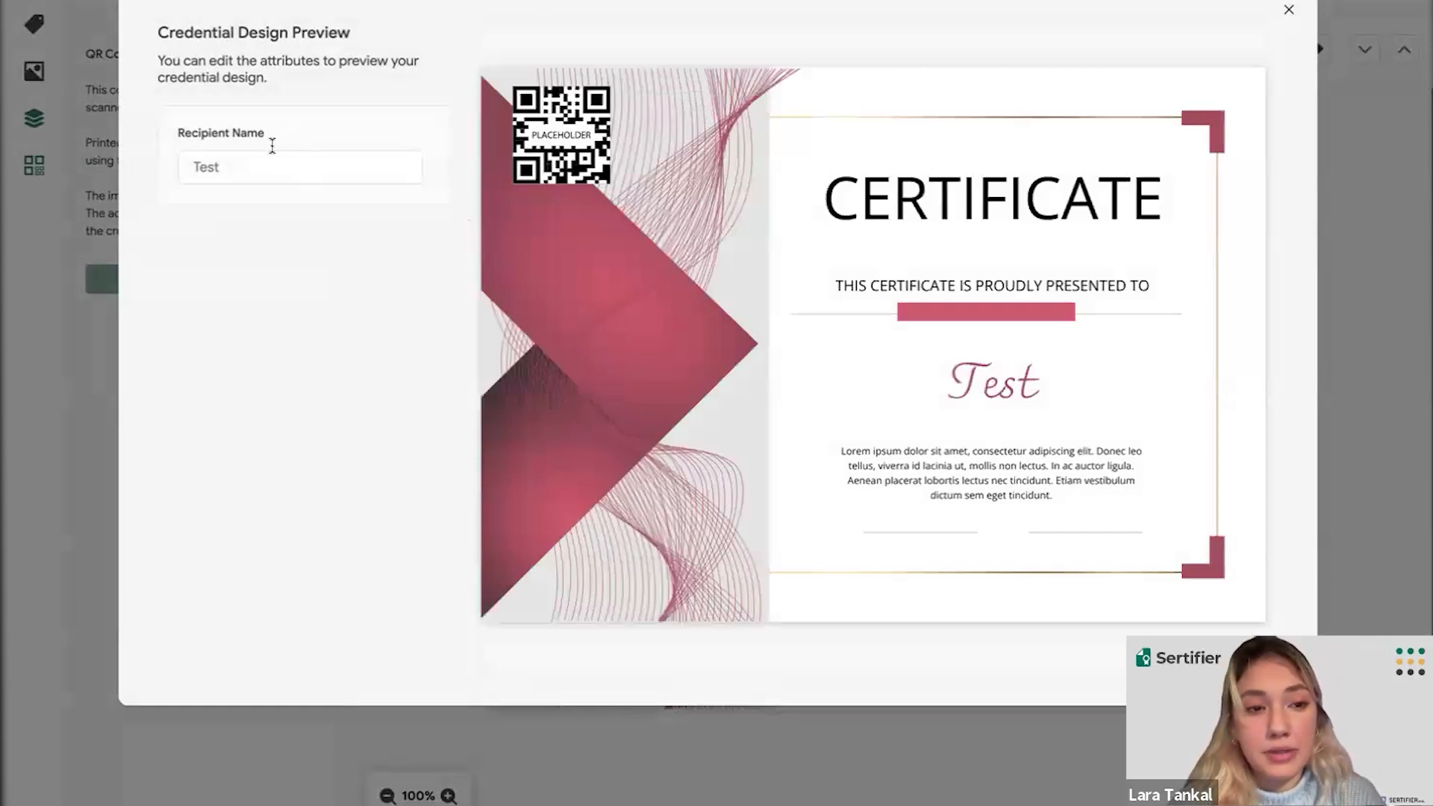
pyautogui.click(262, 167)
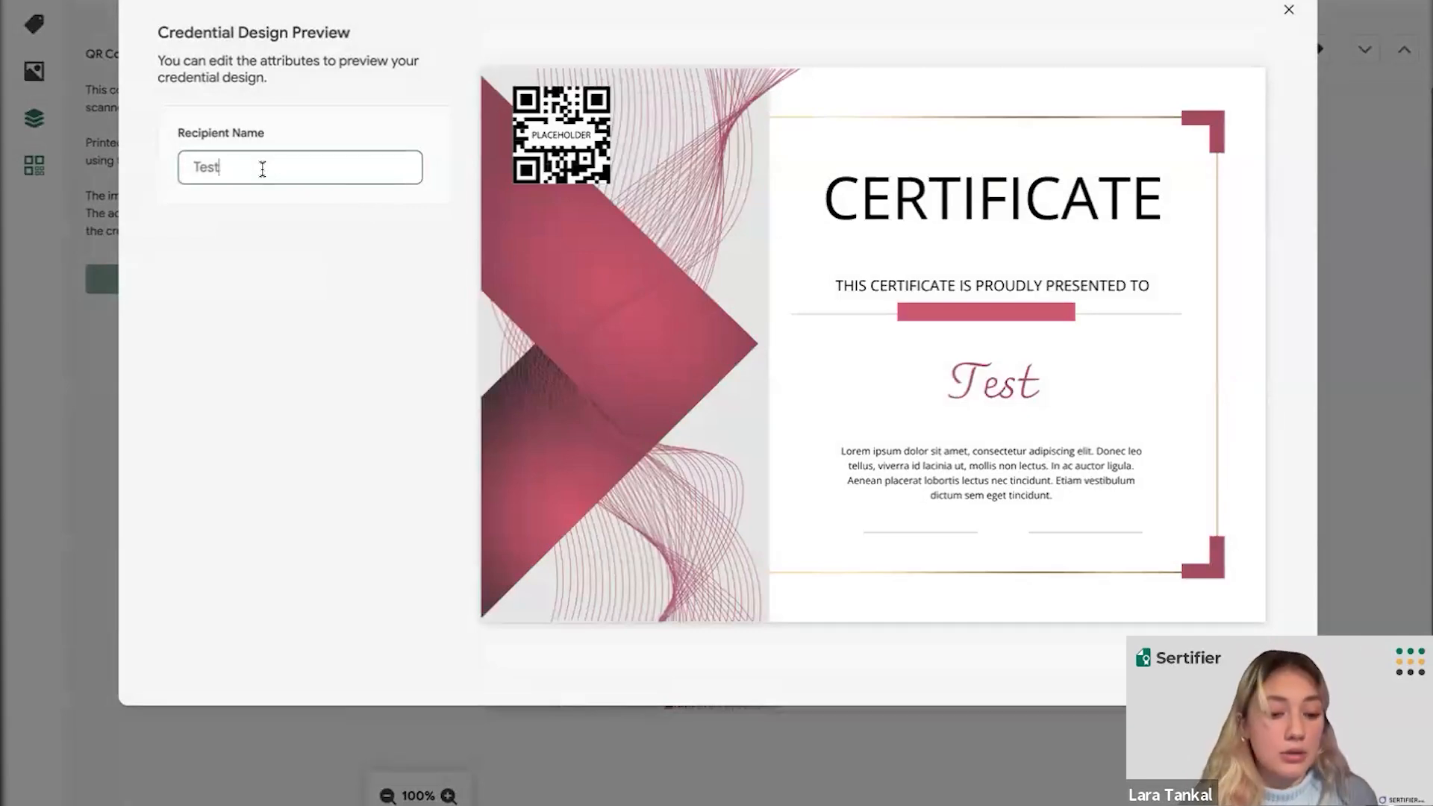
pyautogui.write('L')
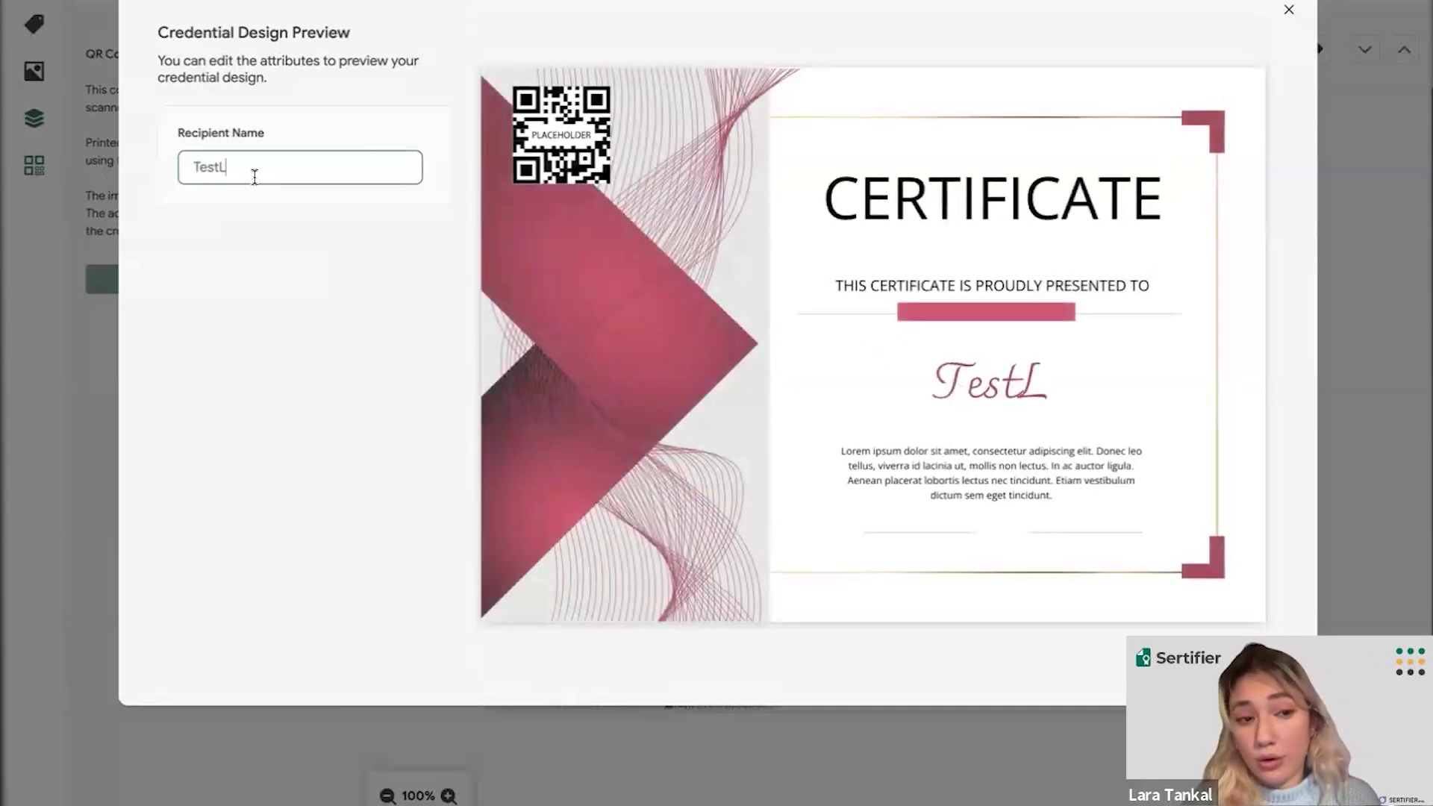
pyautogui.press('BackSpace')
pyautogui.press('BackSpace')
pyautogui.press('BackSpace')
pyautogui.press('BackSpace')
pyautogui.press('BackSpace')
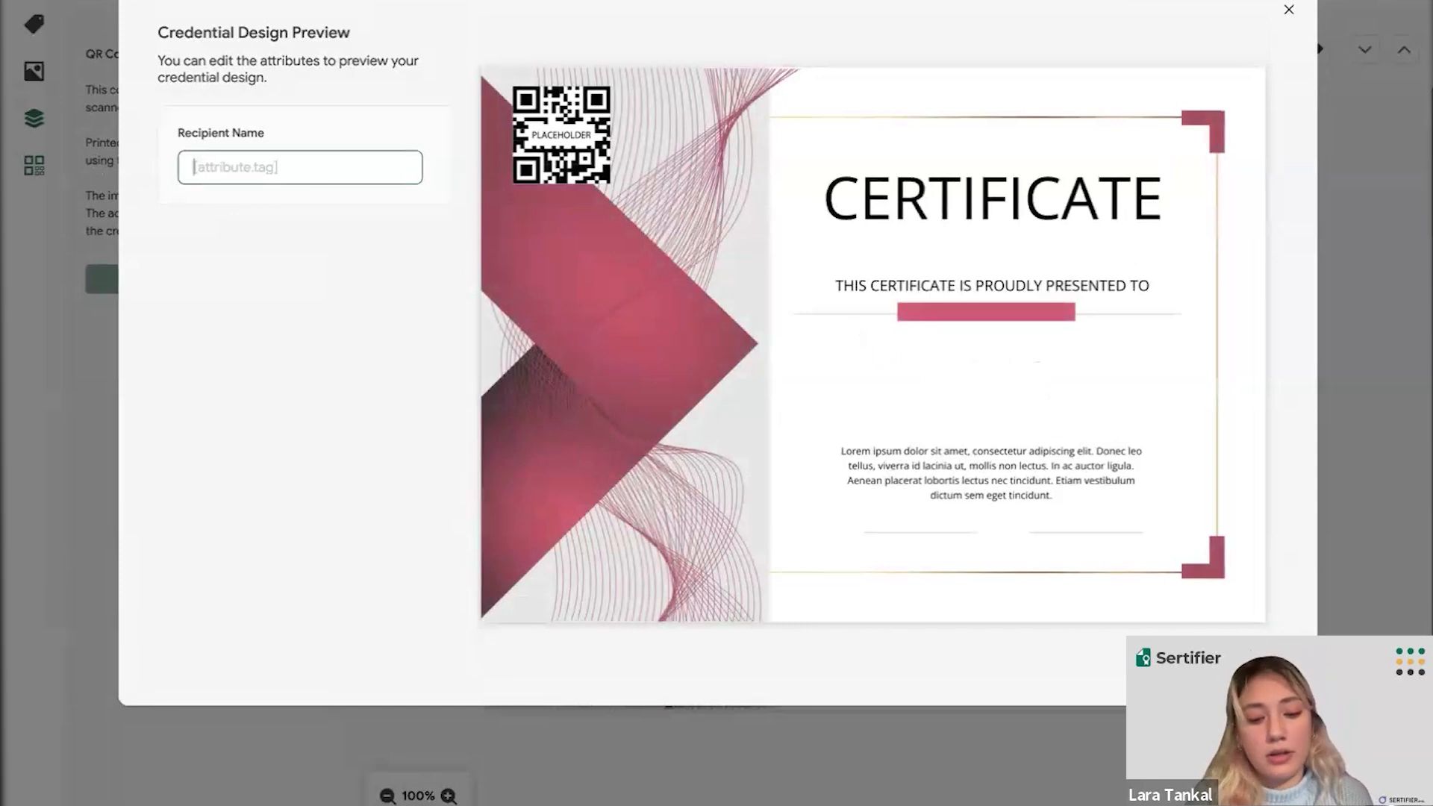
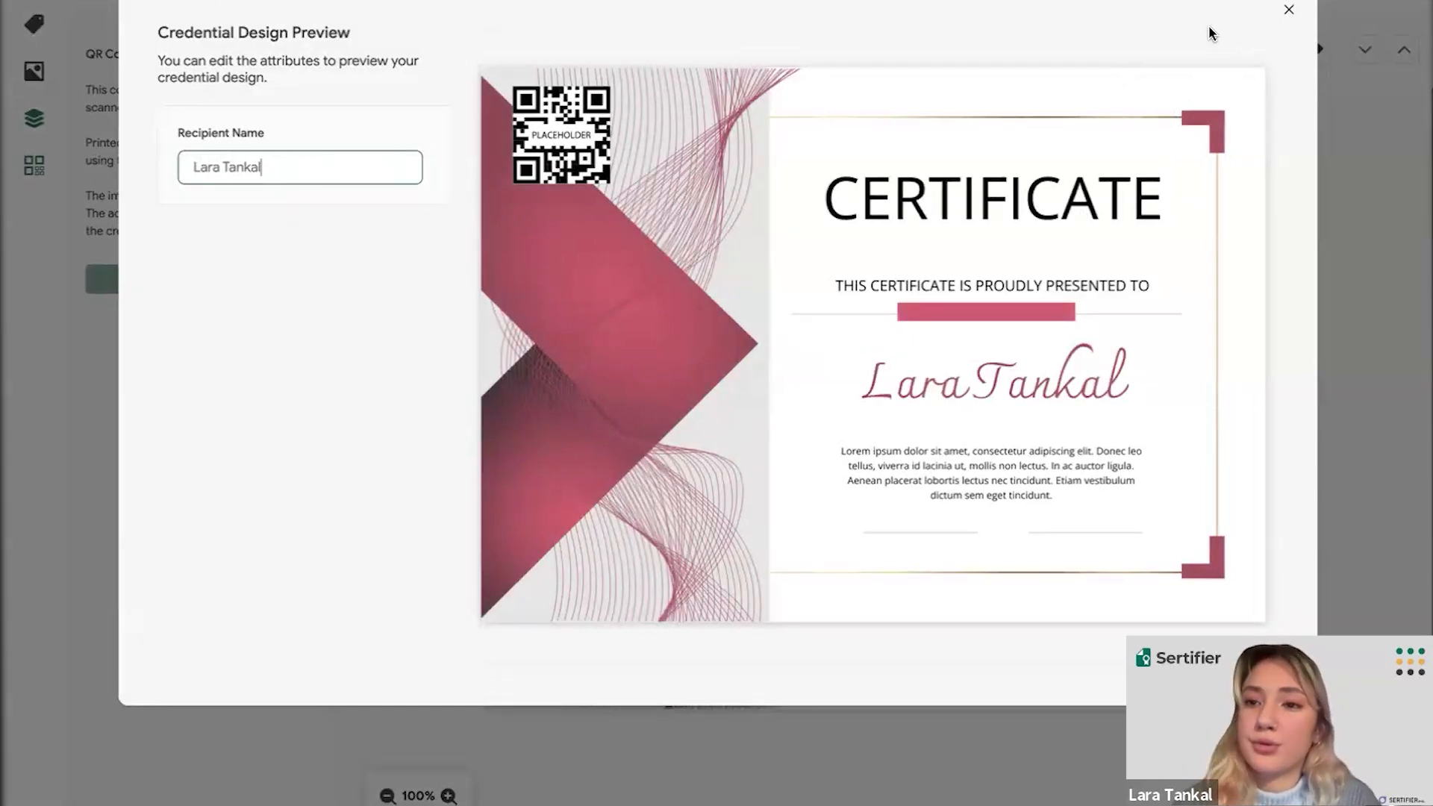
# - Dismiss the design preview and check the pink certificate design under Credential Design
pyautogui.click(1285, 15)
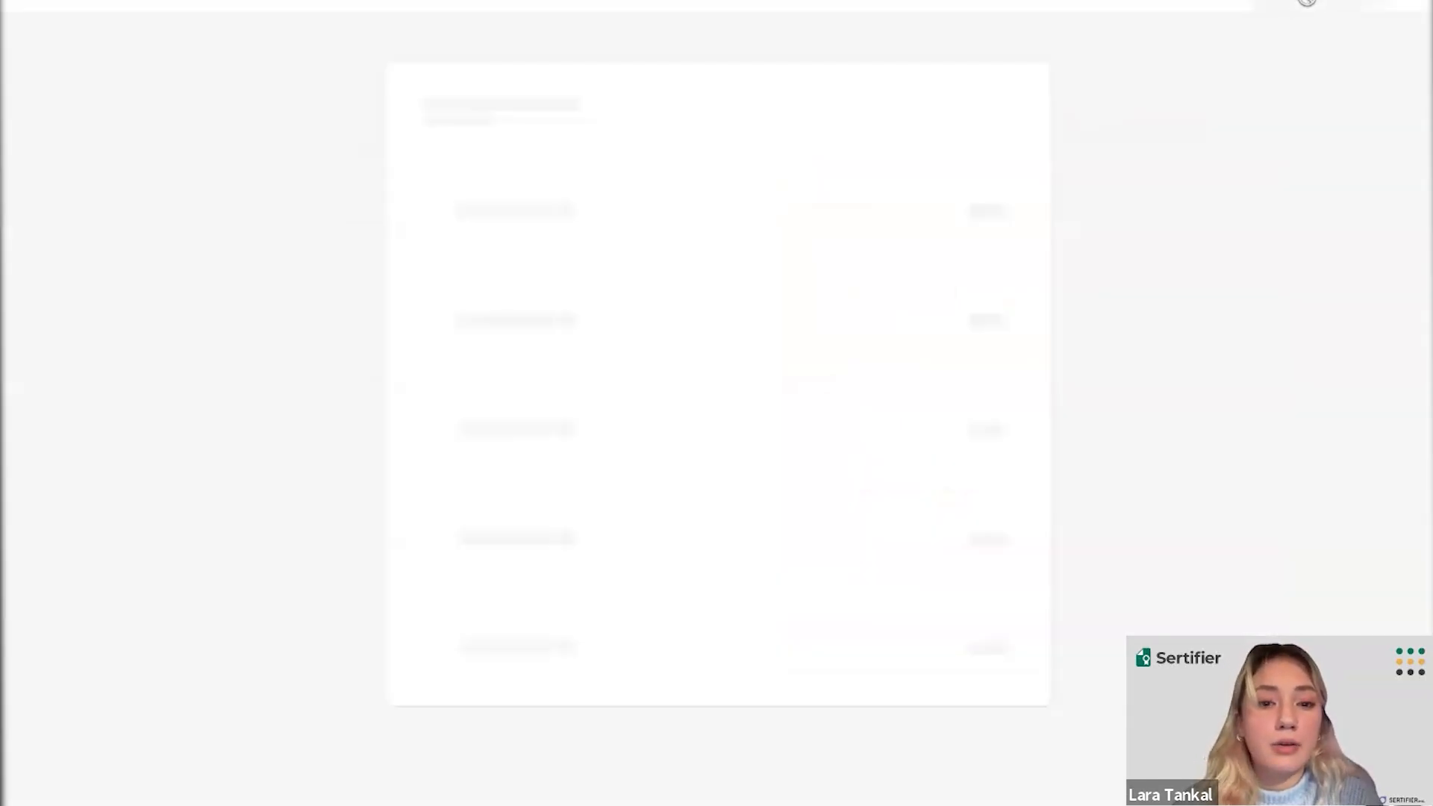
pyautogui.scroll(-1, 669, 430)
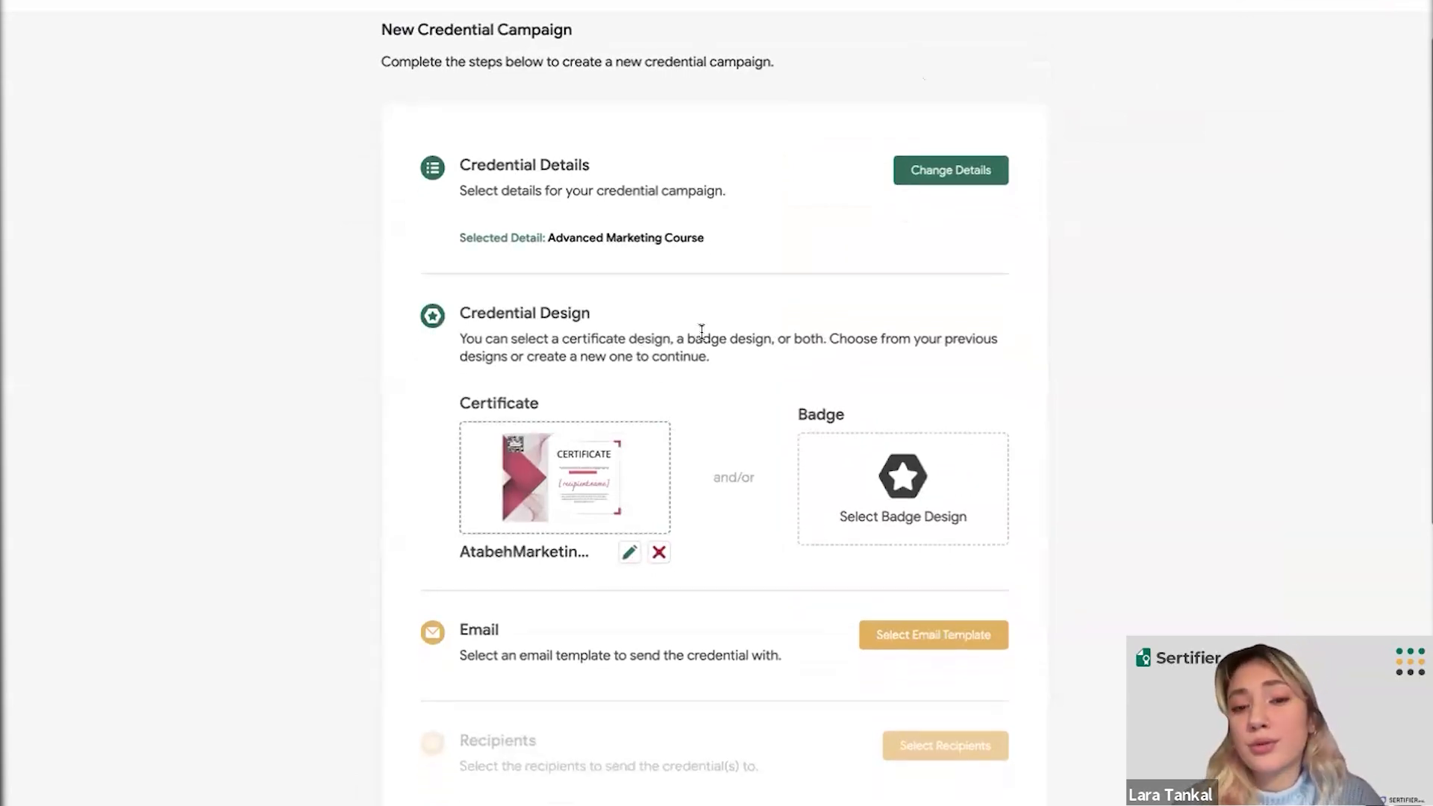
pyautogui.scroll(-1, 721, 331)
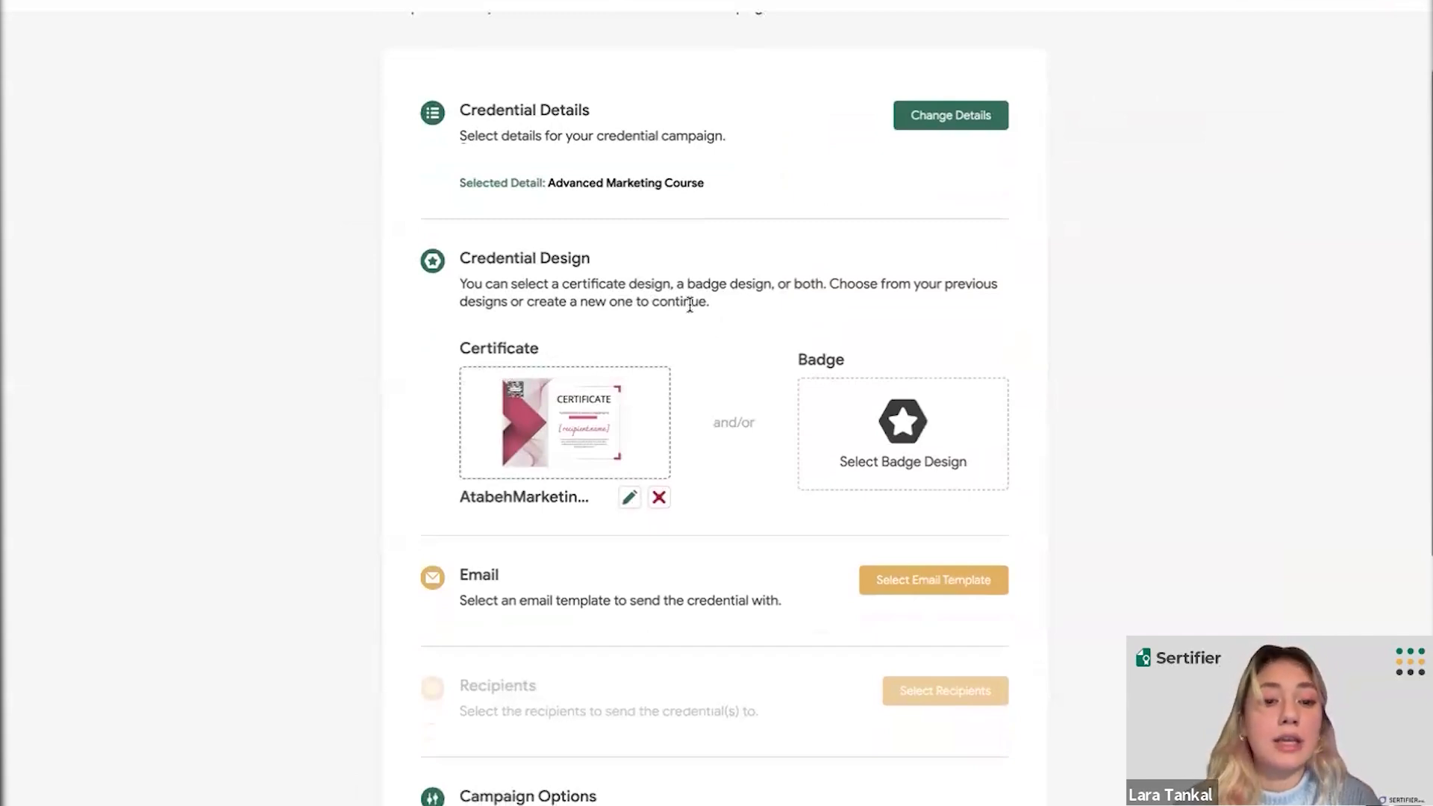
pyautogui.scroll(-1, 690, 311)
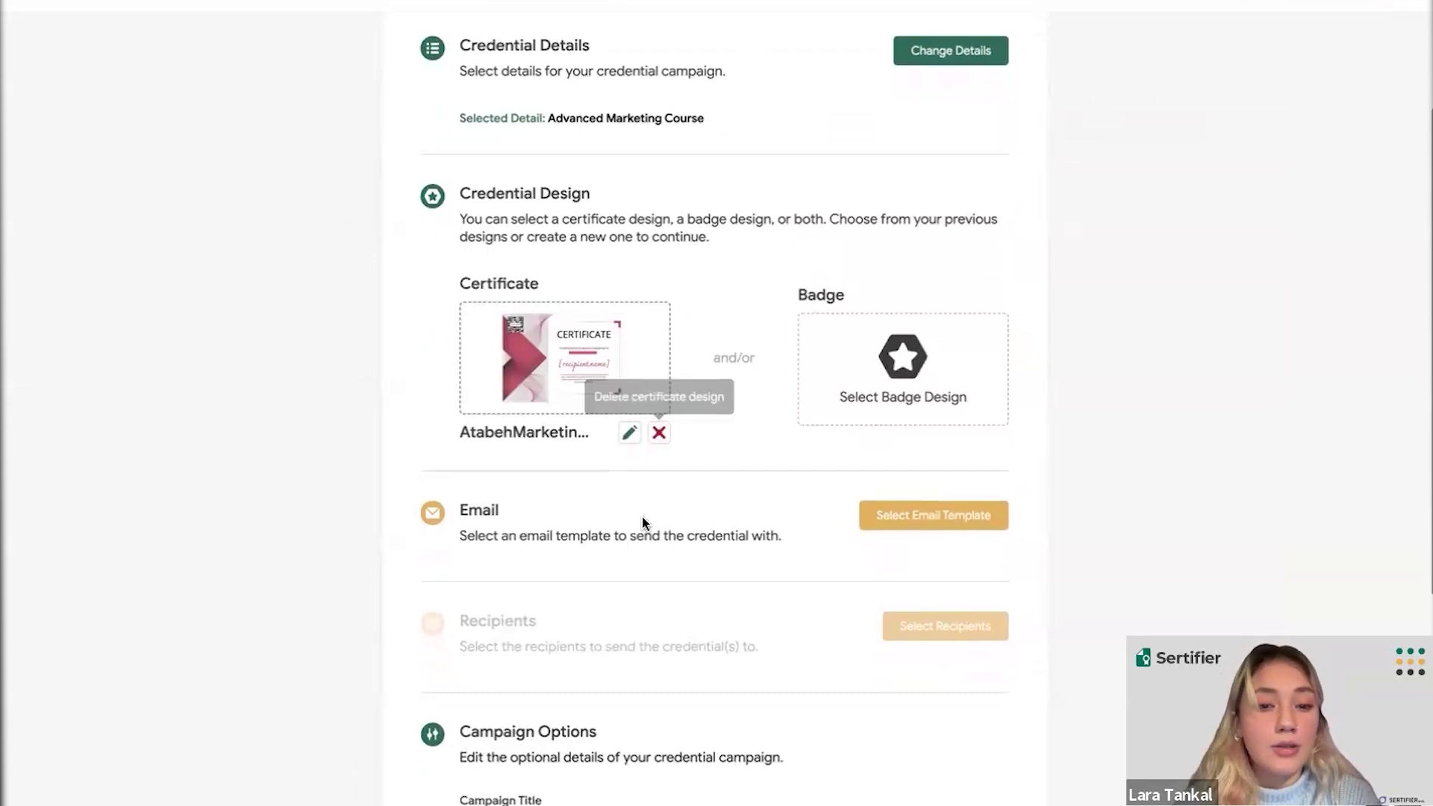
pyautogui.scroll(-1, 640, 521)
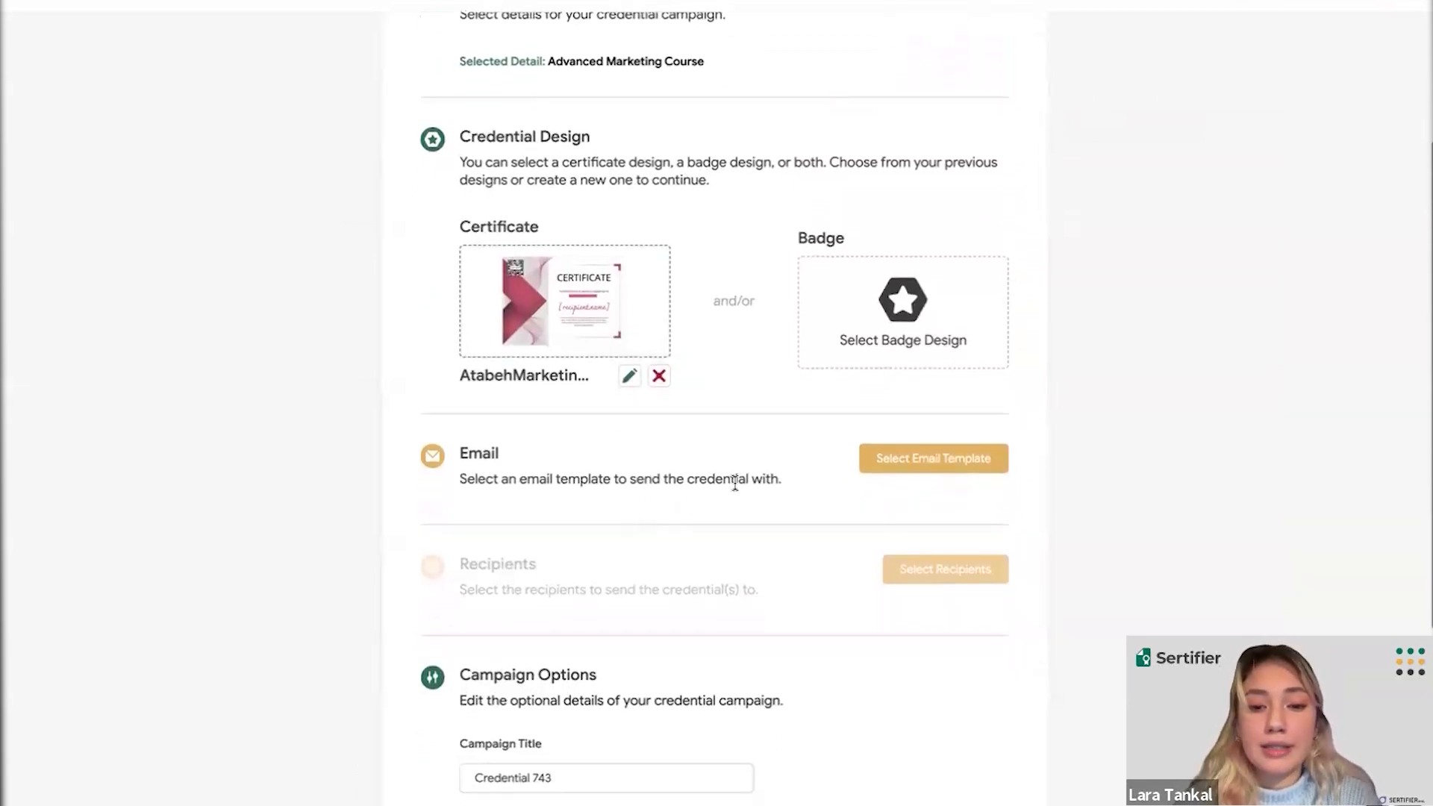
# - Open the email template picker from the campaign's Email section
pyautogui.click(888, 463)
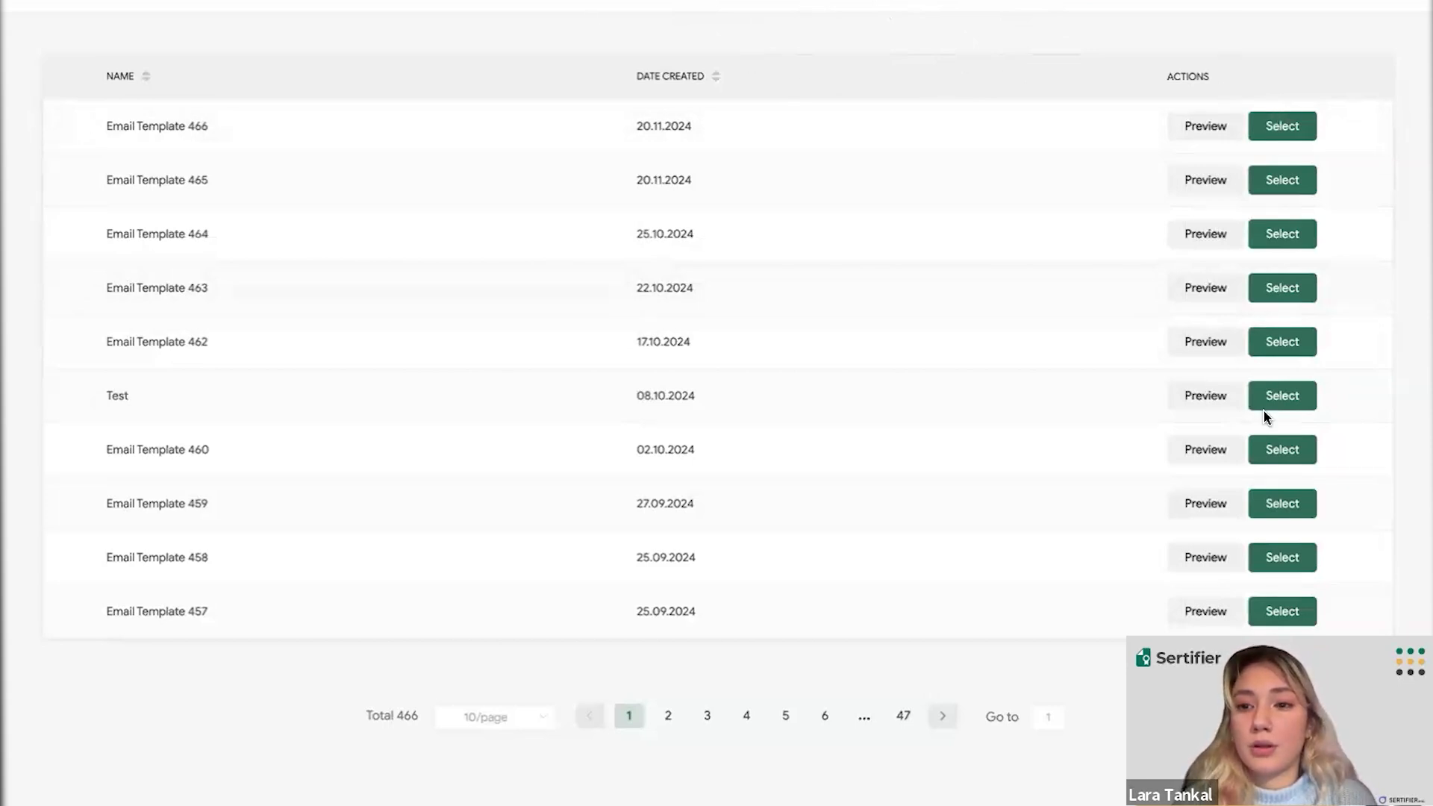
# - Select Email Template 466 and enter Acme Inc. as the sender name
pyautogui.click(1274, 125)
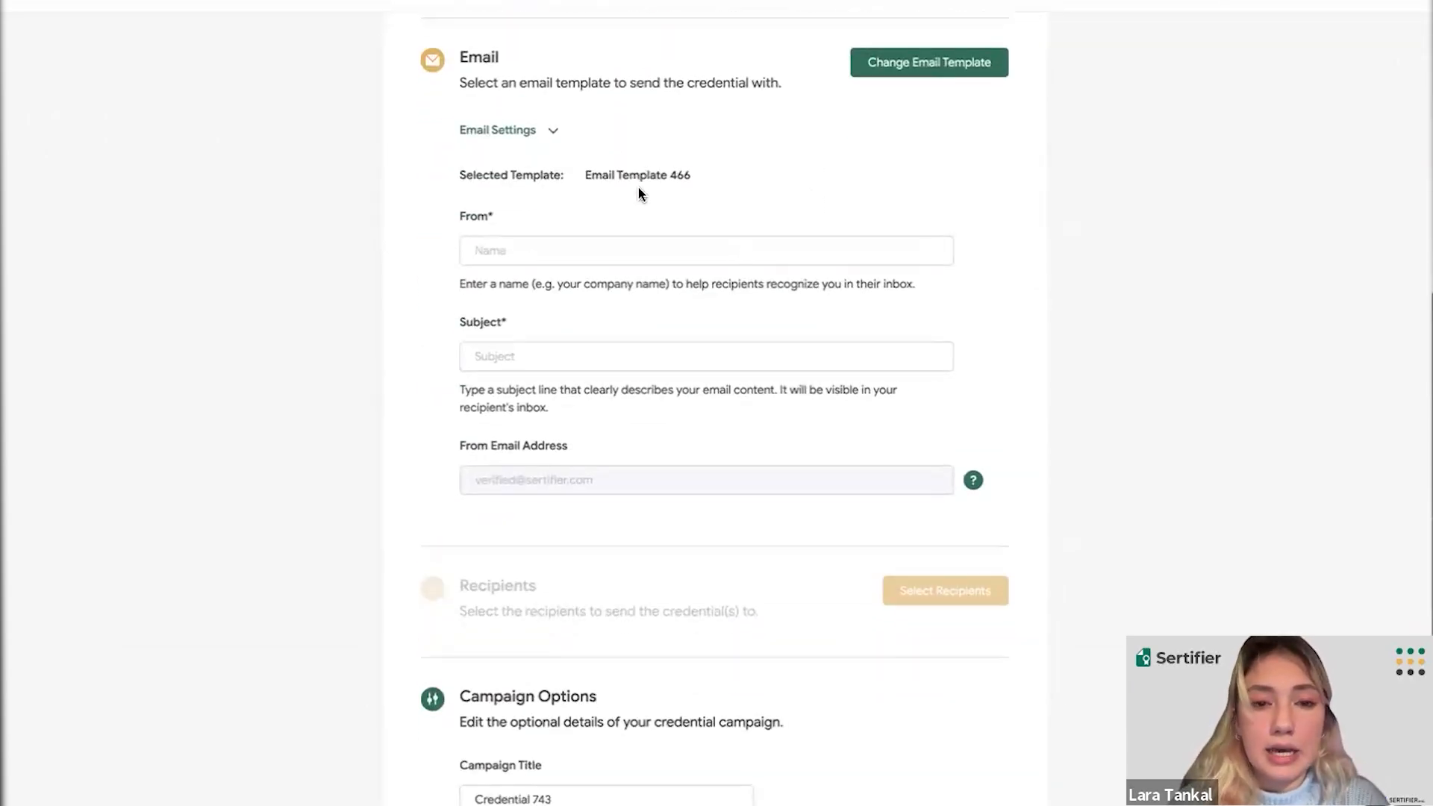
pyautogui.click(617, 259)
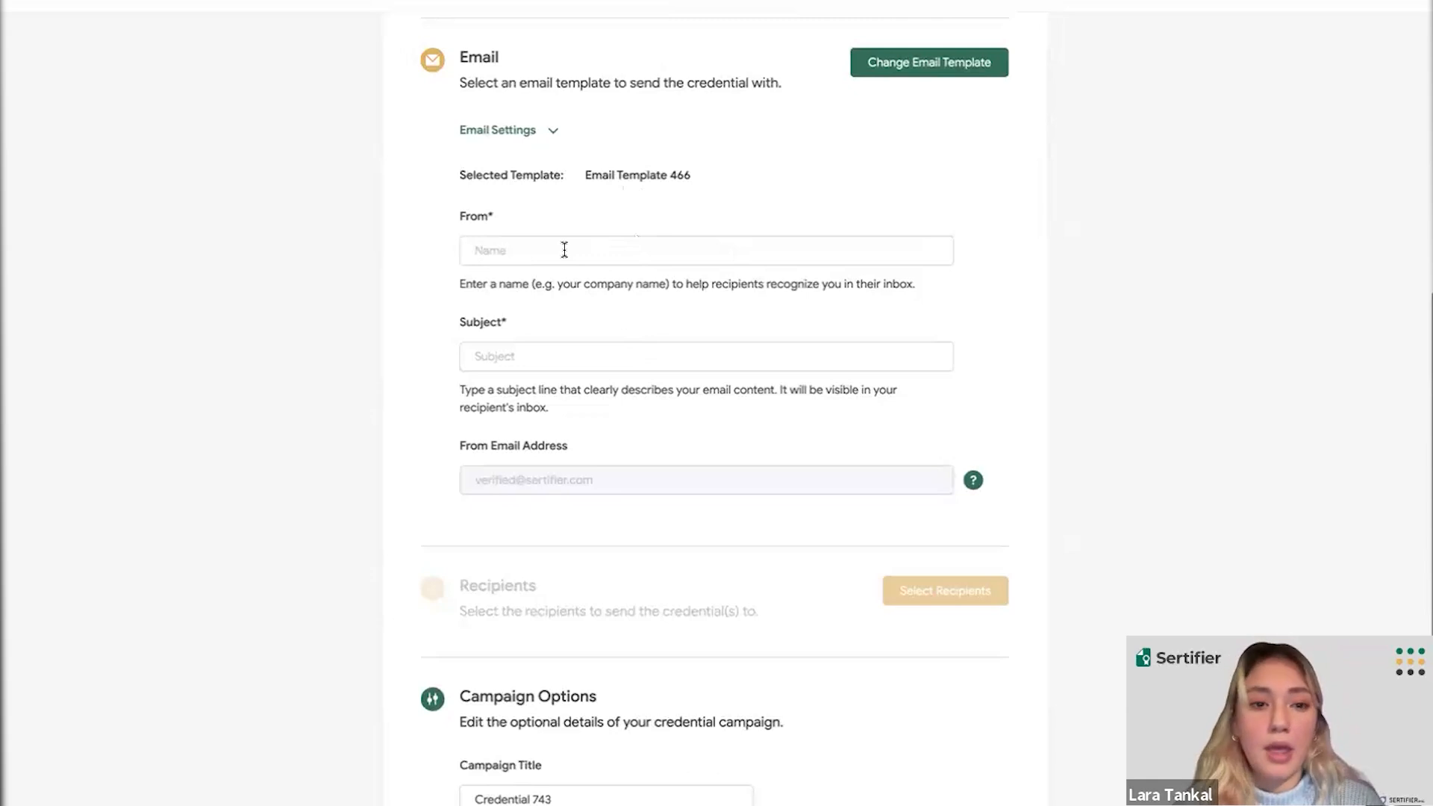
pyautogui.write('Acme Inc.')
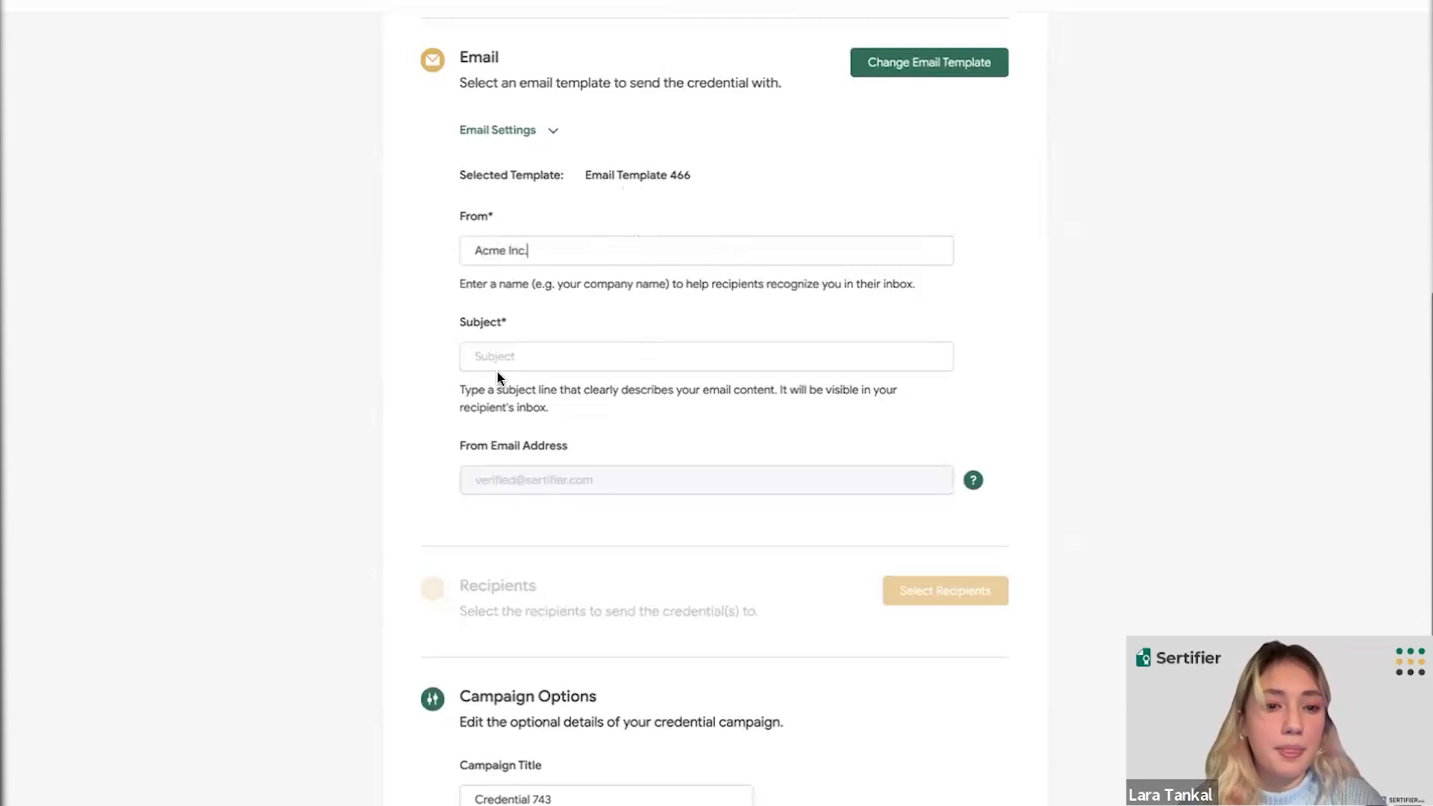
# - Set the email subject to 'Congrats!' and scroll down to Recipients
pyautogui.click(498, 363)
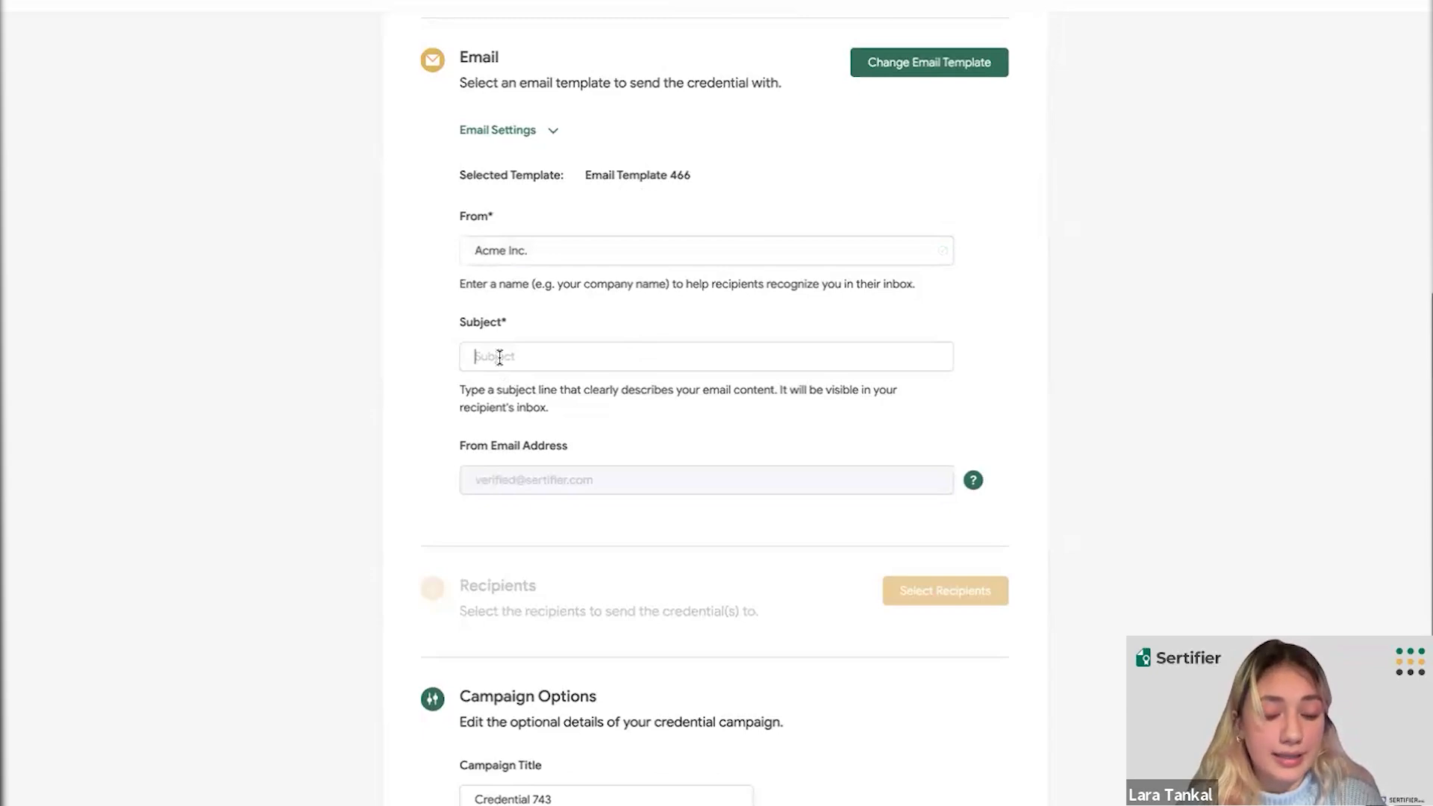
pyautogui.write('Congrta')
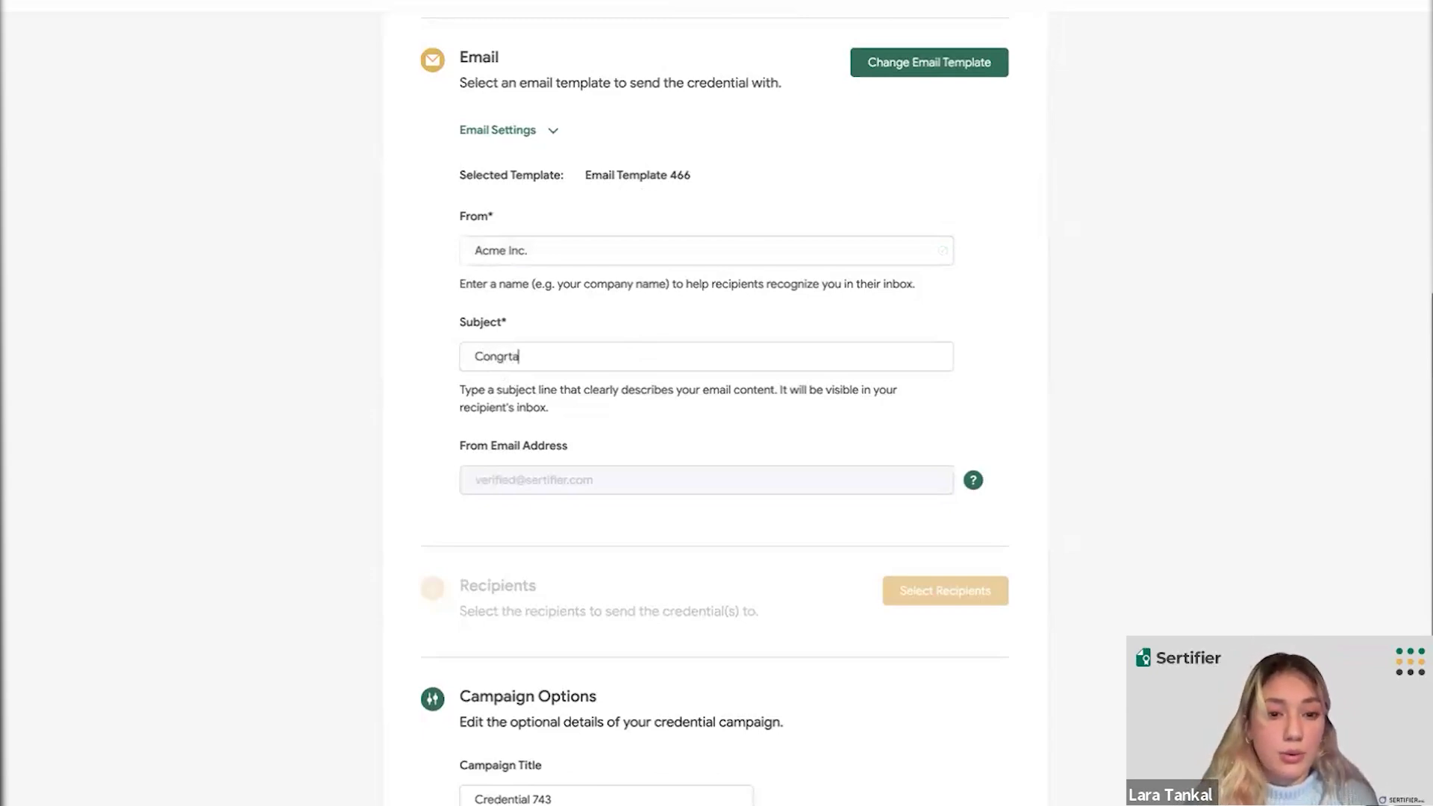
pyautogui.press('BackSpace')
pyautogui.press('BackSpace')
pyautogui.press('BackSpace')
pyautogui.write('rats')
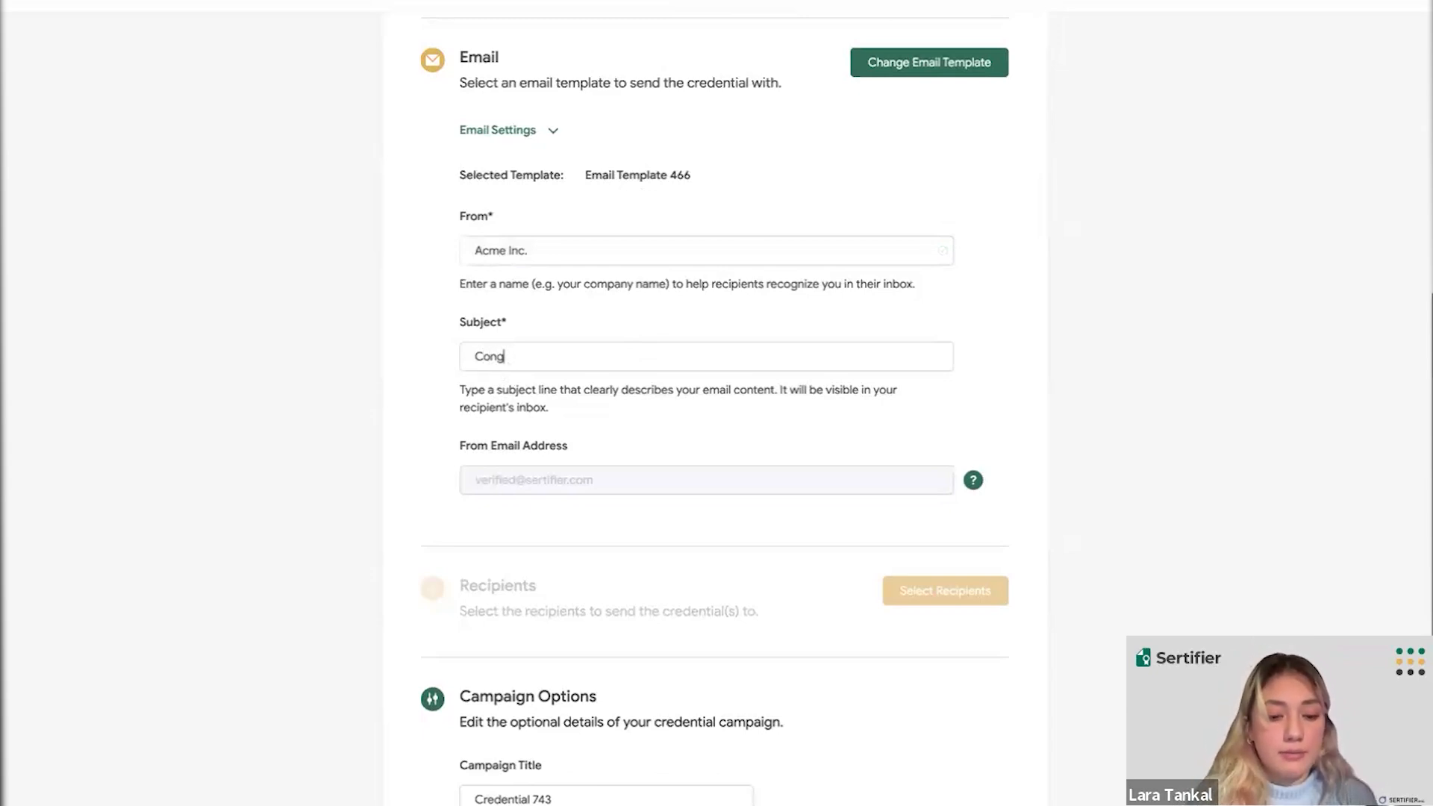
pyautogui.write('!')
pyautogui.click(1037, 312)
pyautogui.scroll(1, 697, 269)
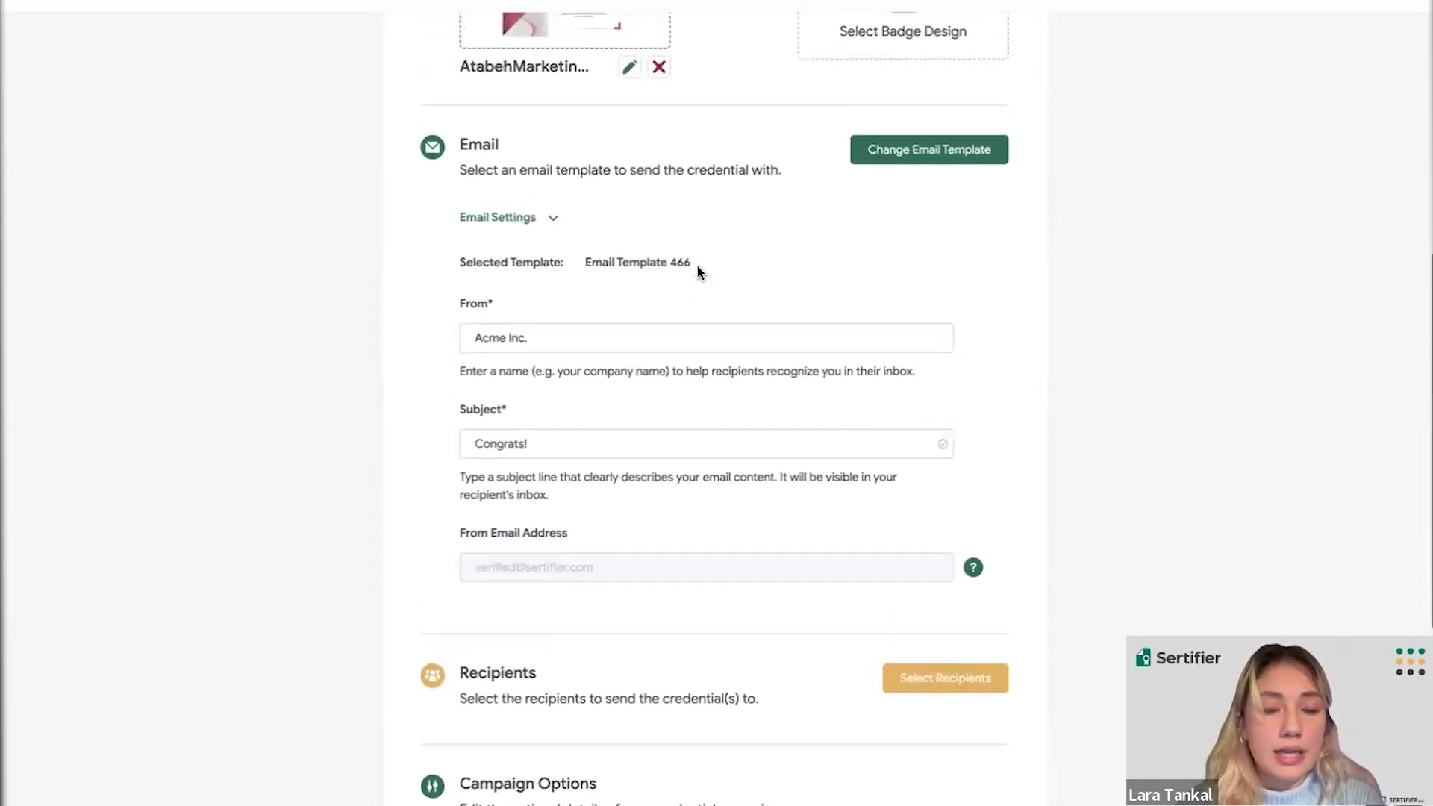
pyautogui.scroll(2, 634, 321)
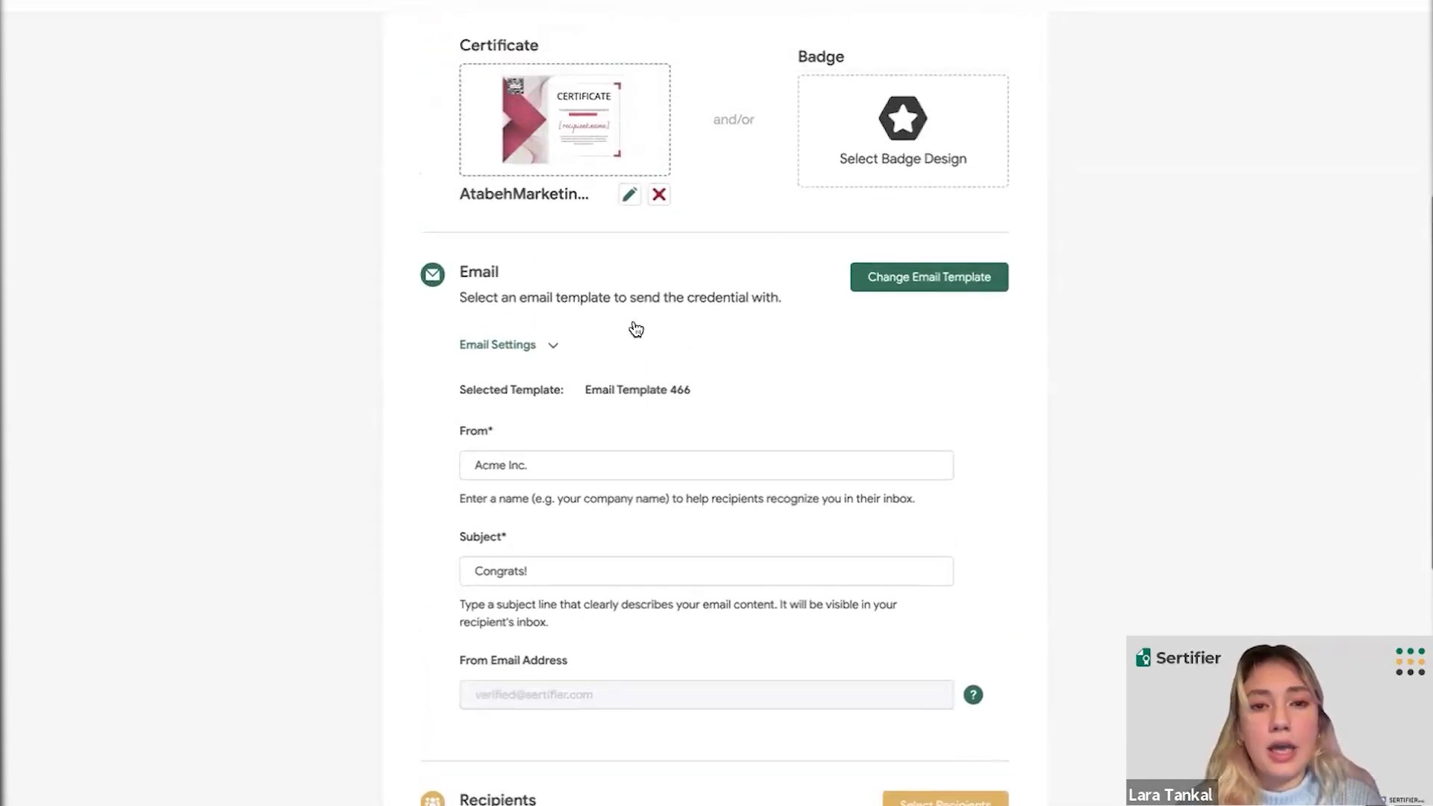
pyautogui.scroll(1, 633, 327)
pyautogui.scroll(2, 636, 327)
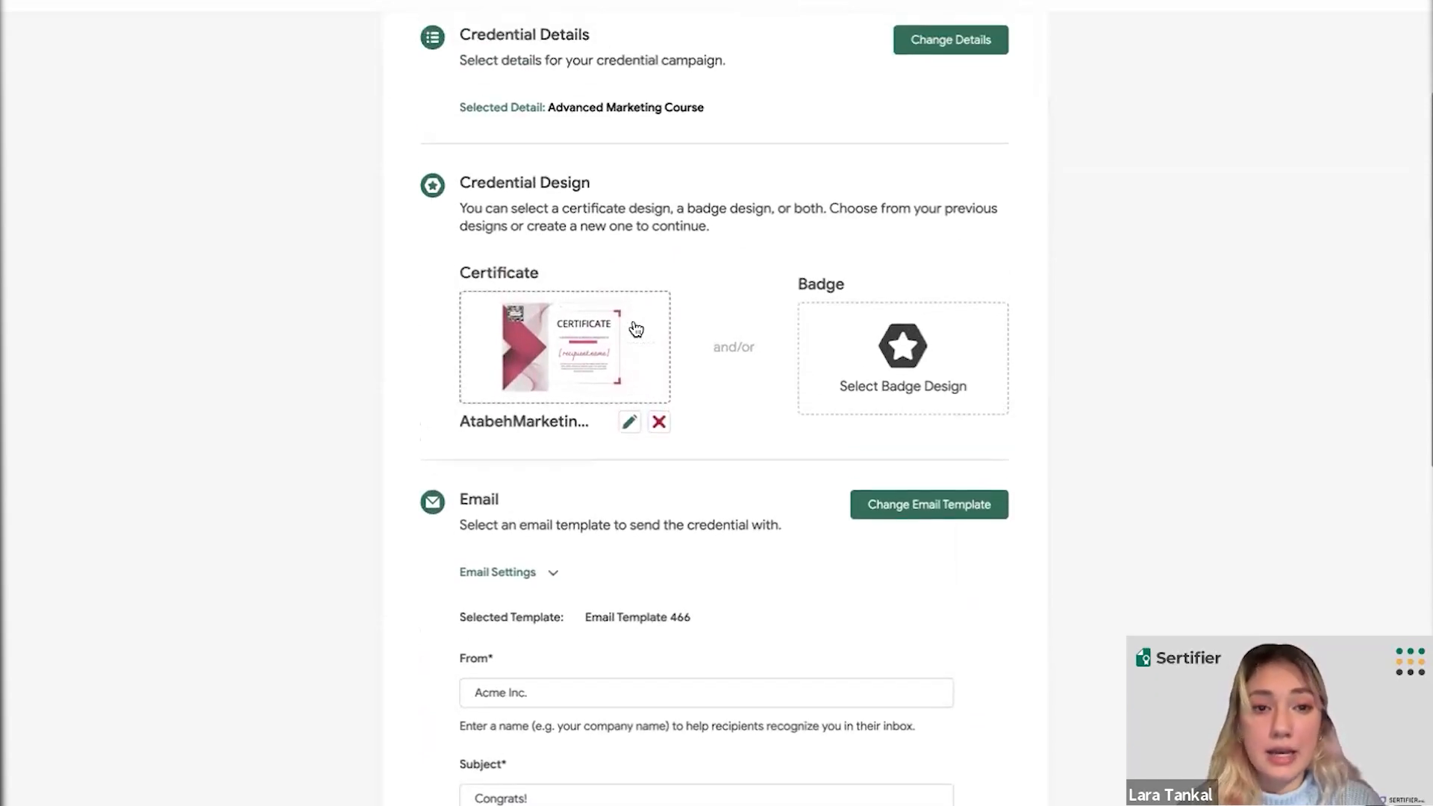
pyautogui.scroll(-2, 684, 294)
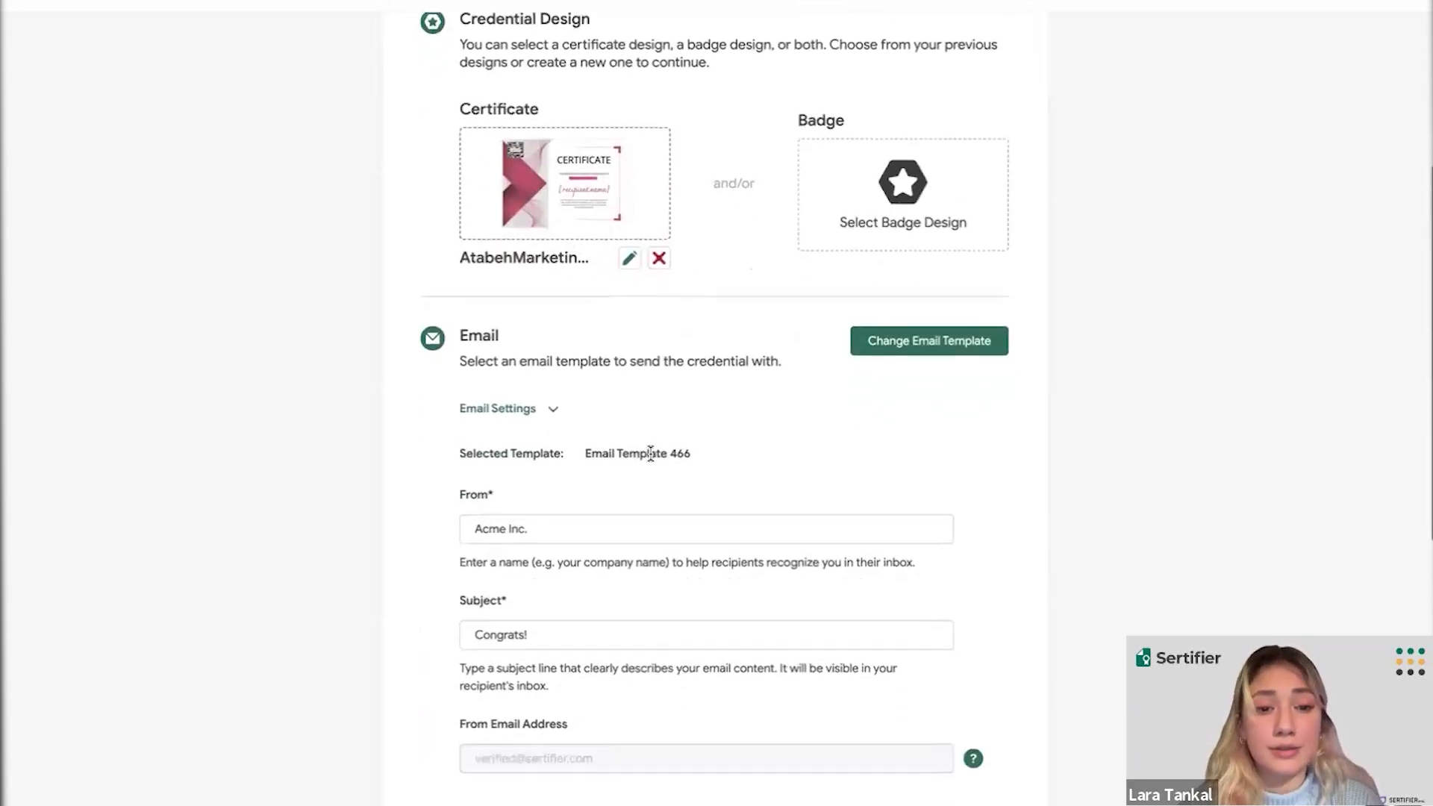
pyautogui.scroll(-5, 651, 453)
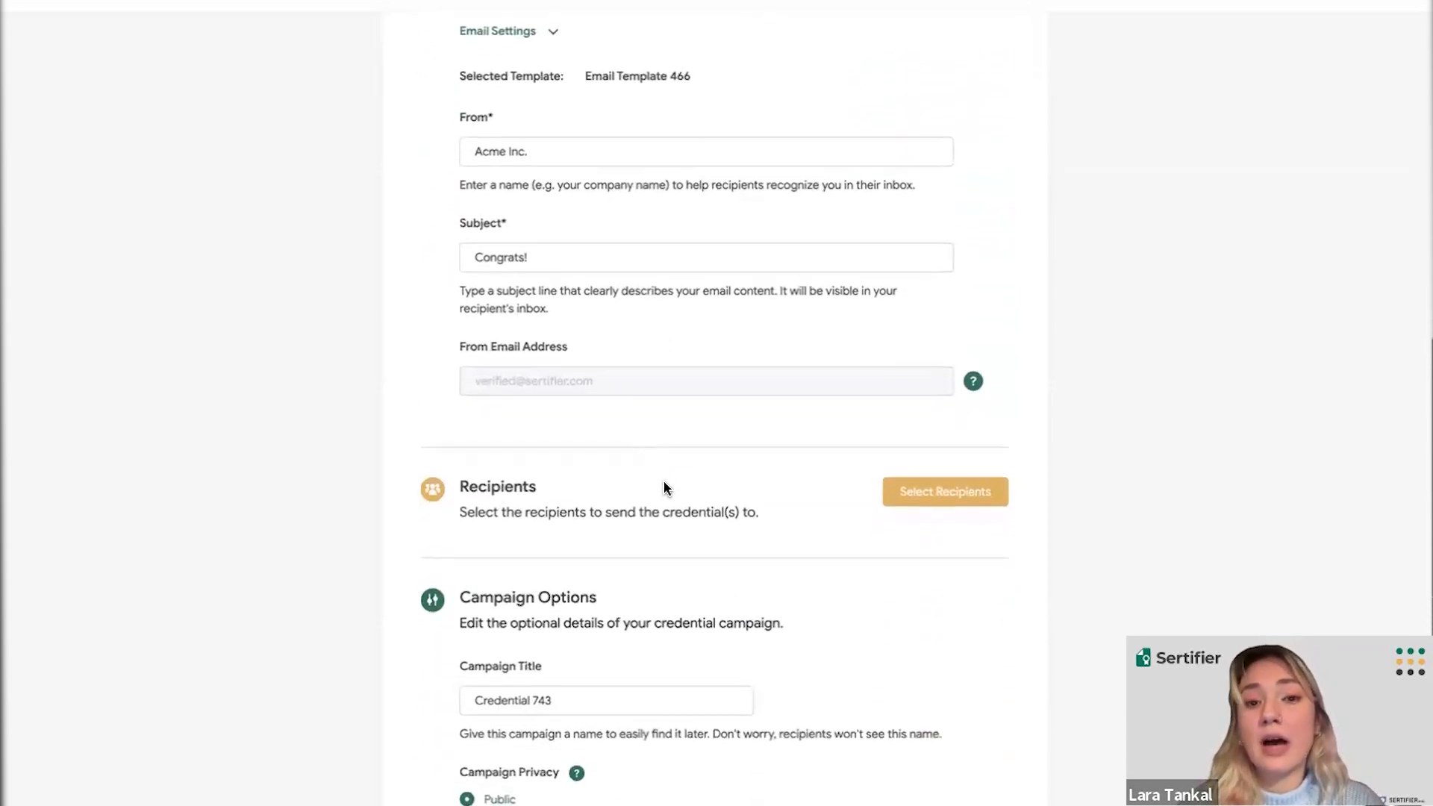
pyautogui.scroll(-1, 664, 483)
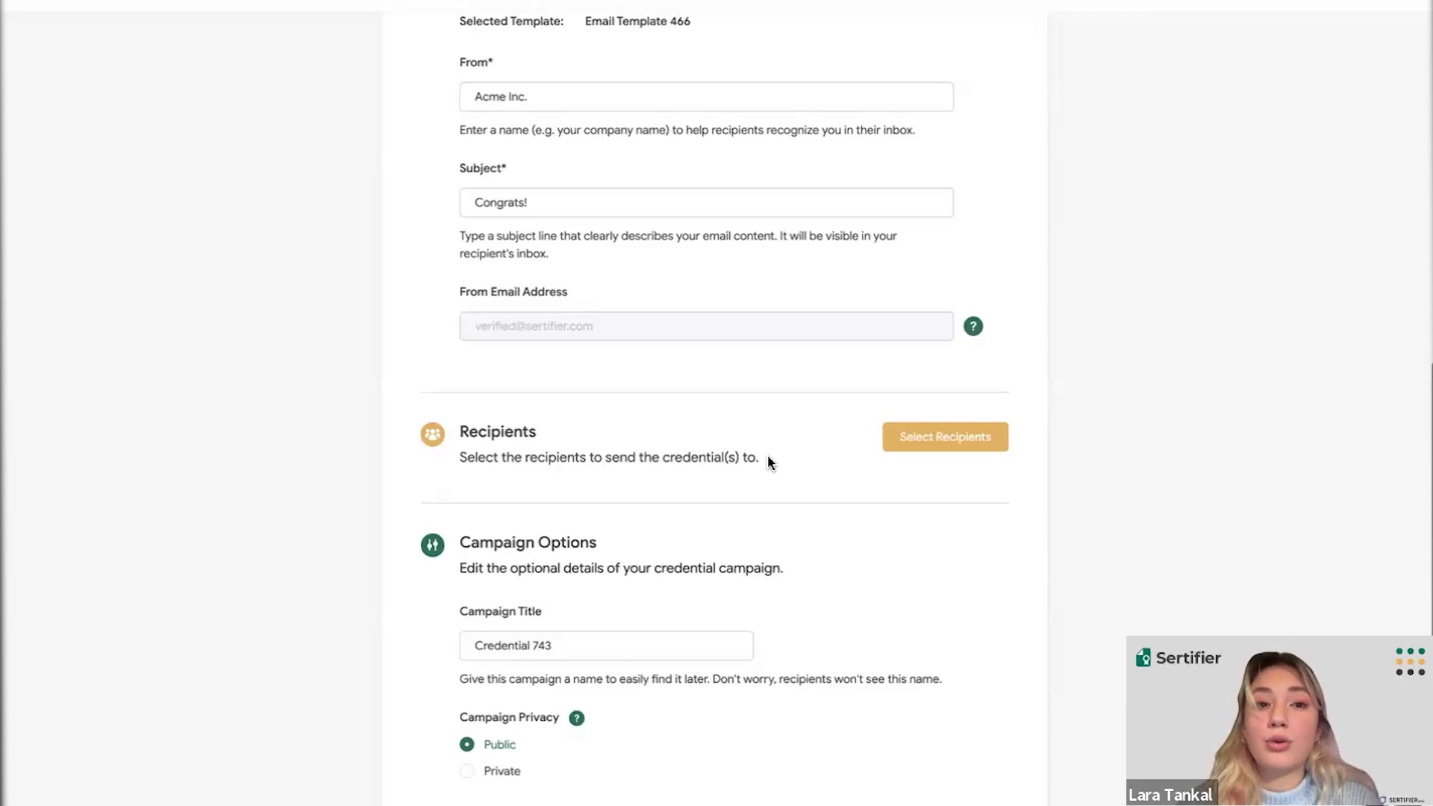
# - Choose Upload Recipients from the recipients options dropdown
pyautogui.click(916, 445)
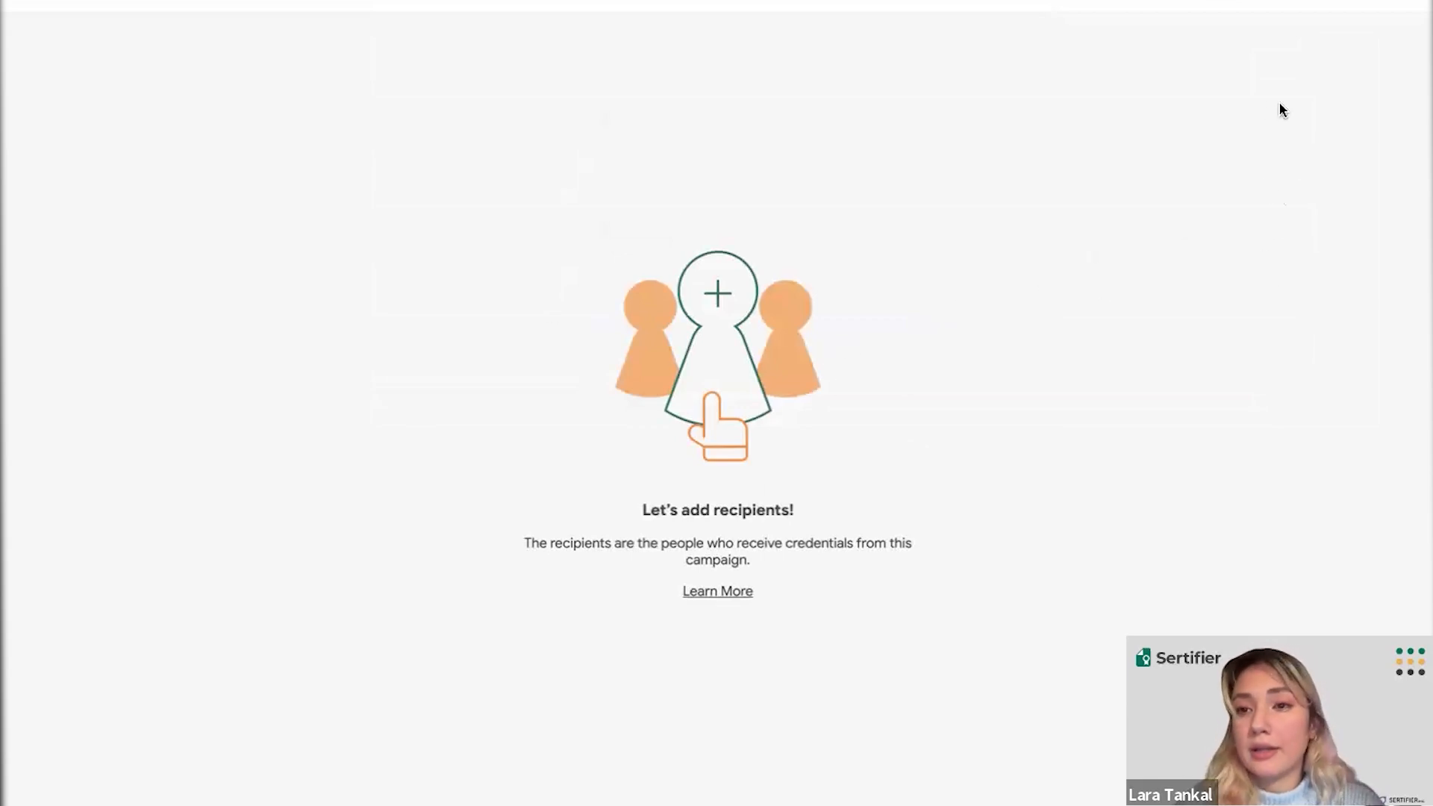
pyautogui.click(1226, 1)
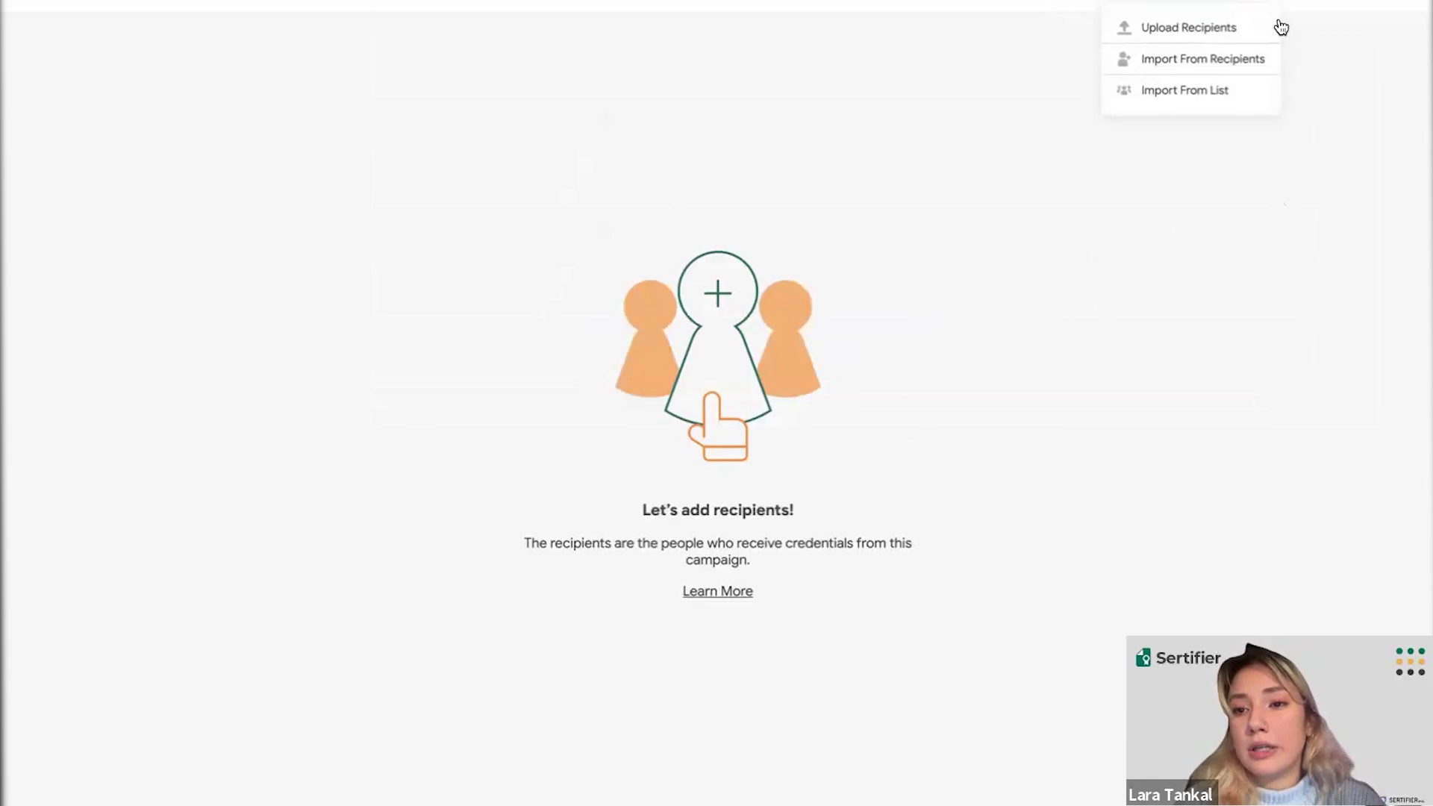
pyautogui.click(1289, 76)
pyautogui.click(1239, 1)
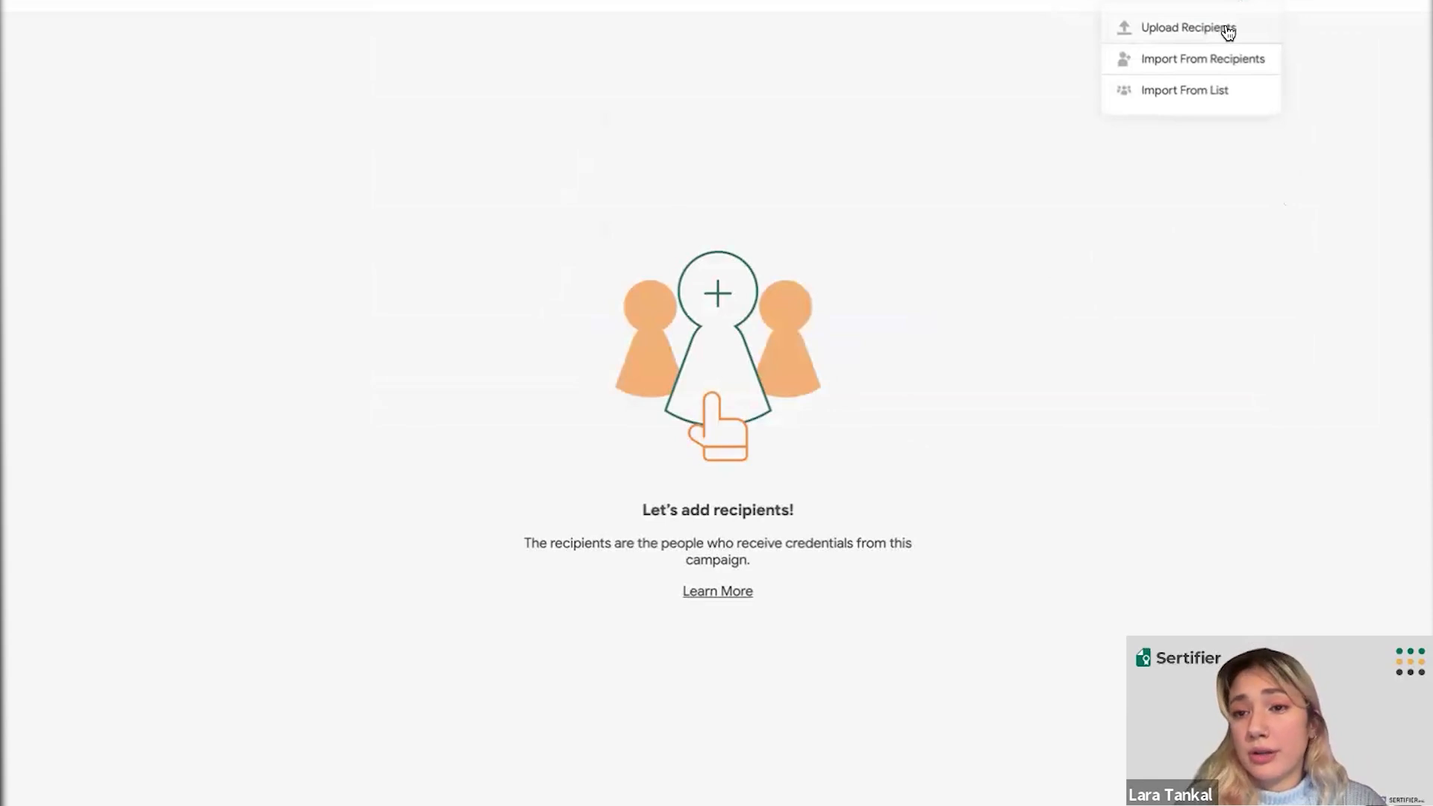
pyautogui.click(1226, 30)
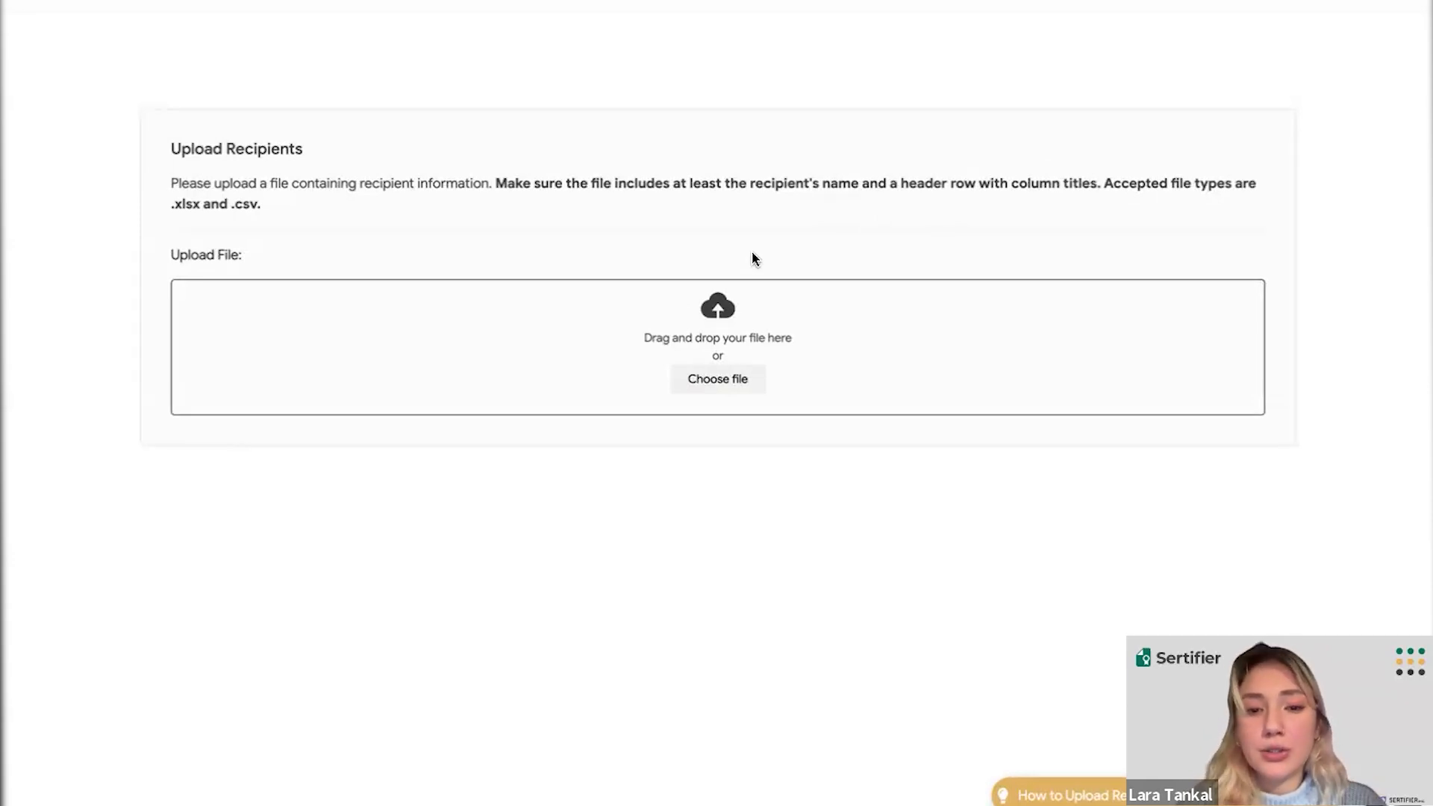
# - Pick Recipients List.xlsx in the file browser to upload it
pyautogui.click(730, 380)
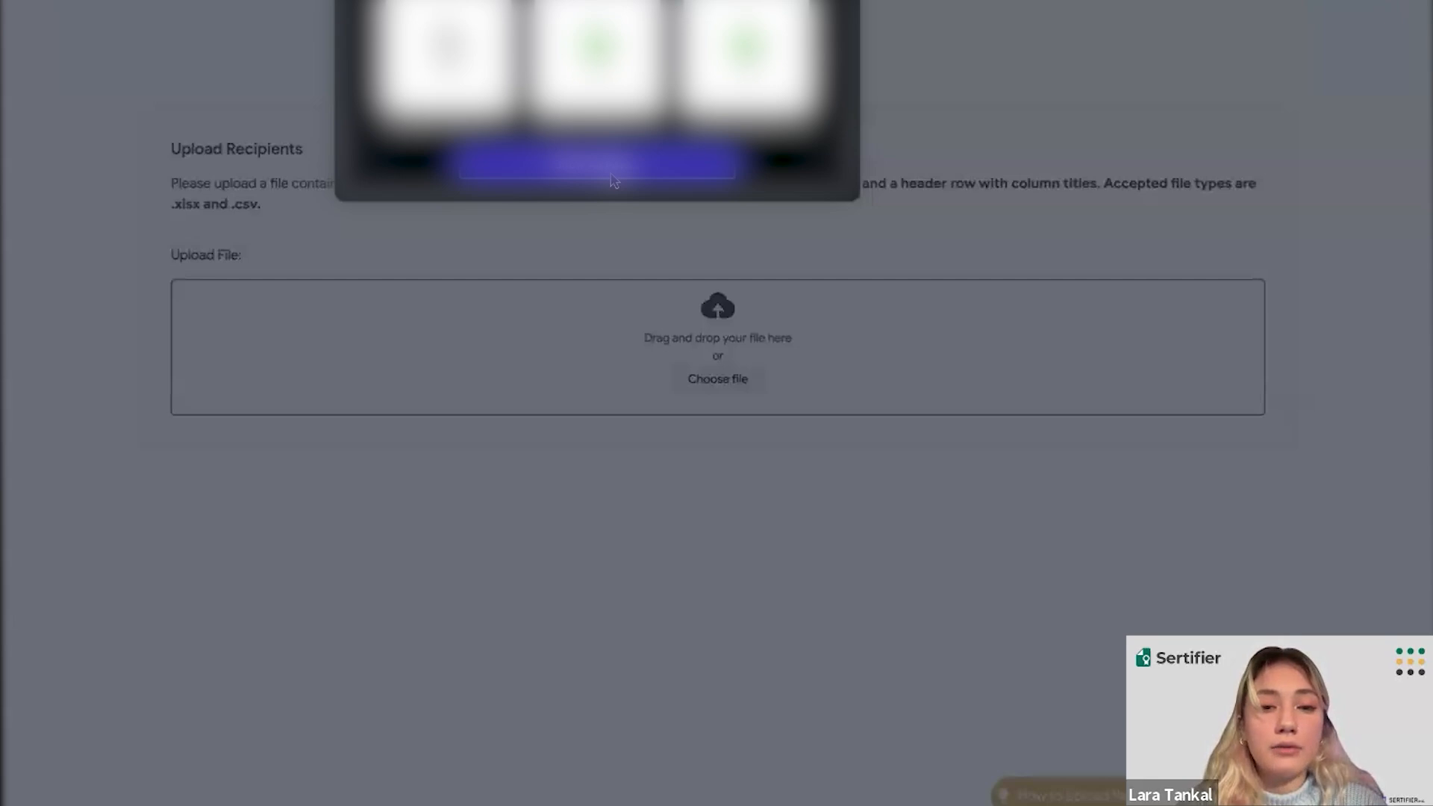
pyautogui.click(613, 175)
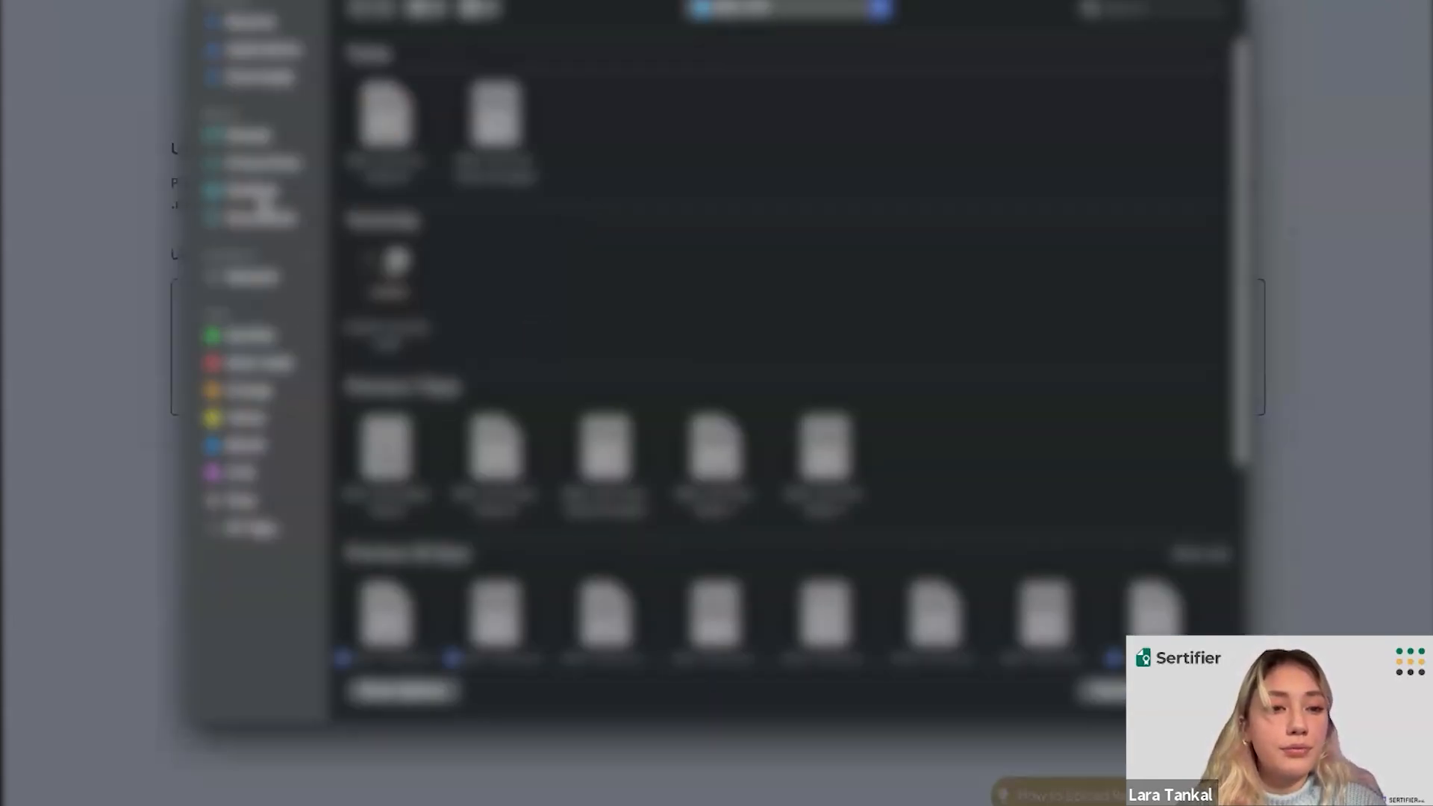
pyautogui.click(233, 169)
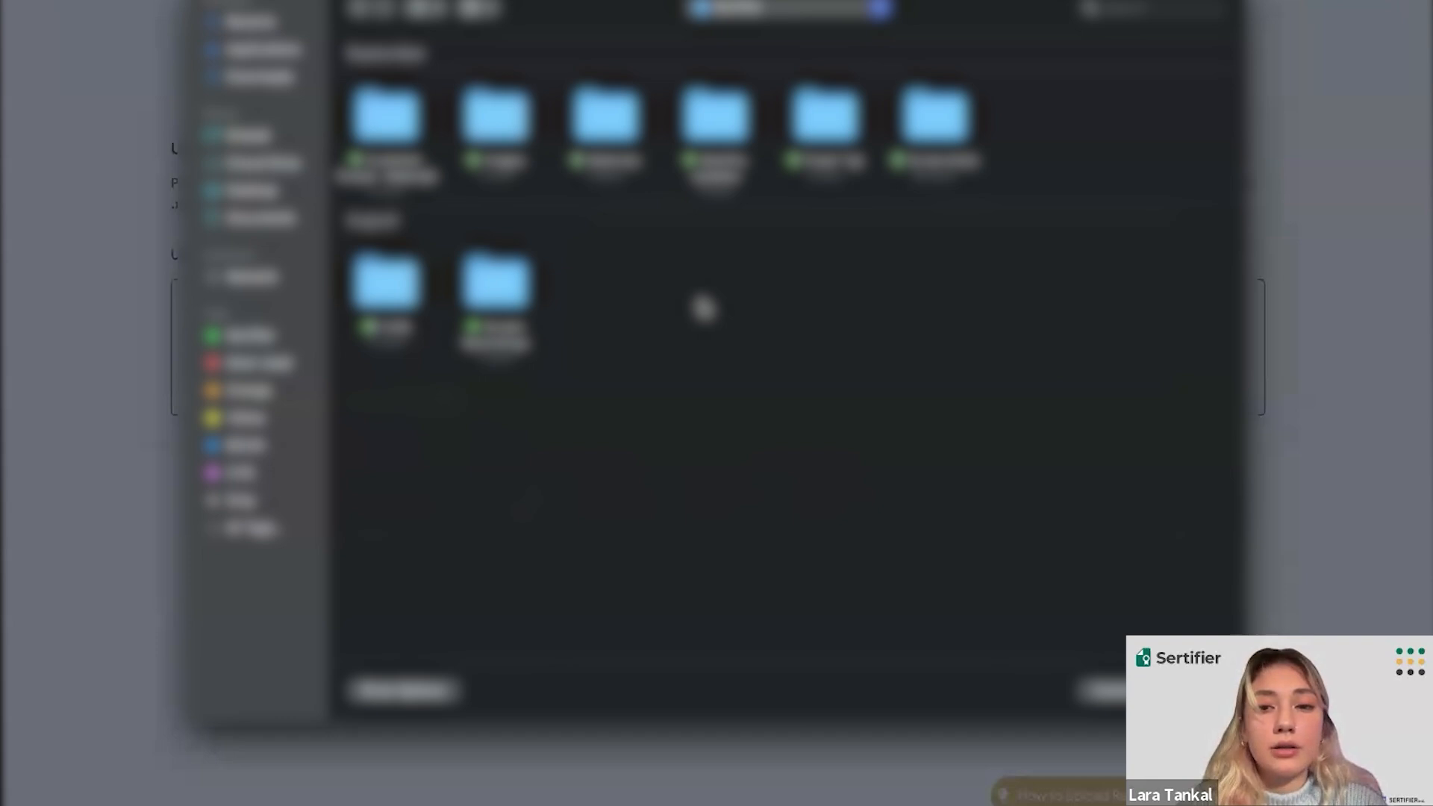
pyautogui.doubleClick(407, 125)
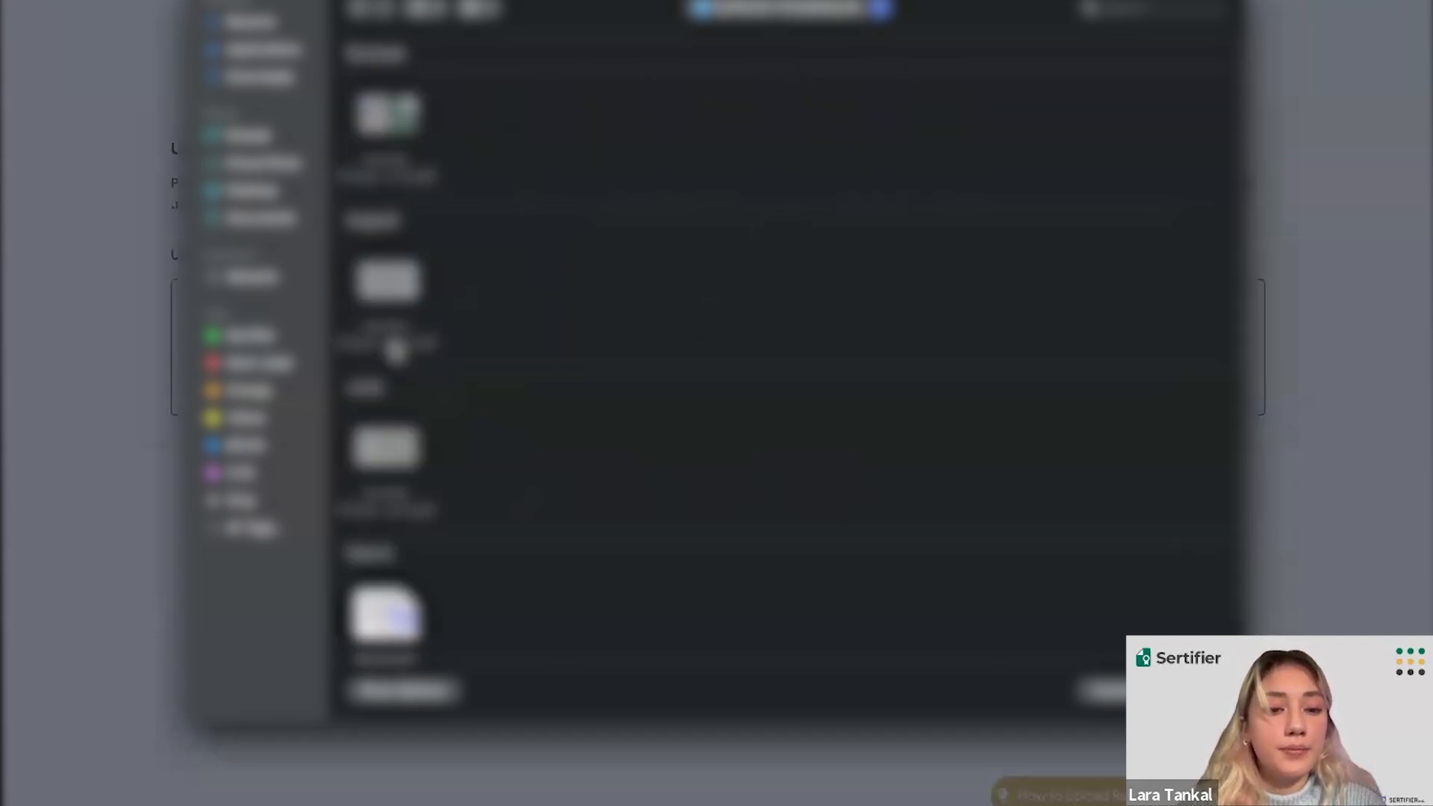
pyautogui.click(389, 639)
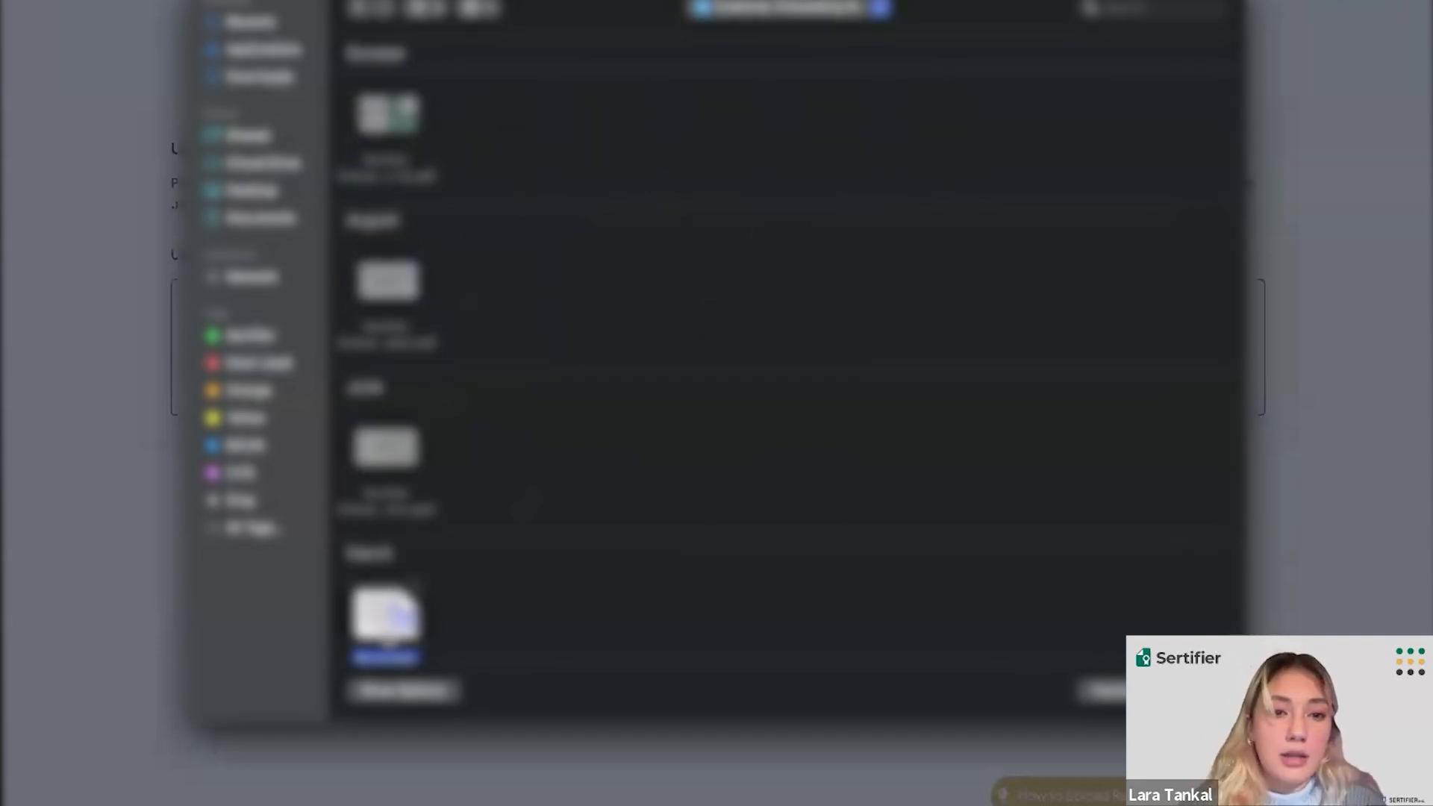
pyautogui.doubleClick(388, 630)
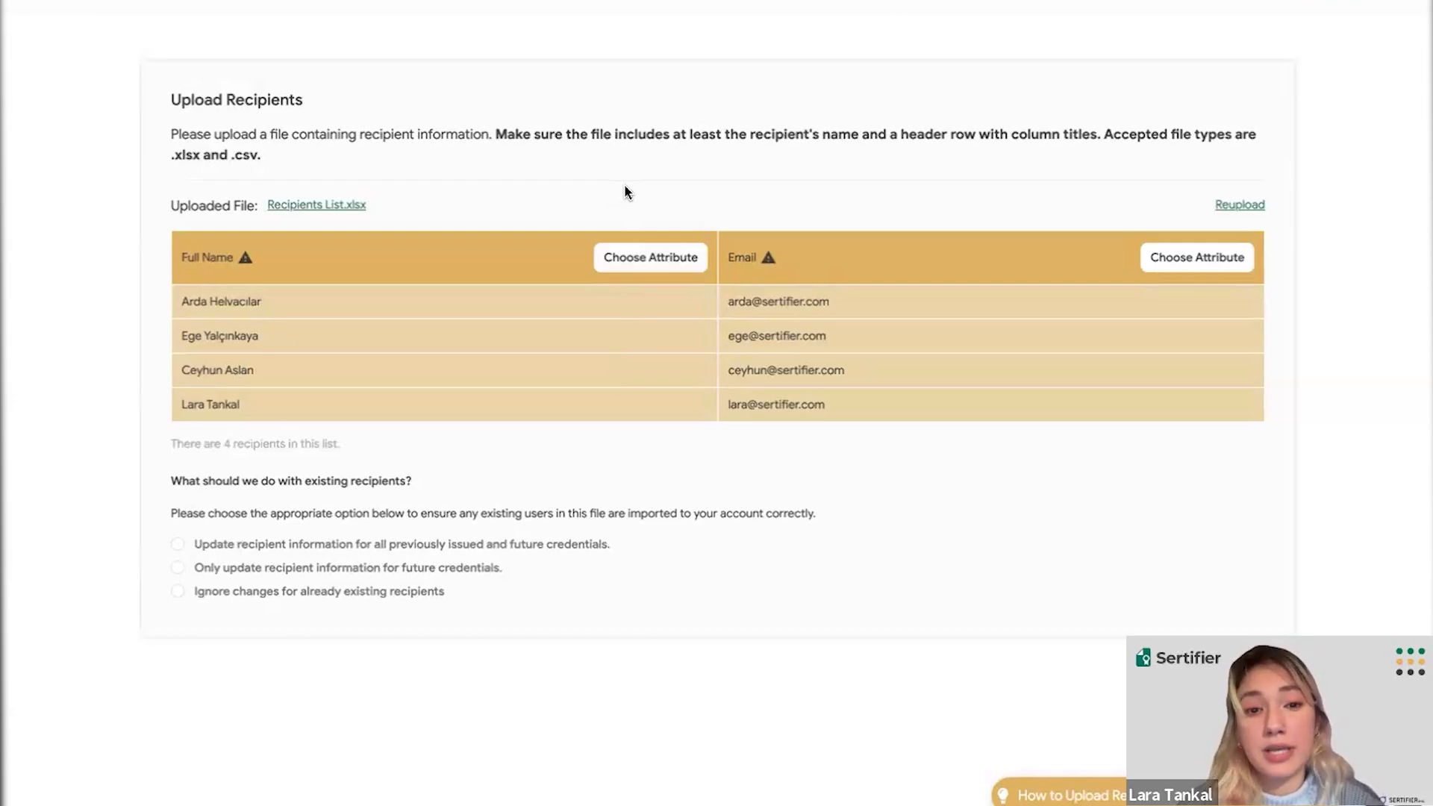
# - Map the file's name column to the Full Name attribute
pyautogui.click(611, 260)
pyautogui.click(547, 295)
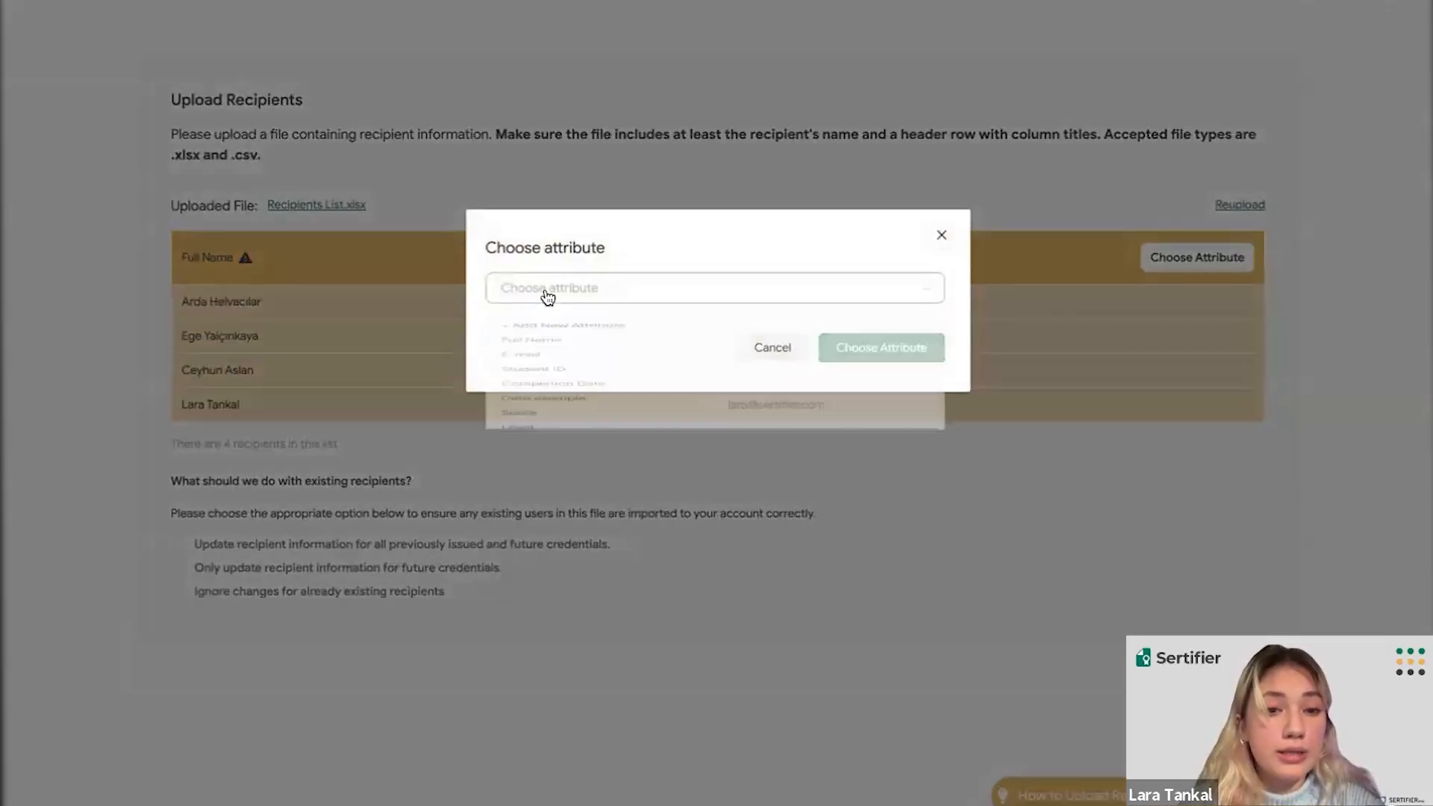
pyautogui.click(528, 371)
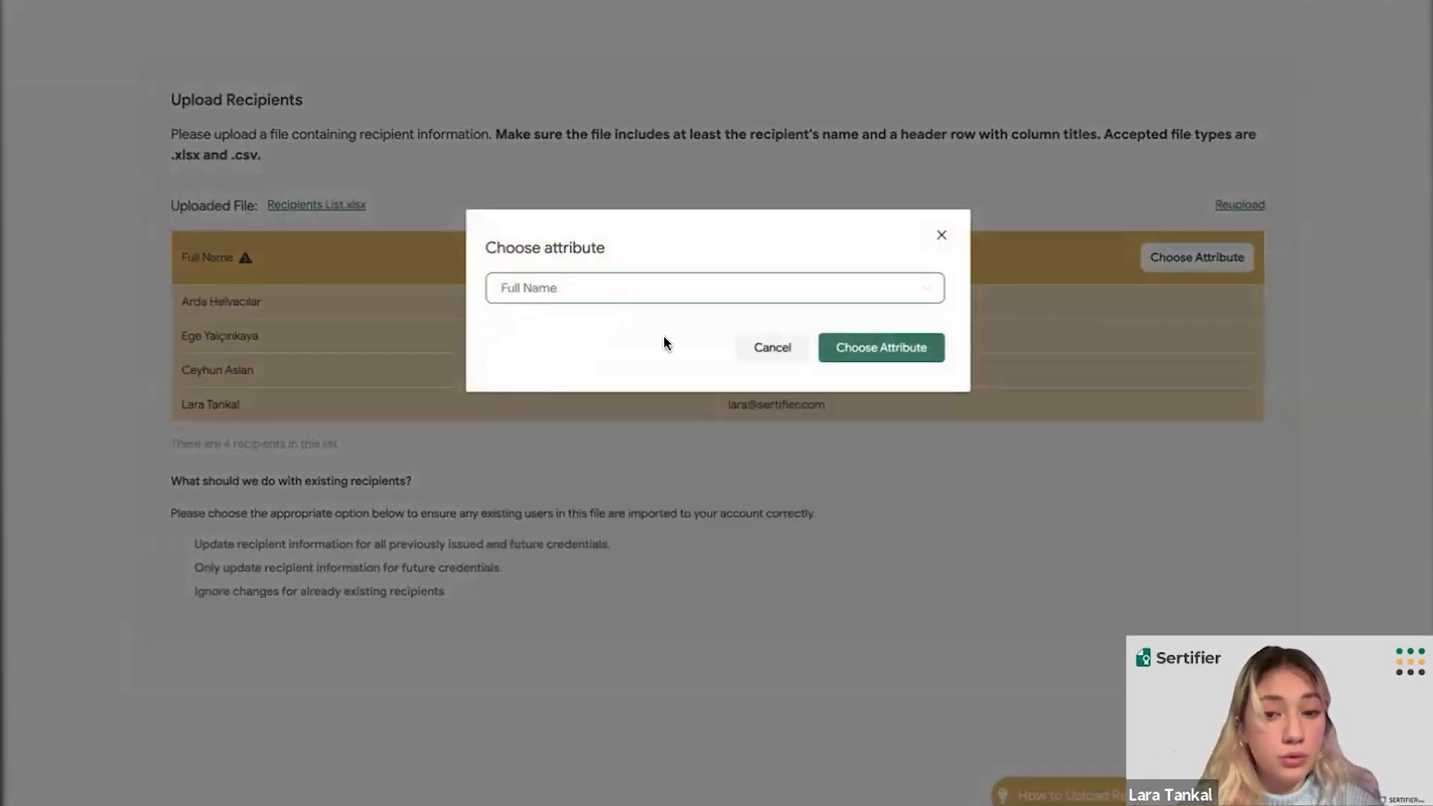
pyautogui.click(877, 346)
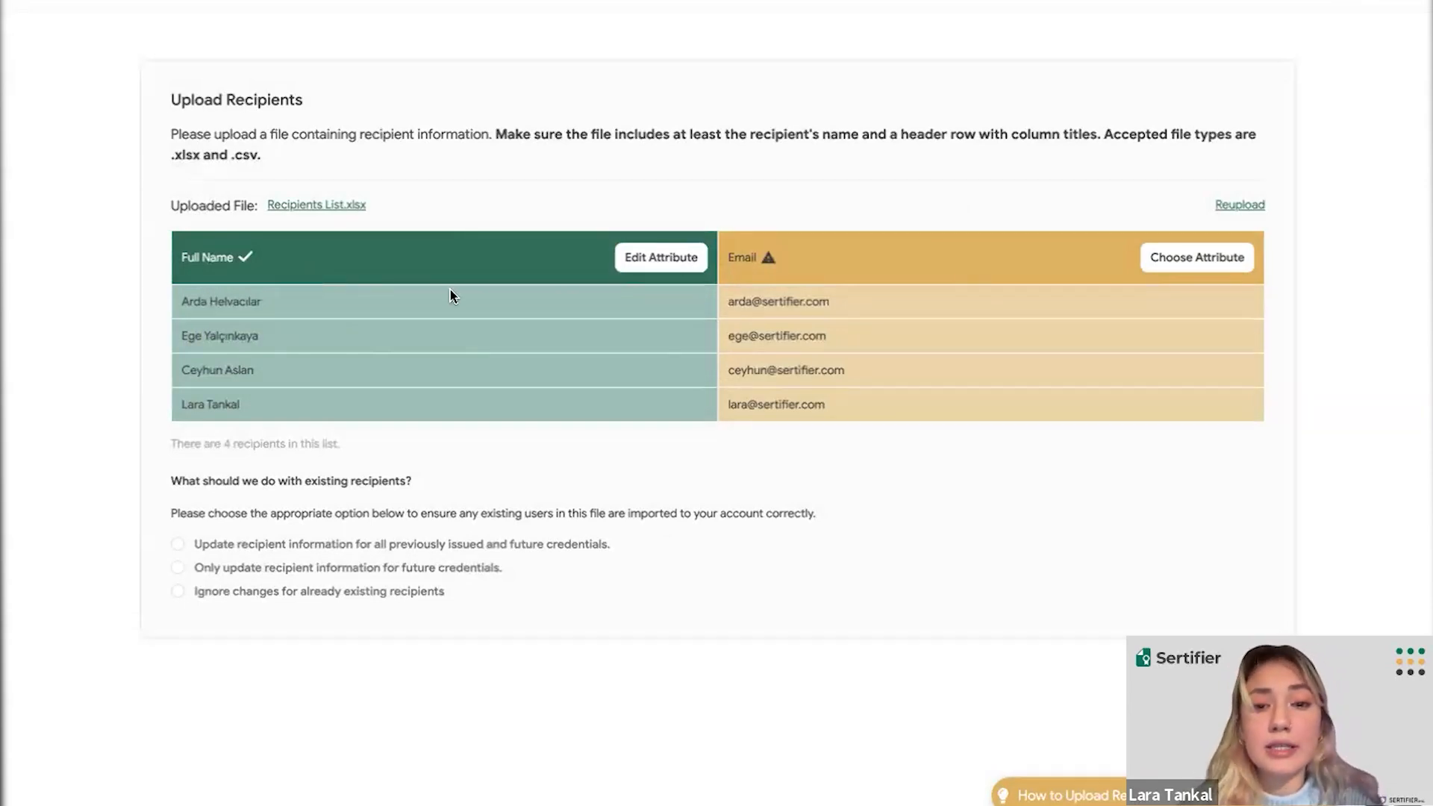
# - Map the Email column to the E-mail attribute
pyautogui.click(1154, 256)
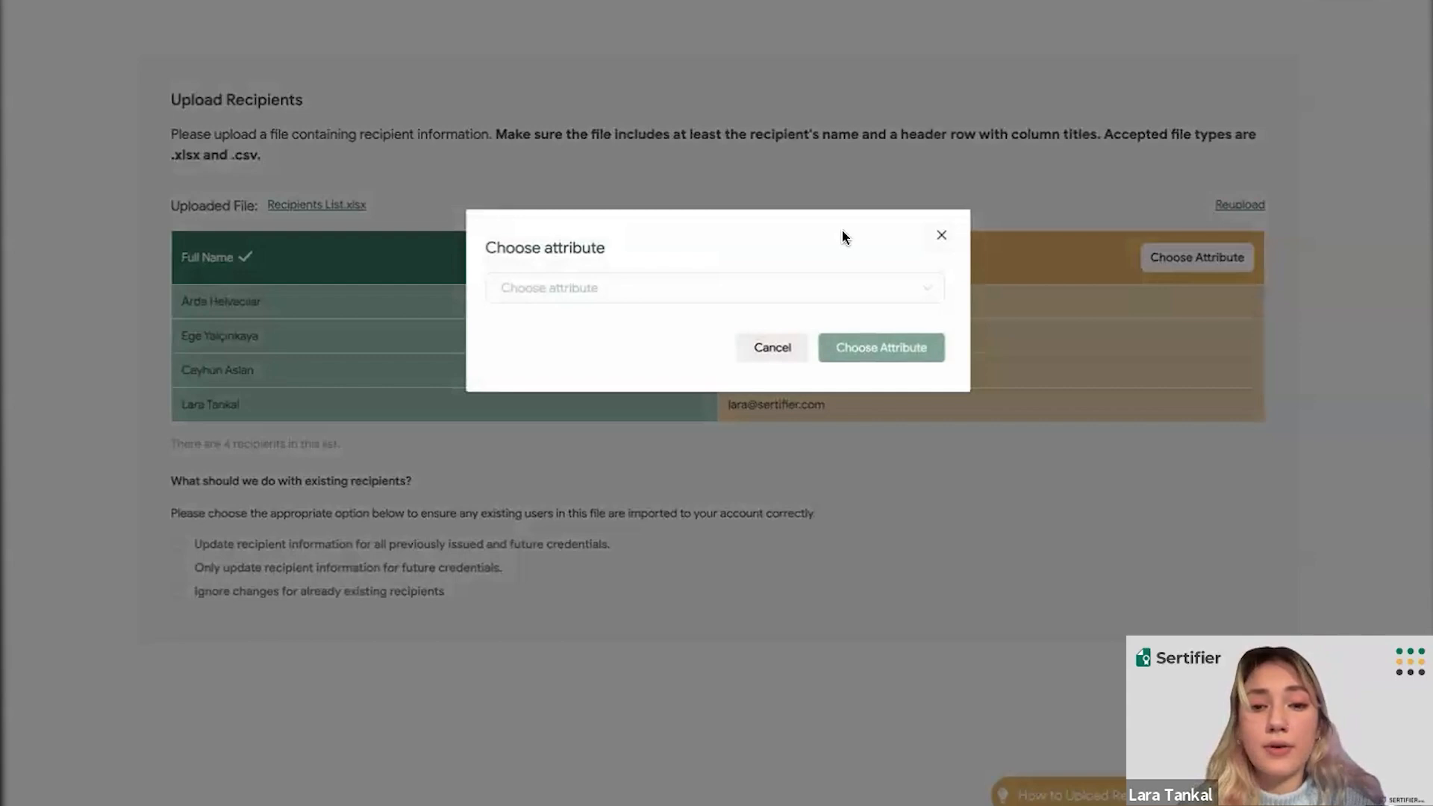
pyautogui.click(799, 299)
pyautogui.click(518, 409)
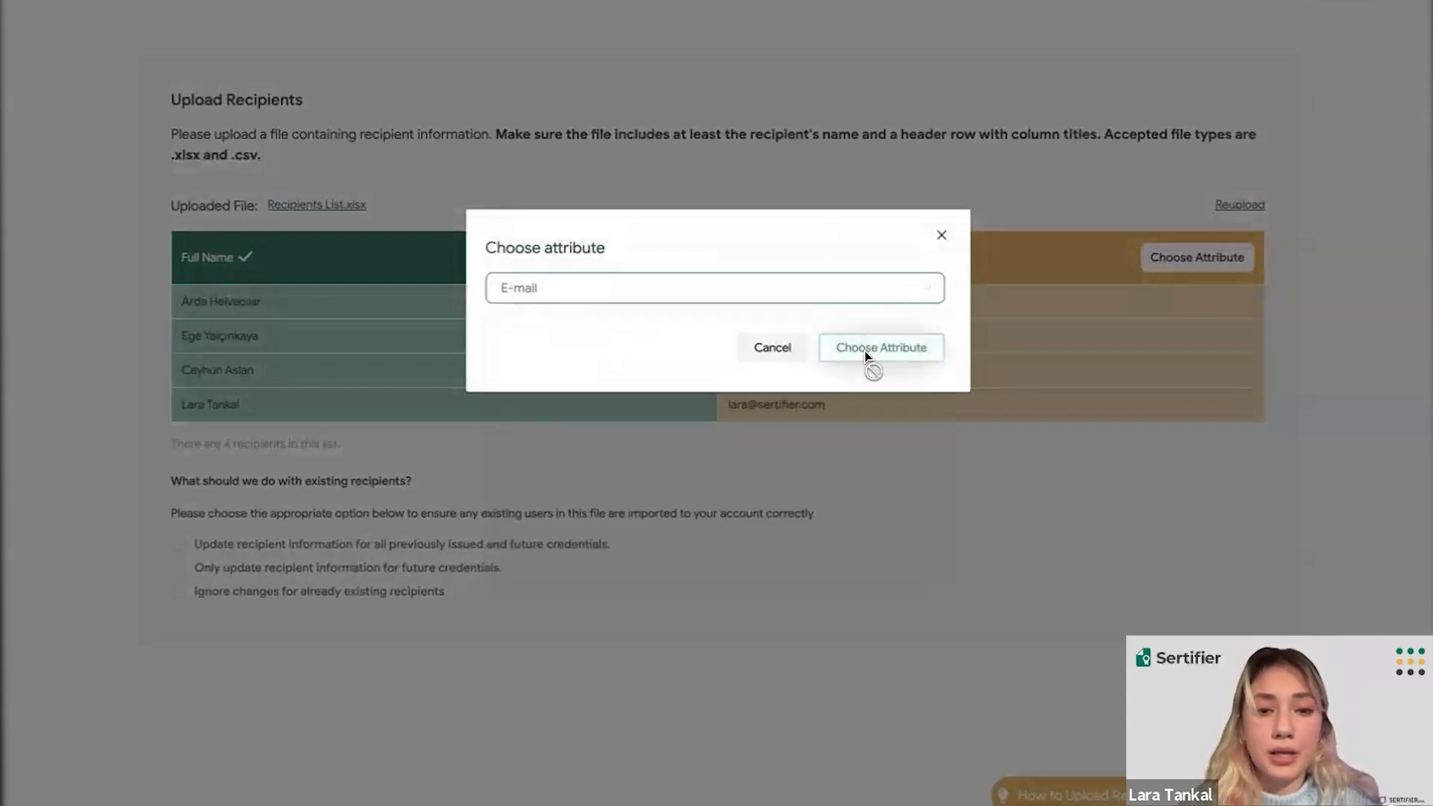
pyautogui.click(868, 351)
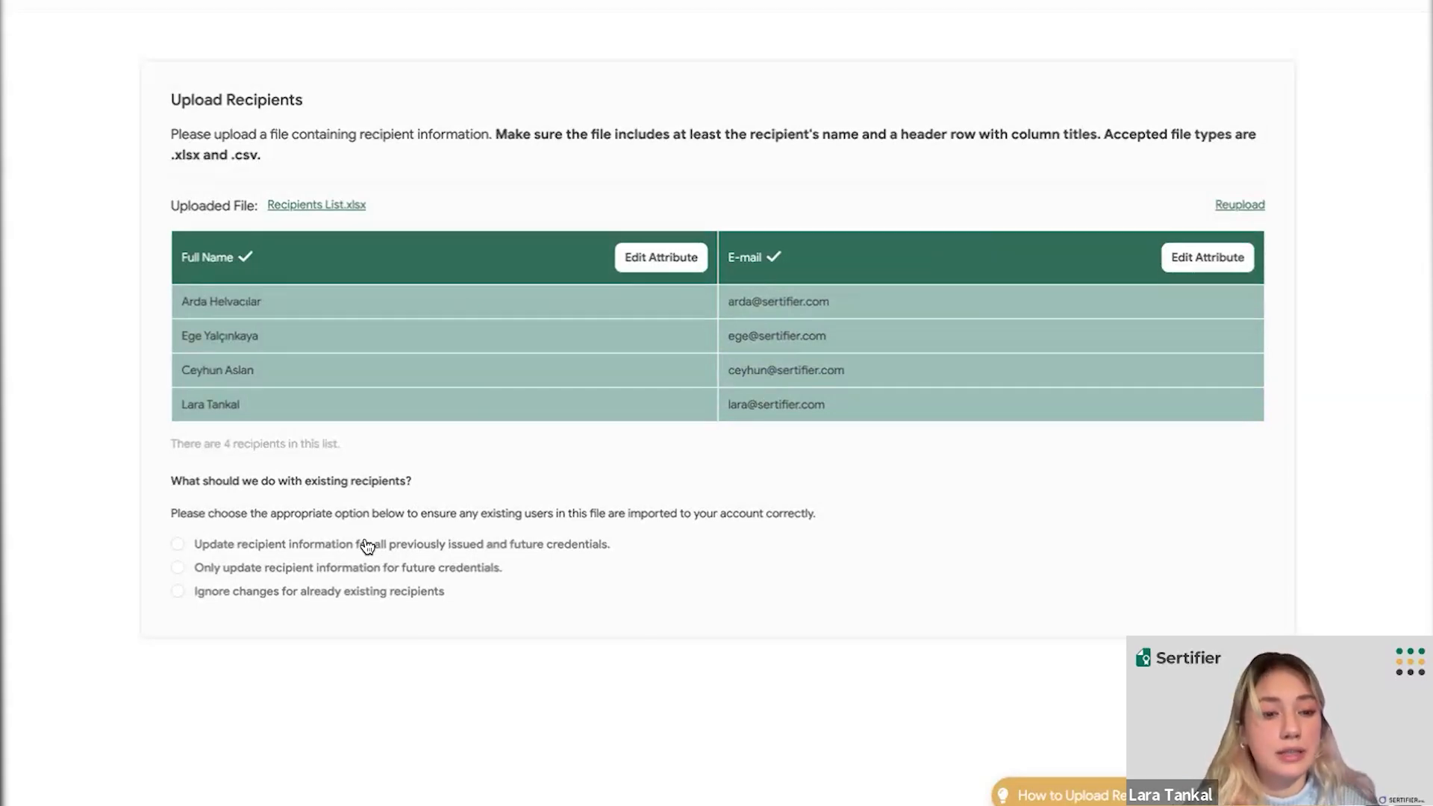
# - Ignore changes for existing recipients and confirm the import of 4 users
pyautogui.click(308, 575)
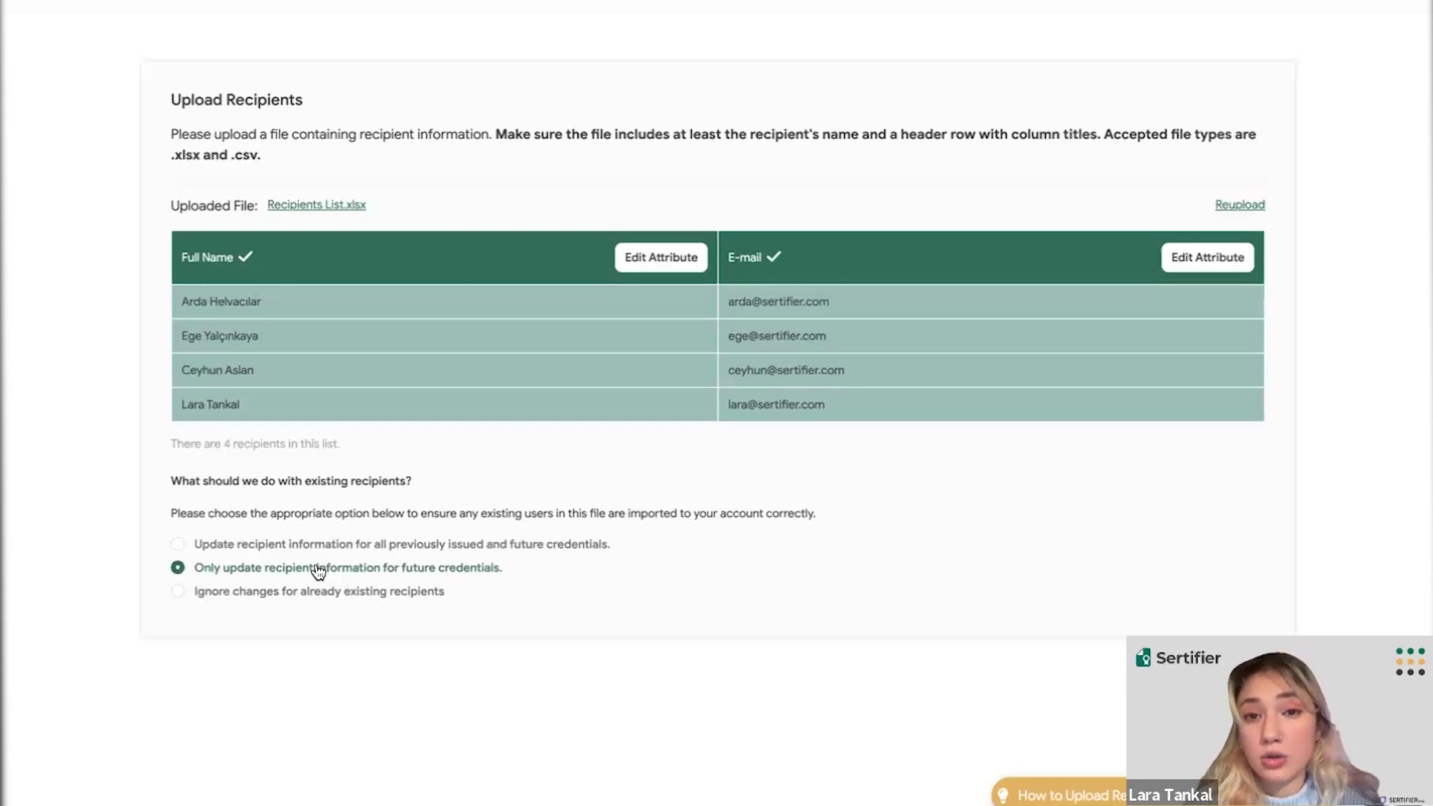
pyautogui.click(243, 594)
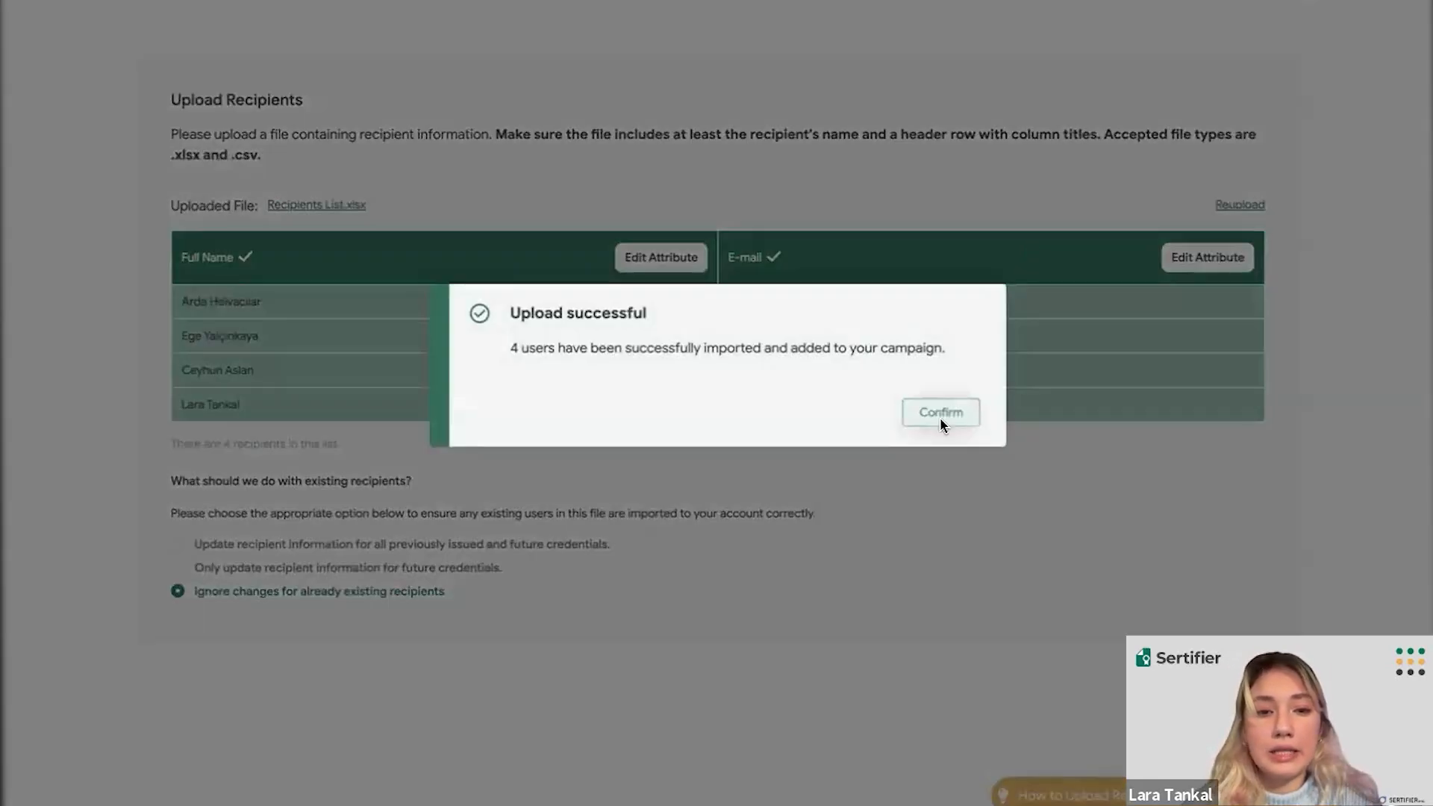
pyautogui.click(941, 412)
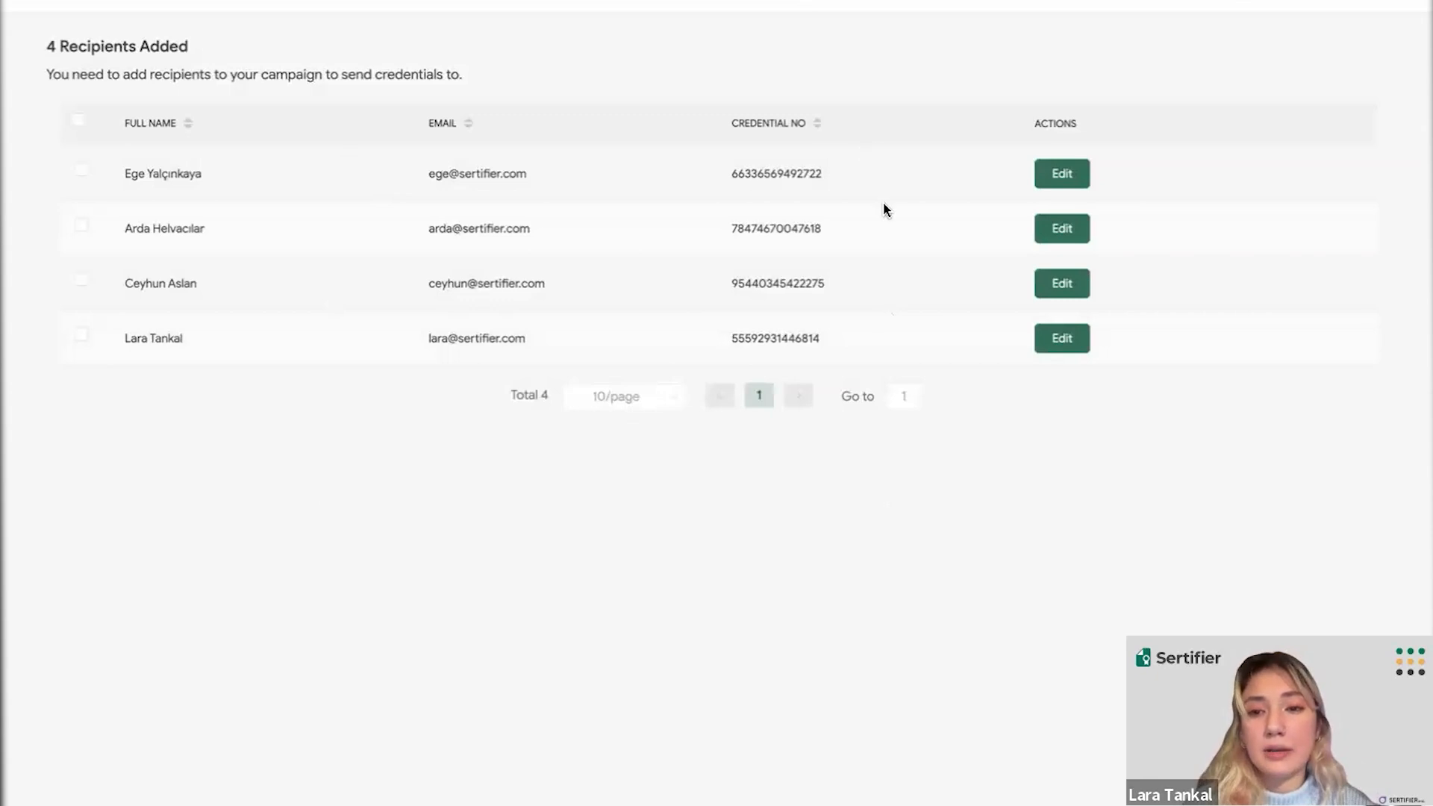
# - Open and close the first recipient's edit form without changes, returning to the campaign page
pyautogui.click(1067, 178)
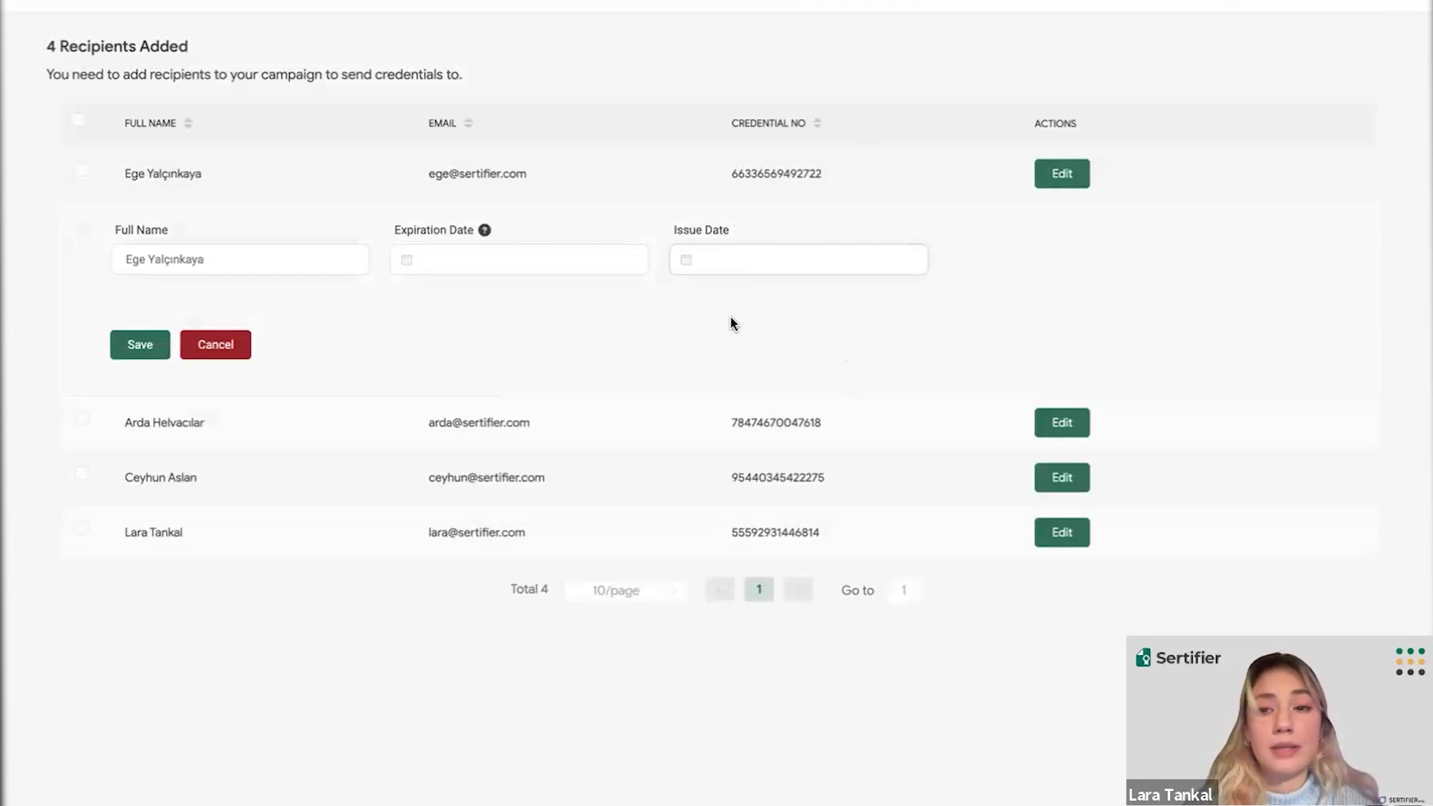
pyautogui.click(1072, 183)
pyautogui.moveTo(1210, 2)
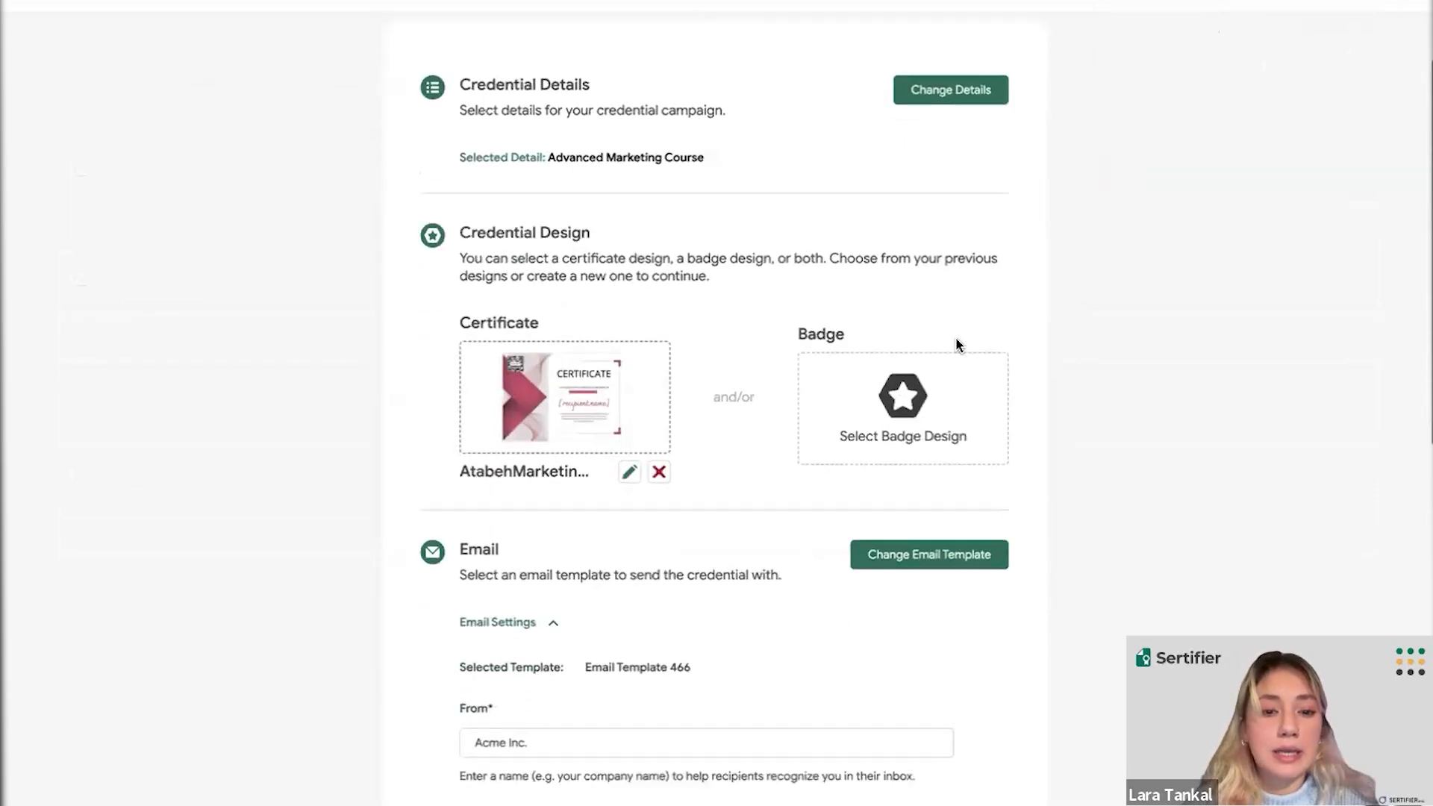
# - Under Campaign Options, switch Credential 743's Campaign Privacy from Public to Private
pyautogui.scroll(-6, 771, 387)
pyautogui.scroll(-3, 771, 387)
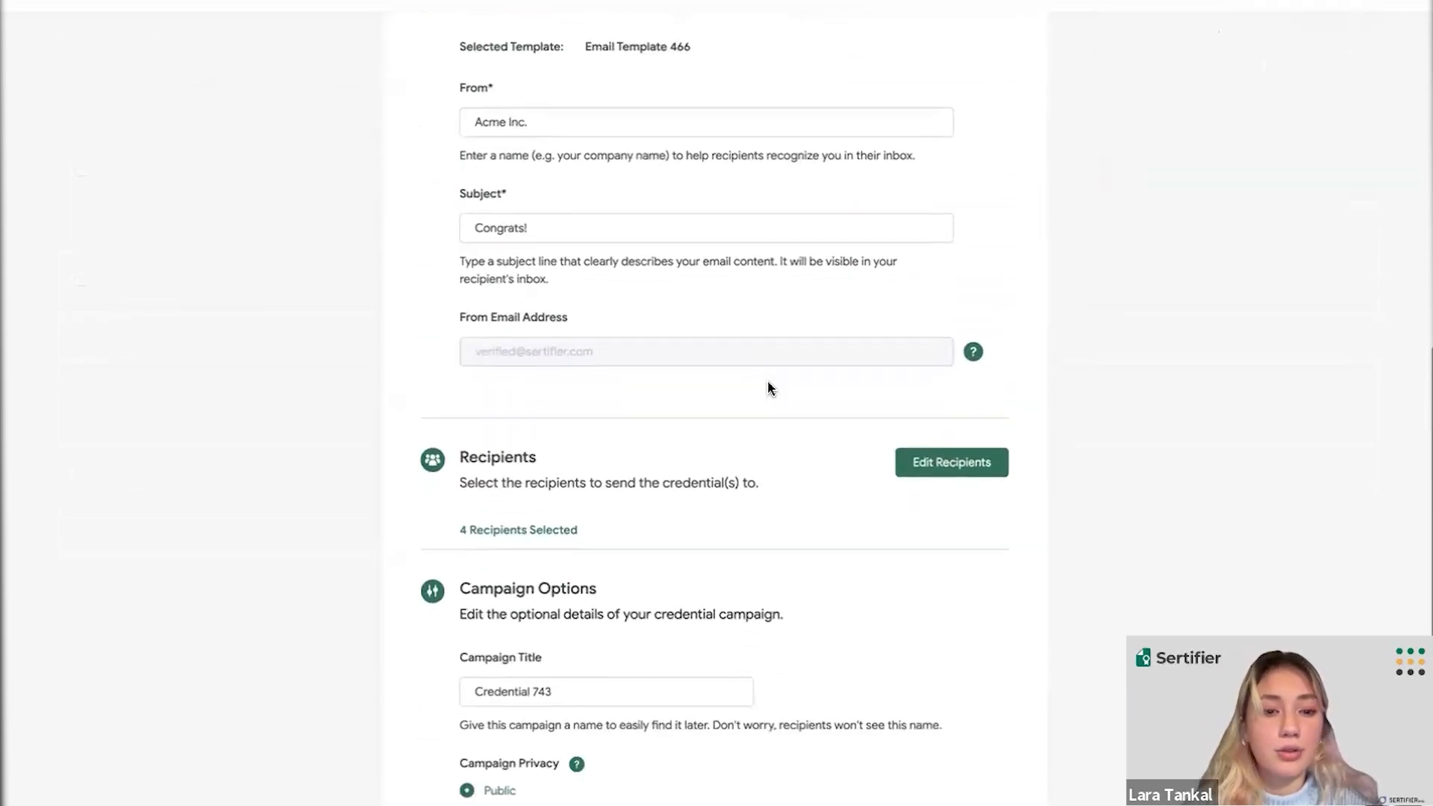
pyautogui.scroll(-3, 771, 388)
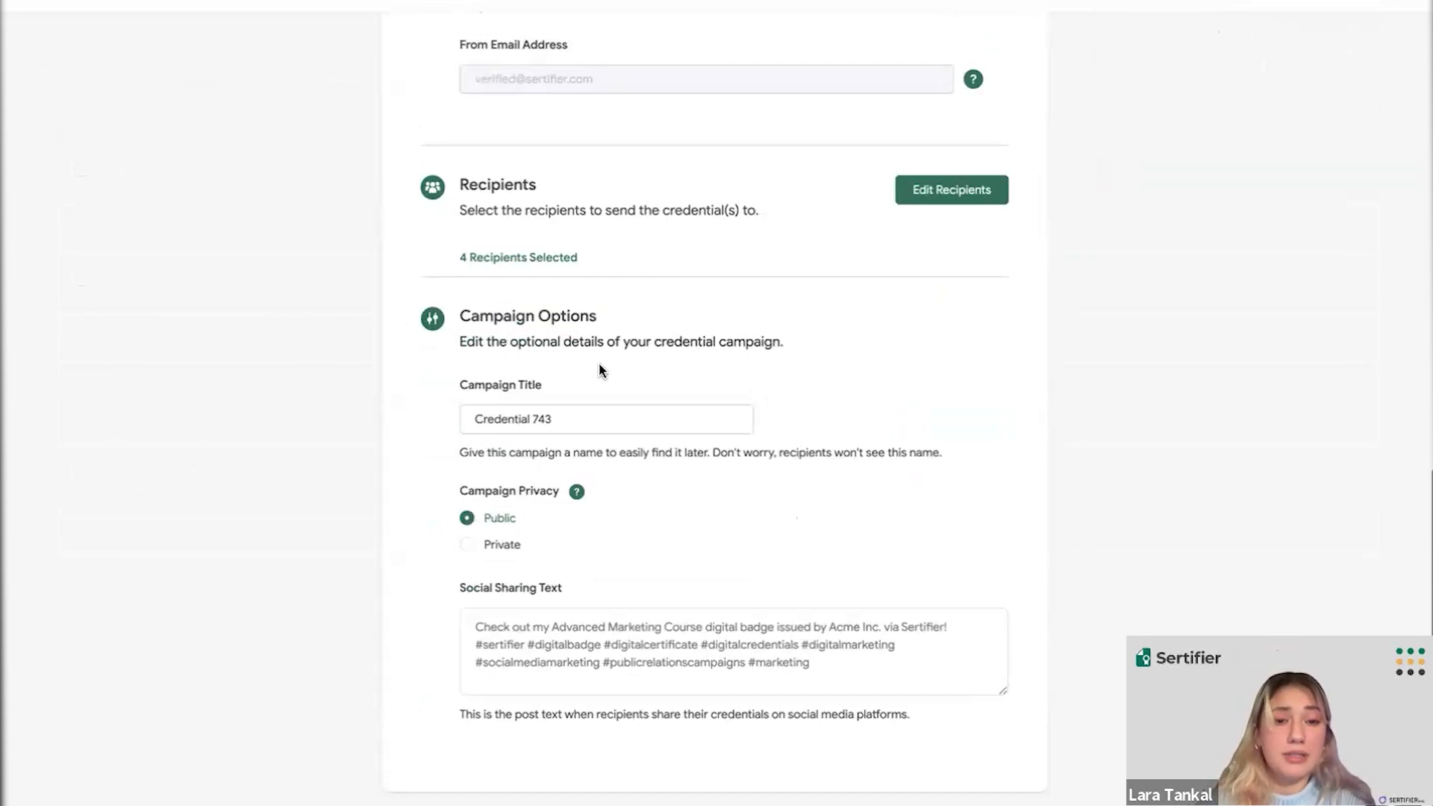
pyautogui.click(565, 409)
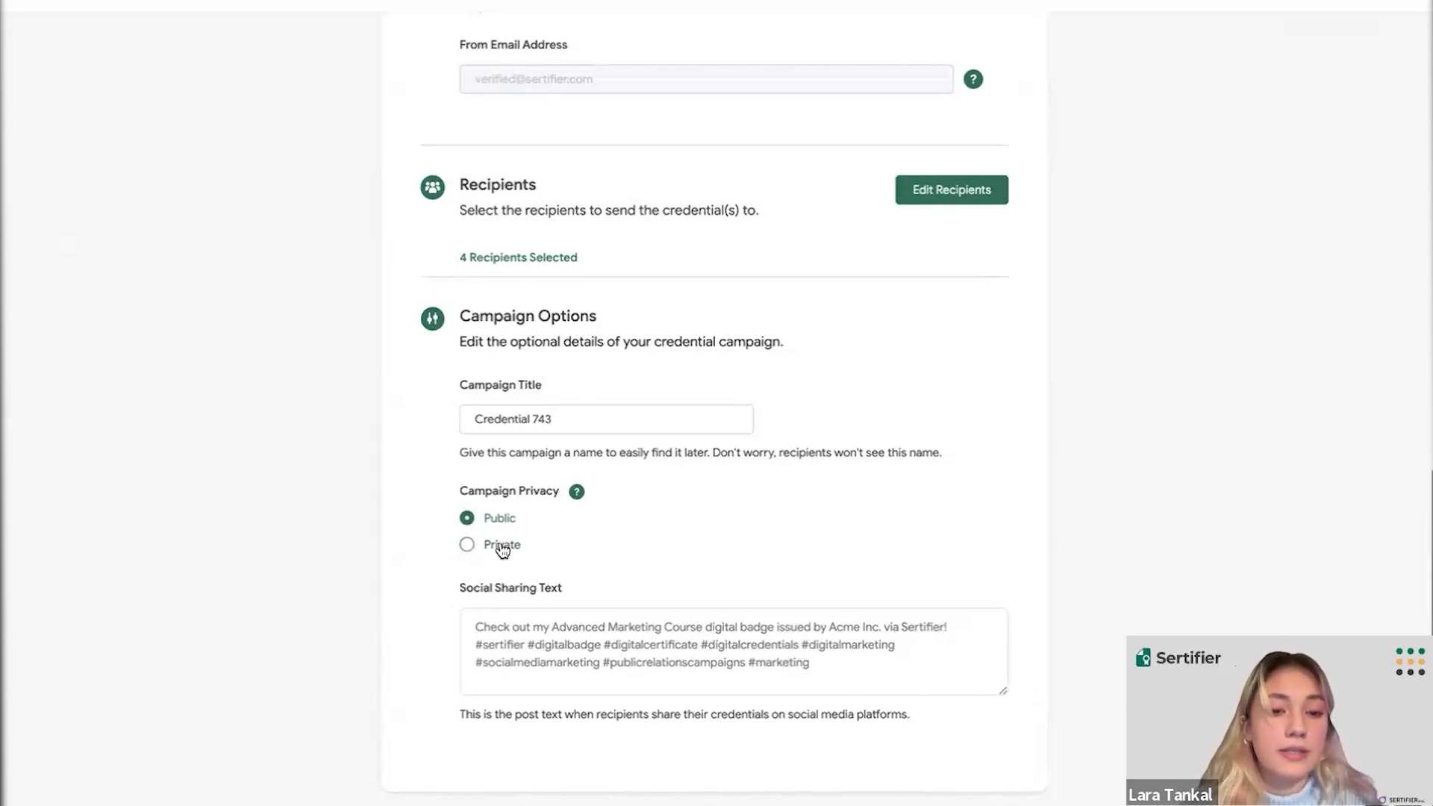
pyautogui.click(467, 550)
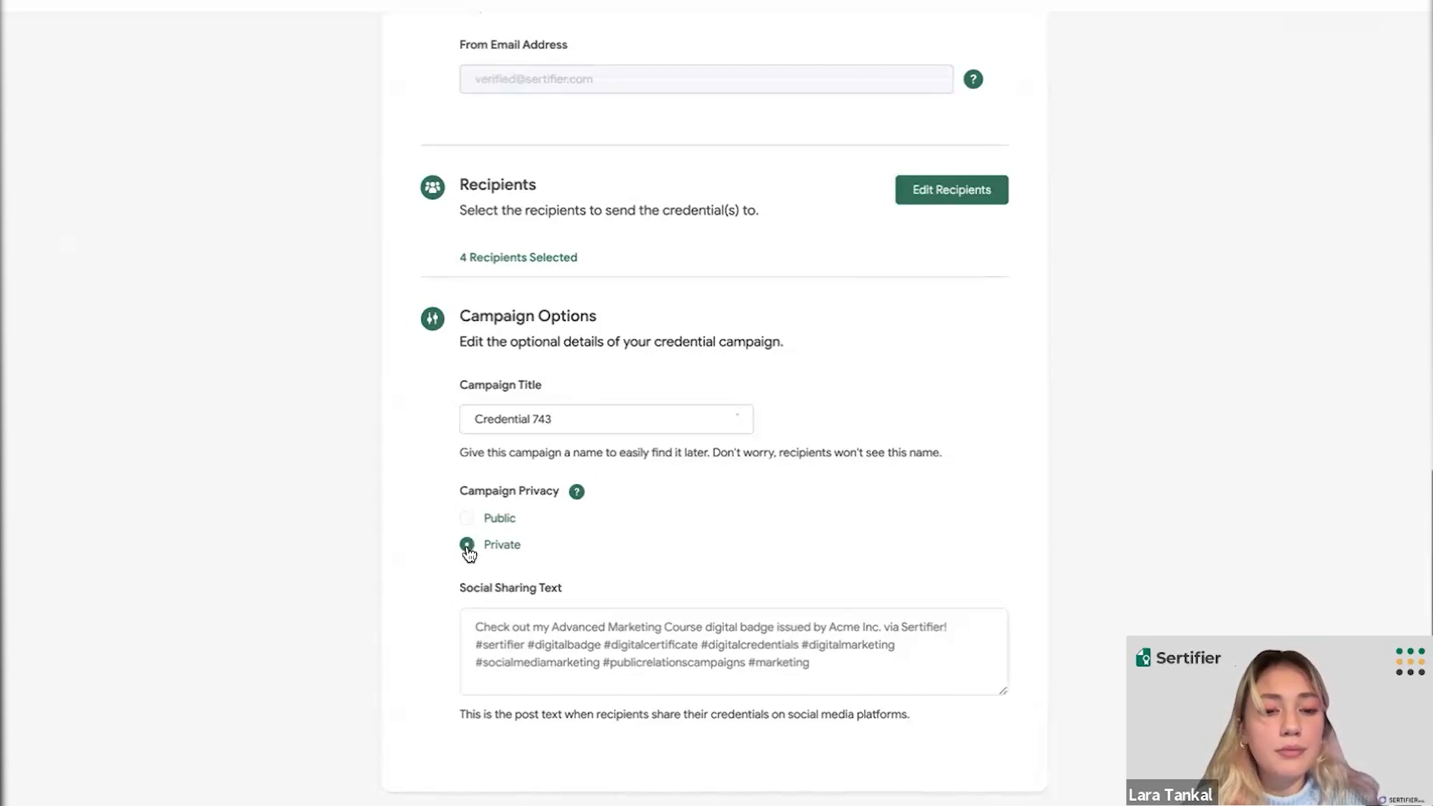
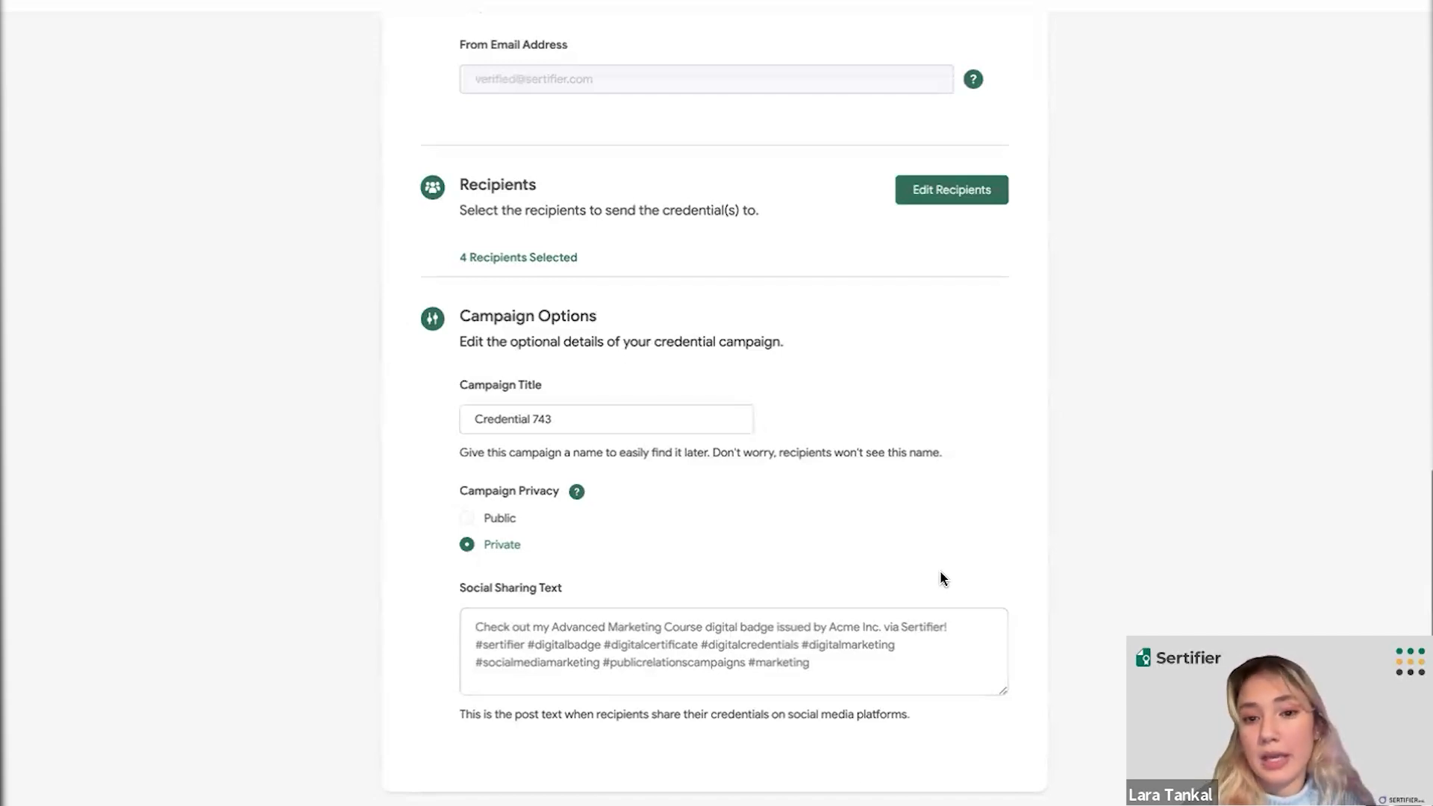
# - Review the Credential 743 campaign form and open its per-recipient preview
pyautogui.scroll(1, 860, 543)
pyautogui.scroll(10, 860, 542)
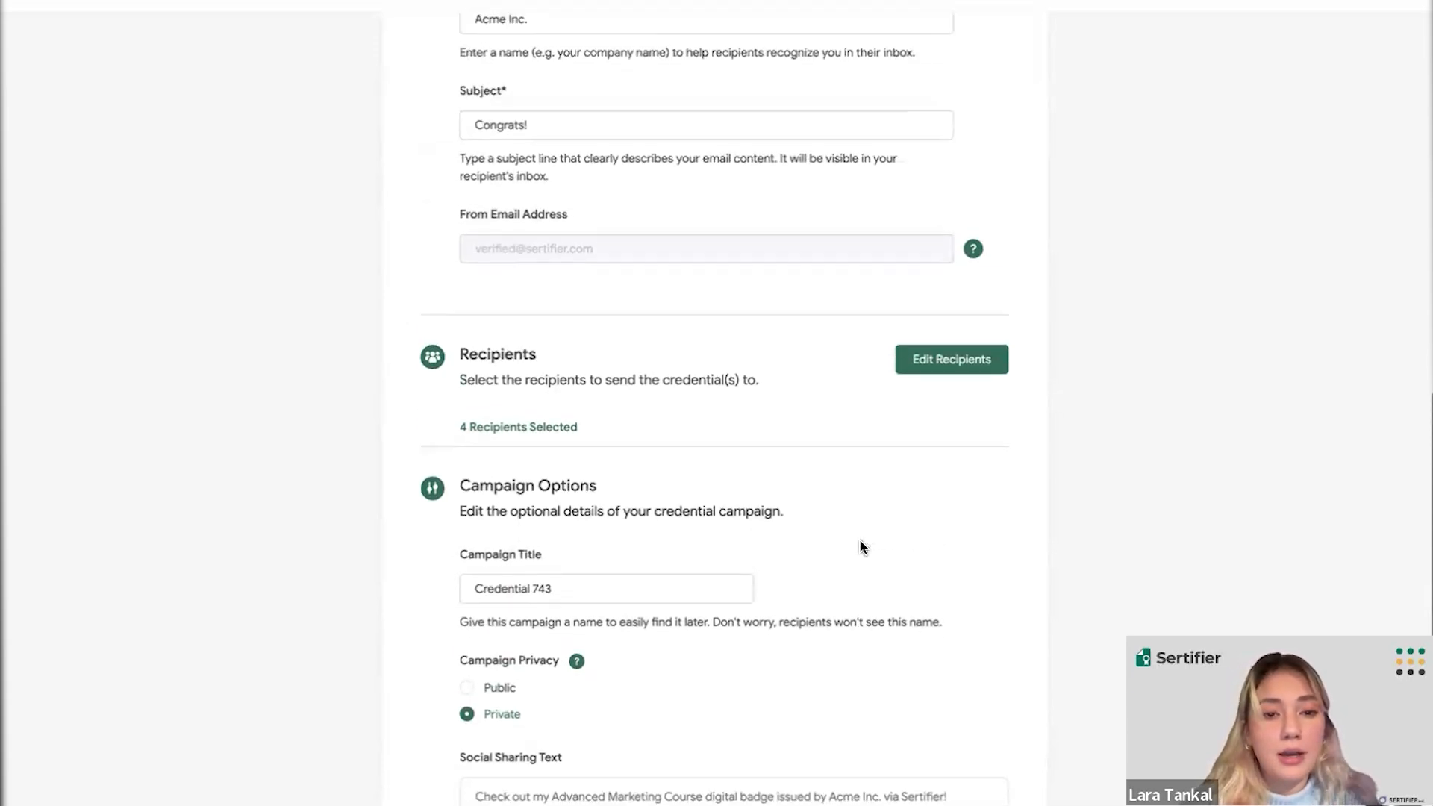
pyautogui.scroll(3, 860, 547)
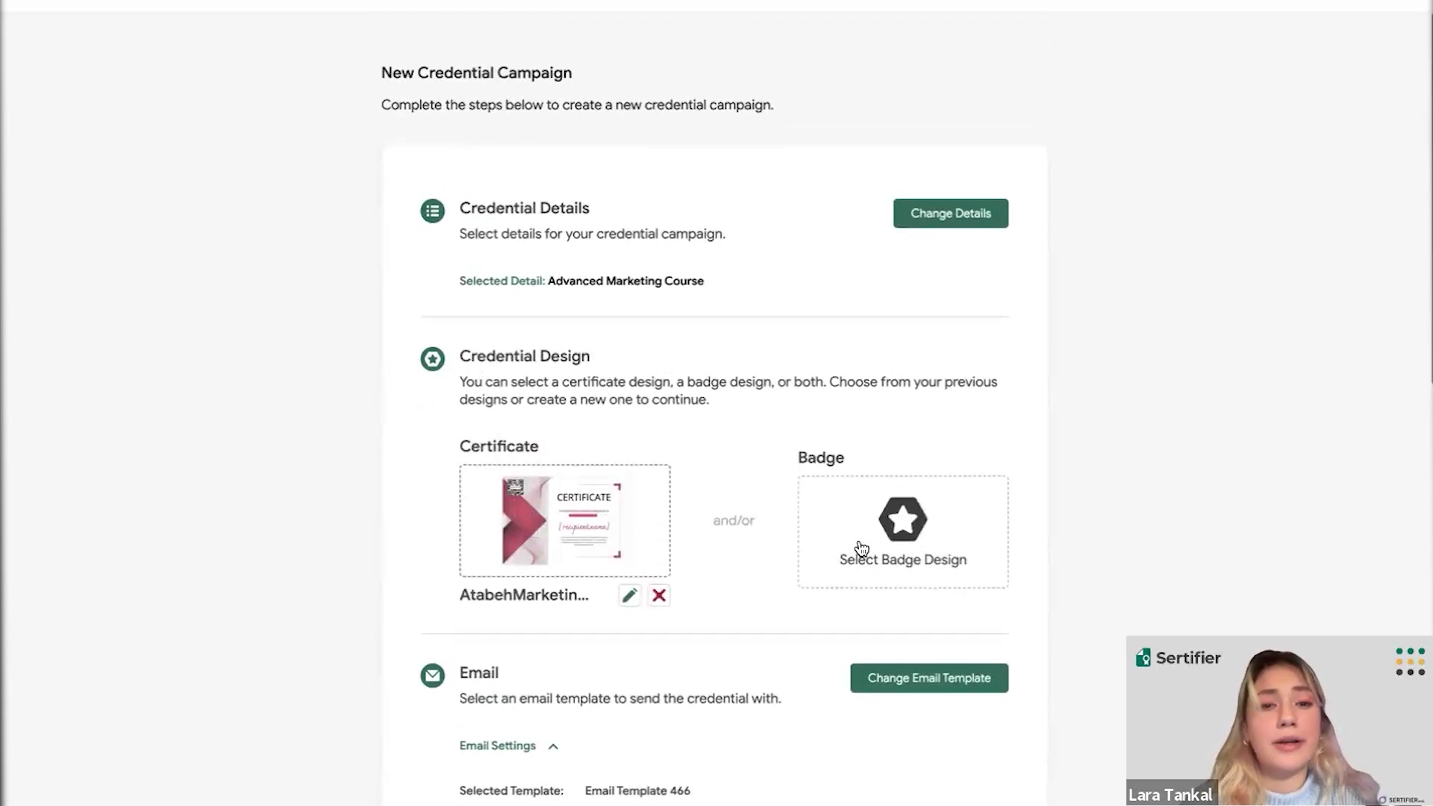
pyautogui.scroll(-2, 790, 426)
pyautogui.scroll(-7, 790, 426)
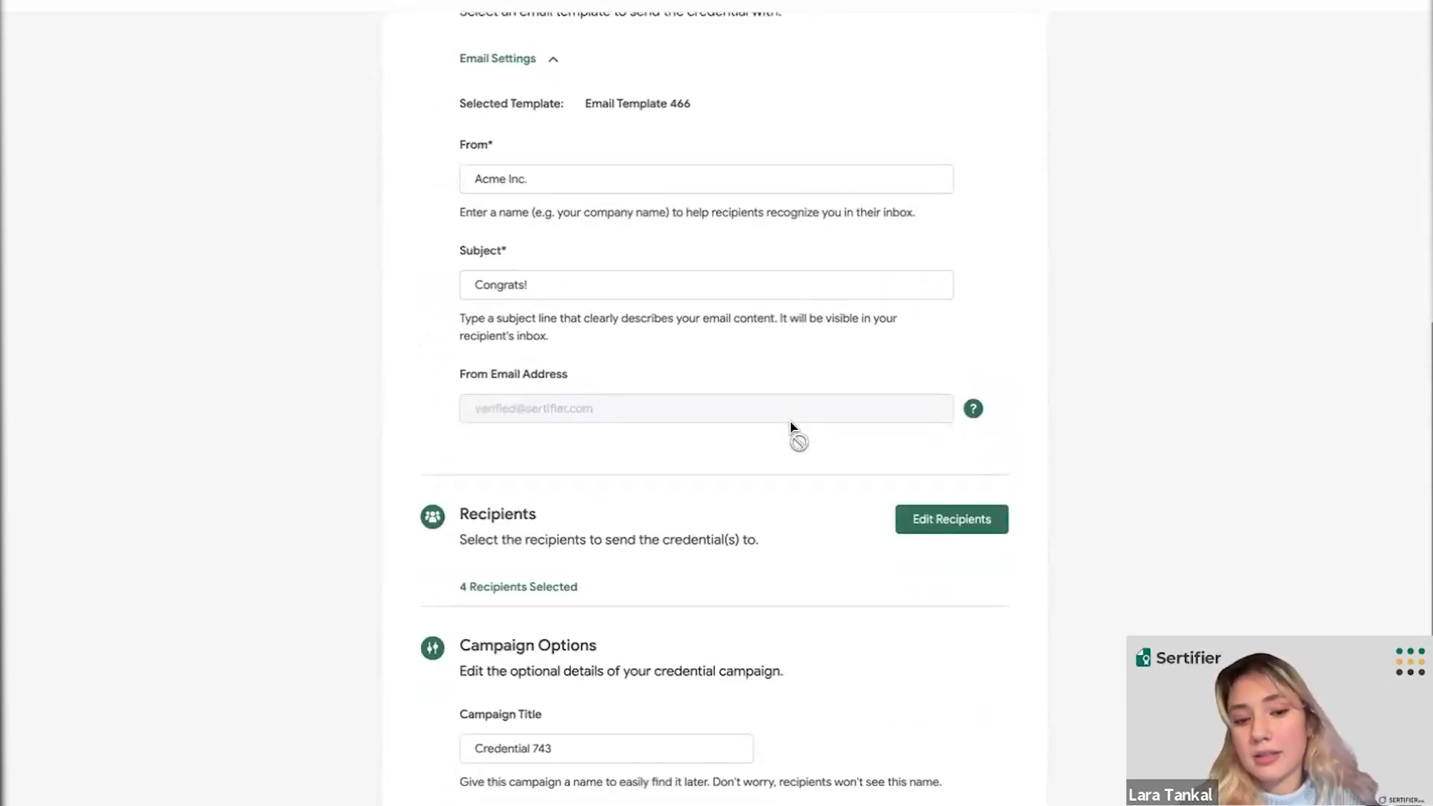
pyautogui.scroll(-3, 790, 425)
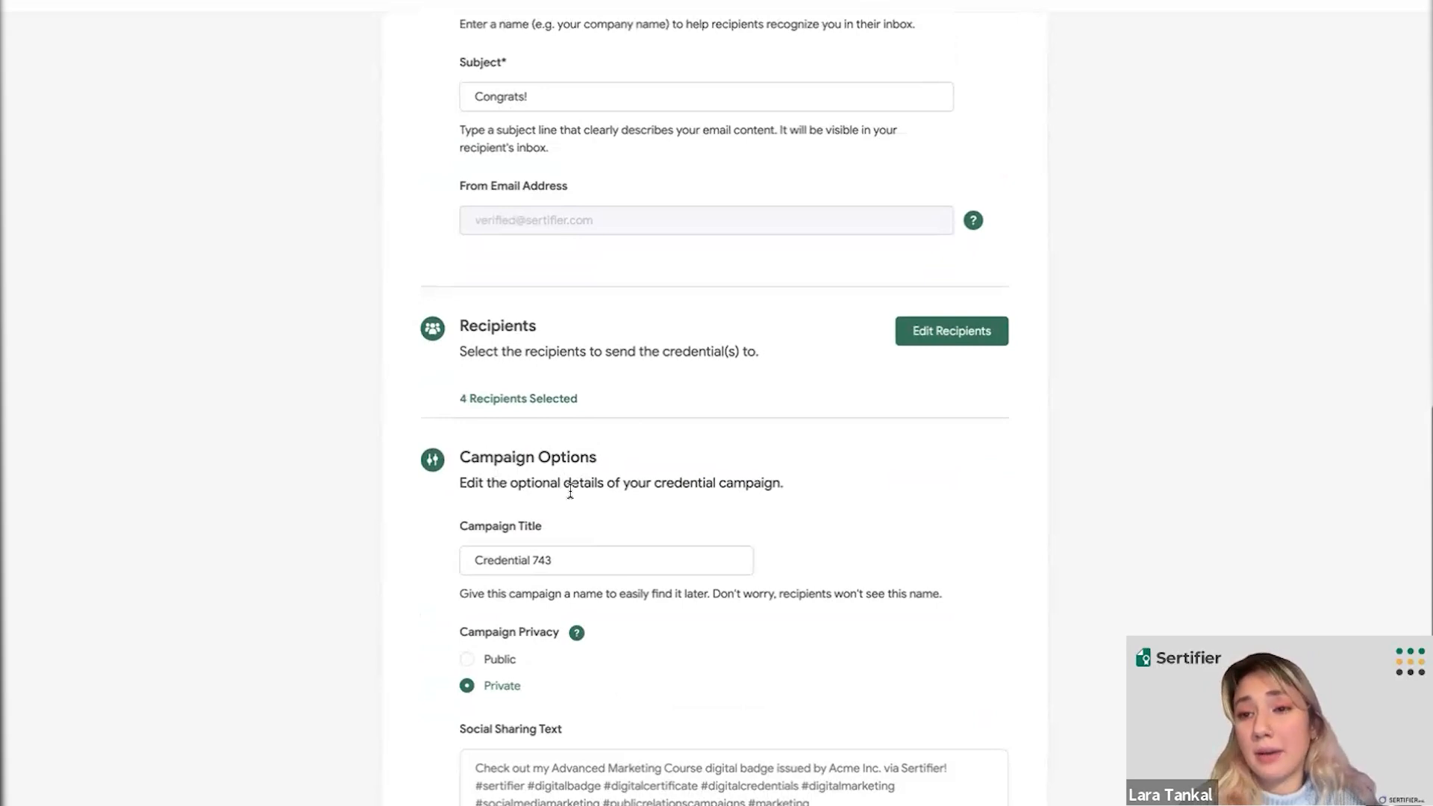
pyautogui.click(1318, 2)
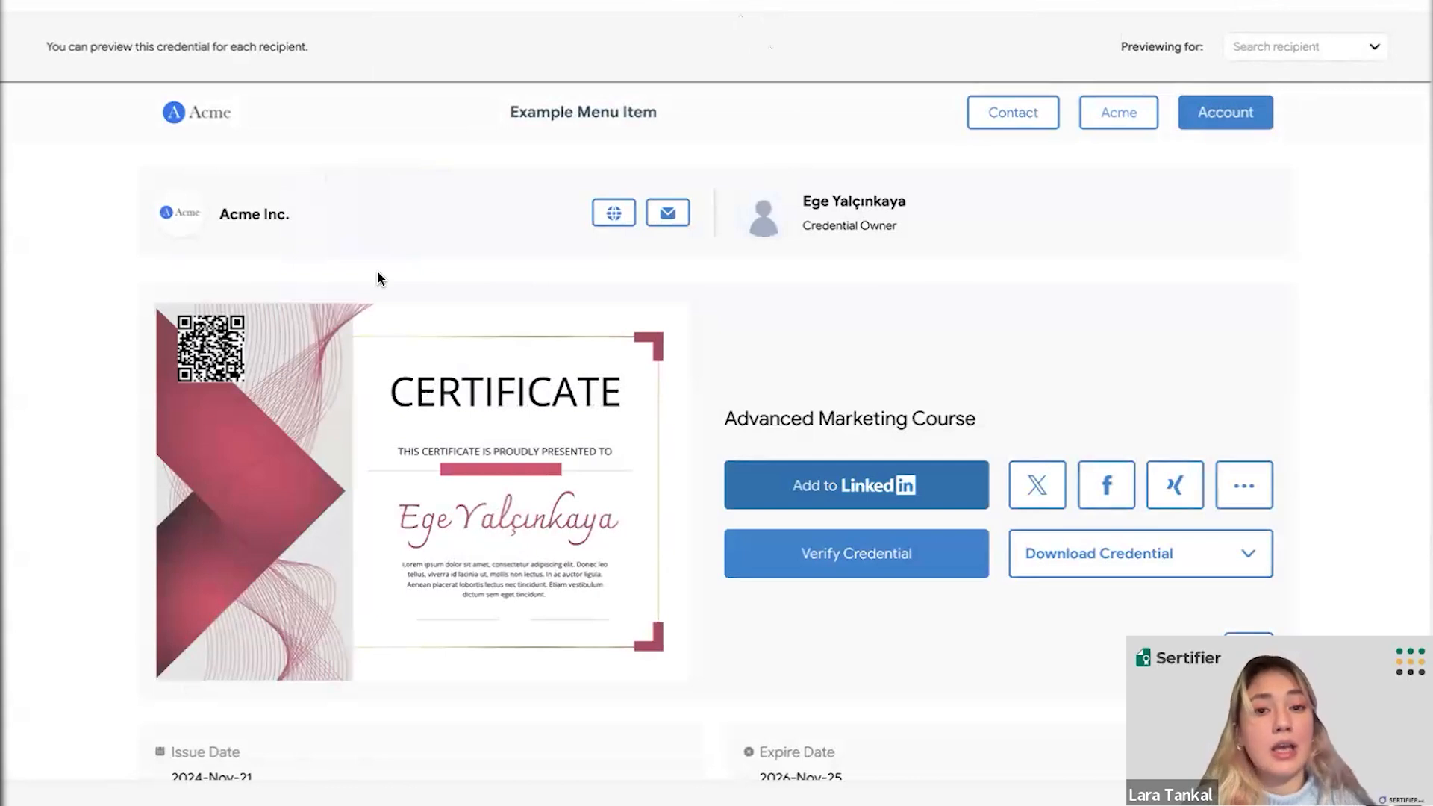
# - Check the first recipient's Advanced Marketing Course certificate preview, then list the recipients available to preview
pyautogui.scroll(-2, 461, 297)
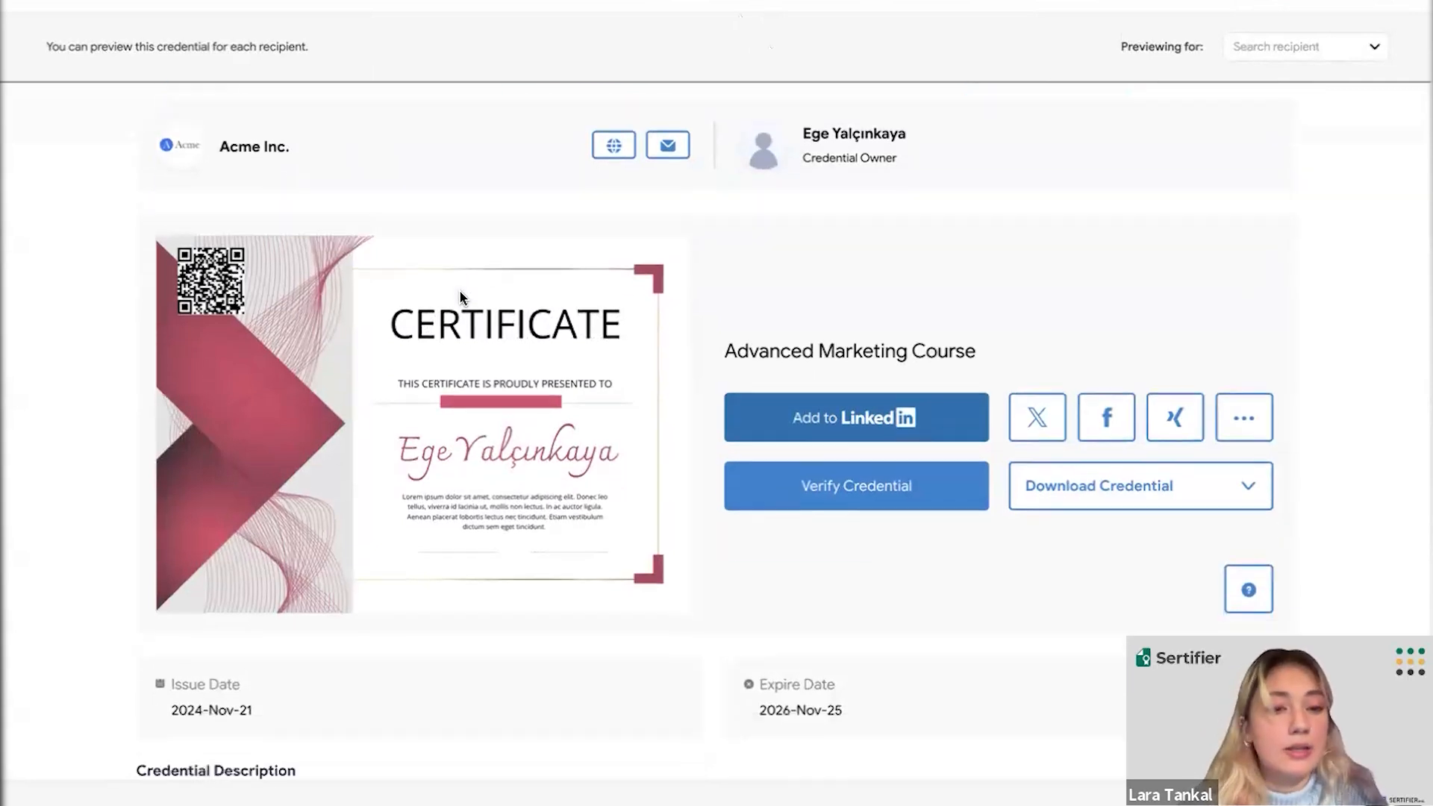
pyautogui.scroll(1, 461, 297)
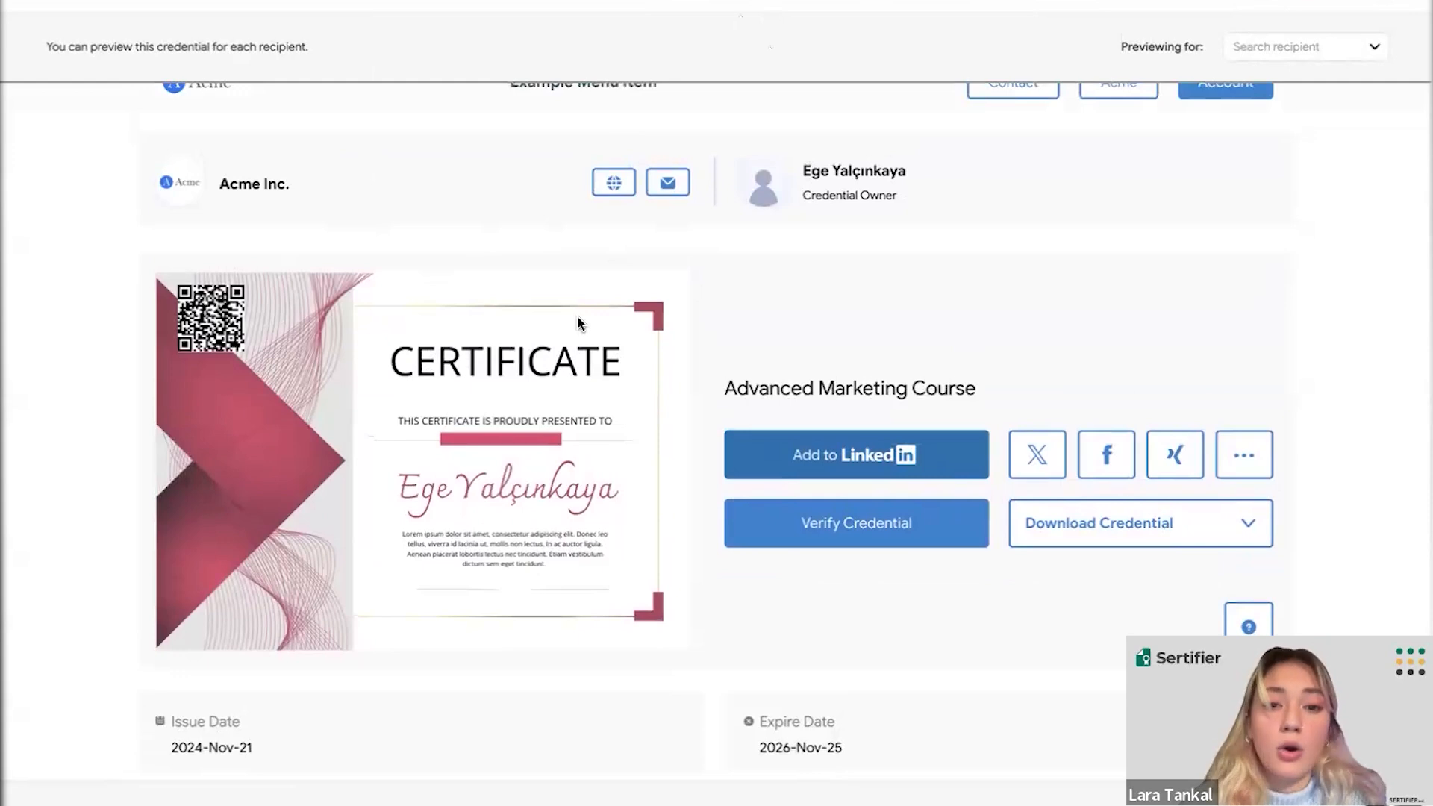
pyautogui.scroll(-1, 578, 321)
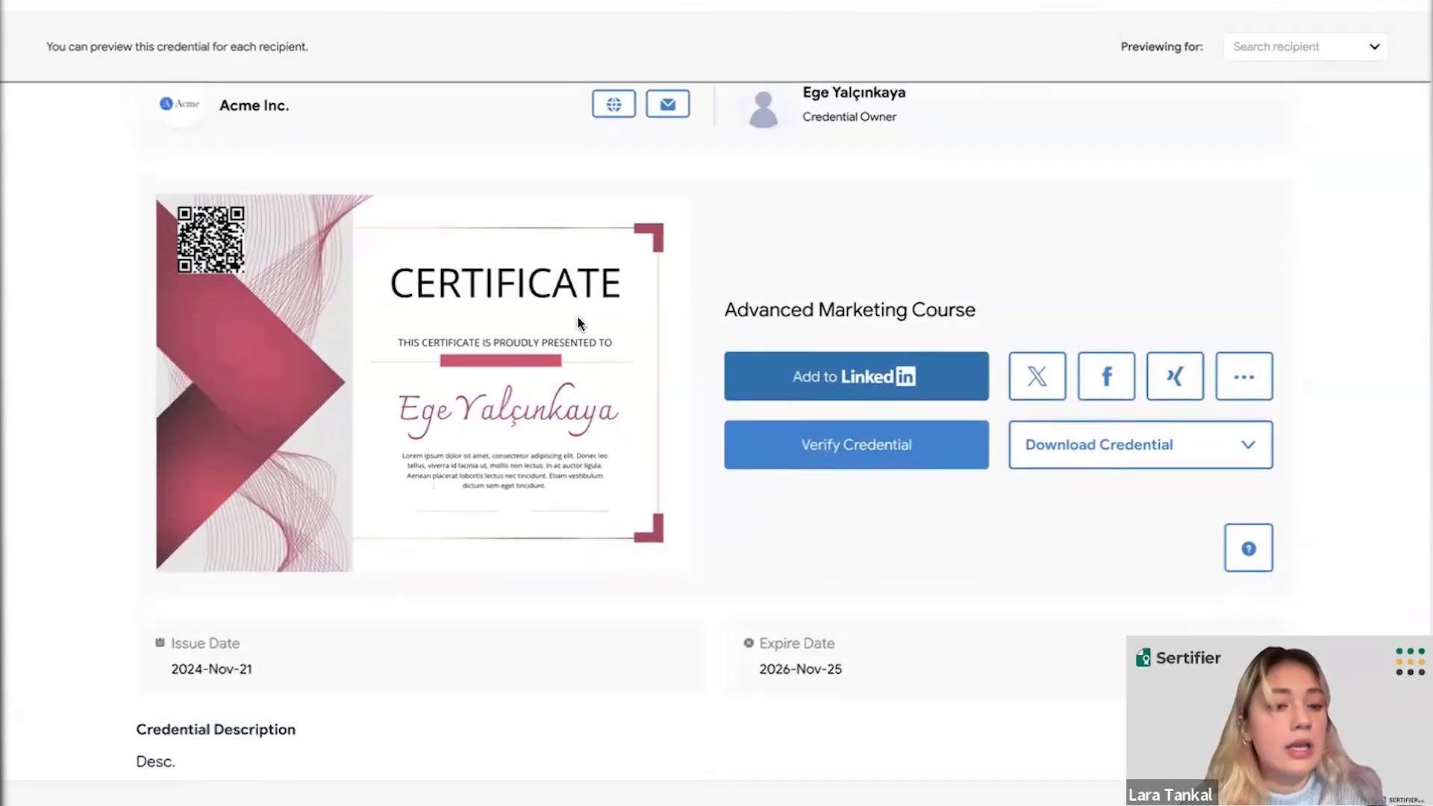
pyautogui.scroll(-1, 579, 321)
pyautogui.scroll(-2, 578, 323)
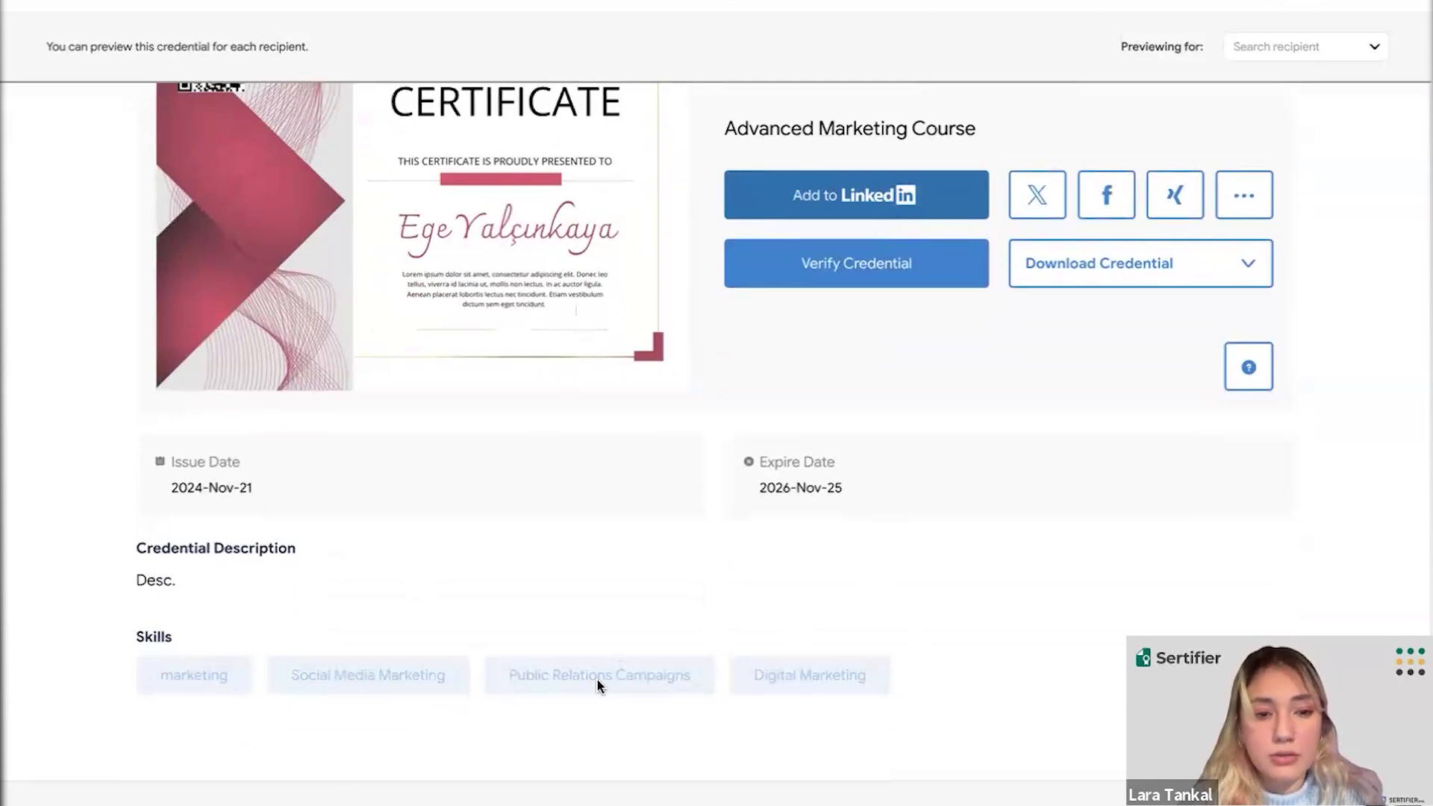
pyautogui.scroll(1, 603, 580)
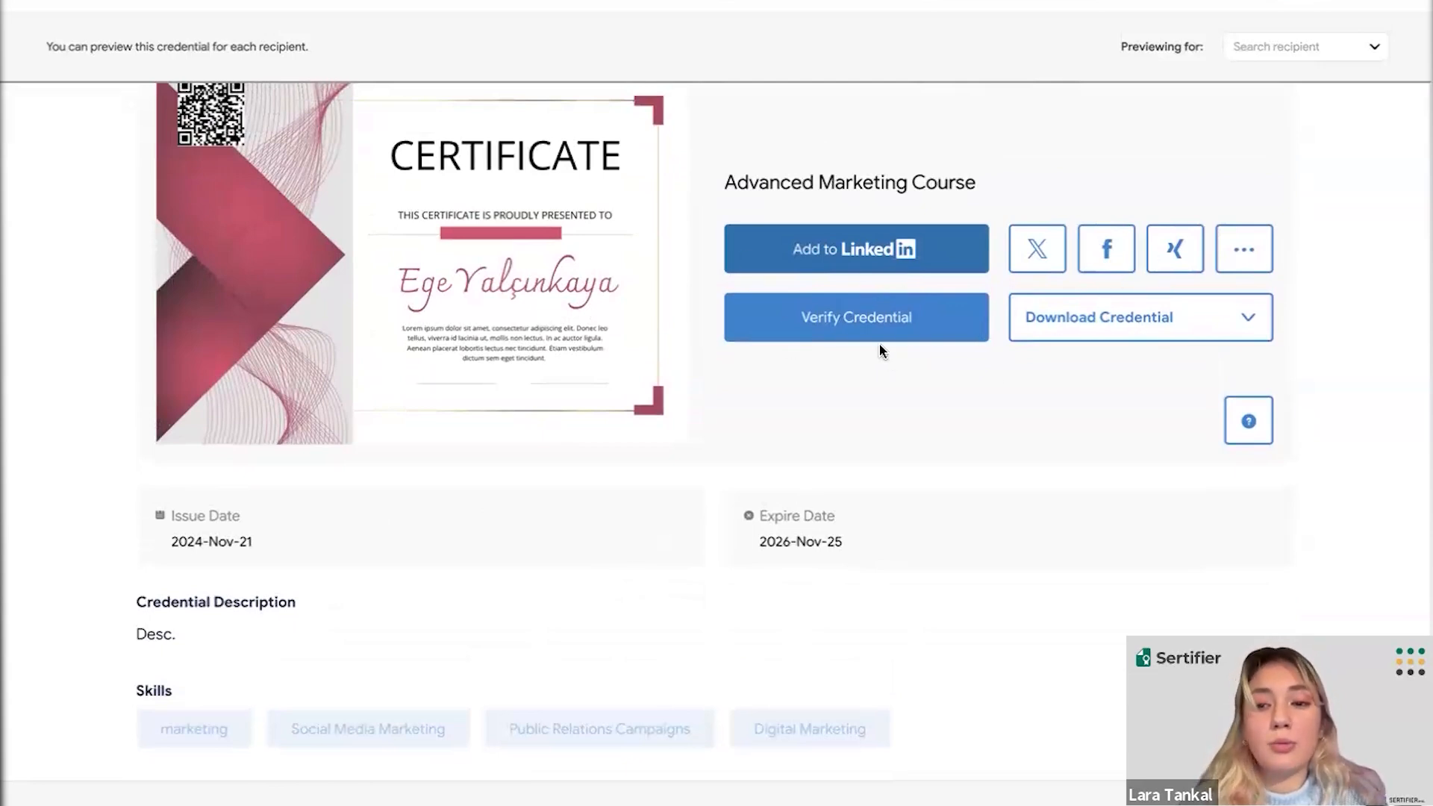
pyautogui.scroll(2, 827, 413)
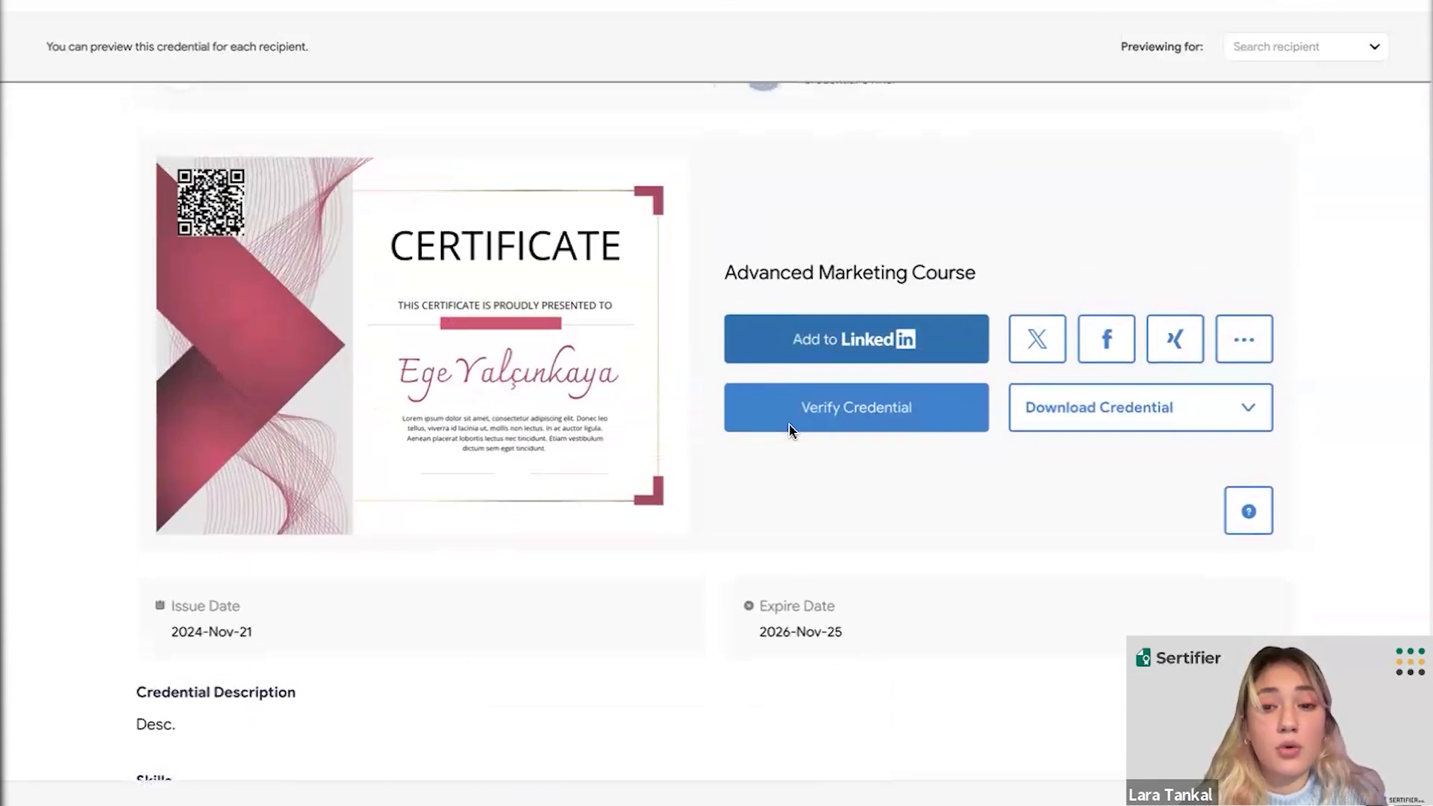
pyautogui.scroll(2, 791, 431)
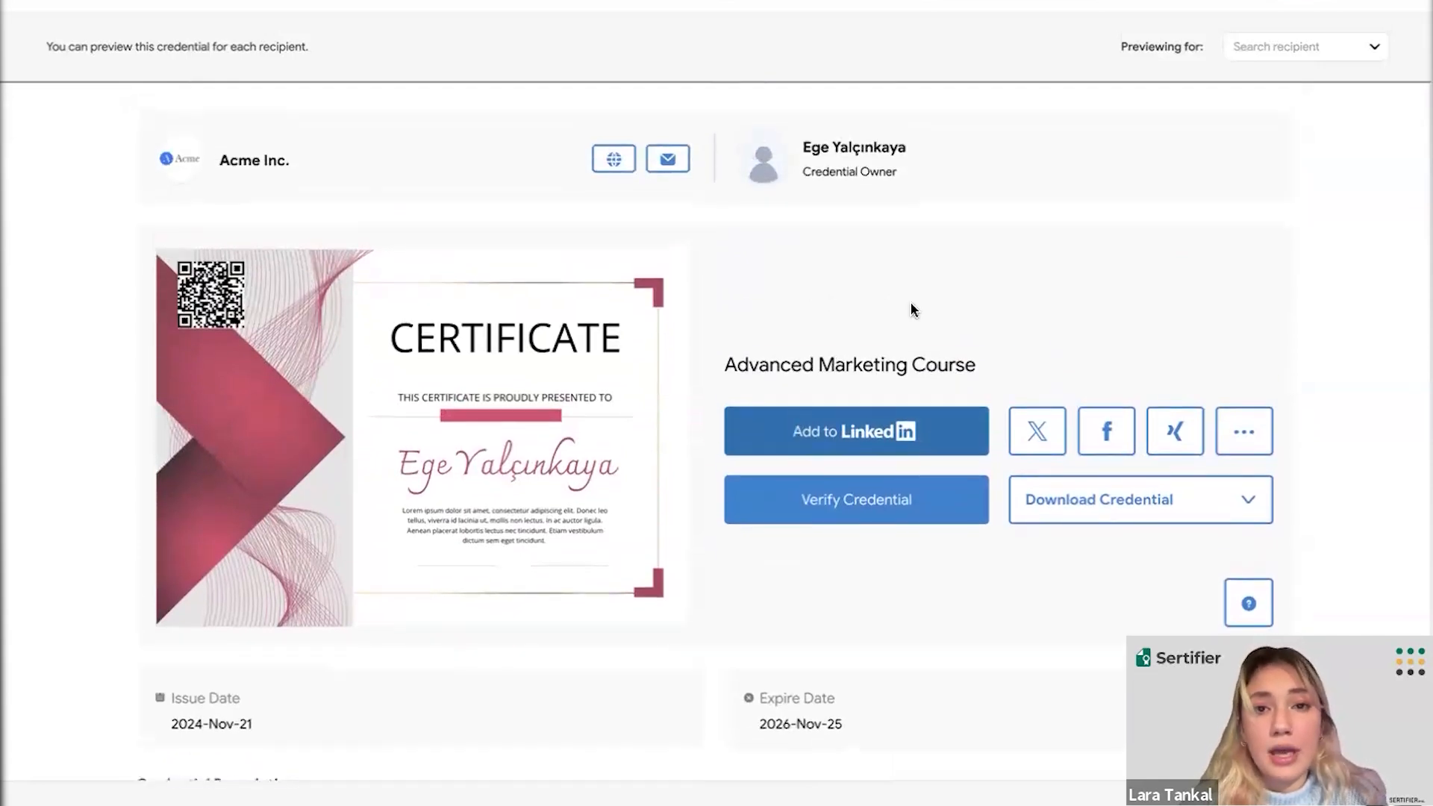
pyautogui.click(1276, 49)
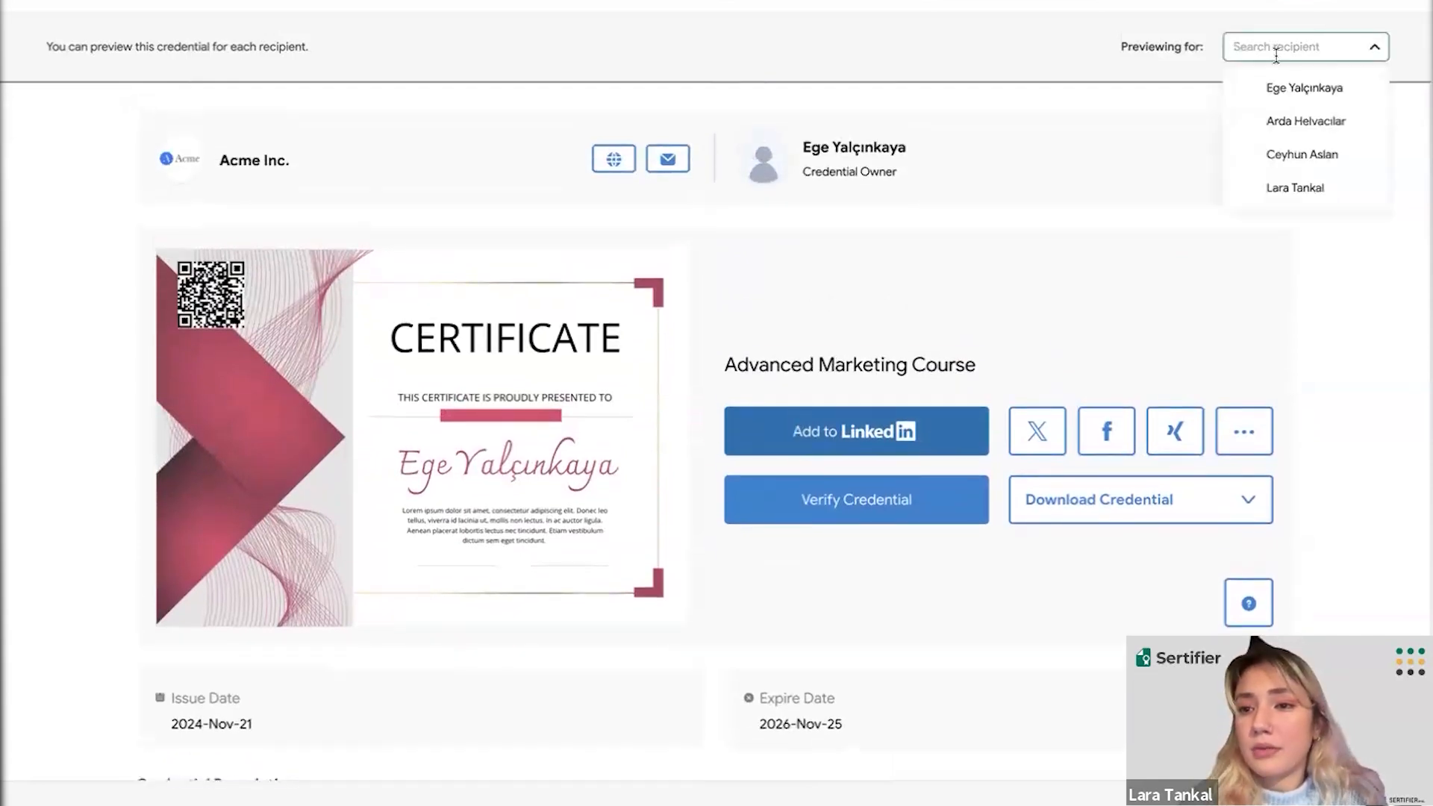
# - Review the second recipient's credential email preview, then bring up Send Test Credential
pyautogui.click(1283, 124)
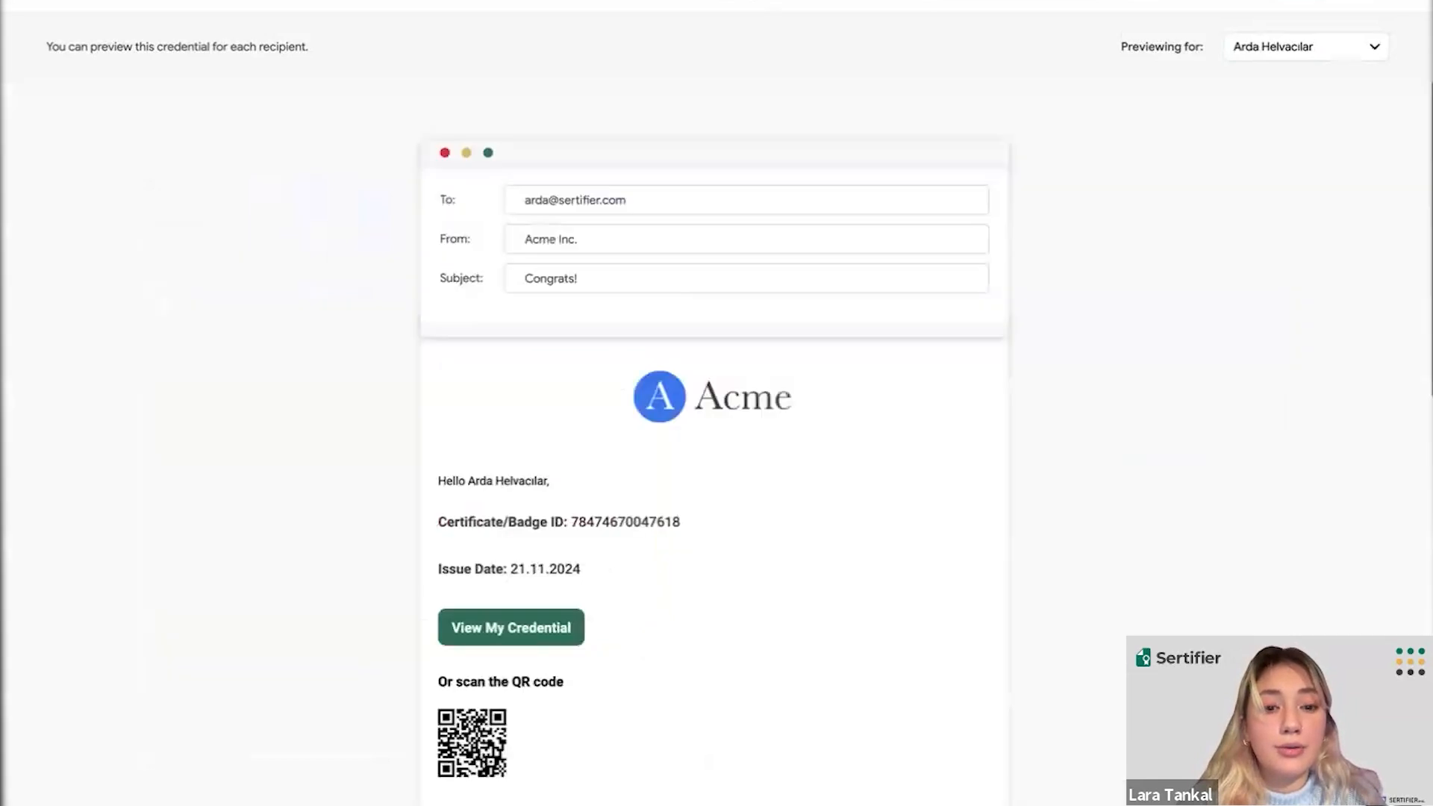
pyautogui.scroll(-1, 709, 329)
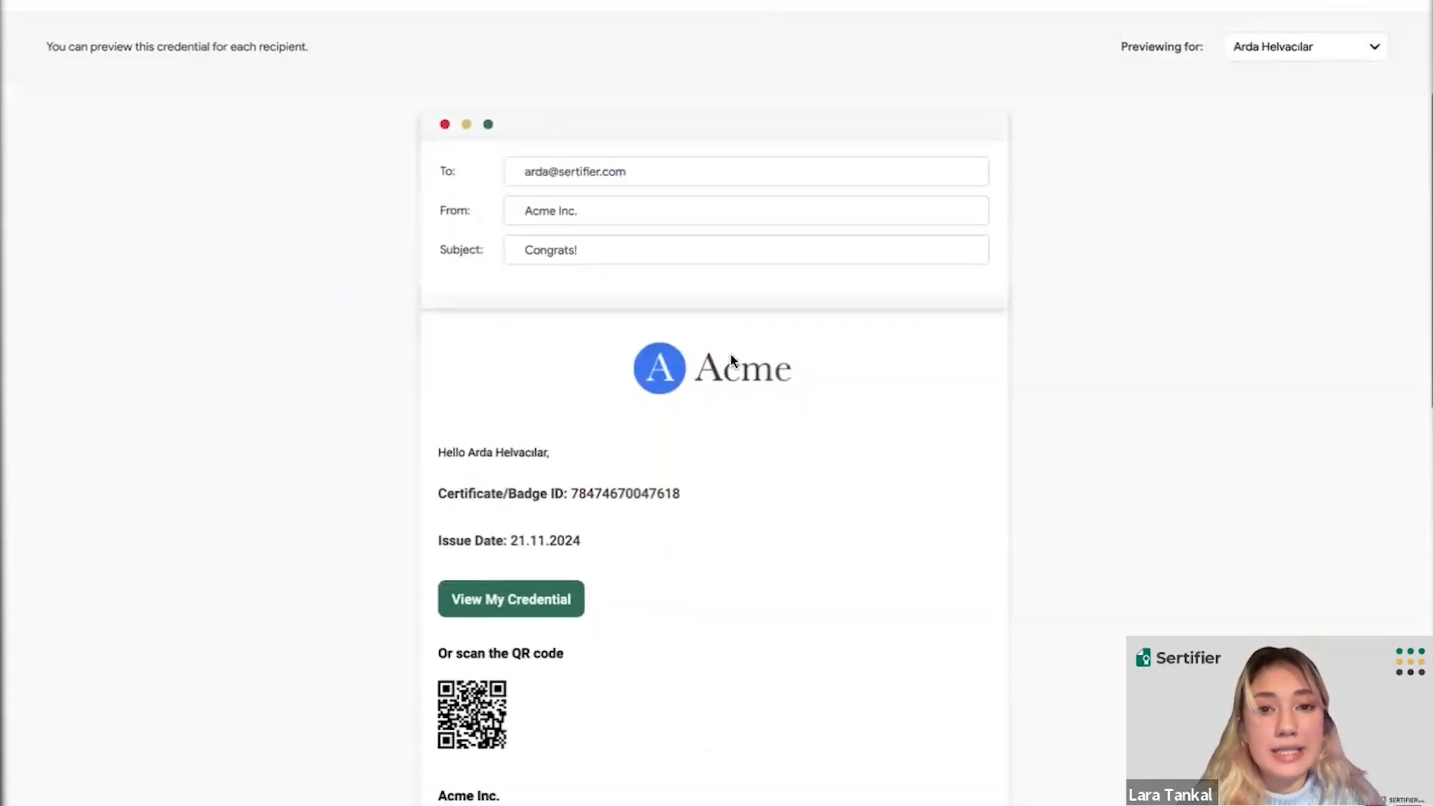
pyautogui.scroll(-3, 691, 303)
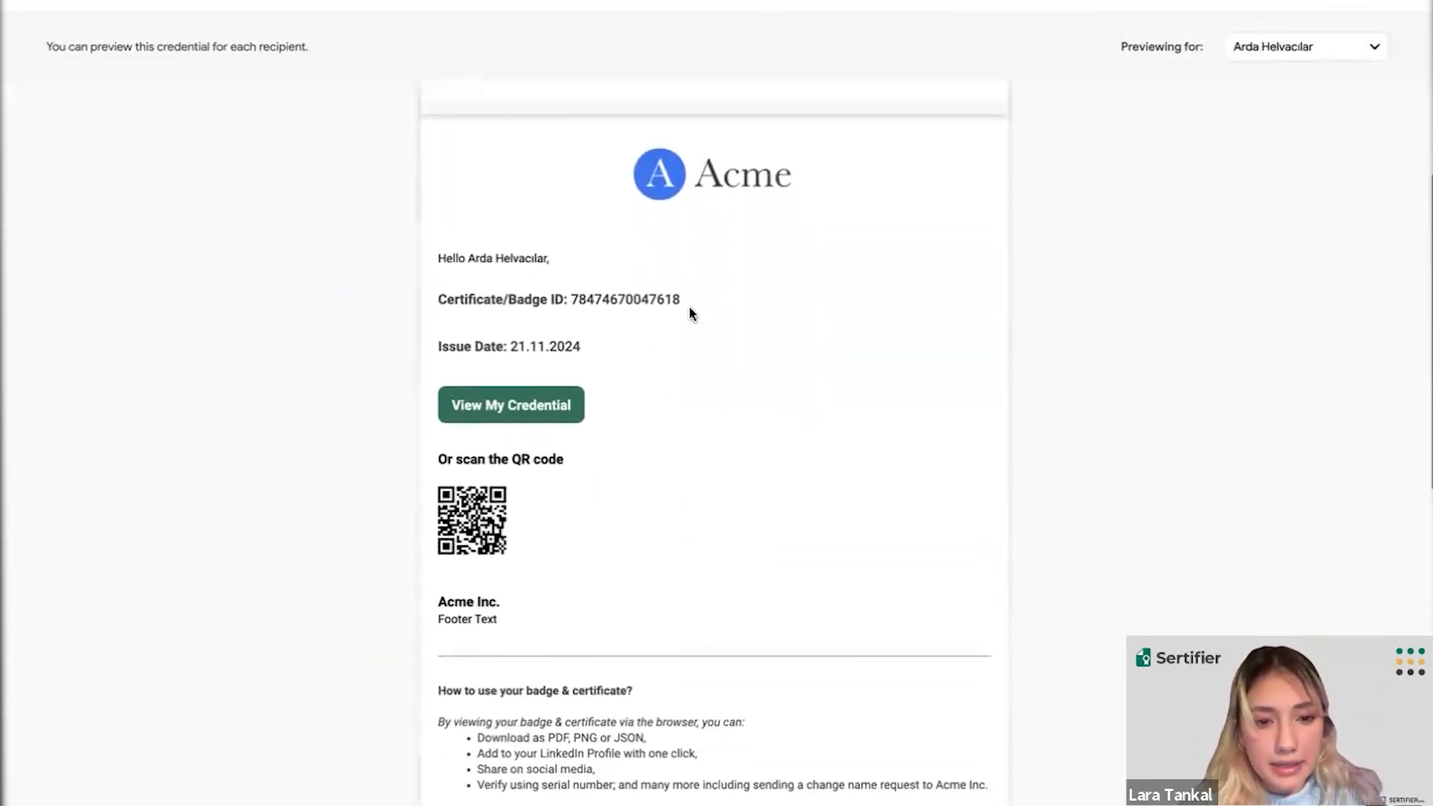
pyautogui.scroll(-1, 690, 312)
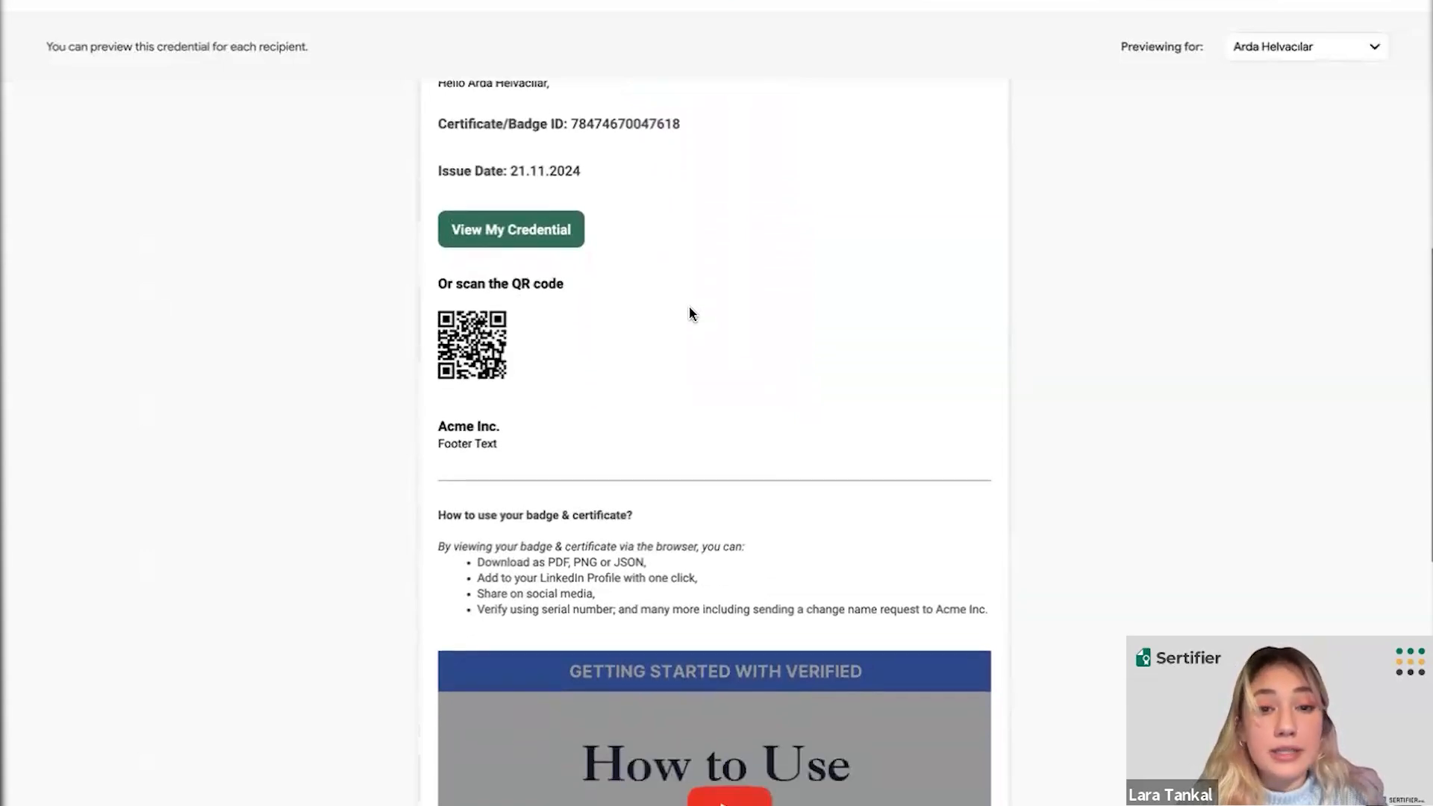
pyautogui.scroll(2, 691, 312)
pyautogui.scroll(1, 691, 312)
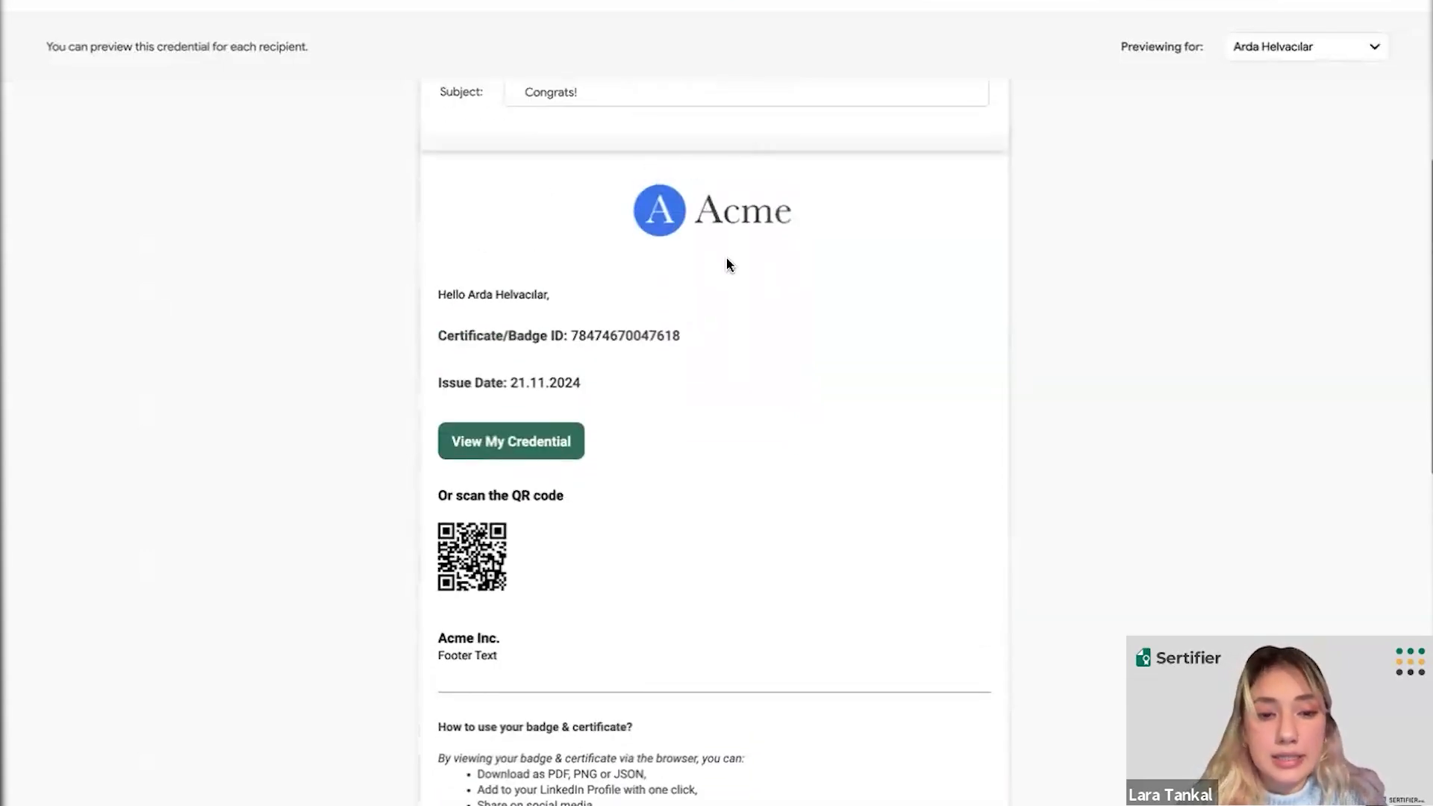
pyautogui.scroll(-1, 729, 265)
pyautogui.scroll(-2, 729, 265)
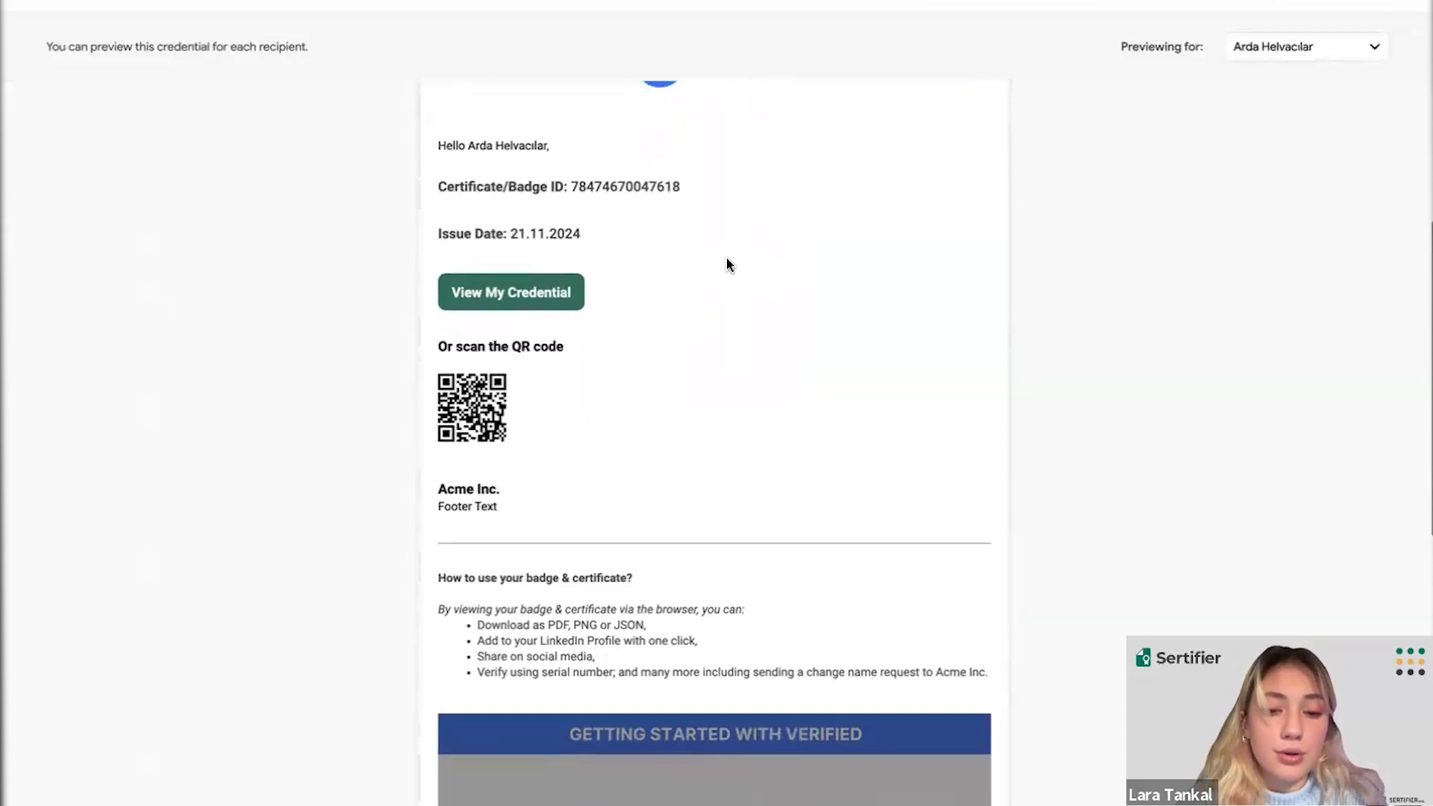
pyautogui.scroll(-1, 730, 265)
pyautogui.scroll(-4, 728, 265)
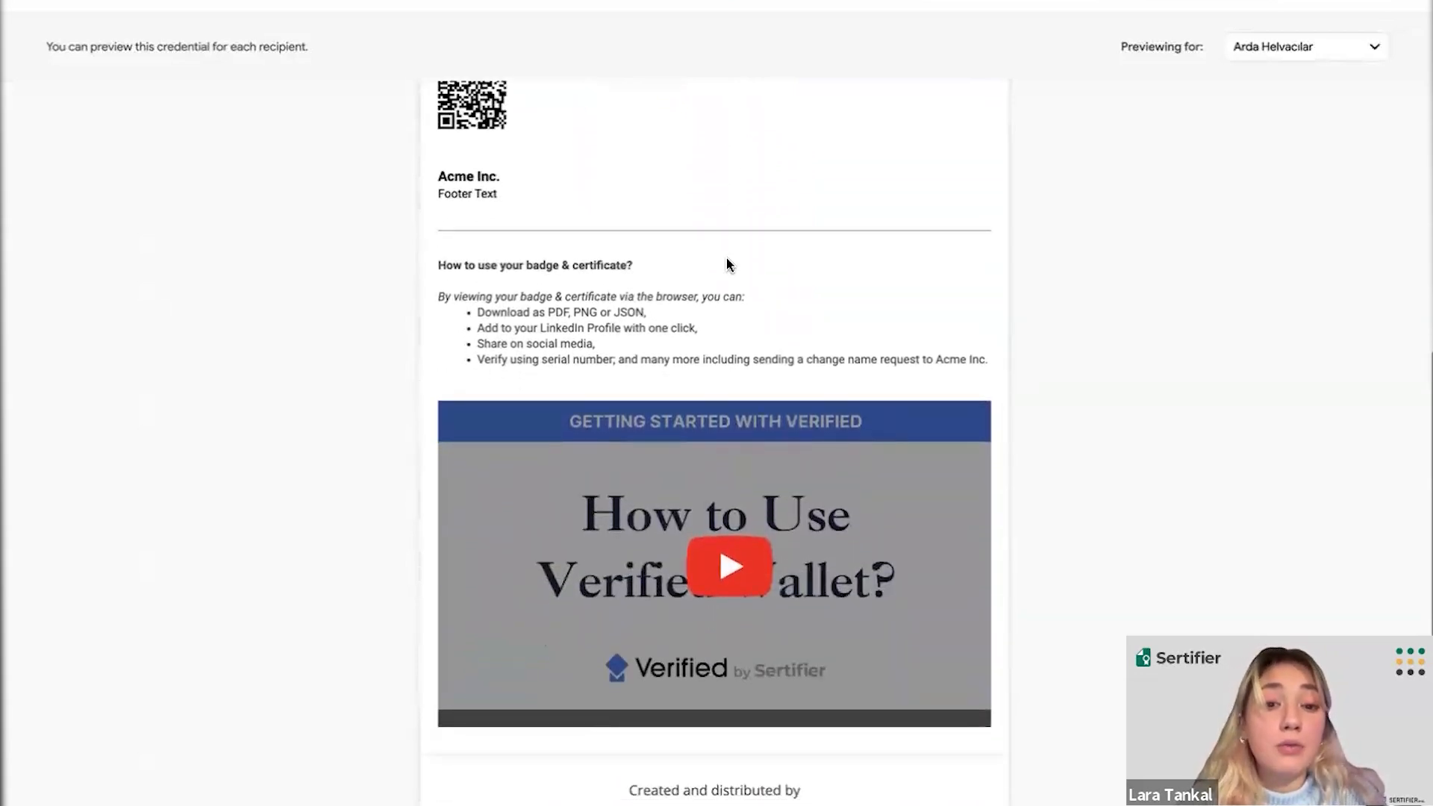
pyautogui.scroll(-1, 729, 263)
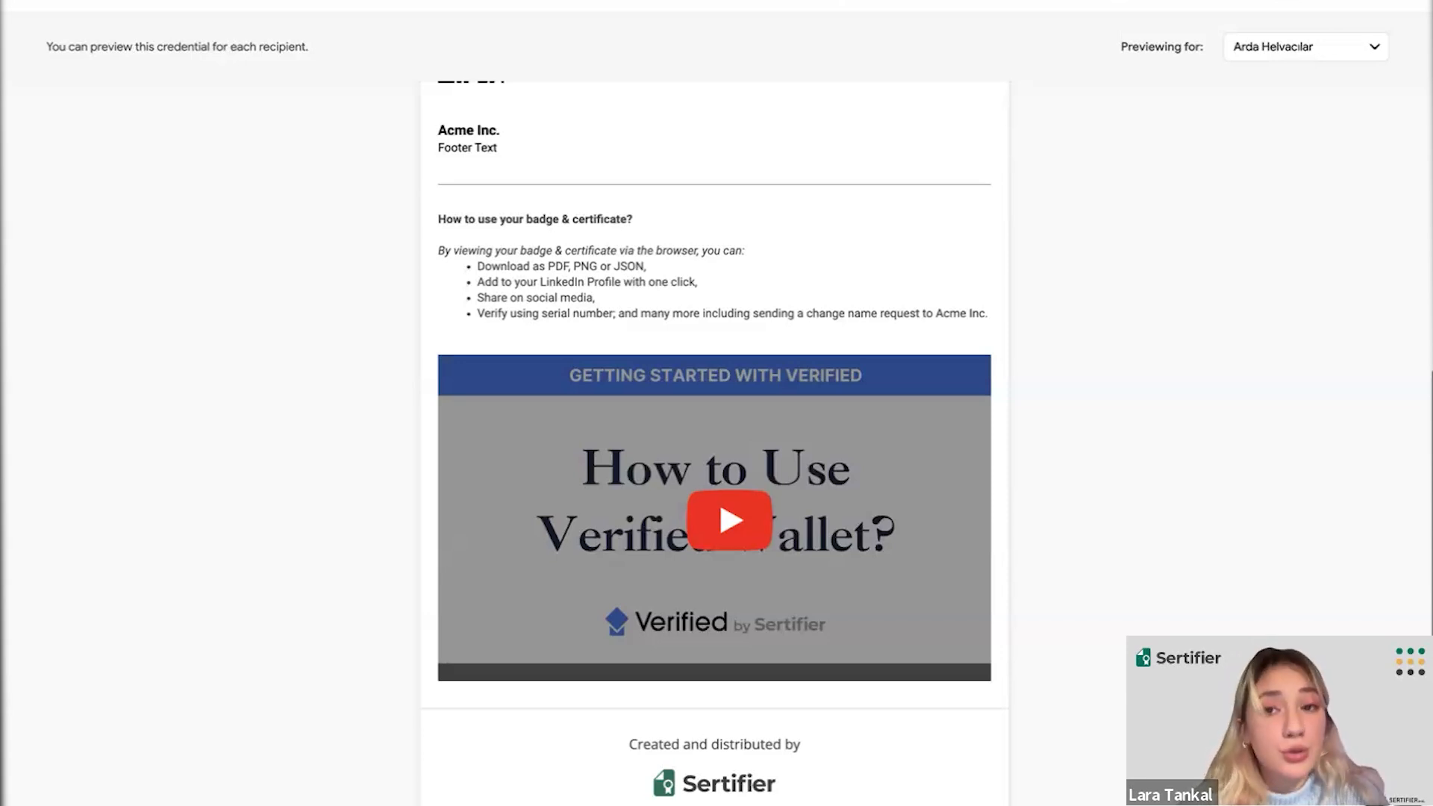
pyautogui.click(971, 3)
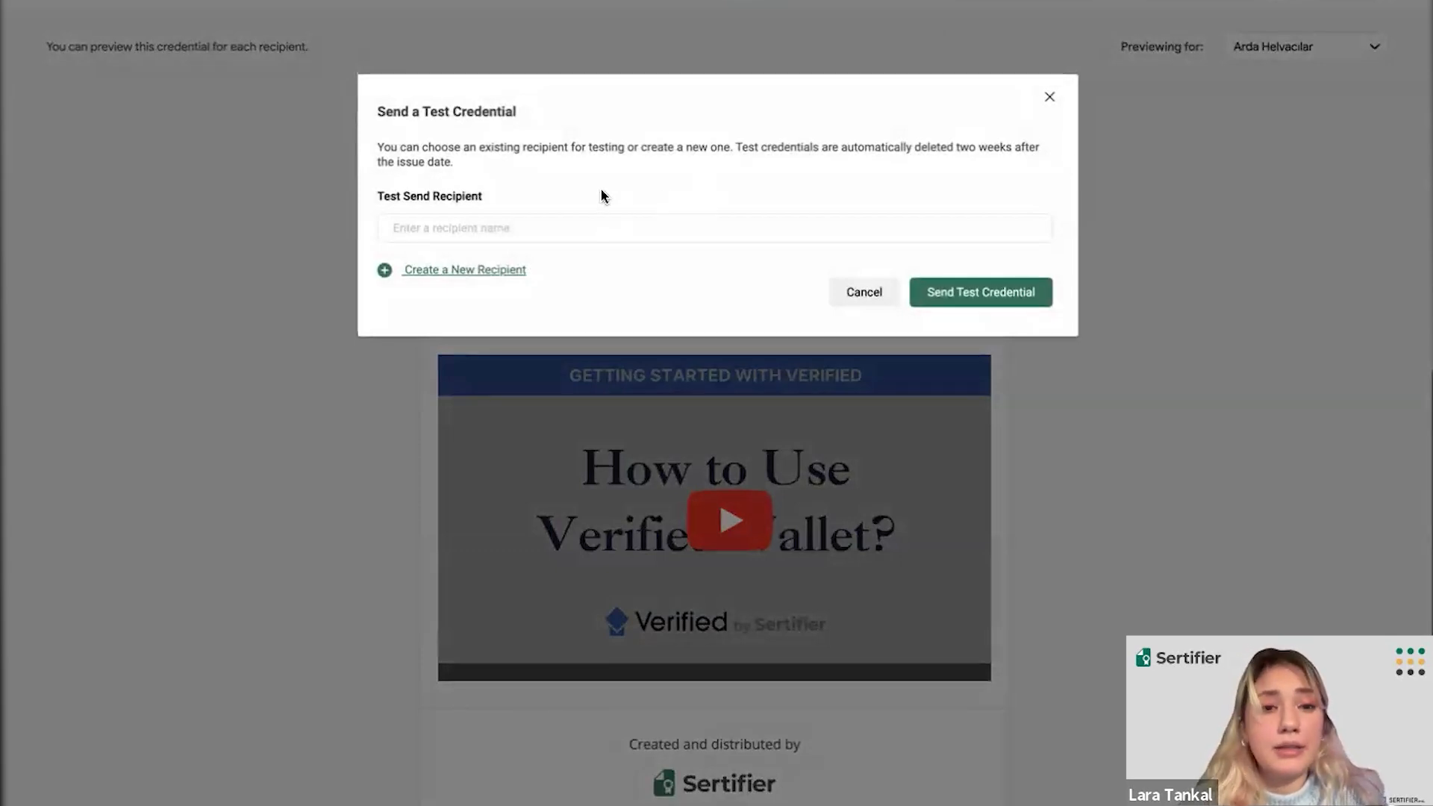
# - Close the Send a Test Credential dialog without picking a test recipient or sending
pyautogui.click(528, 227)
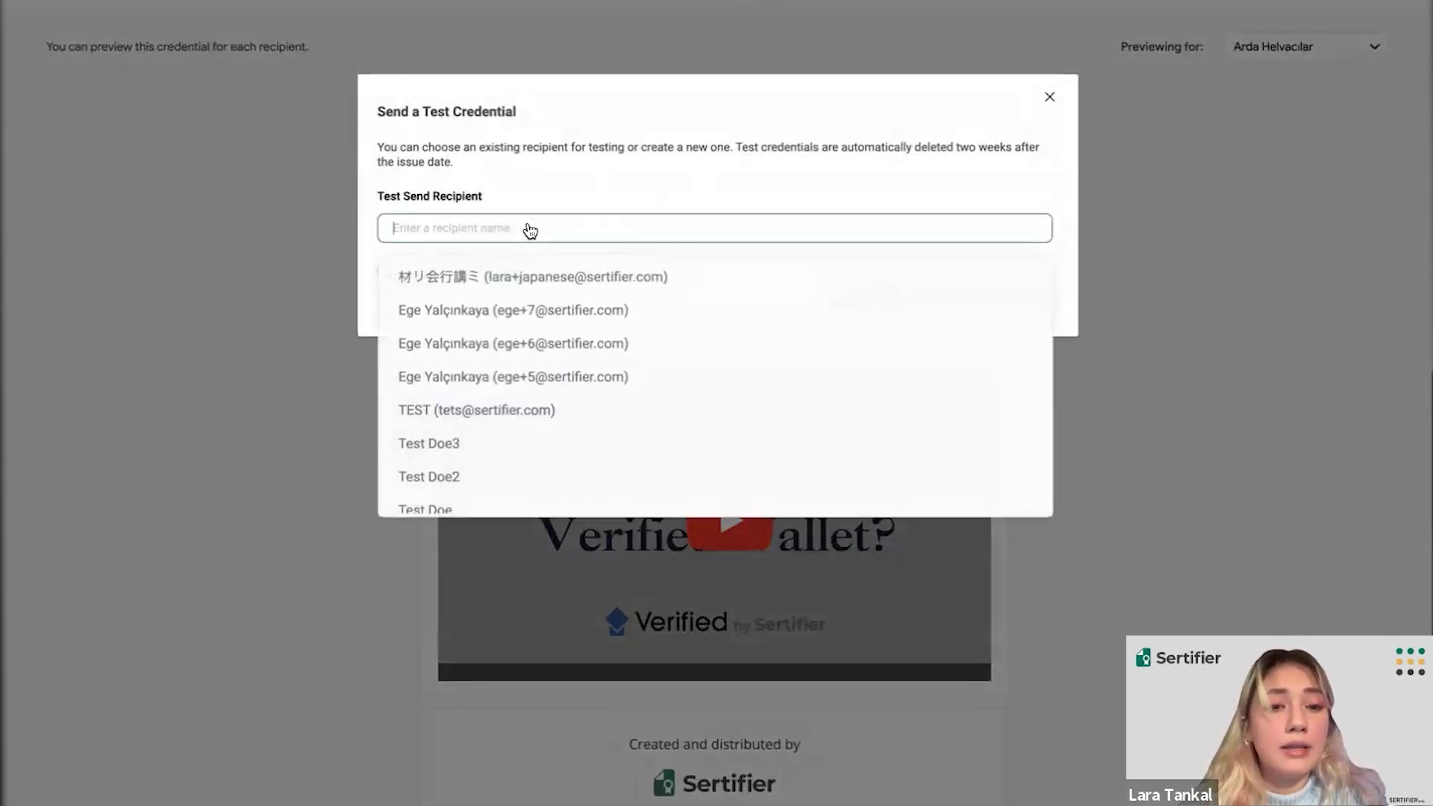
pyautogui.click(530, 232)
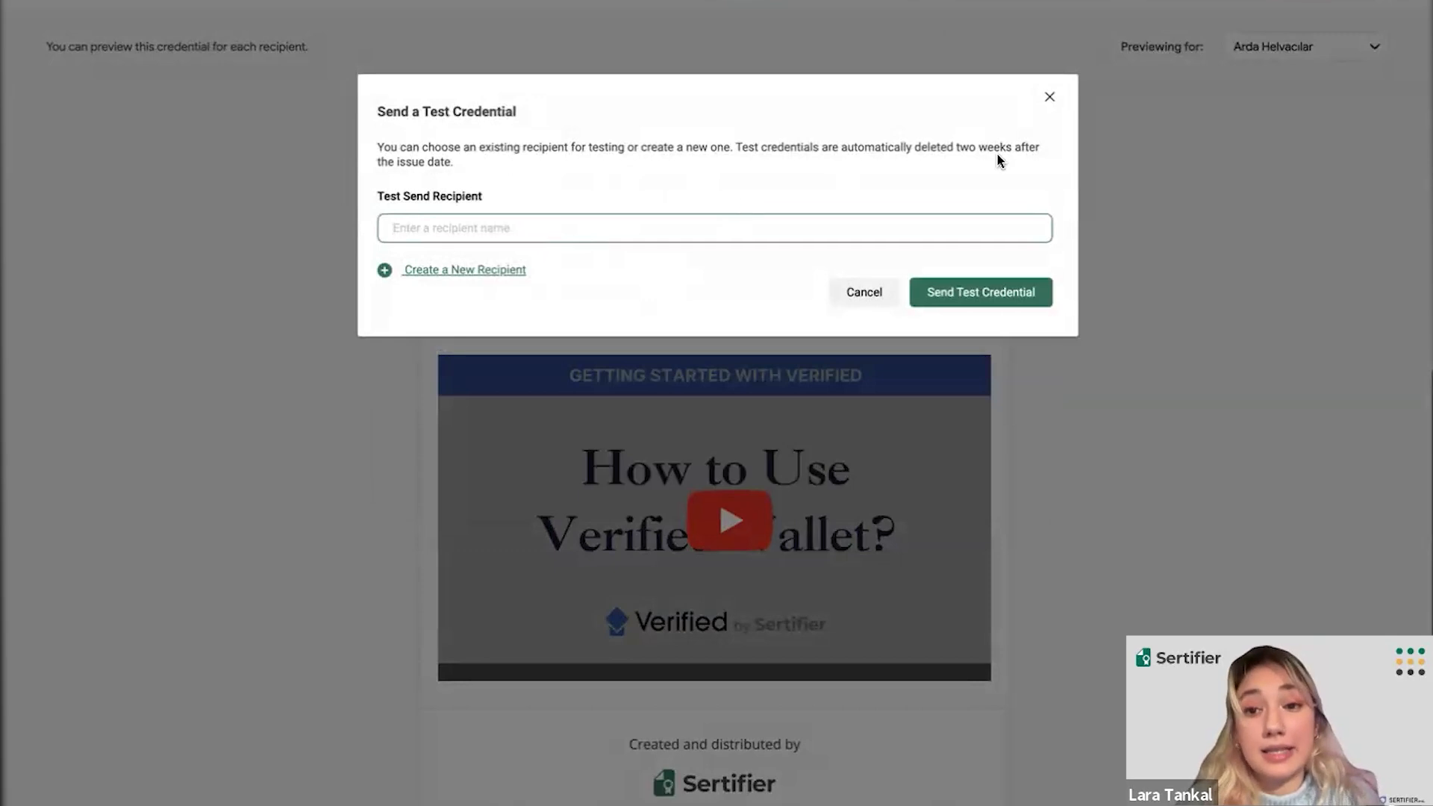
pyautogui.click(1052, 96)
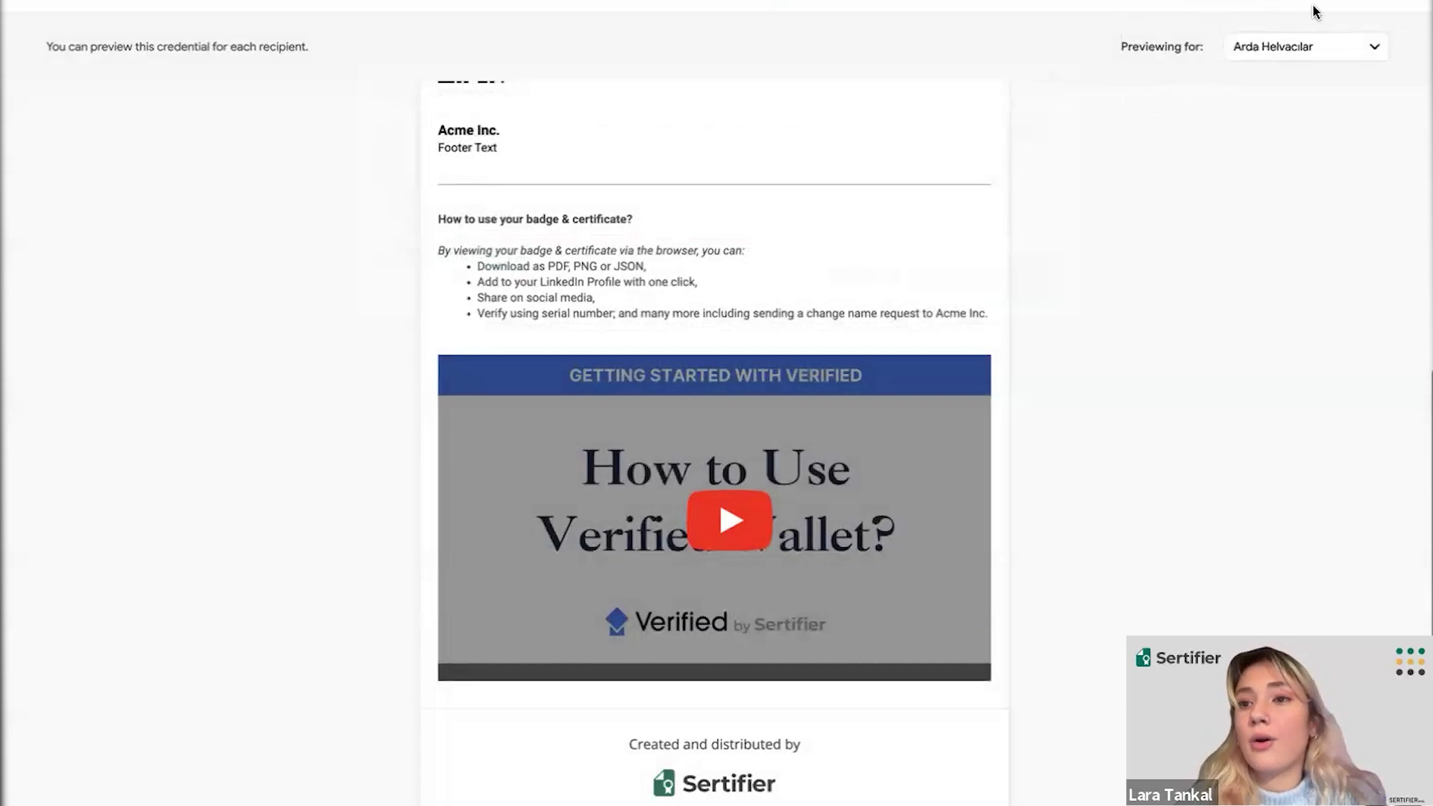
pyautogui.click(1193, 3)
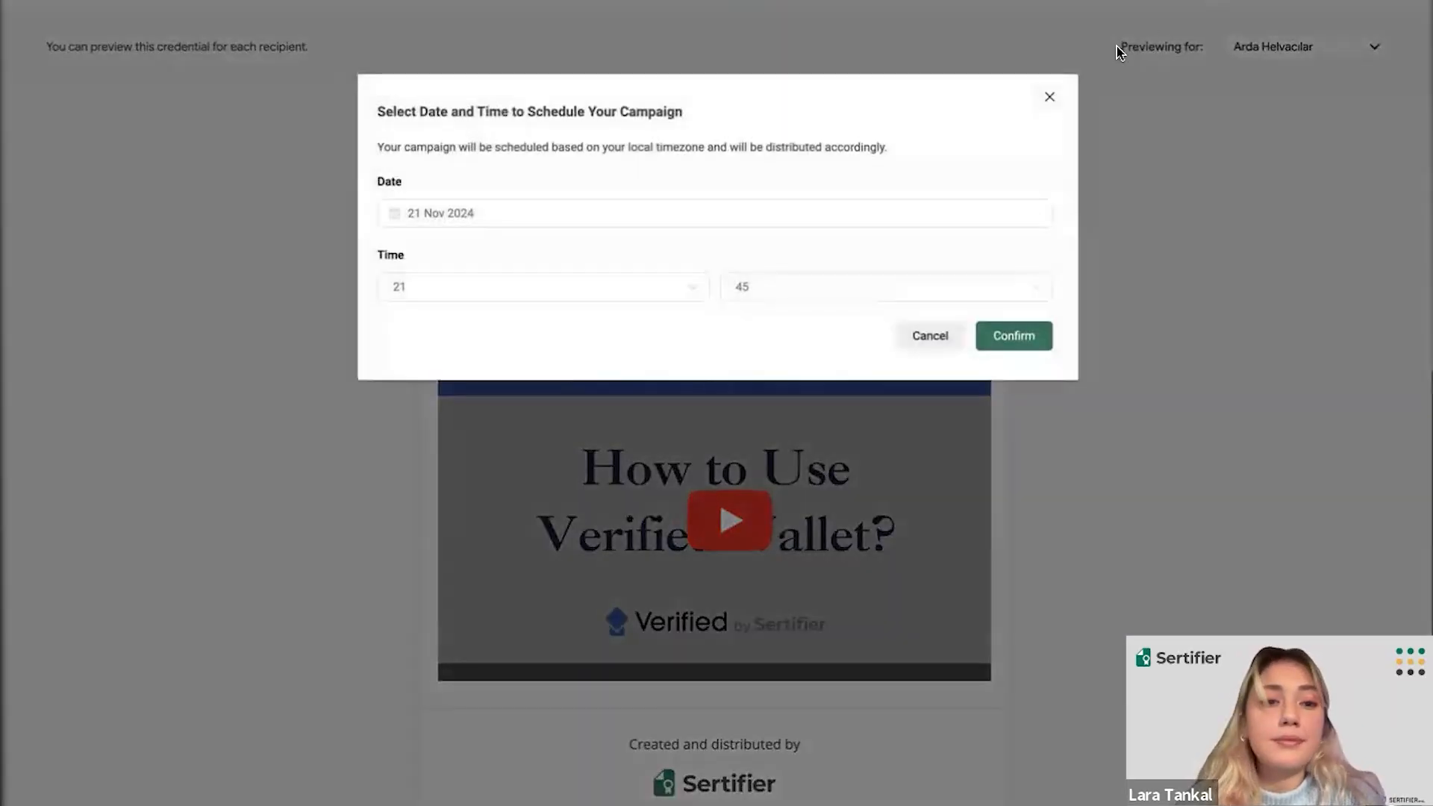
# - Skip scheduling and confirm publishing Credential 743 to the 4 recipients immediately
pyautogui.click(1050, 99)
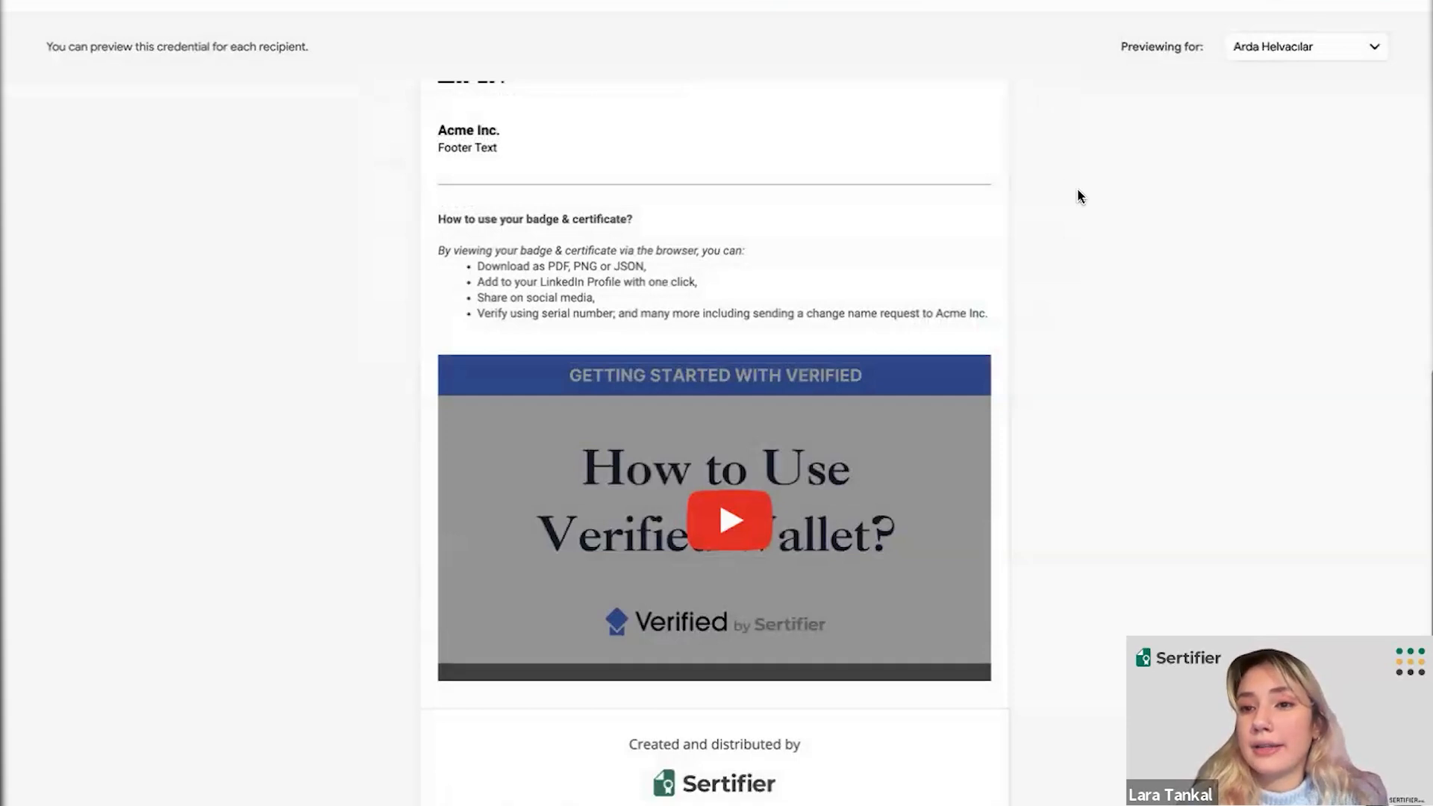
pyautogui.click(1340, 5)
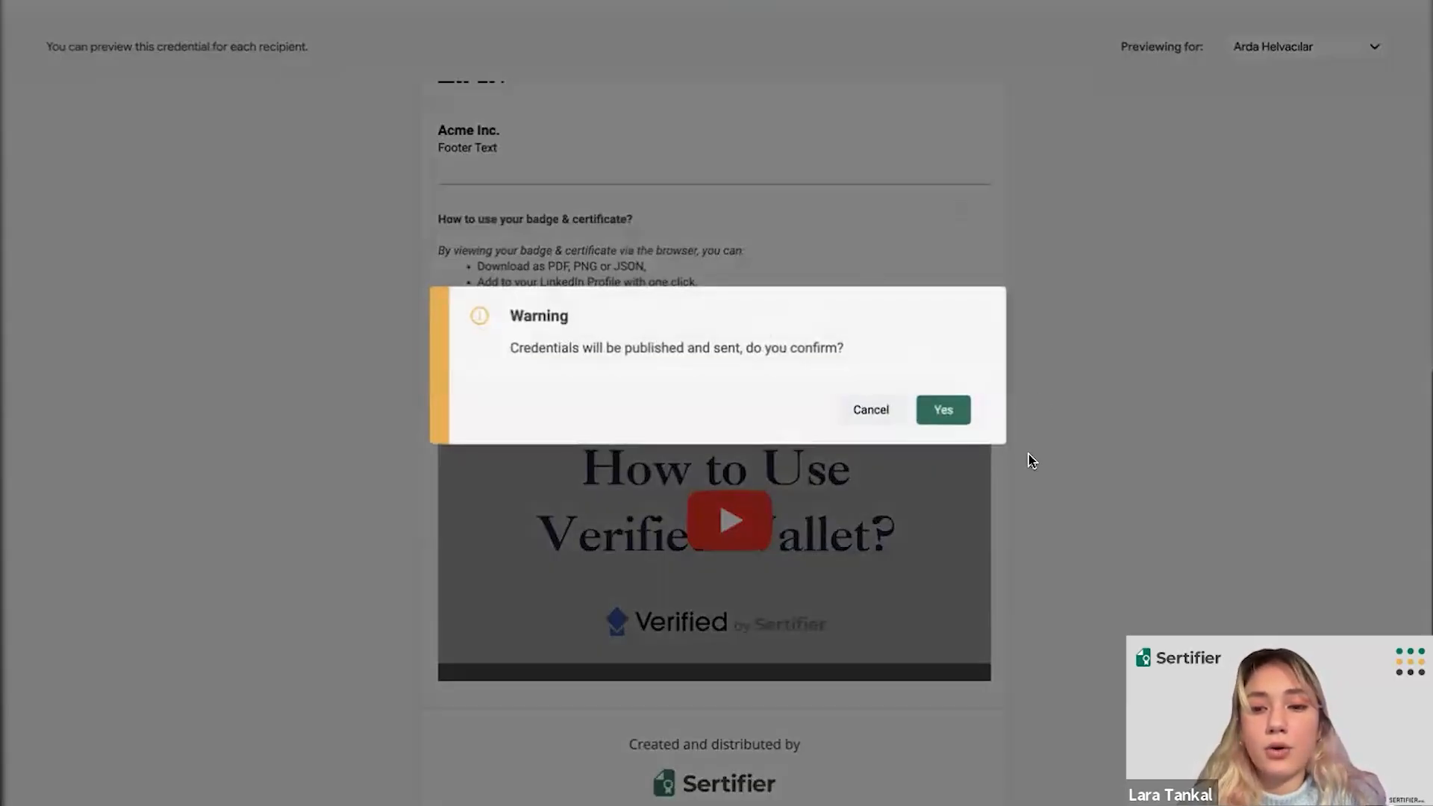
pyautogui.click(944, 409)
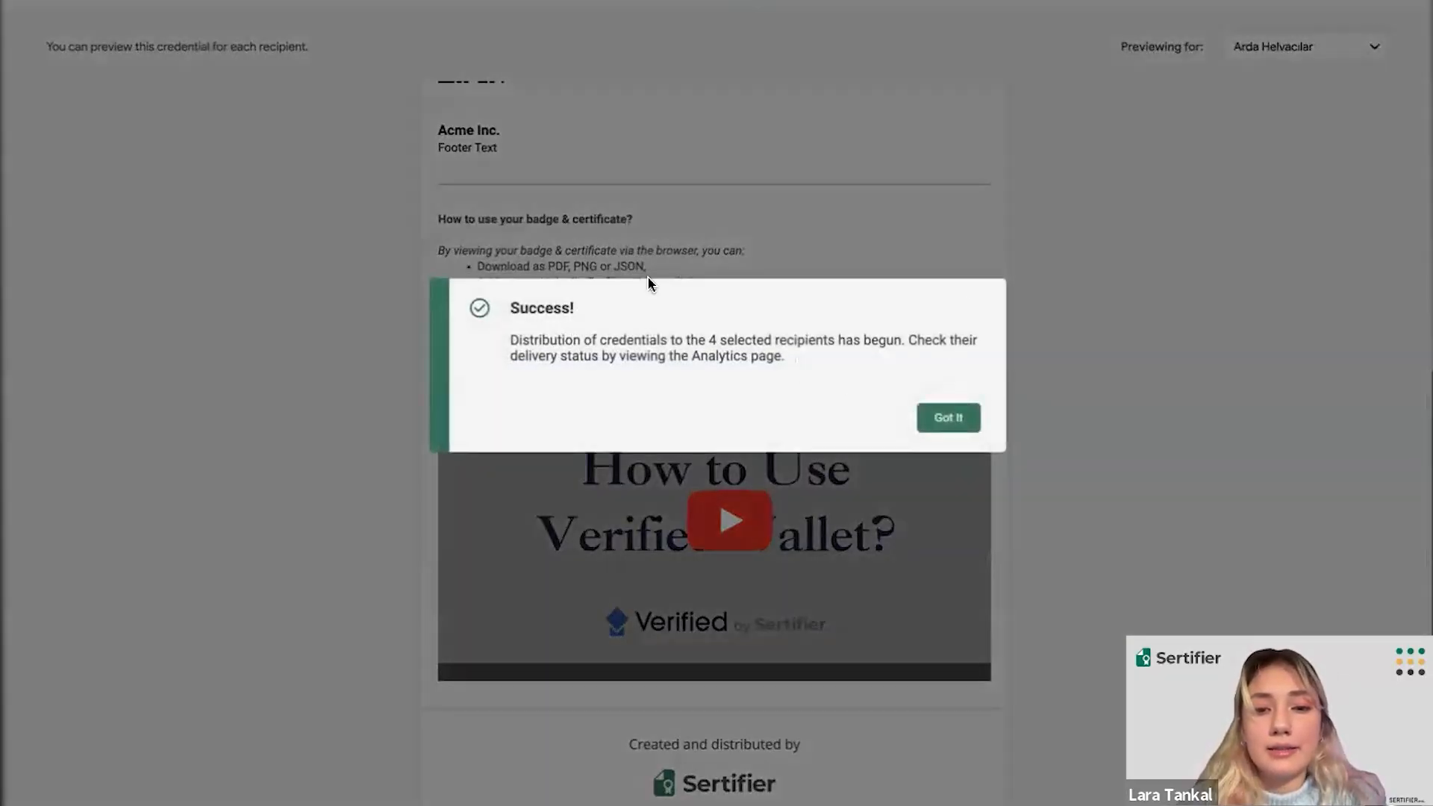
# - Dismiss the success message and browse the Sent campaigns cards, including Credential 743
pyautogui.click(932, 424)
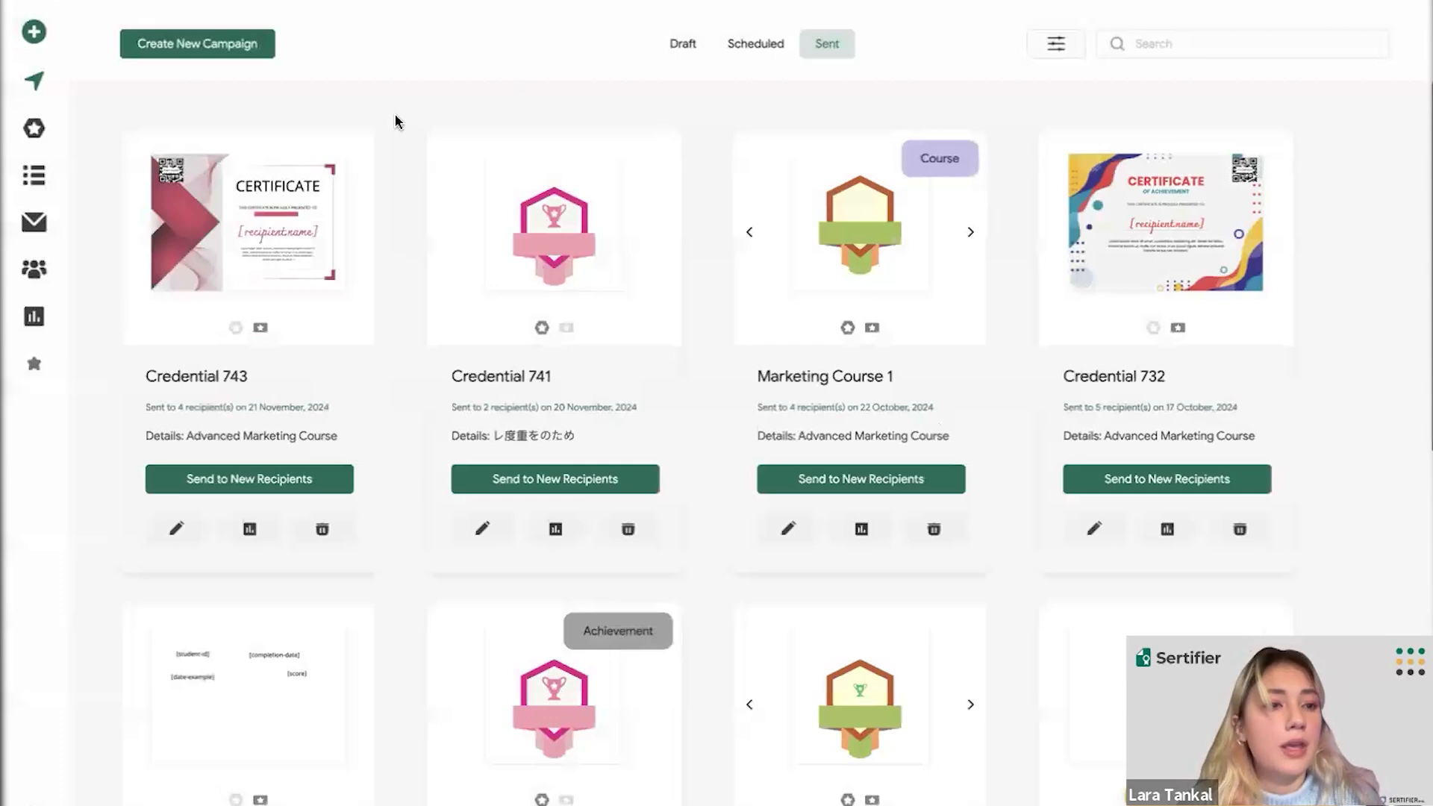
pyautogui.moveTo(44, 78)
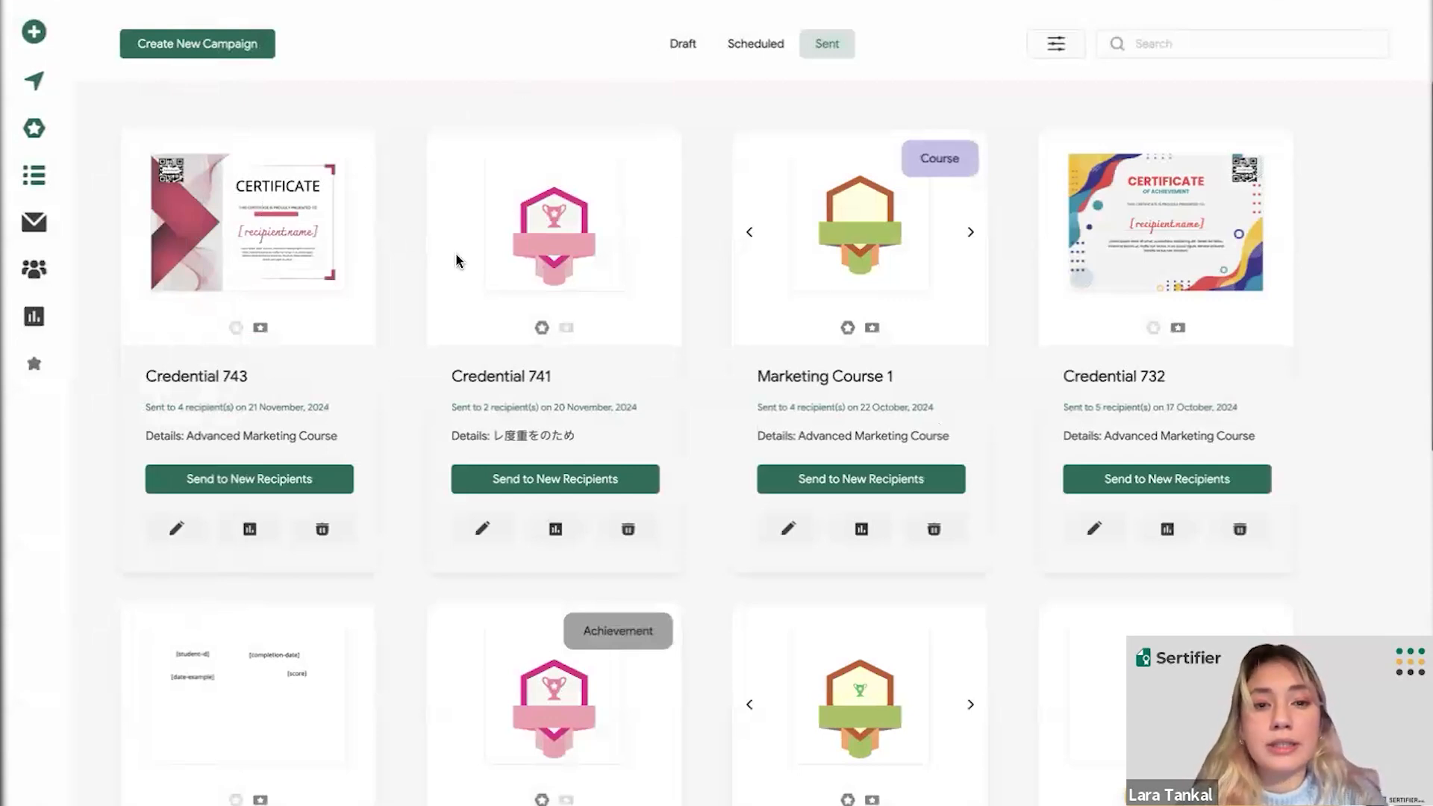
pyautogui.scroll(-1, 675, 336)
pyautogui.scroll(-1, 674, 333)
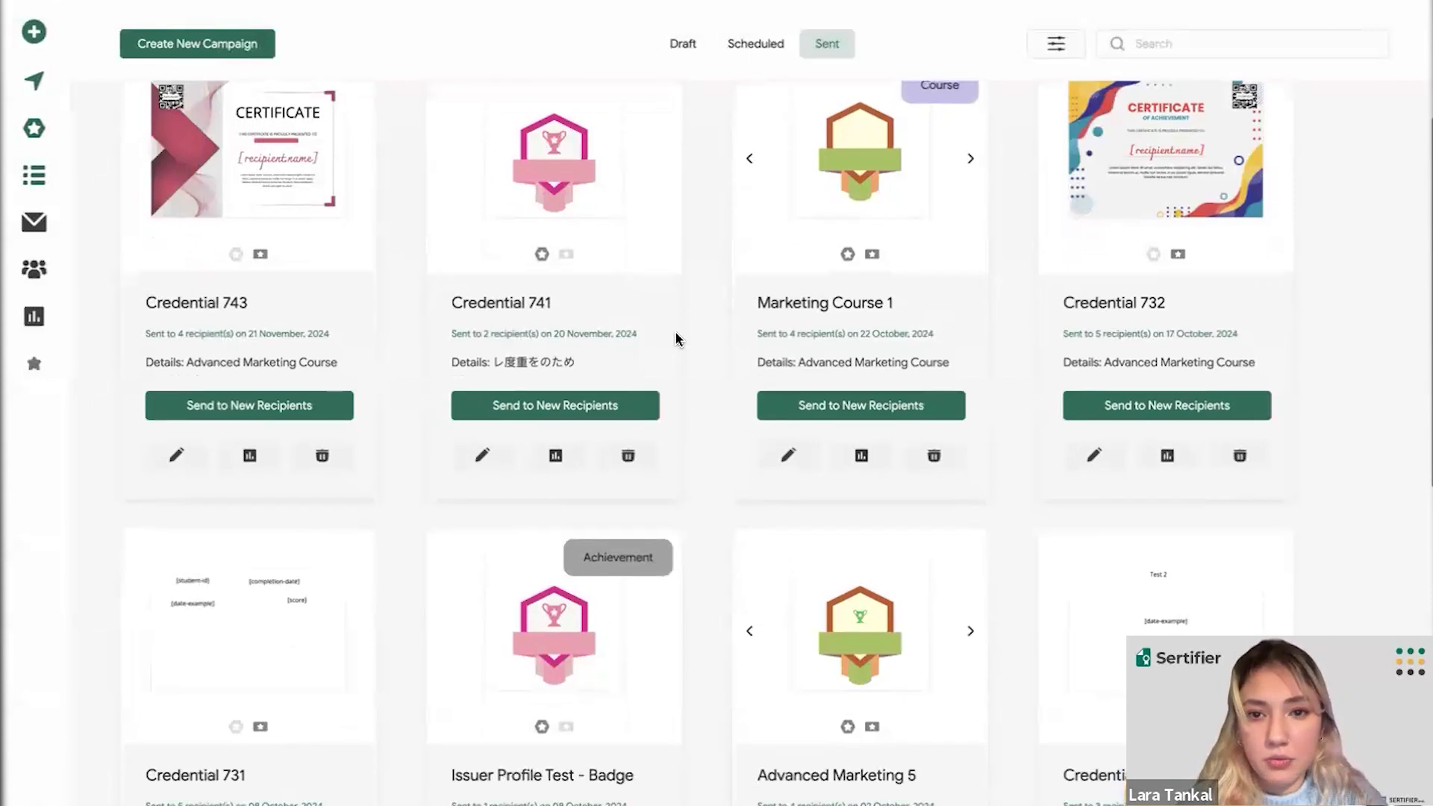
pyautogui.scroll(2, 650, 331)
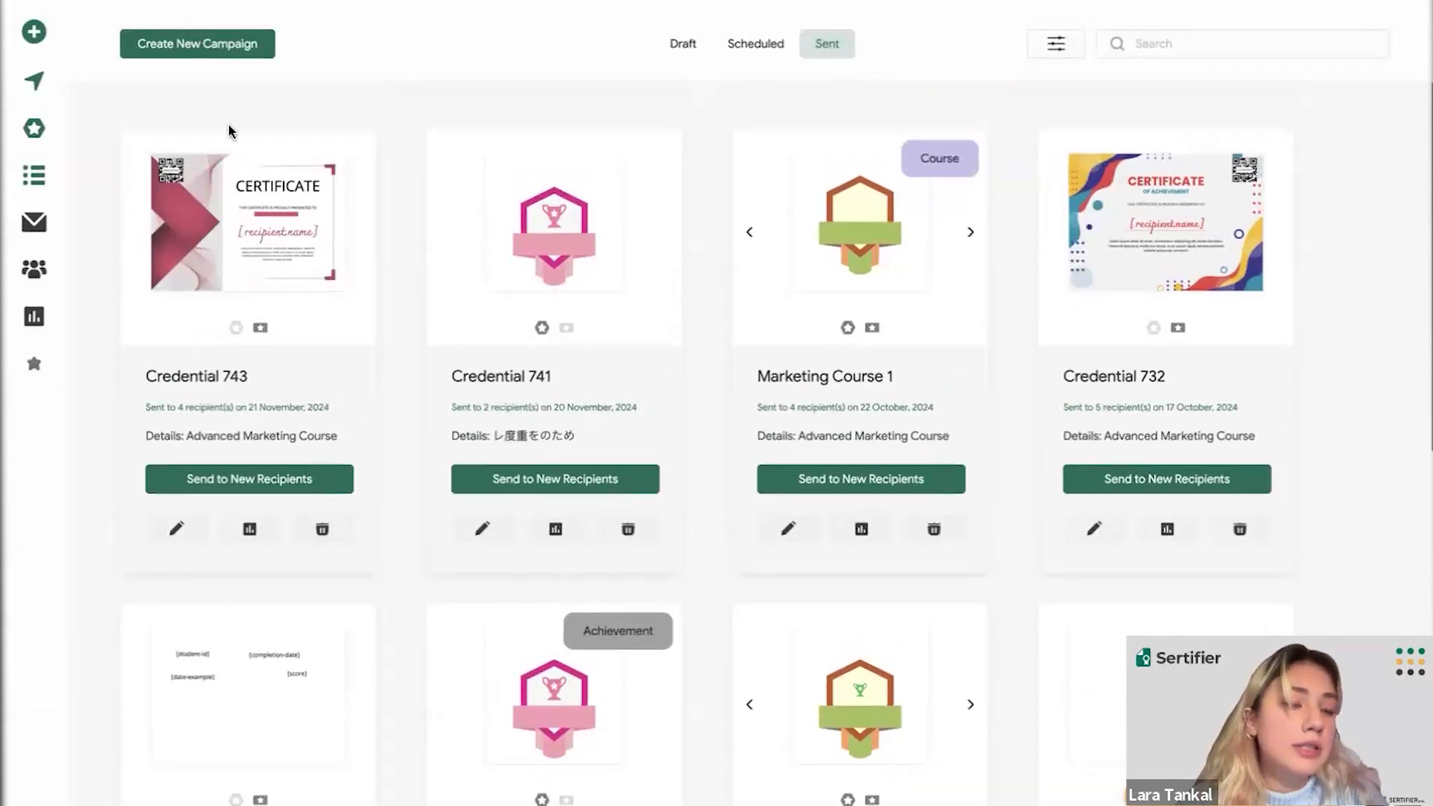
# - Visit Credential Designs, Credential Details and Email Templates, ending on the Recipients lists page
pyautogui.moveTo(64, 96)
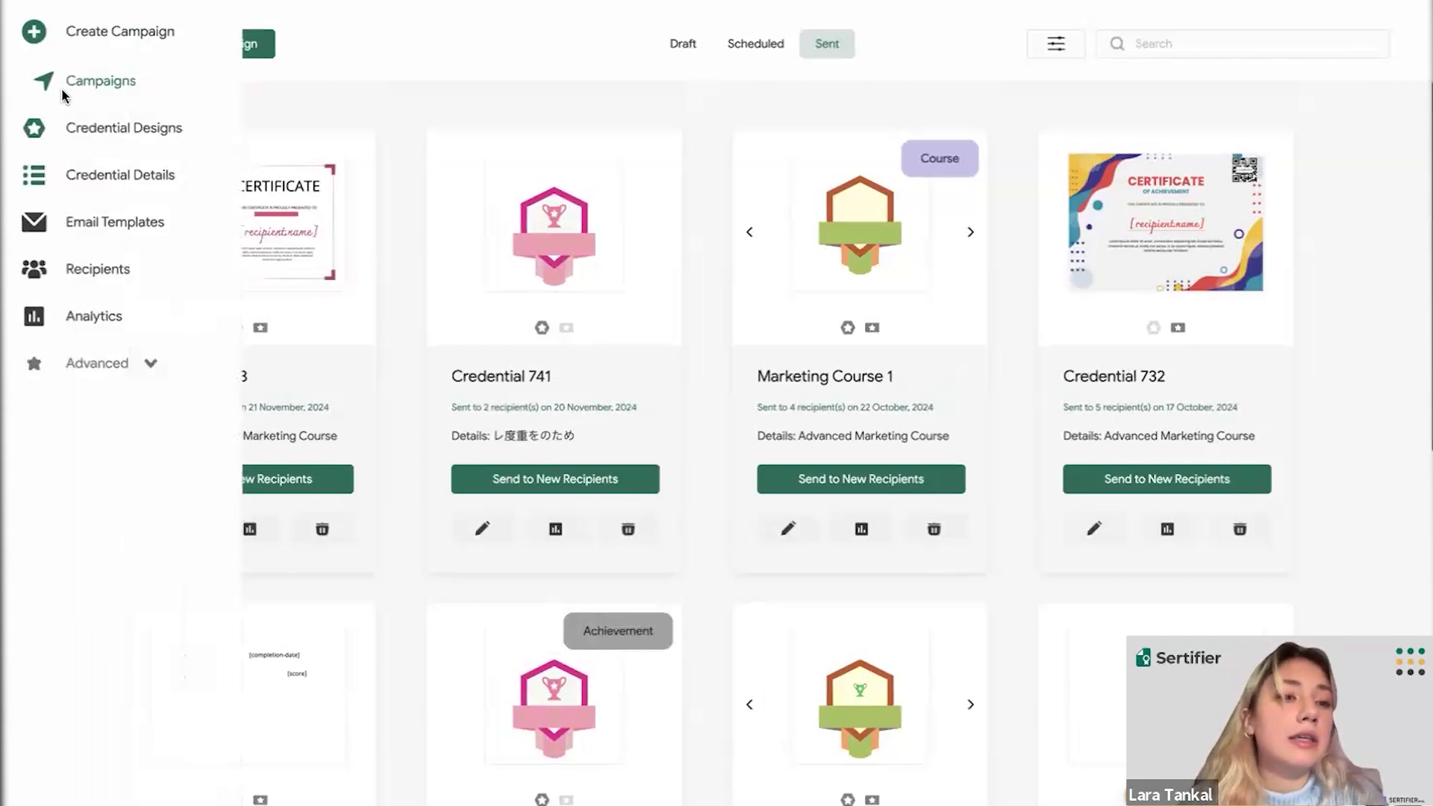
pyautogui.click(78, 132)
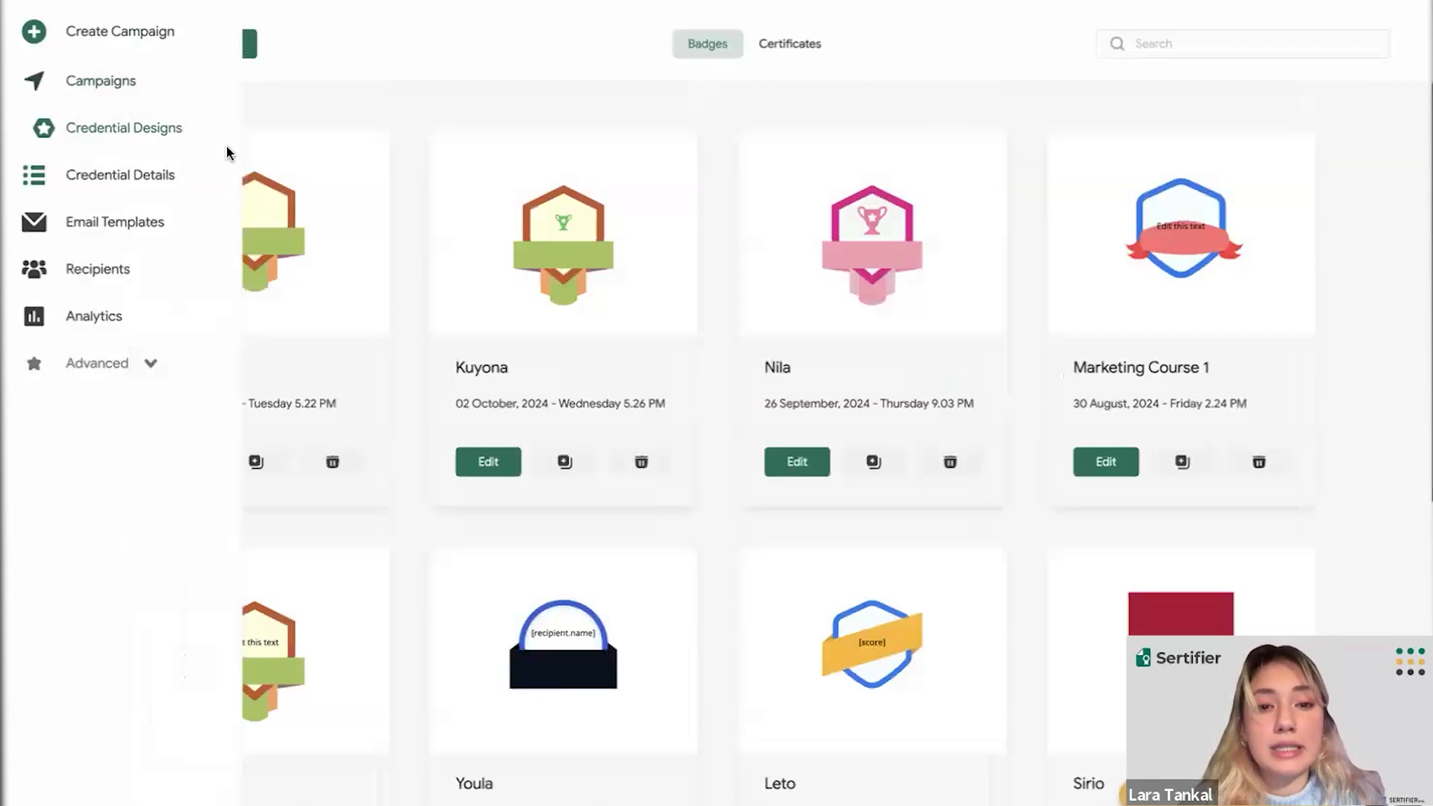
pyautogui.click(146, 179)
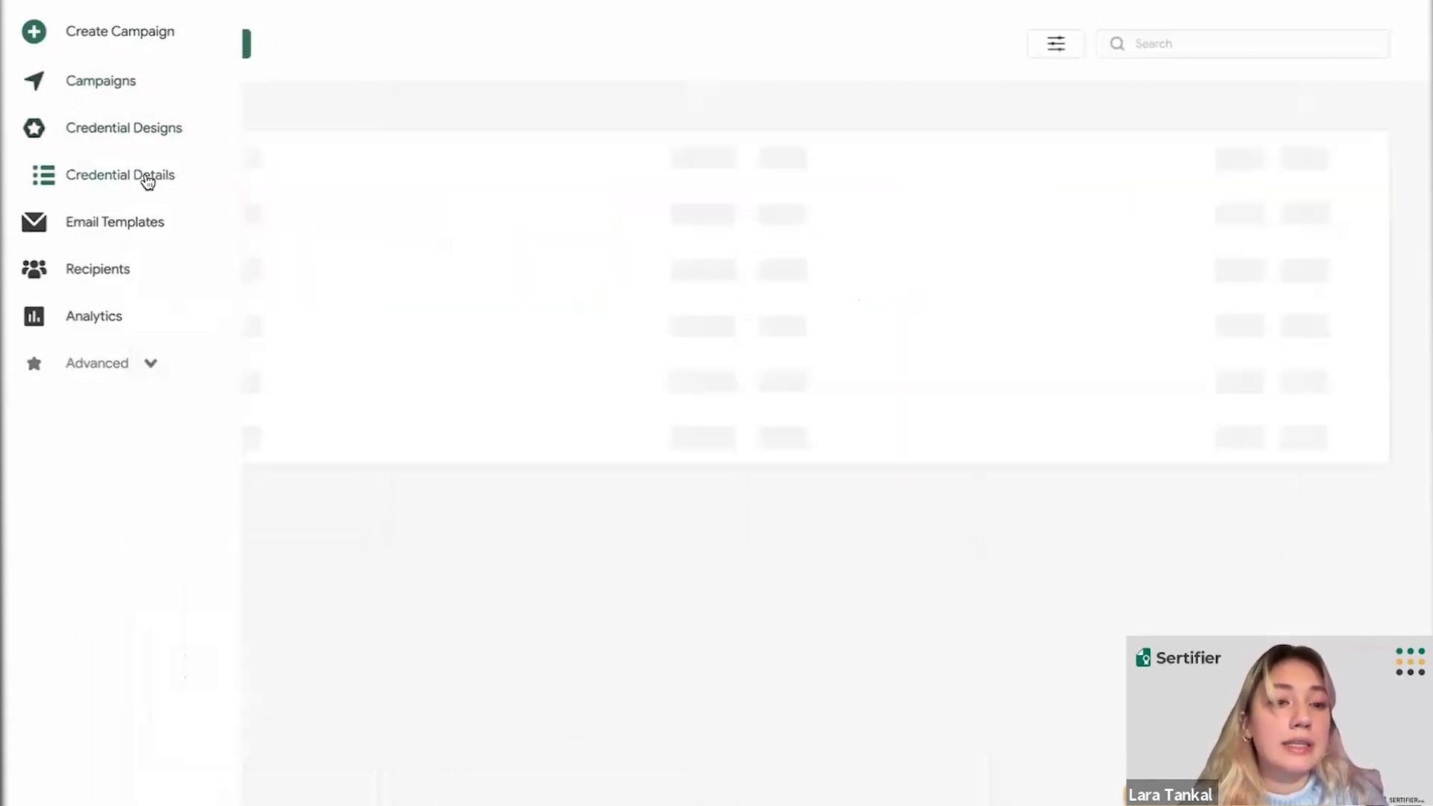
pyautogui.click(106, 226)
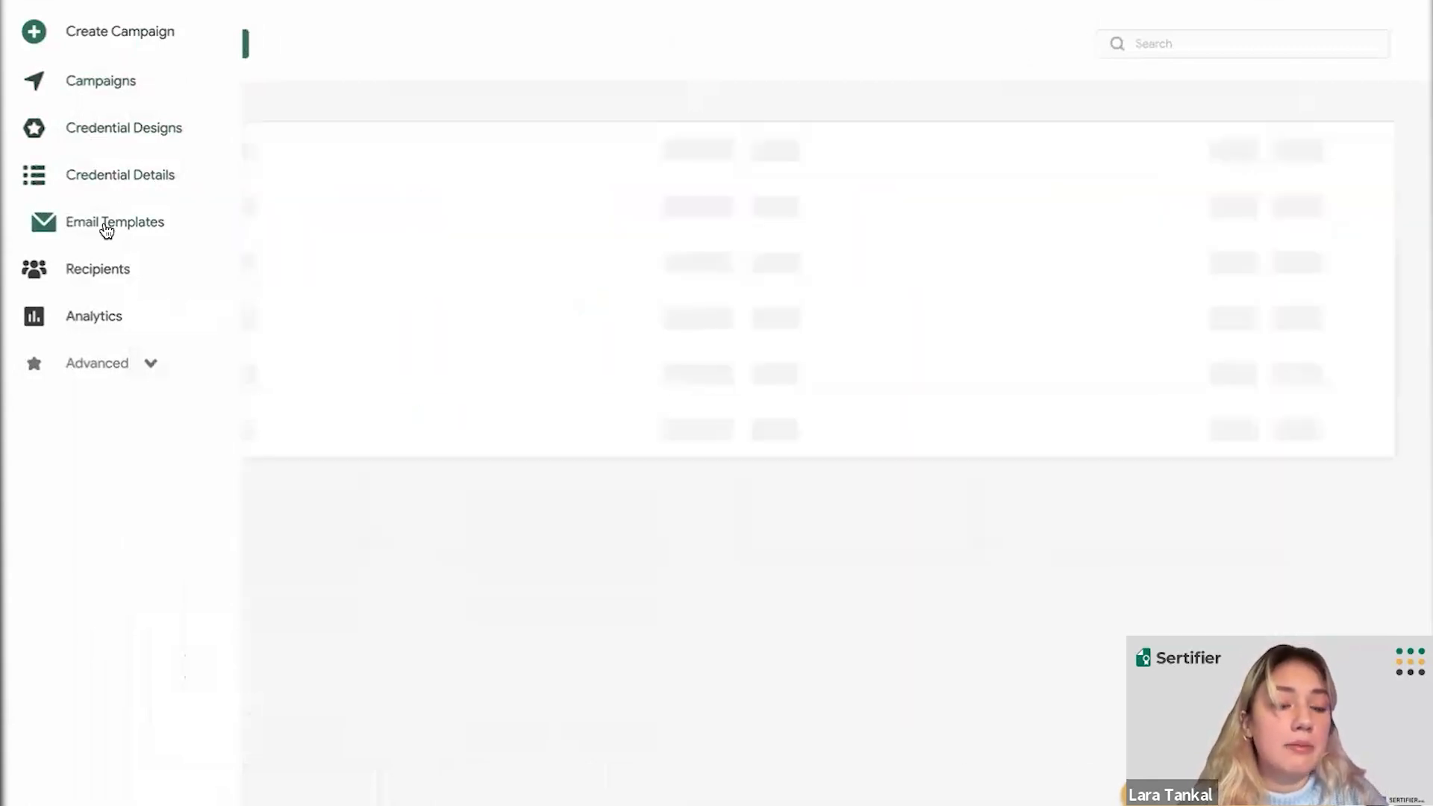
pyautogui.click(111, 269)
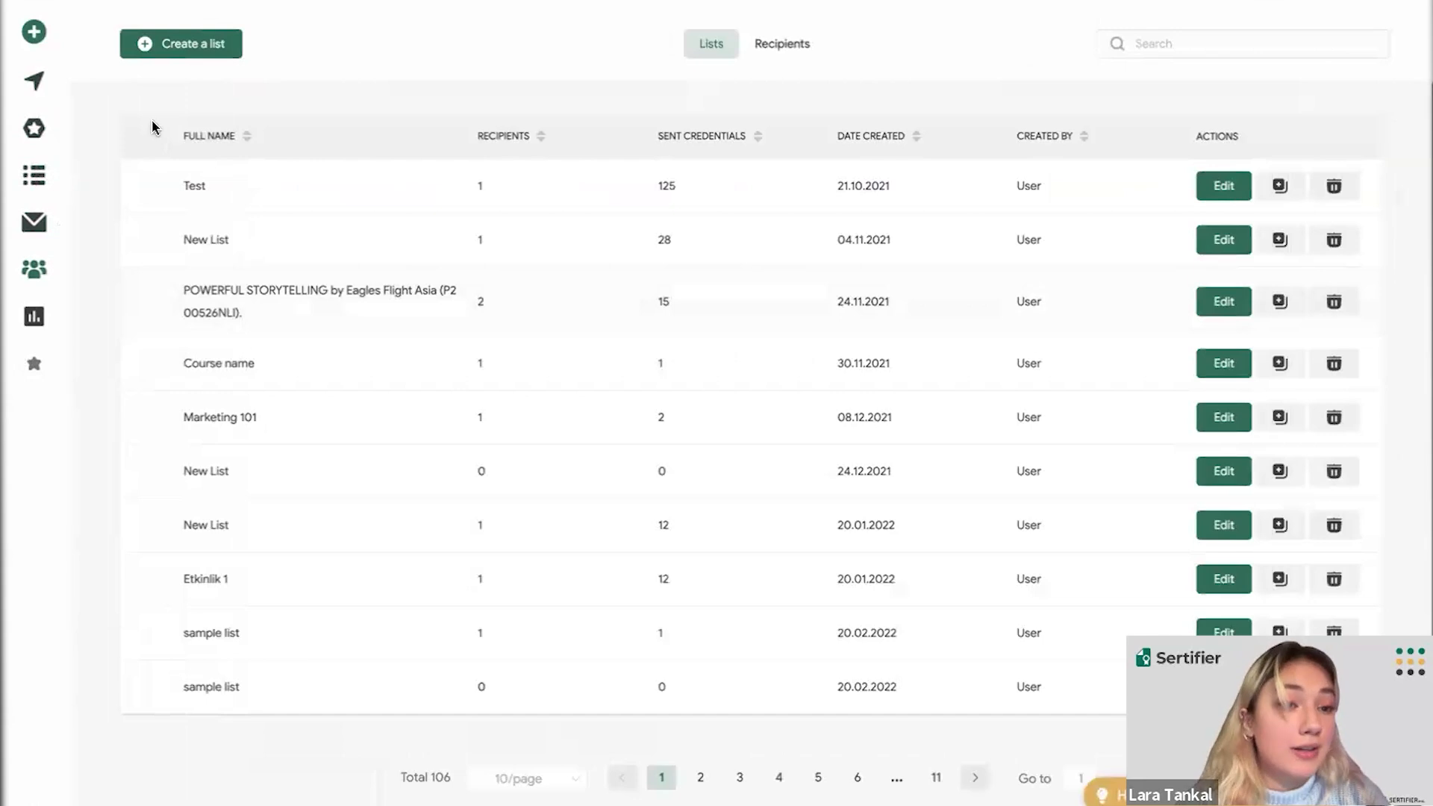
# - Open the Analytics Summary showing 355 credentials, 69 recipients and 76% delivered
pyautogui.moveTo(71, 321)
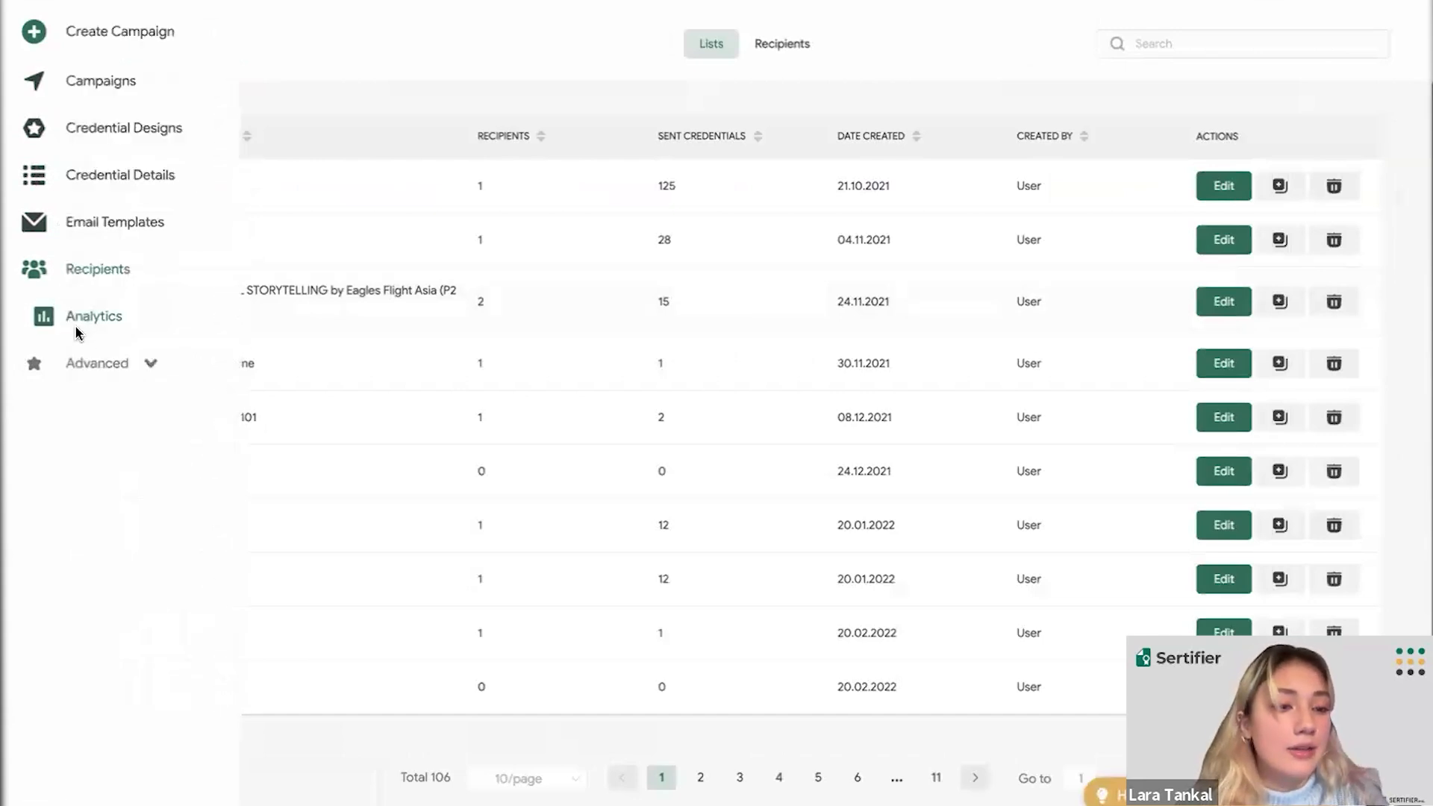
pyautogui.click(78, 332)
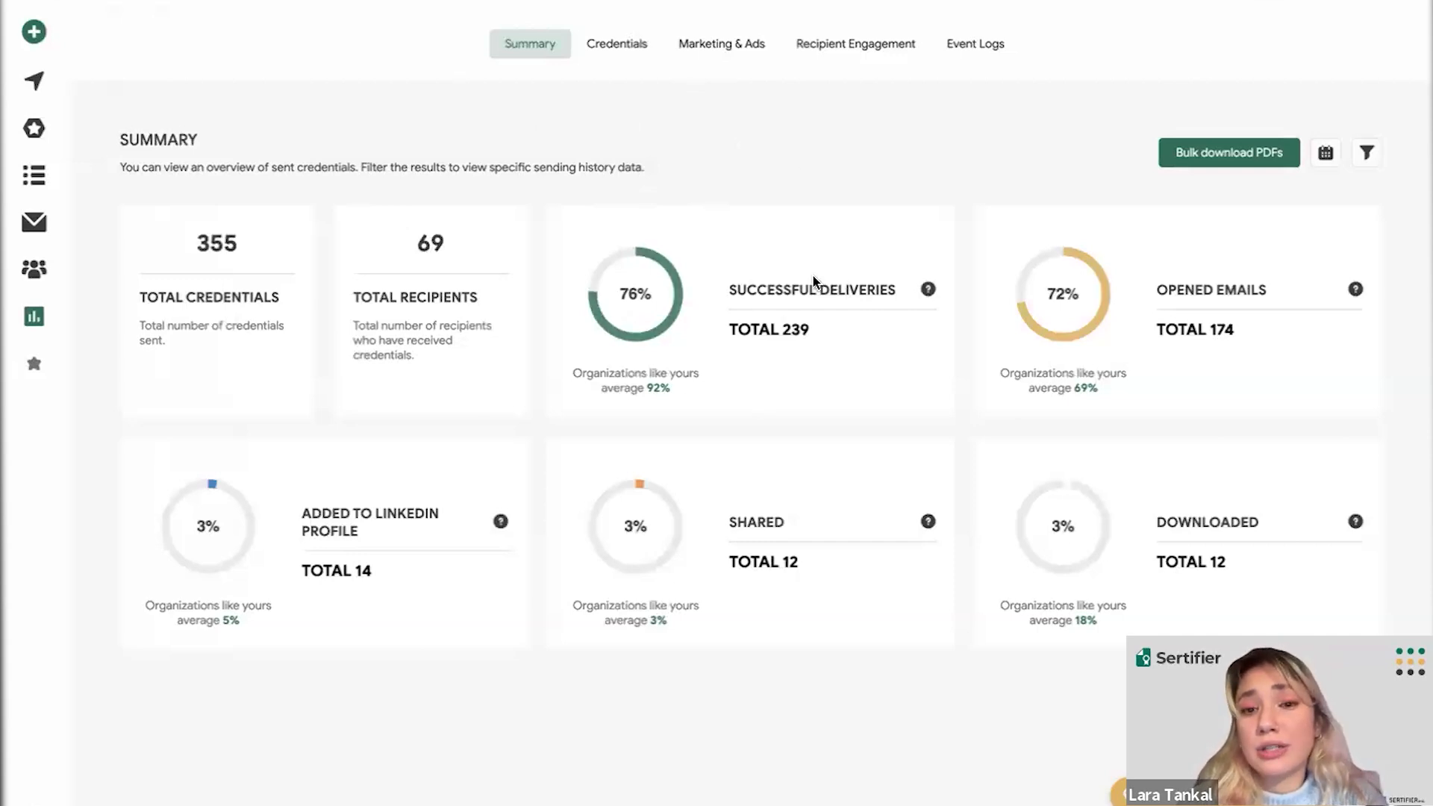
# - Filter Analytics to Credential 741, Credential 743 and Marketing Course 1, giving 10 credentials
pyautogui.click(1370, 157)
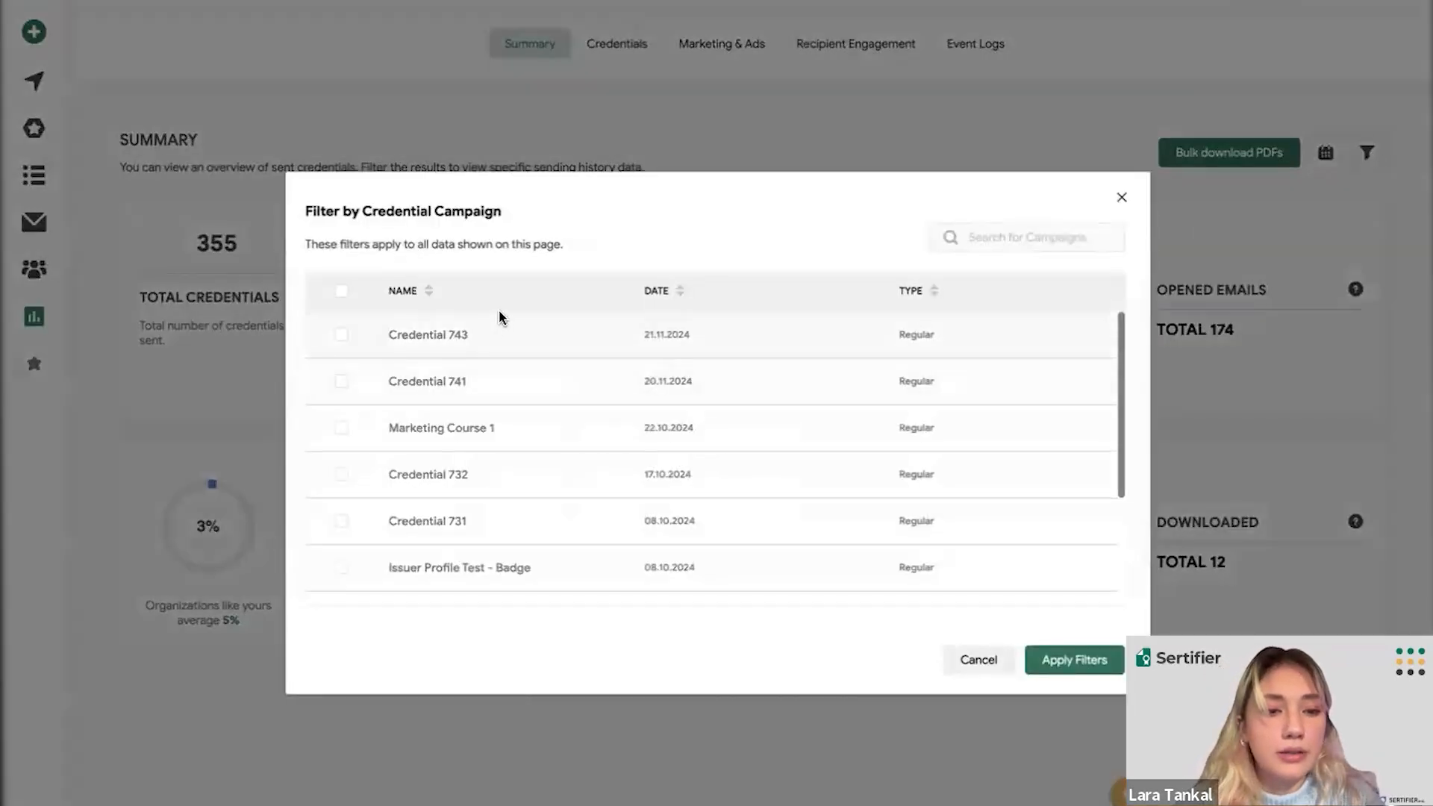
pyautogui.click(341, 381)
pyautogui.click(341, 335)
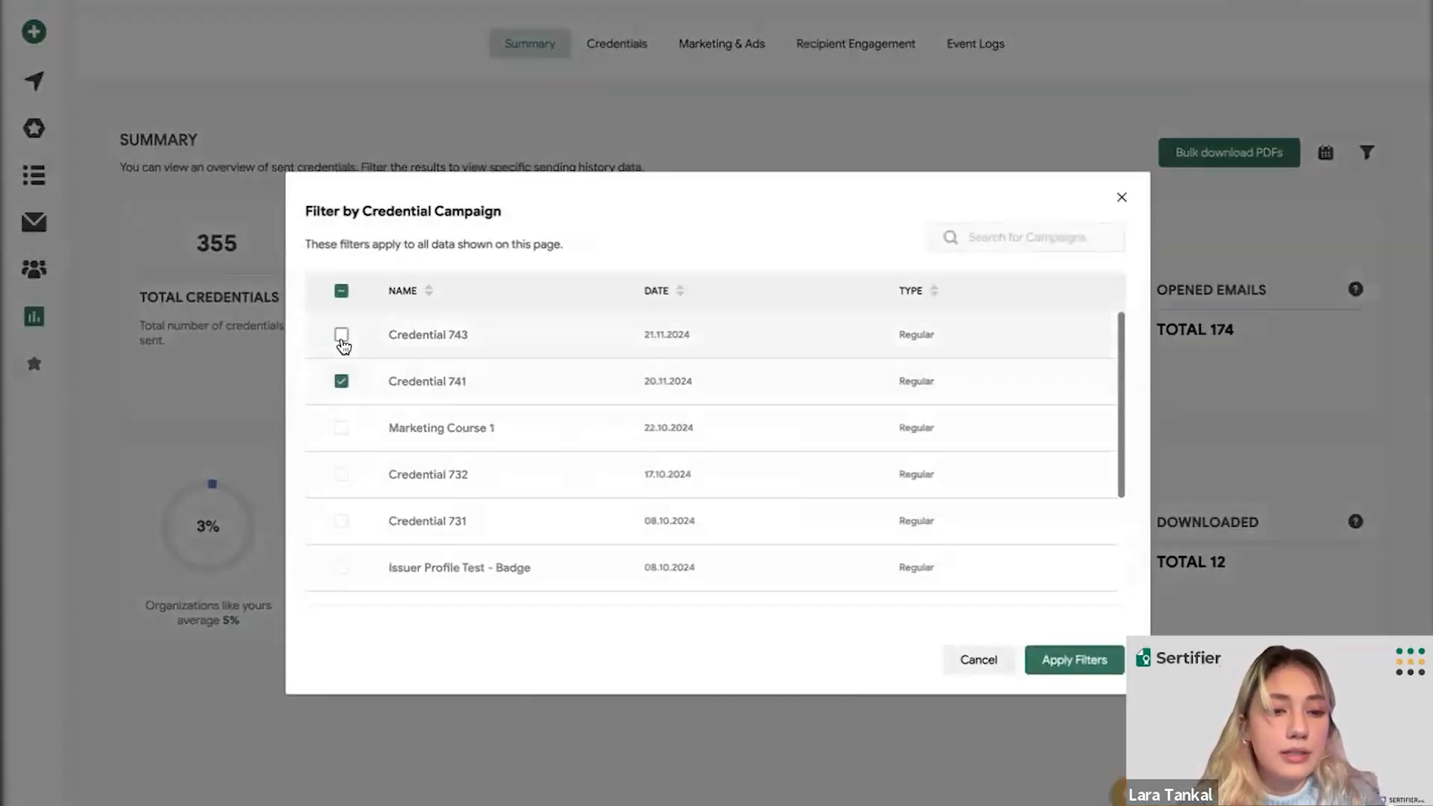
pyautogui.click(341, 428)
pyautogui.click(1067, 659)
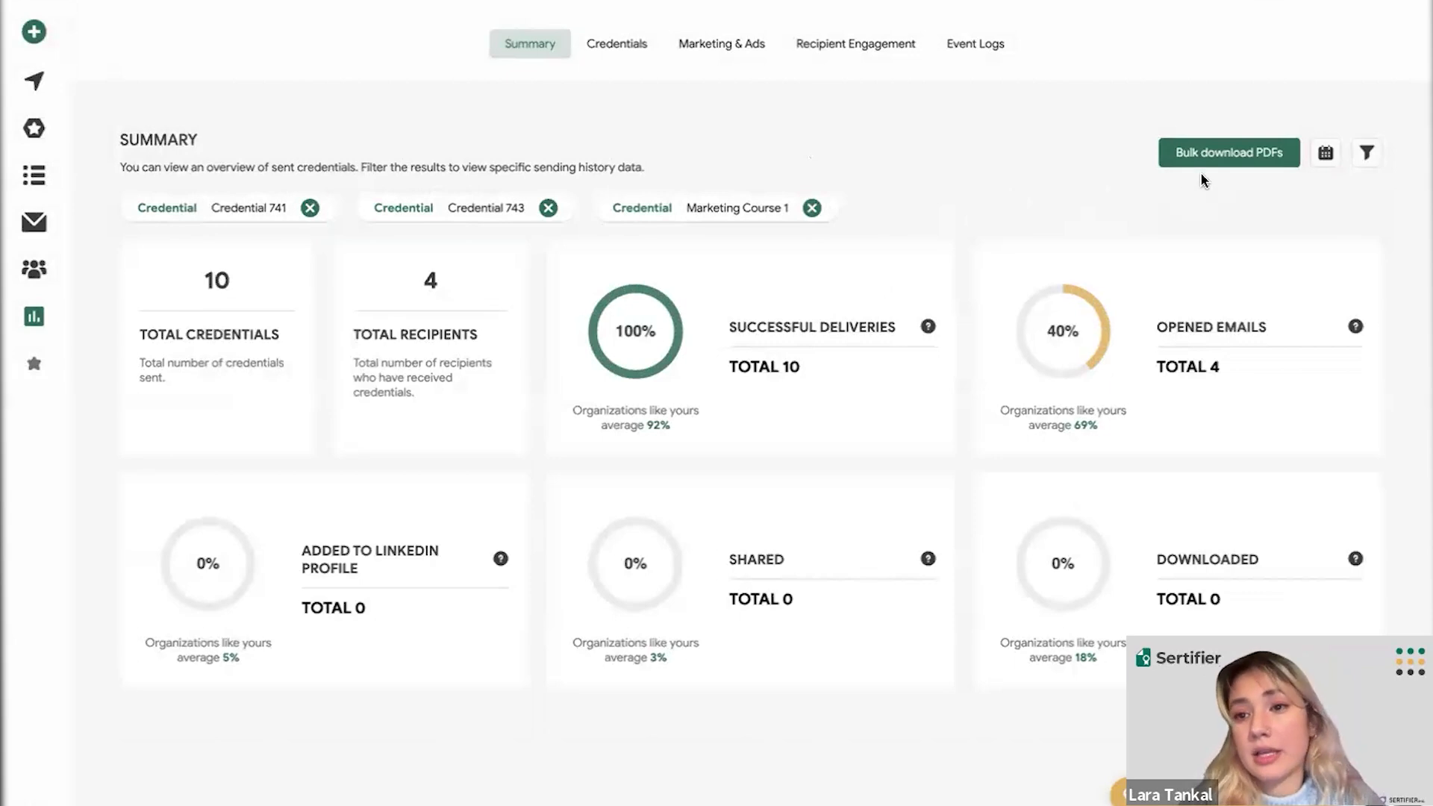
# - Request the bulk PDF download for Credential 743, then close the download list
pyautogui.click(1228, 165)
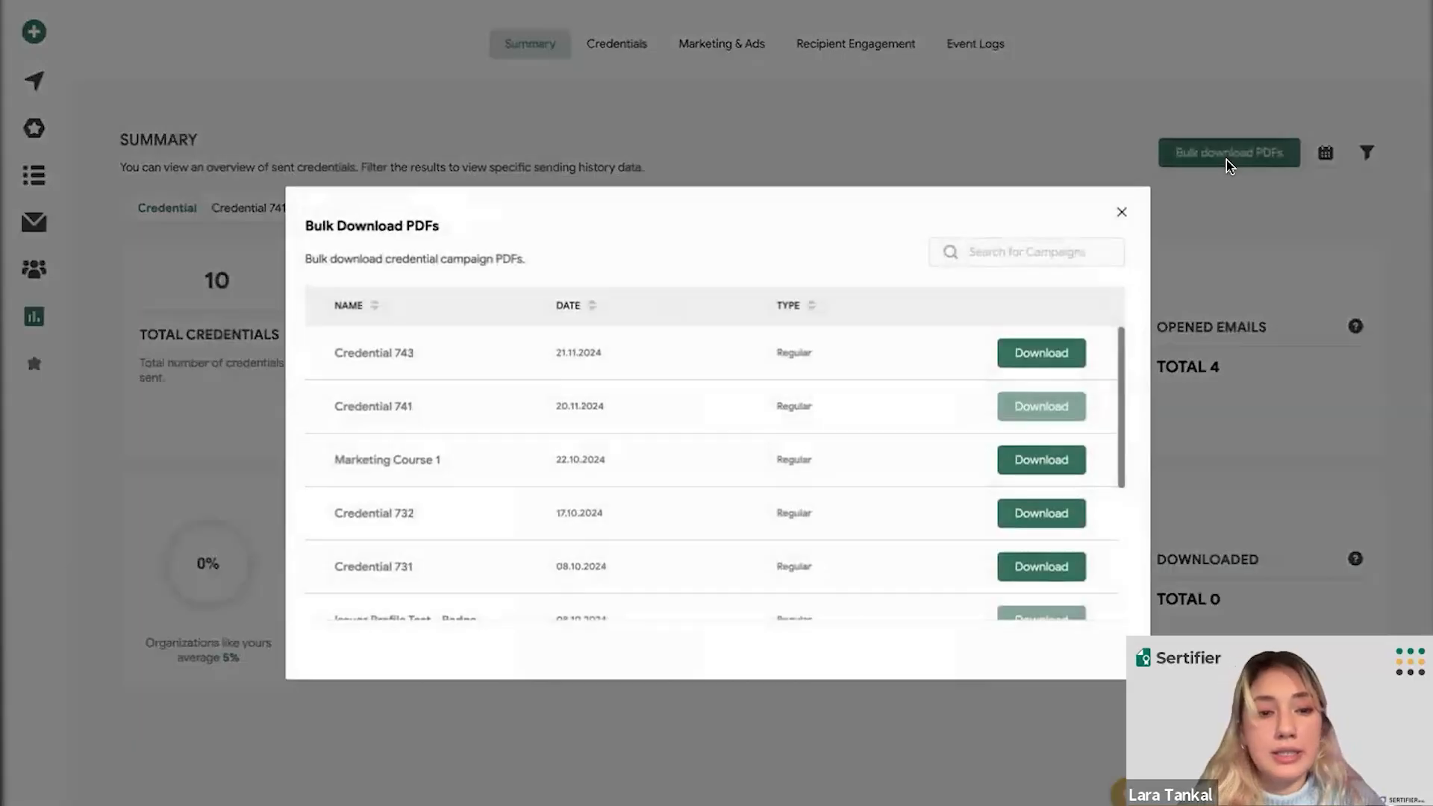
pyautogui.scroll(-2, 868, 426)
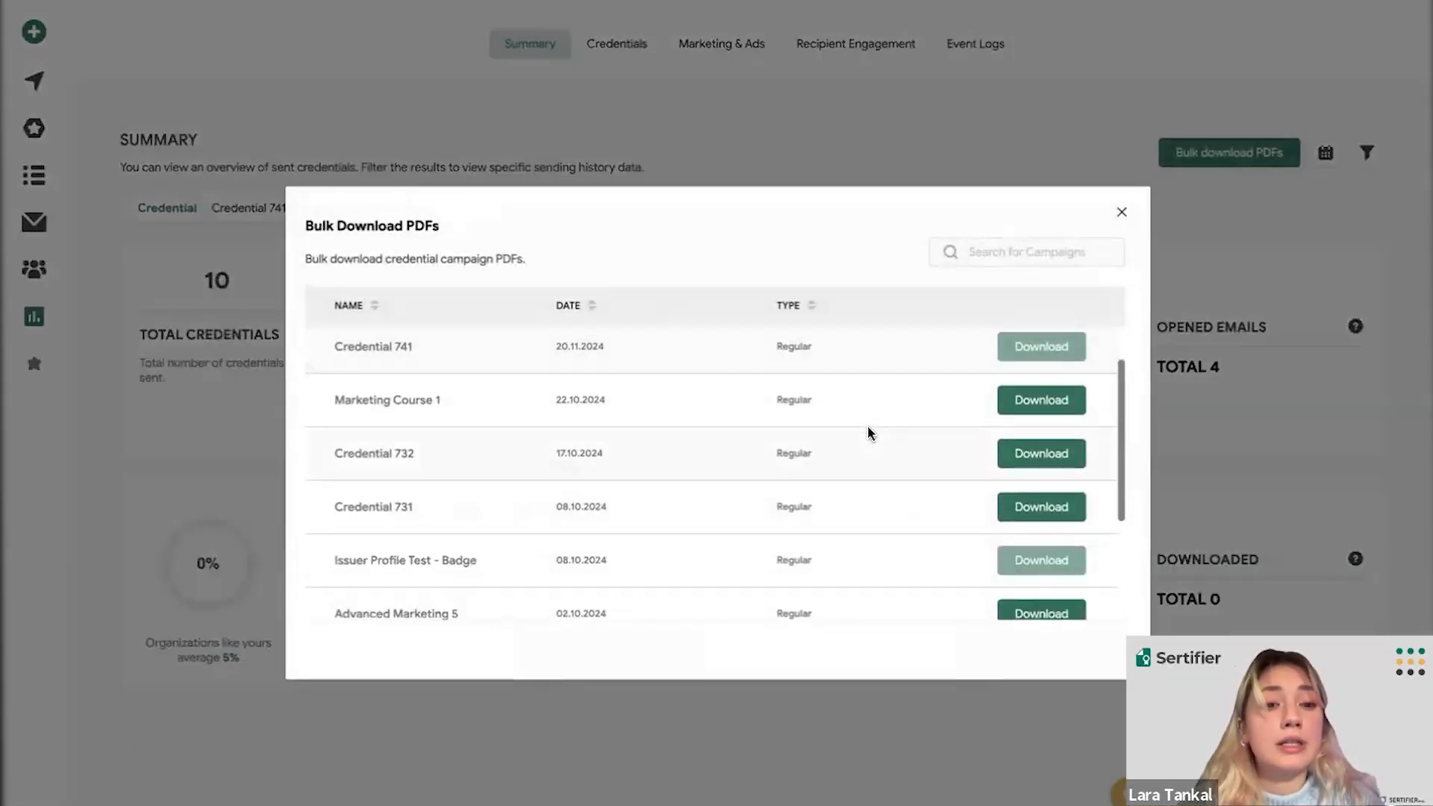
pyautogui.scroll(2, 868, 433)
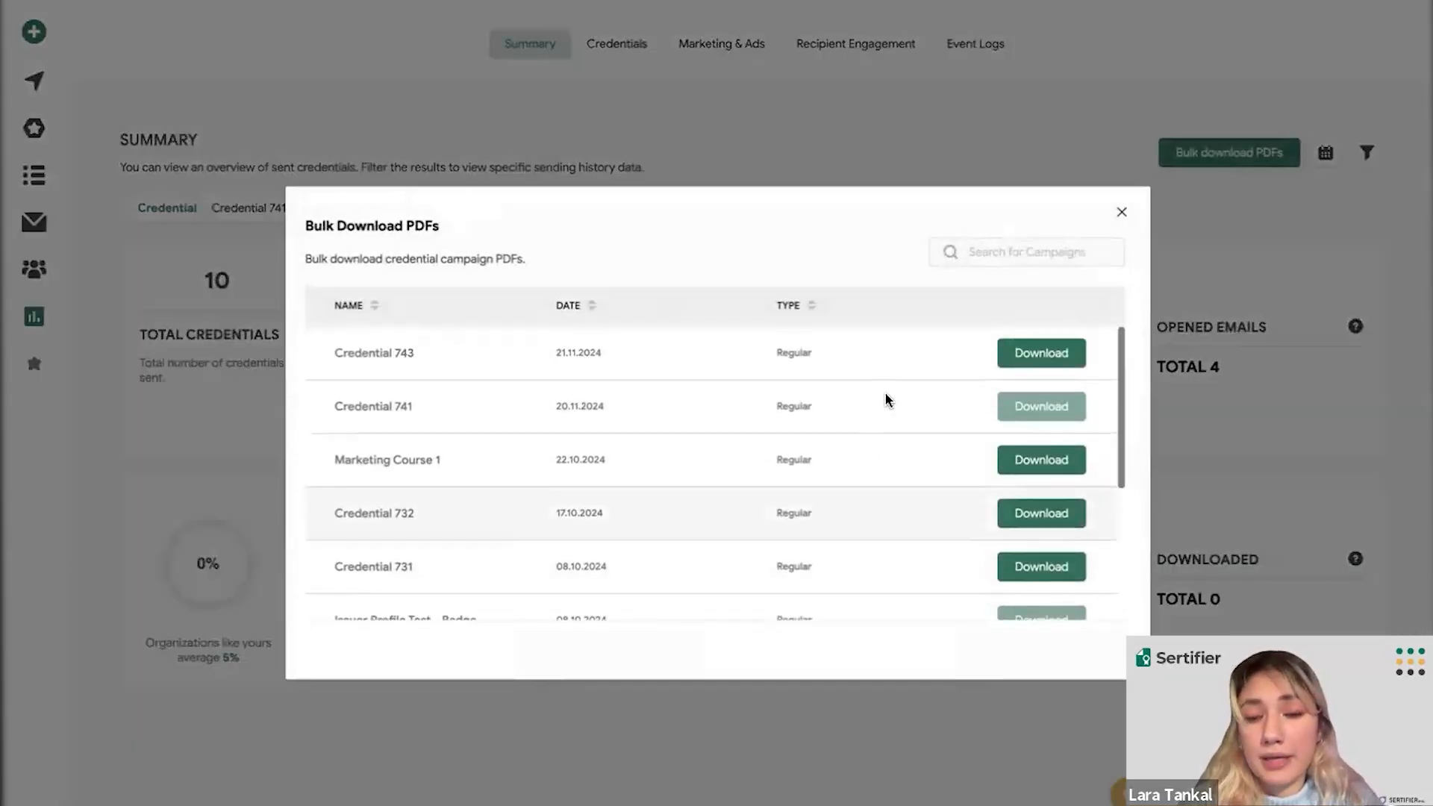
pyautogui.click(1022, 366)
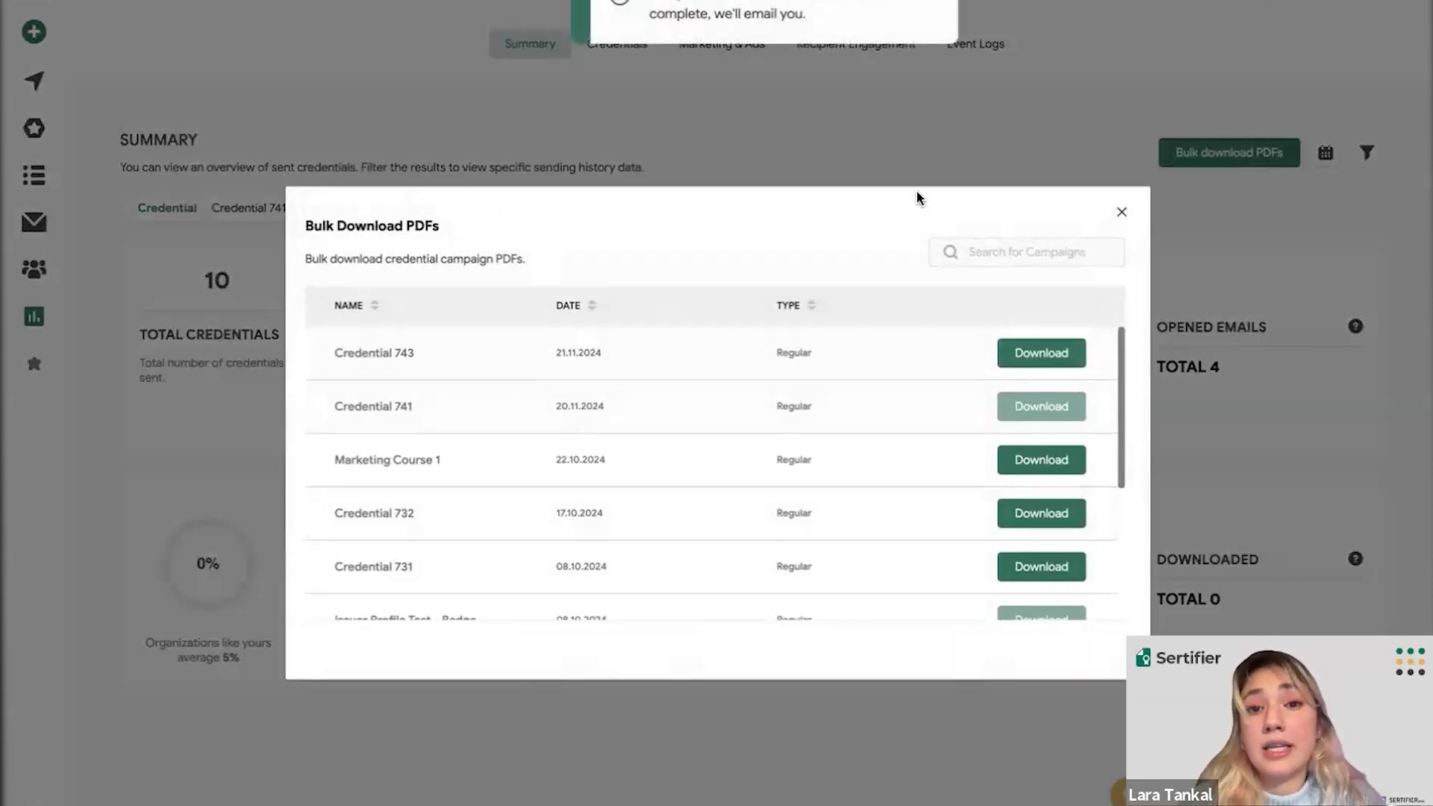
pyautogui.click(1120, 215)
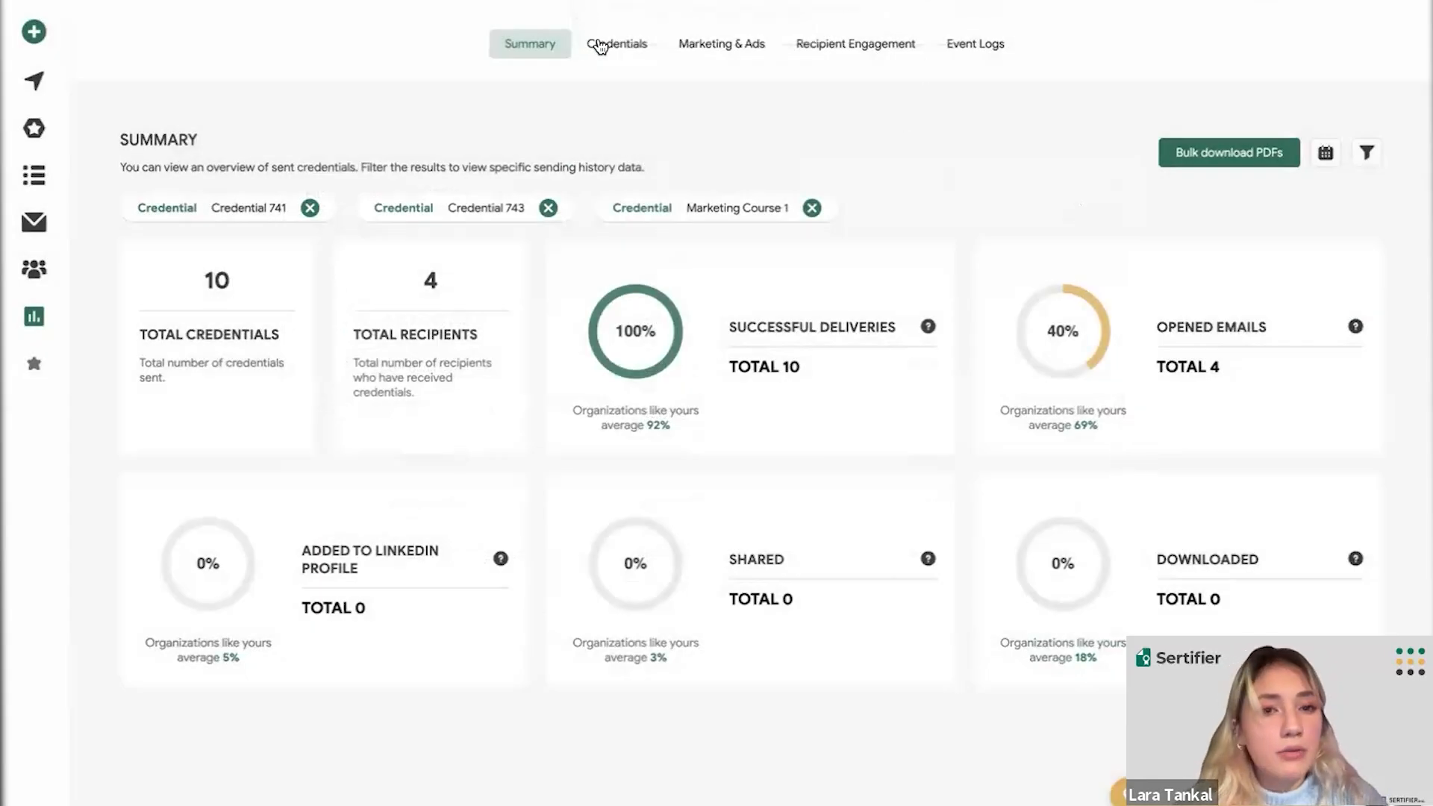
# - Show the Analytics Credentials table and review the four Credential 743 entries sent 21.11.2024 21:33
pyautogui.click(600, 46)
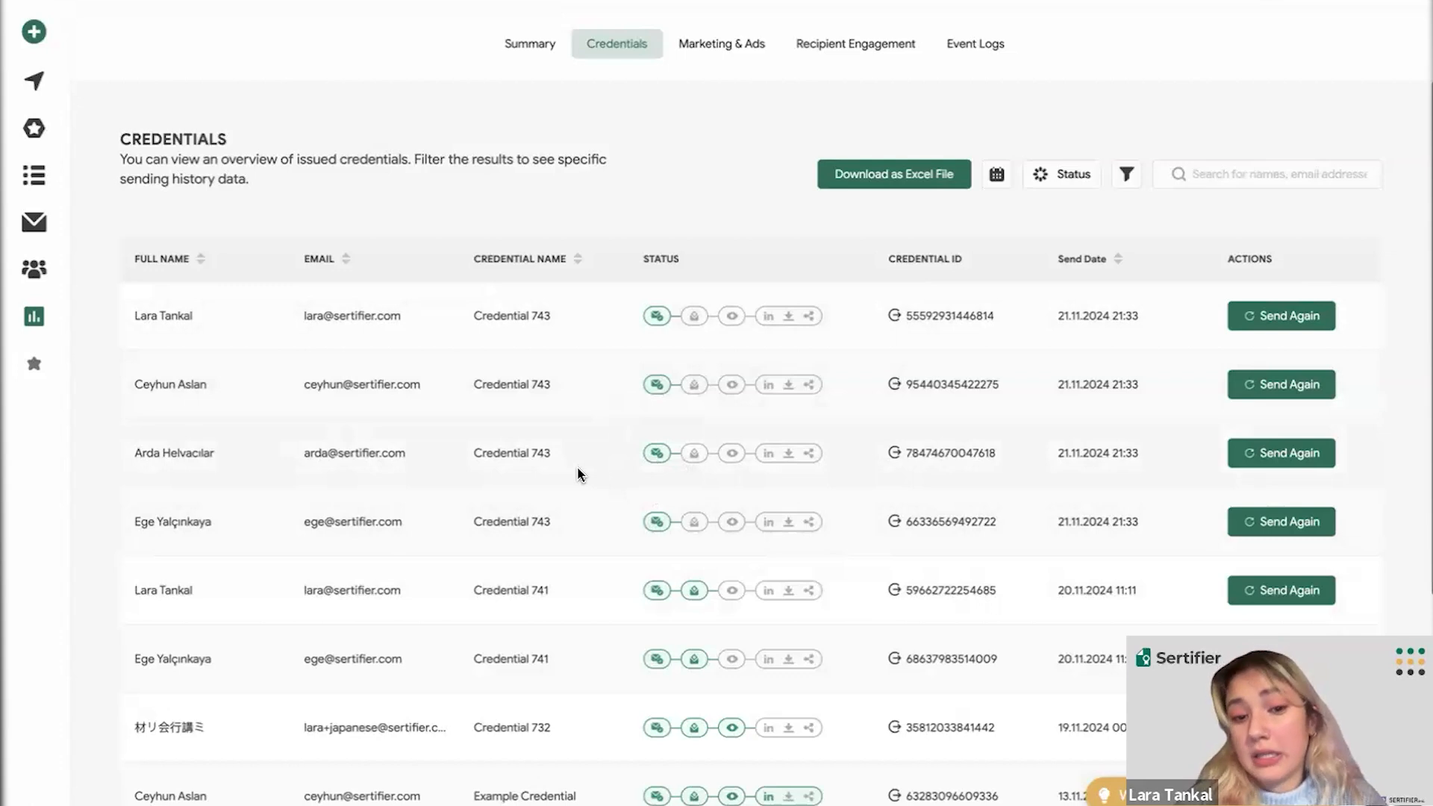
pyautogui.scroll(-1, 579, 474)
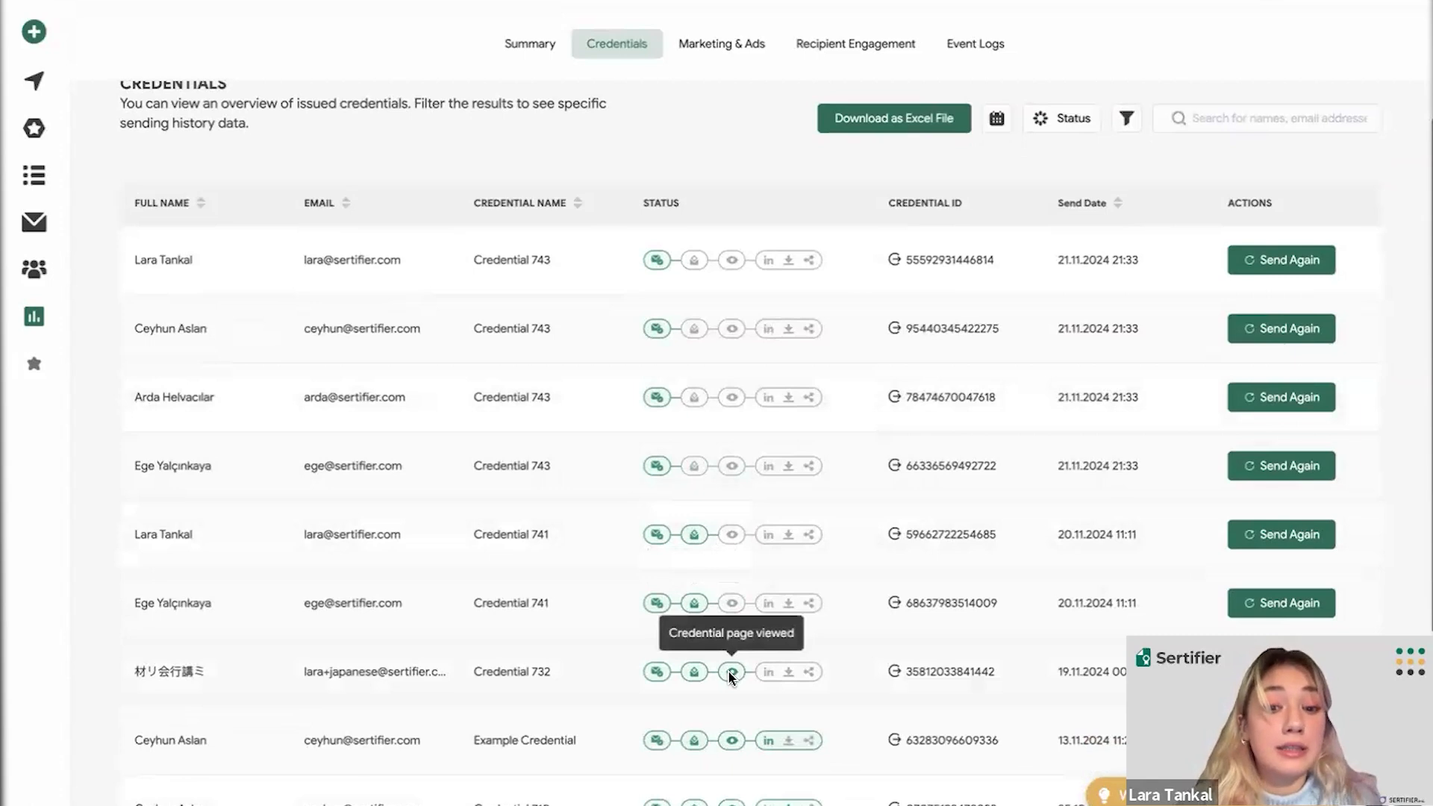
pyautogui.scroll(-1, 729, 672)
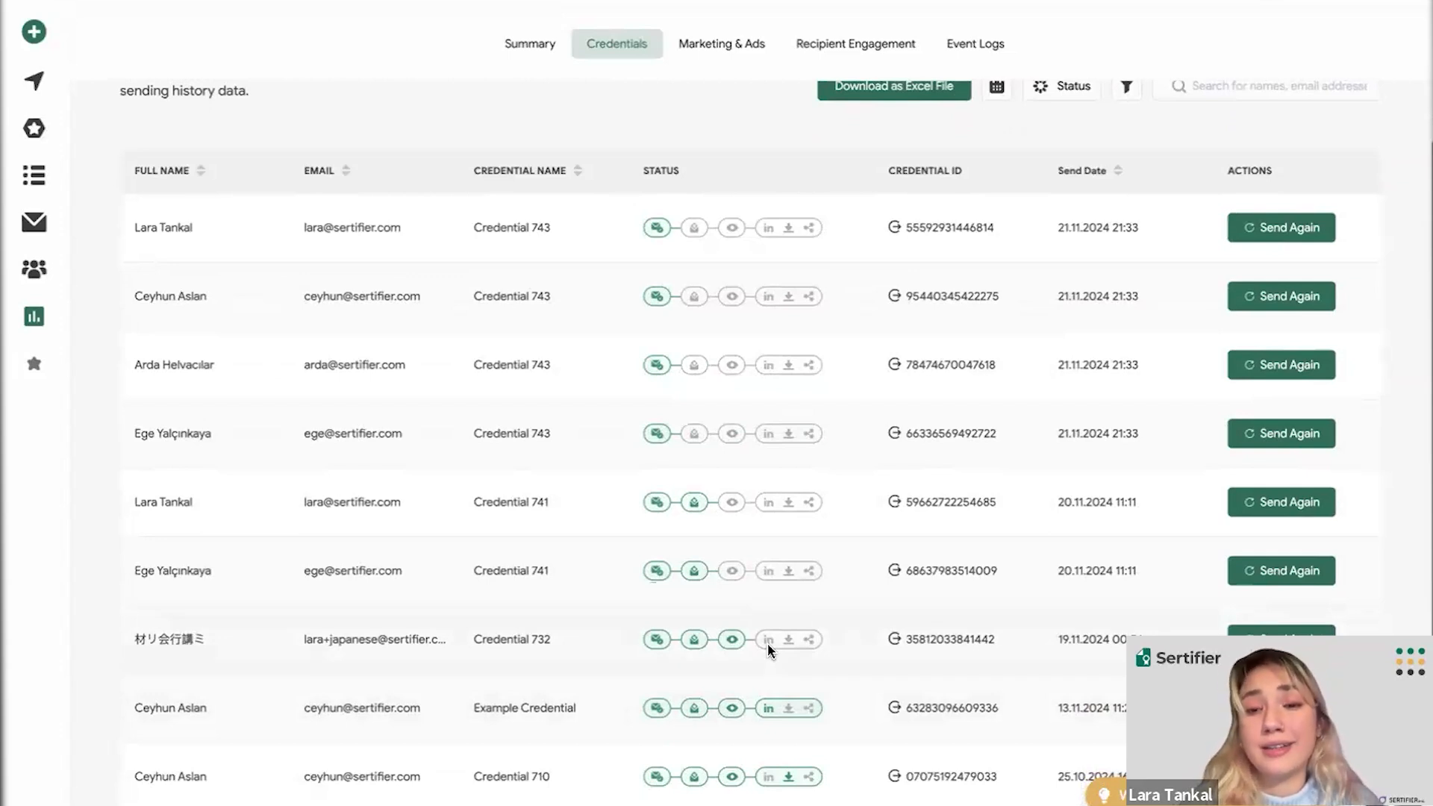
pyautogui.scroll(1, 810, 487)
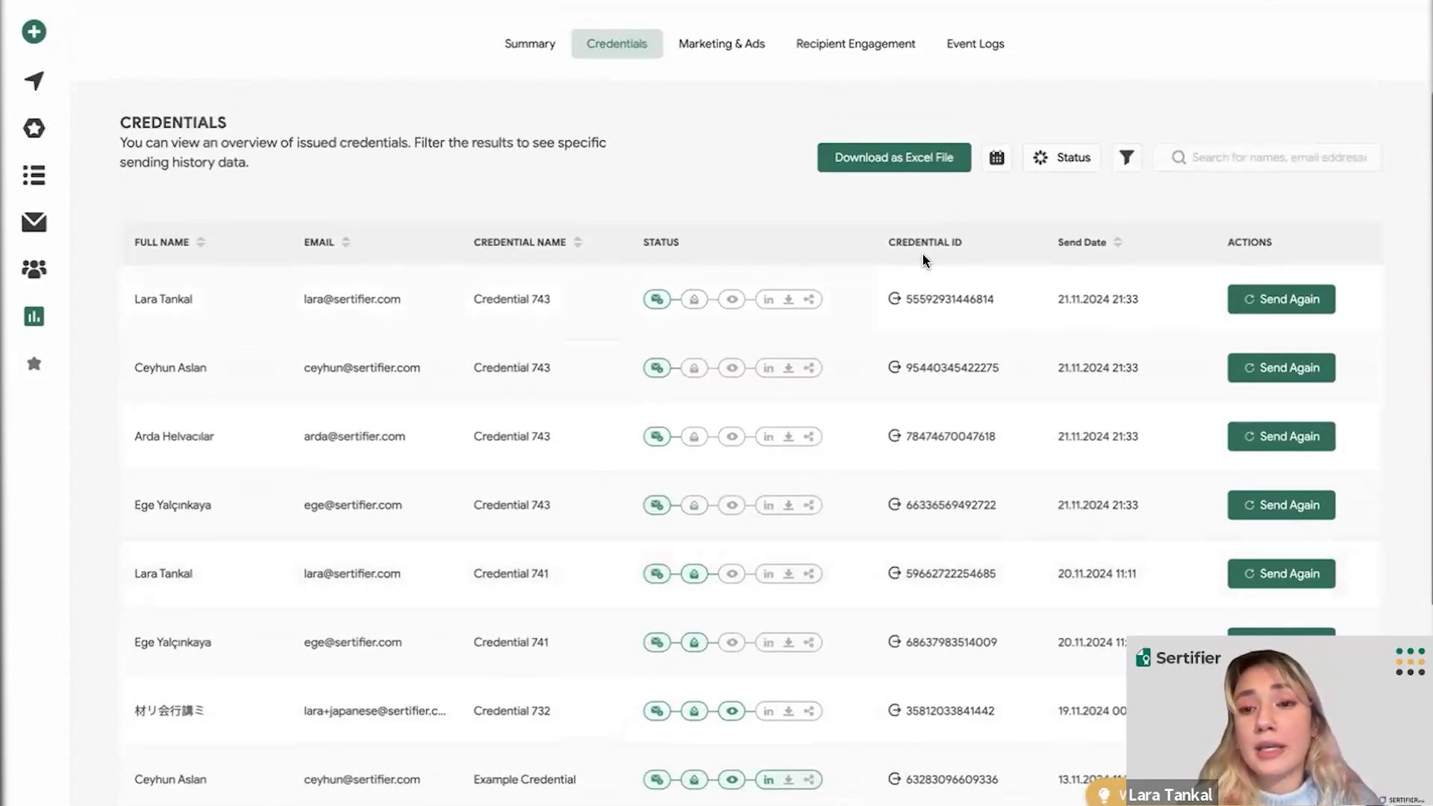
# - Filter the credentials table by the Add to LinkedIn status and review the results
pyautogui.click(1075, 157)
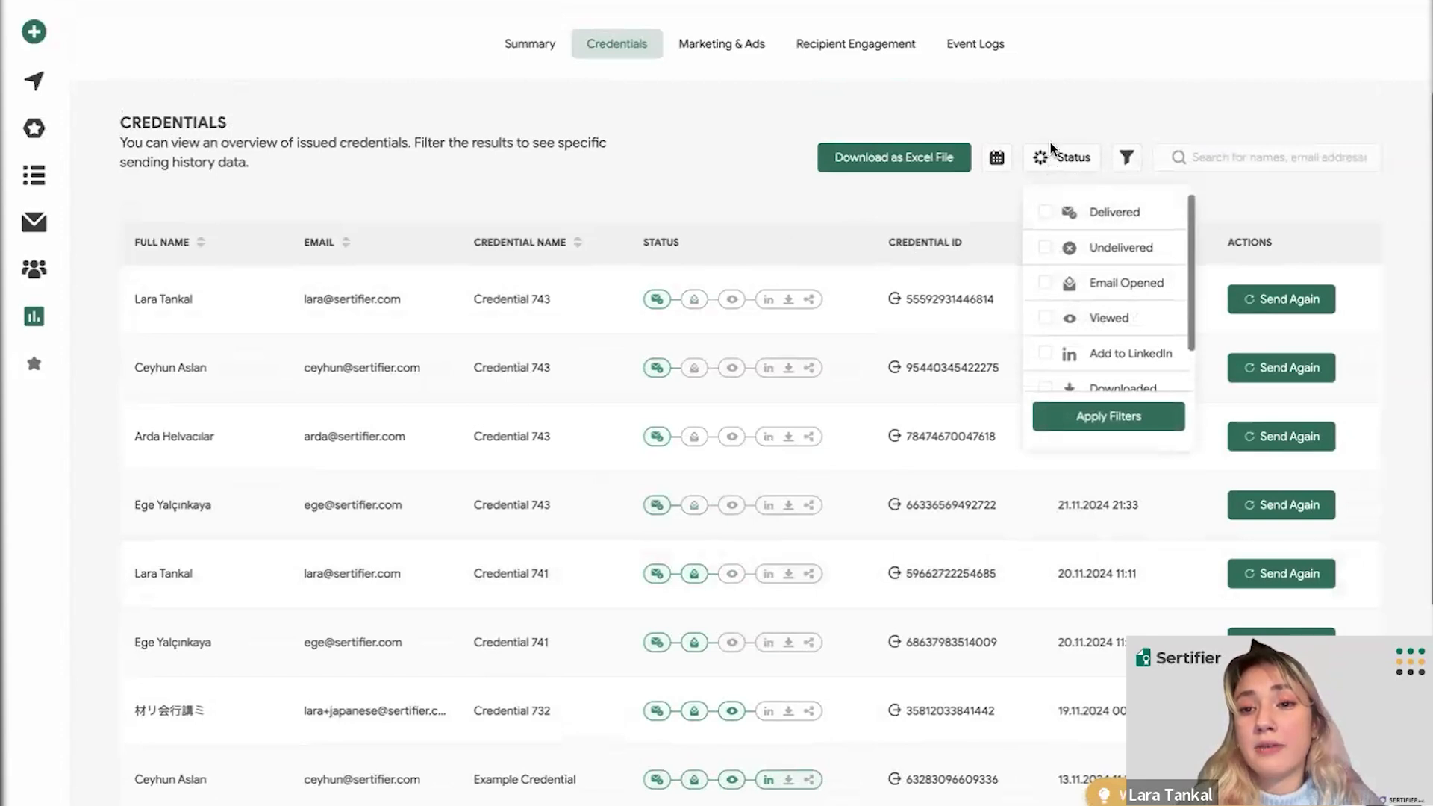
pyautogui.scroll(-1, 1068, 295)
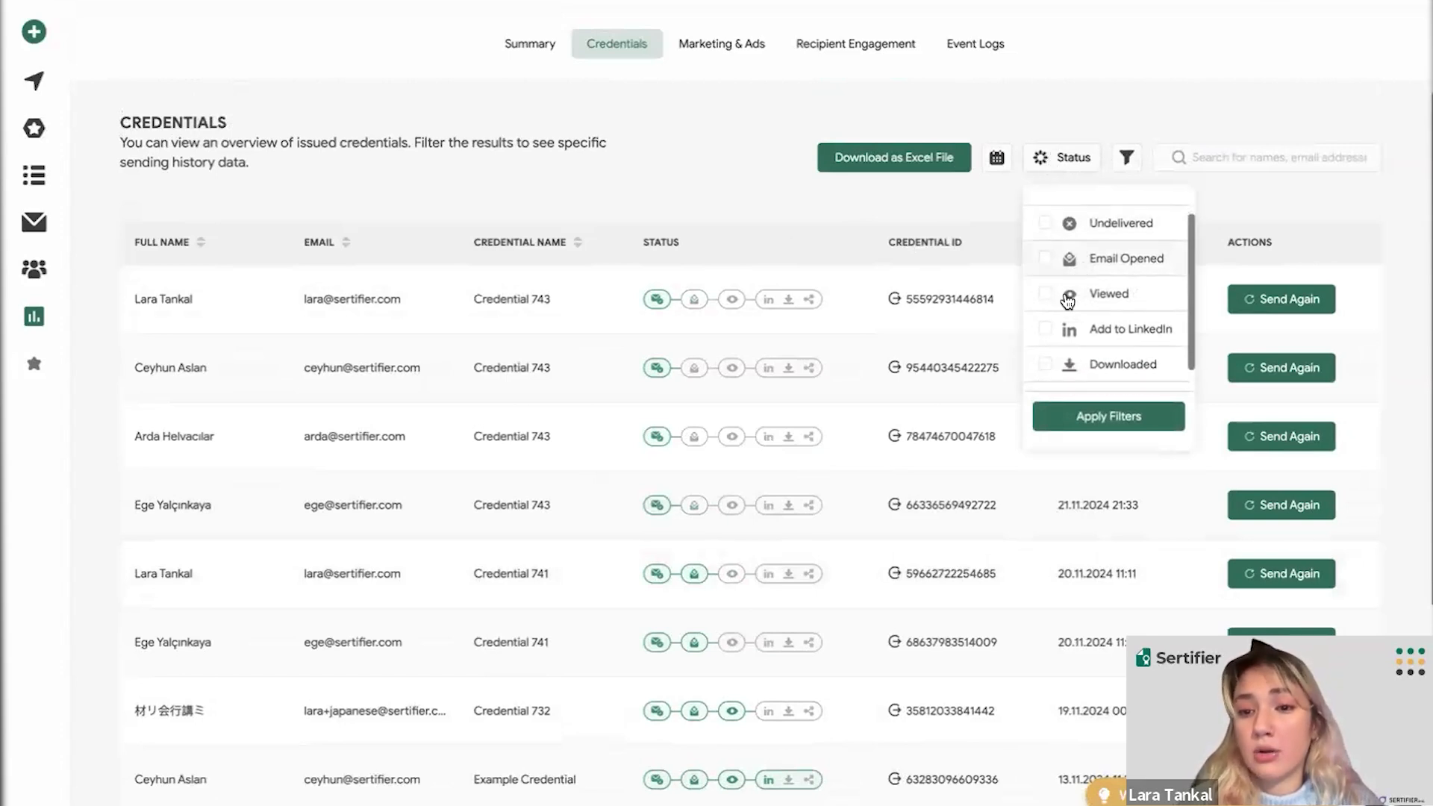
pyautogui.click(1045, 328)
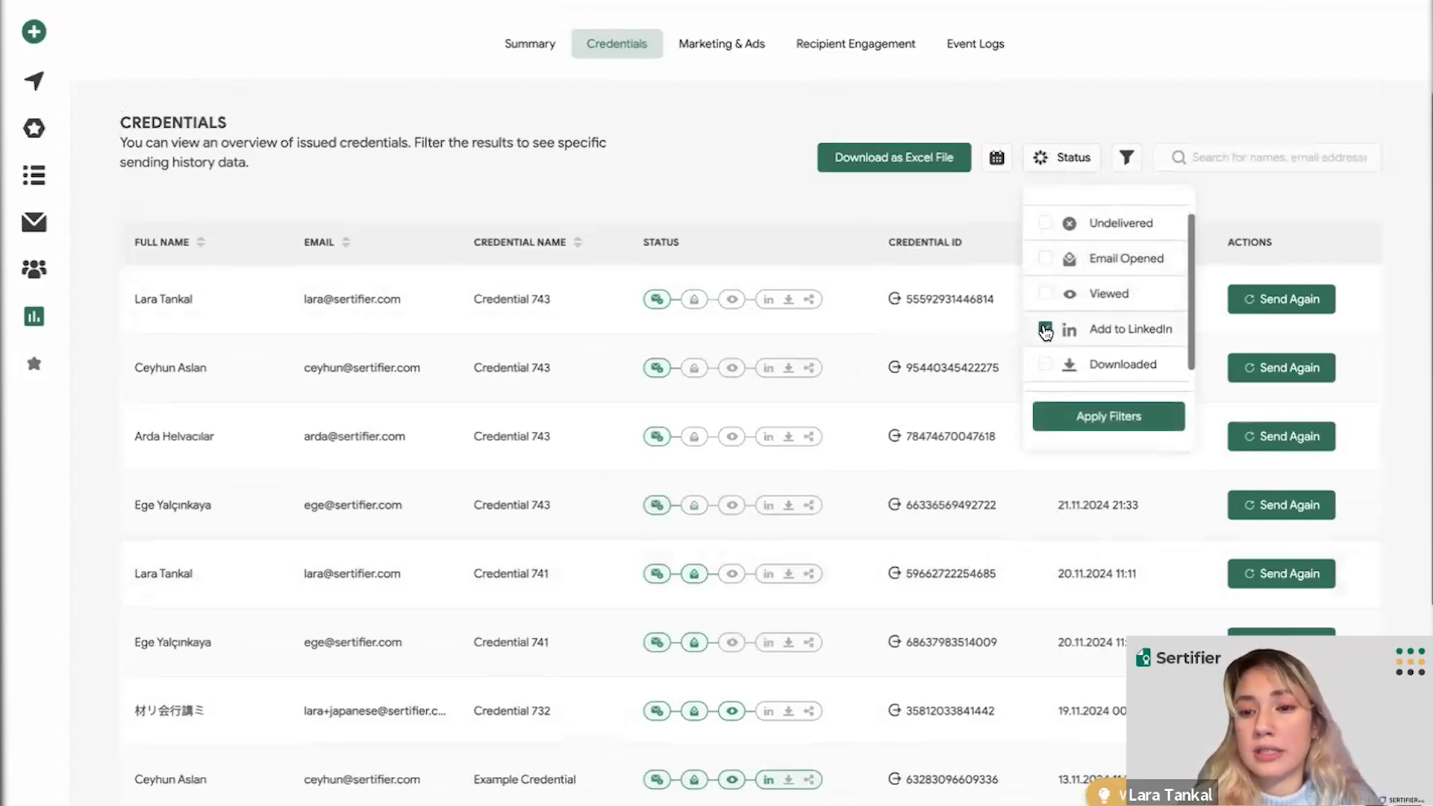
pyautogui.click(1066, 426)
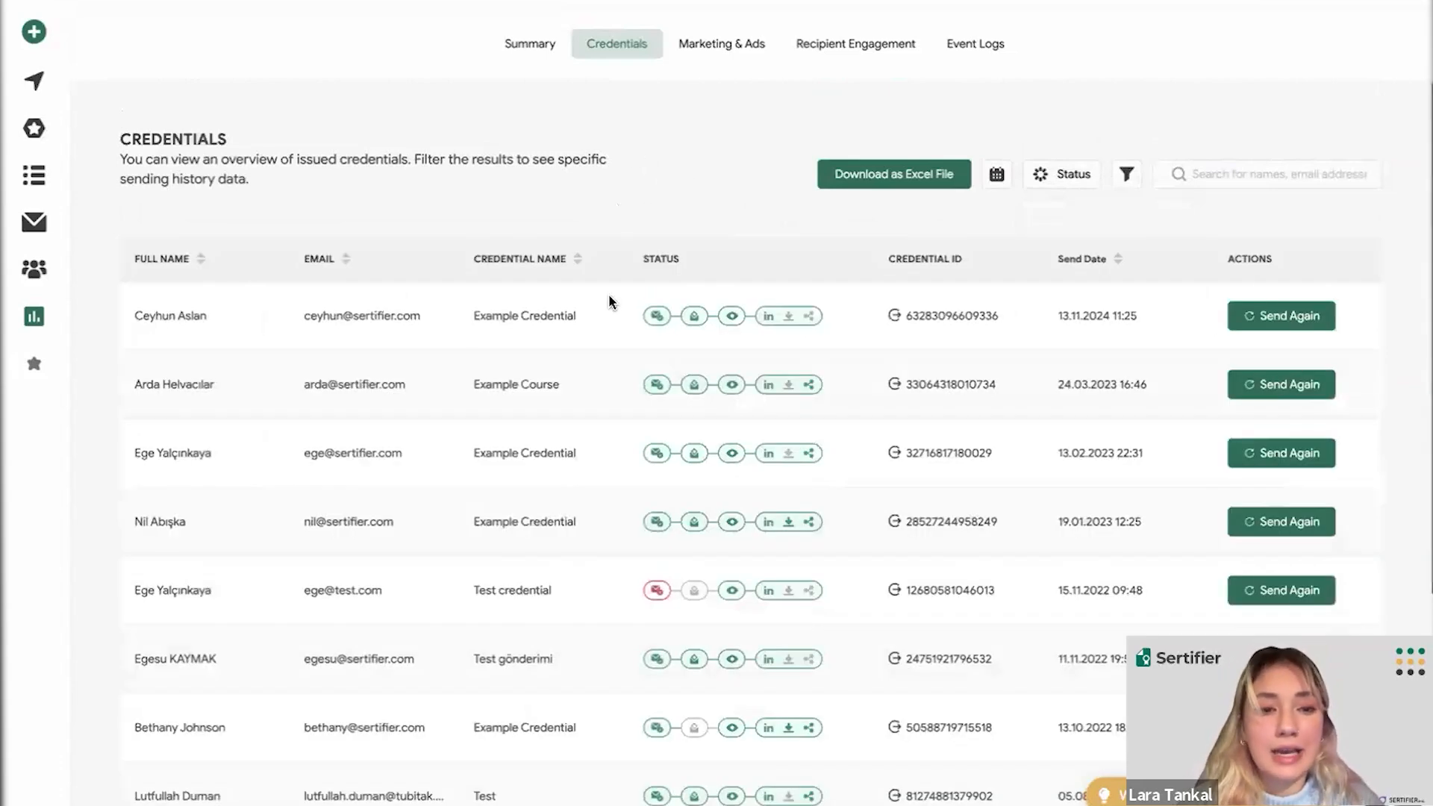
pyautogui.scroll(-2, 536, 310)
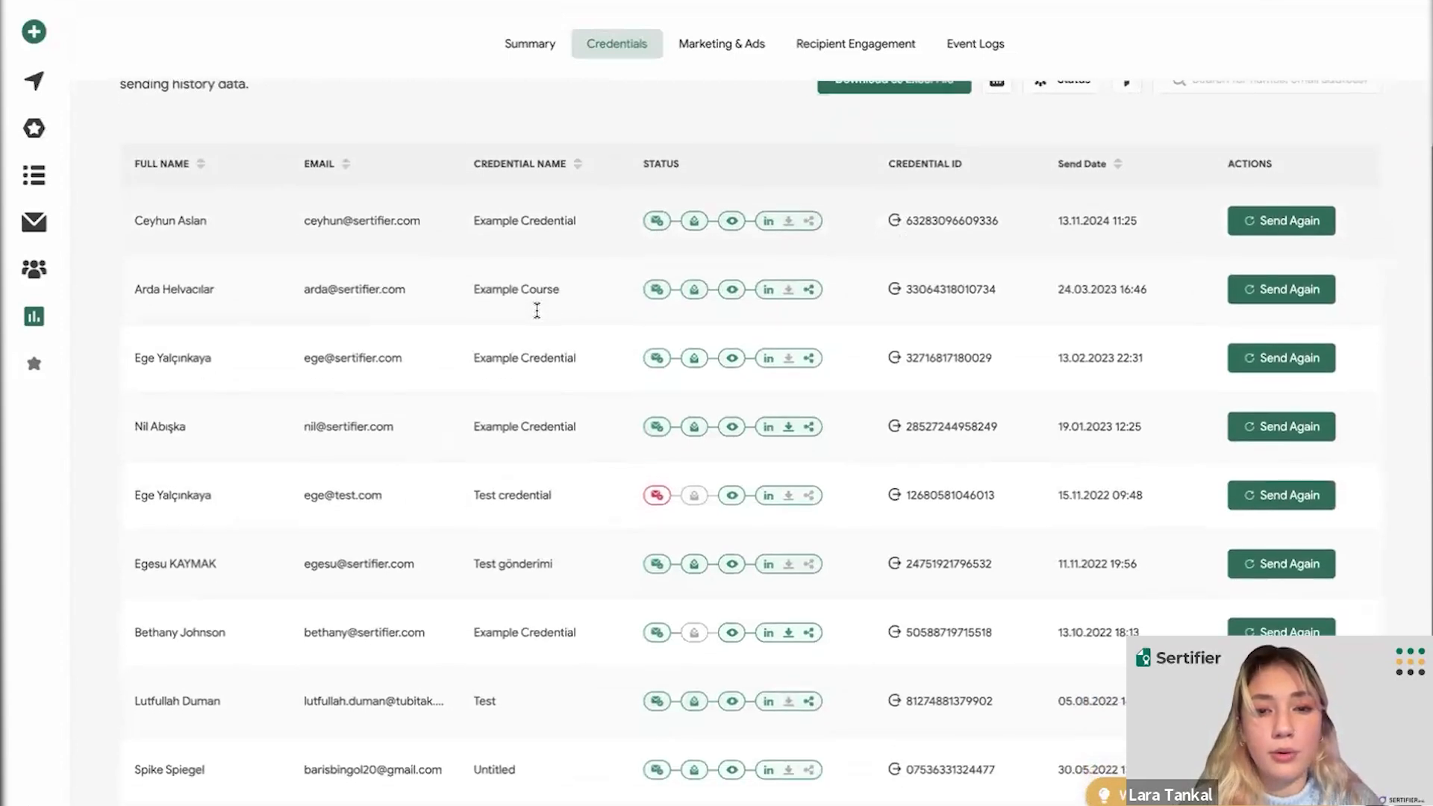
pyautogui.scroll(2, 536, 310)
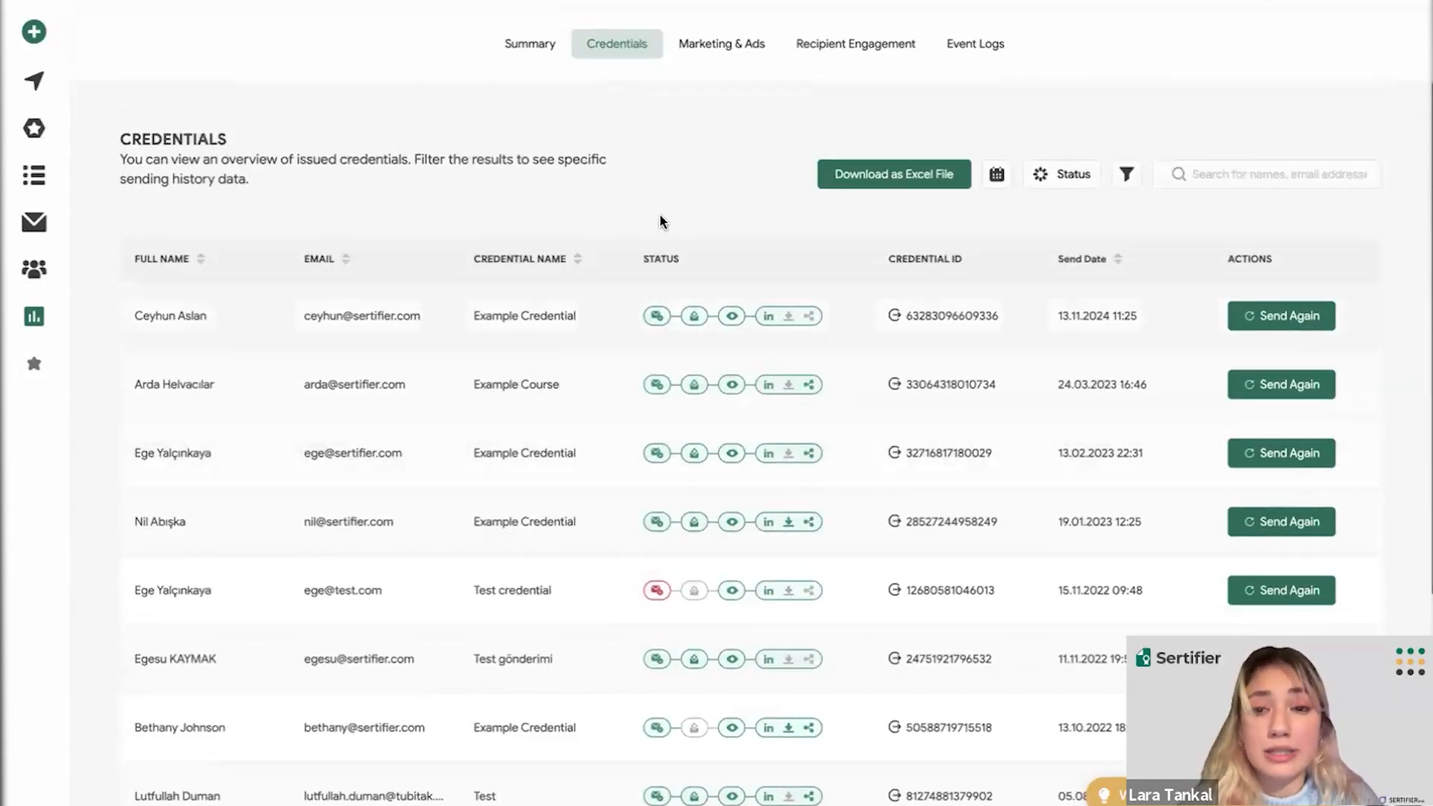
# - Show the date-range presets, then view and dismiss the credential campaign filter unchanged
pyautogui.click(999, 179)
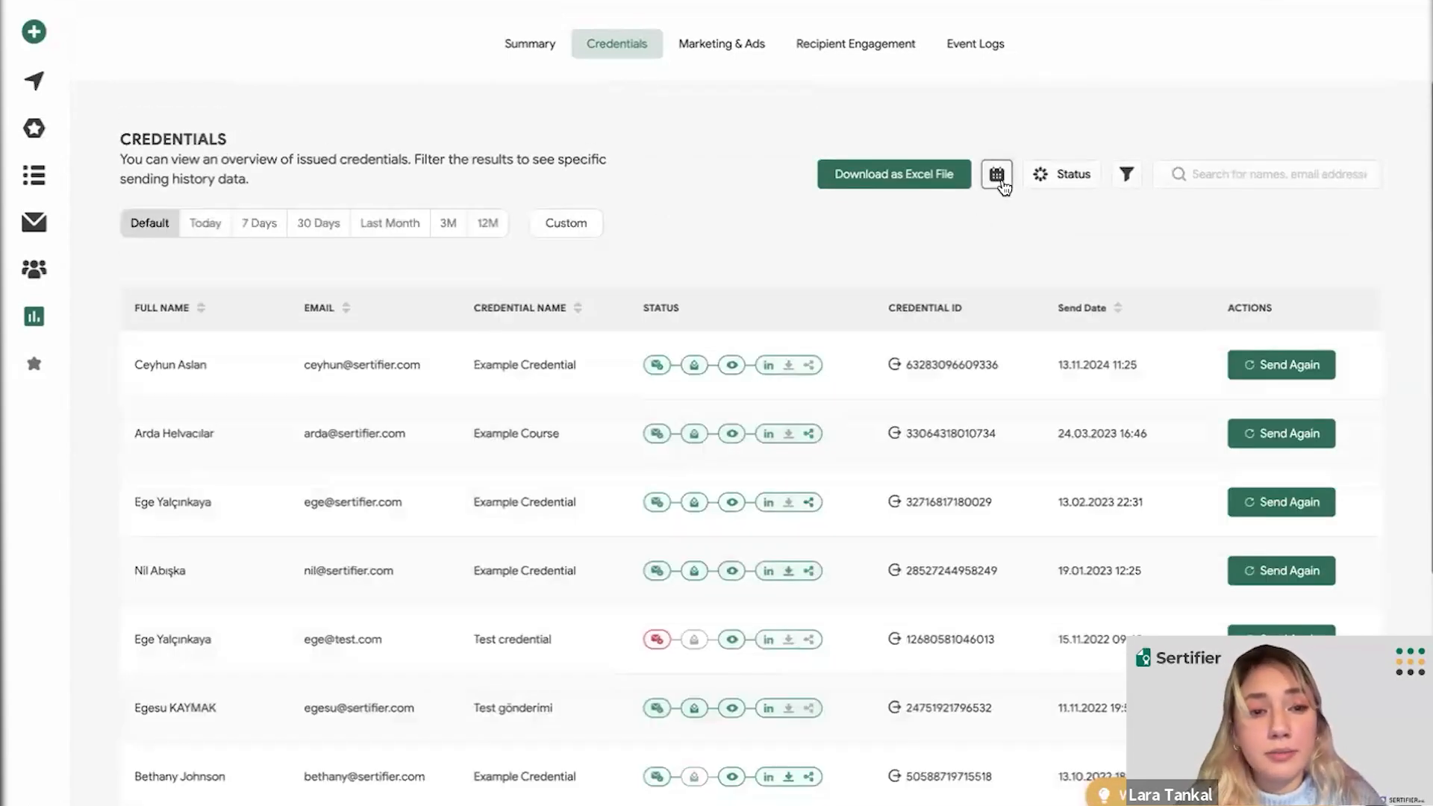
pyautogui.click(1127, 177)
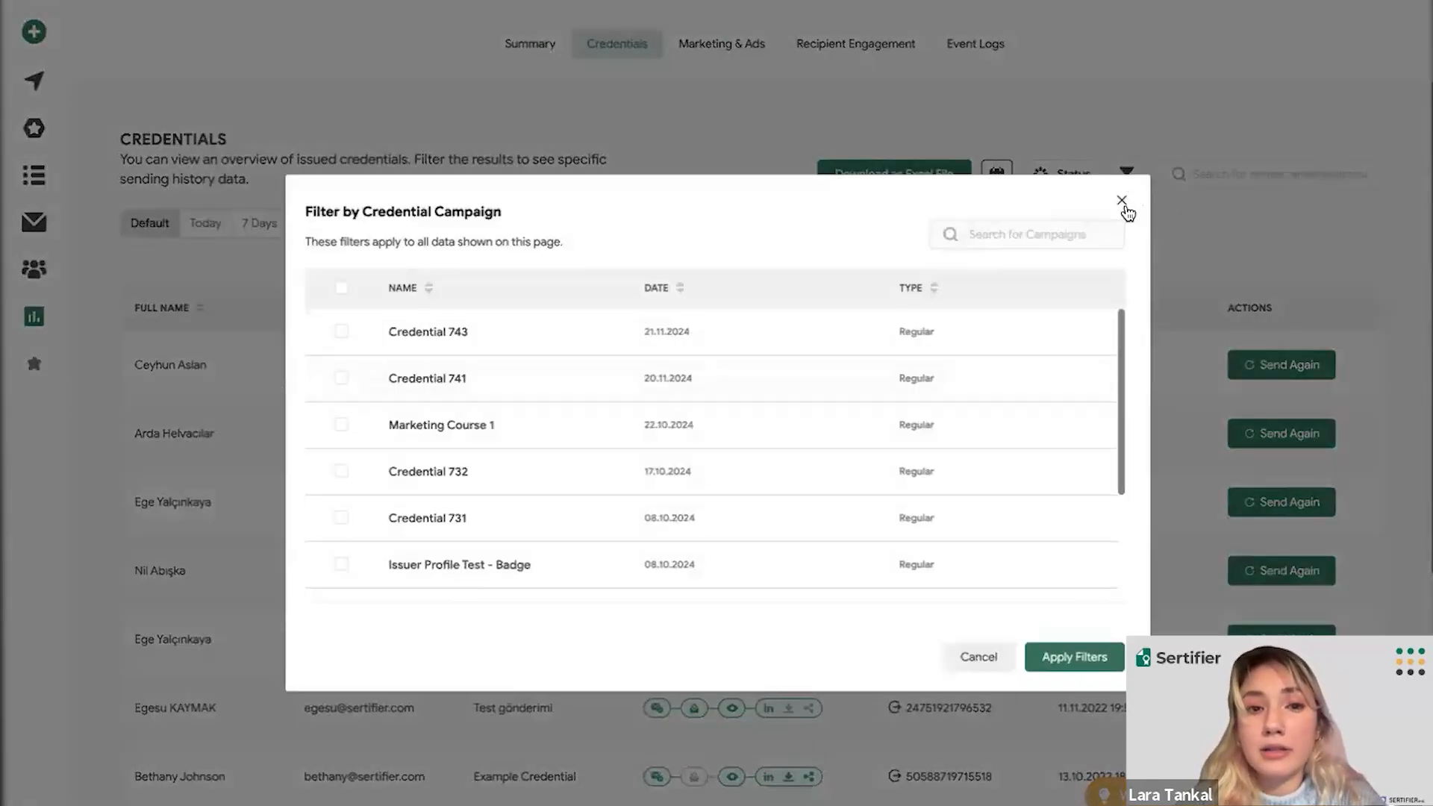
pyautogui.click(1125, 210)
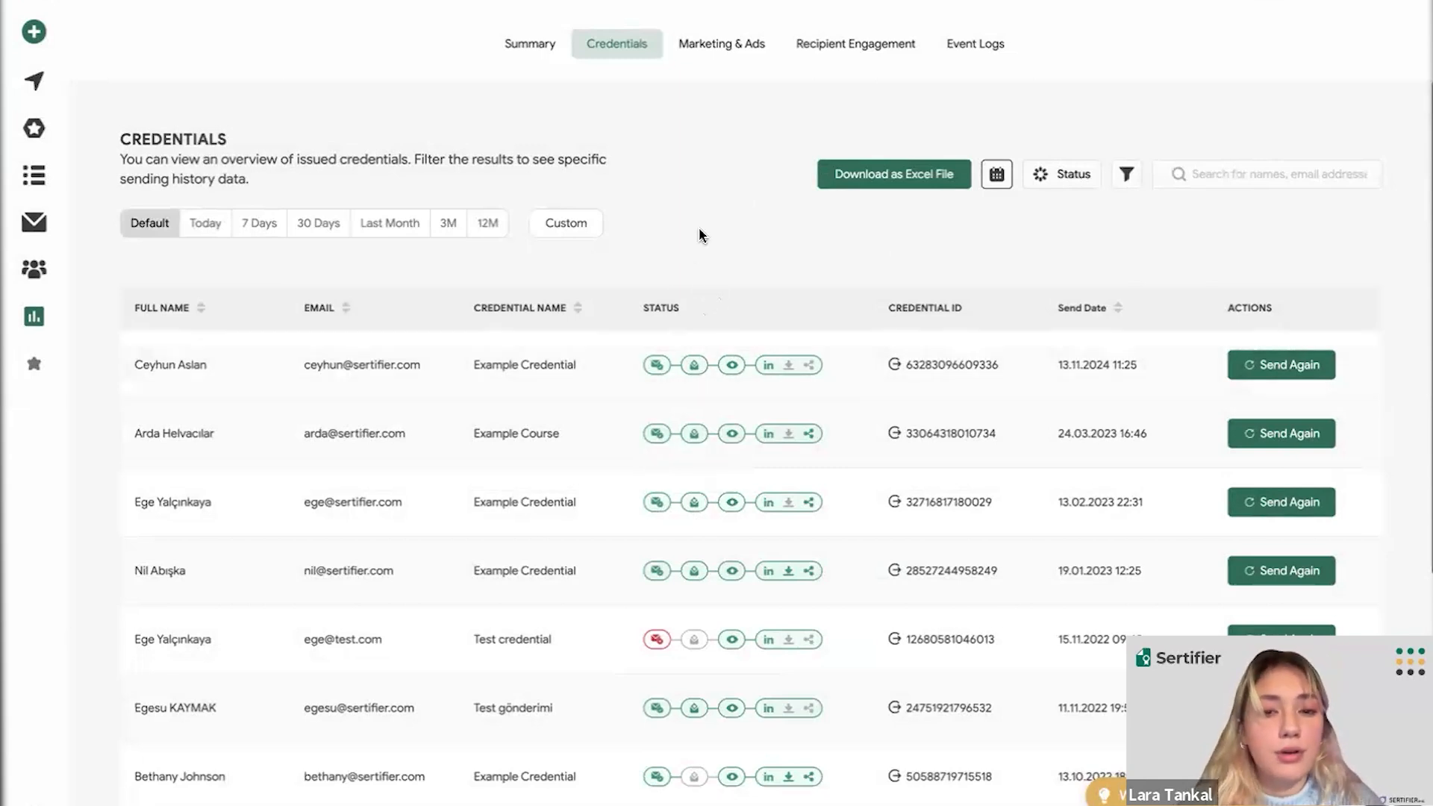
# - Download the credentials table as an Excel file
pyautogui.scroll(-1, 698, 227)
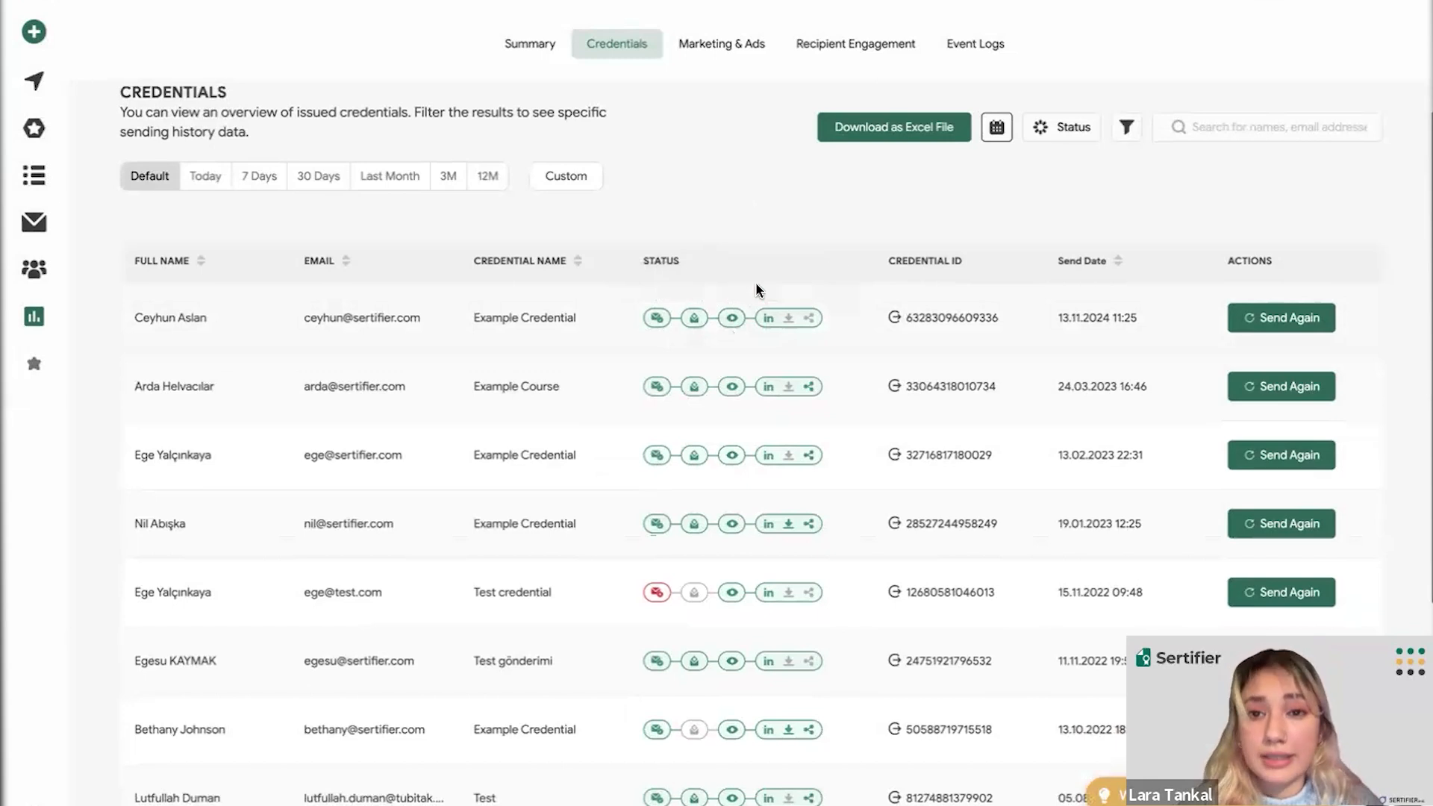
pyautogui.click(881, 136)
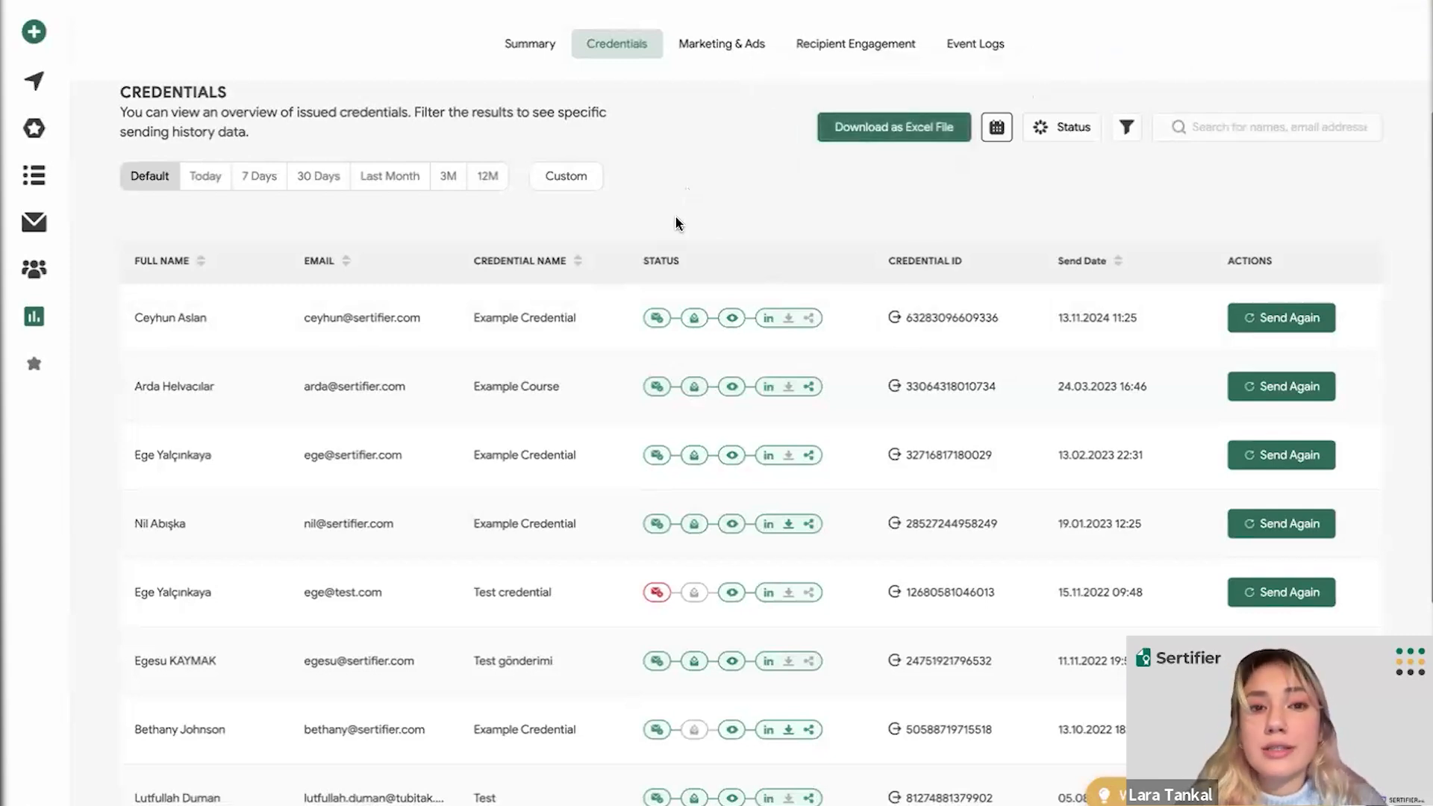
pyautogui.scroll(1, 678, 222)
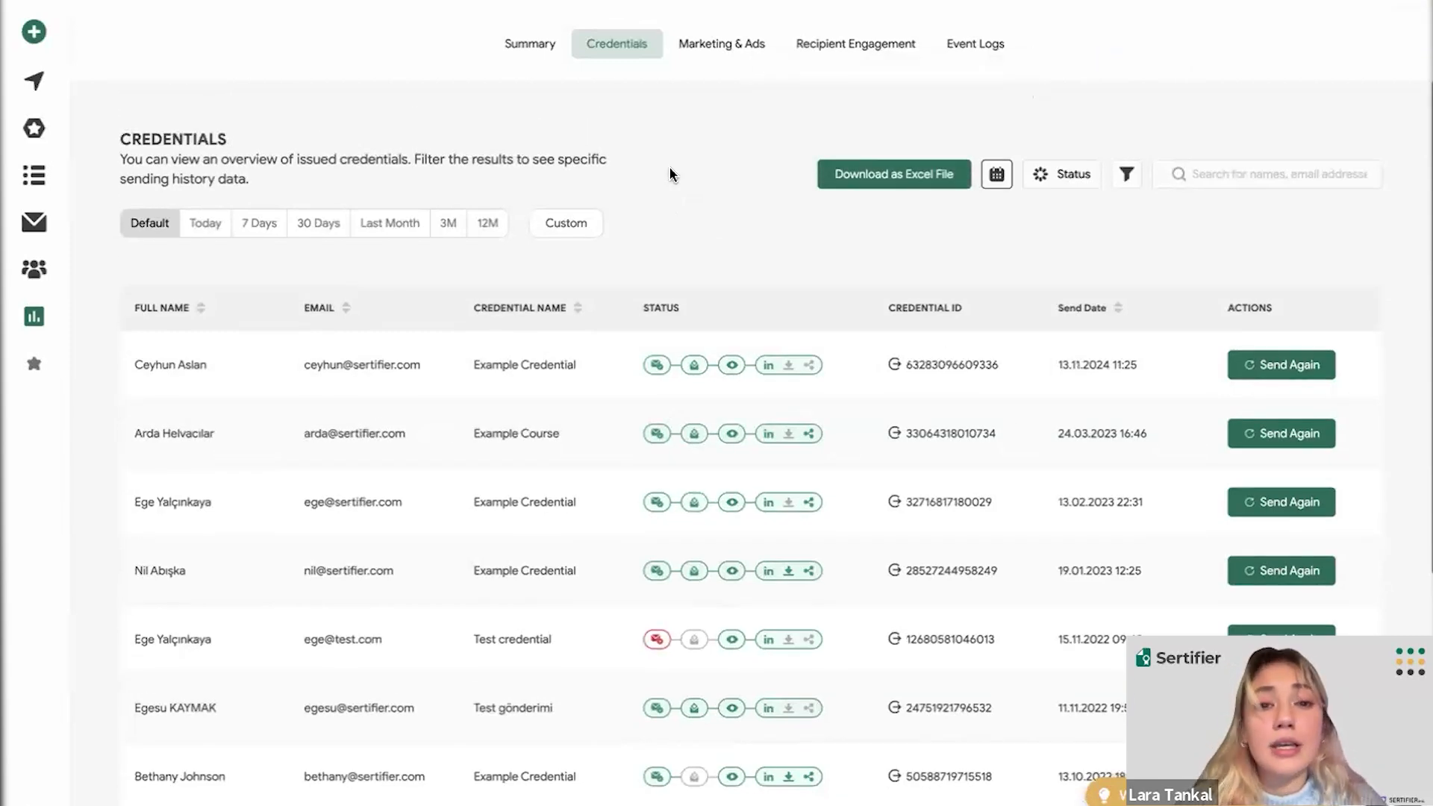
pyautogui.scroll(-1, 670, 174)
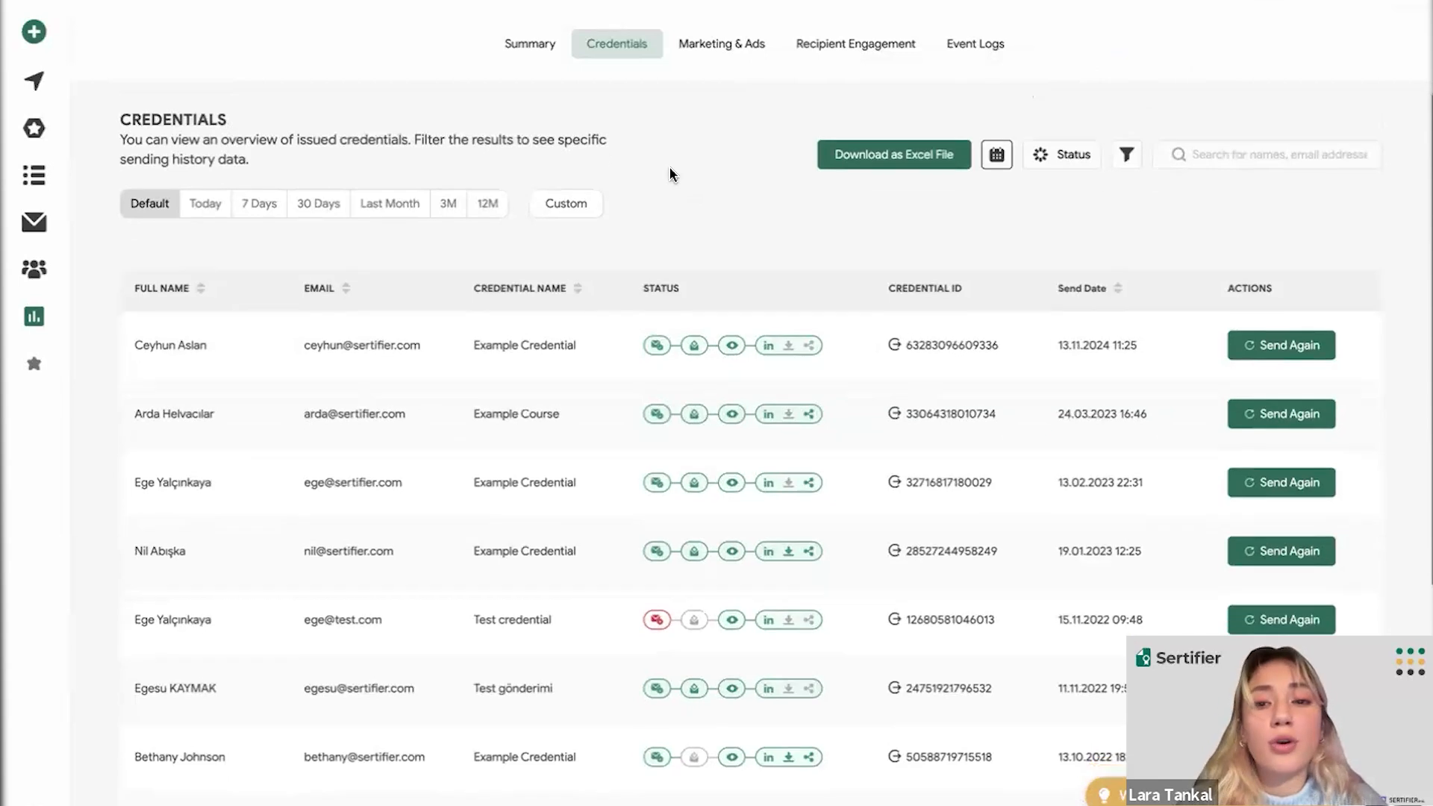